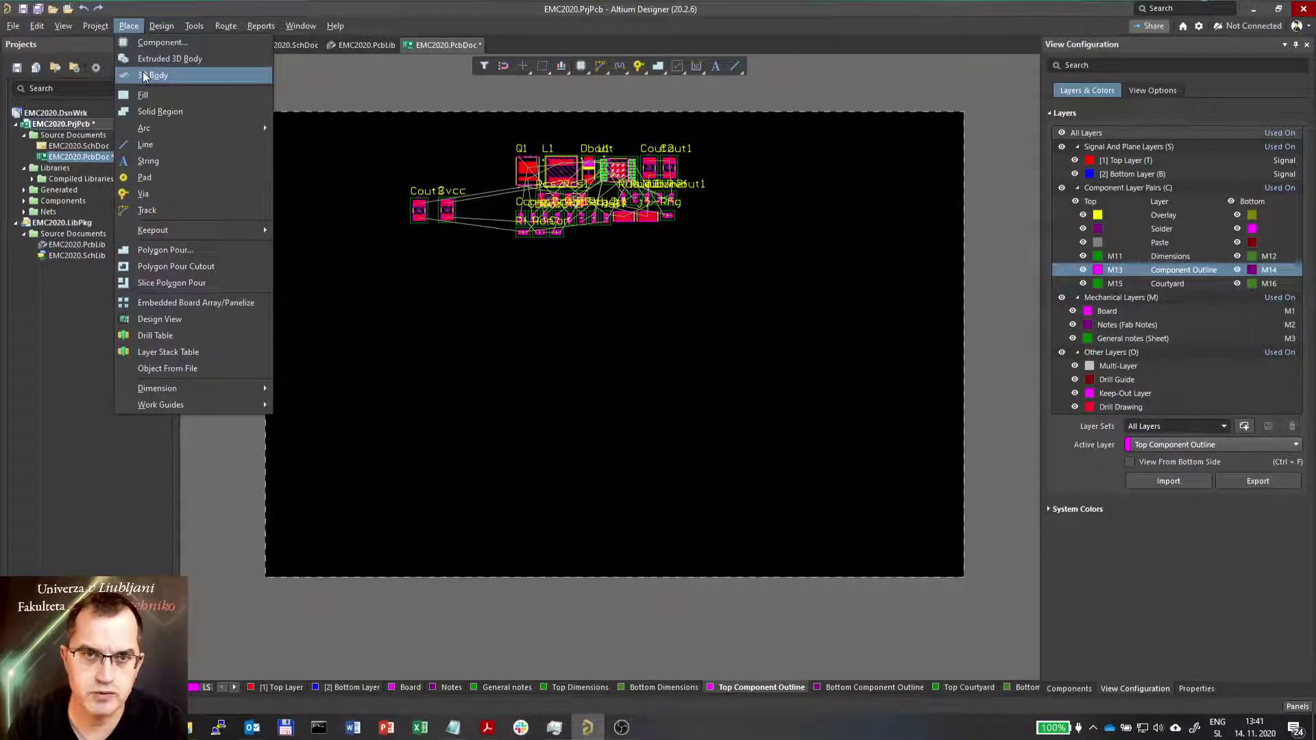
Place the EMC_workshop_DRV_PCB.STP model as a 3D body in the empty board area below the components.
{"action": "left_click", "coordinate": [147, 76]}
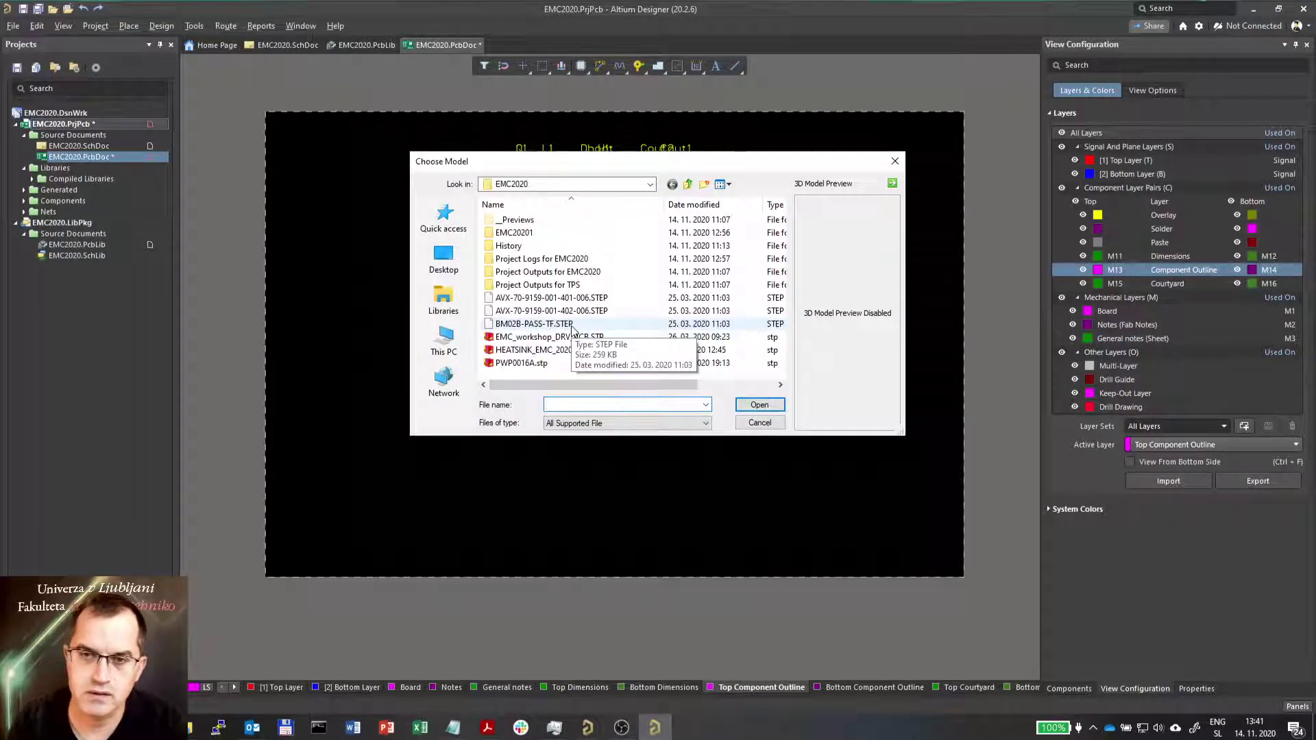
{"action": "left_click", "coordinate": [561, 338]}
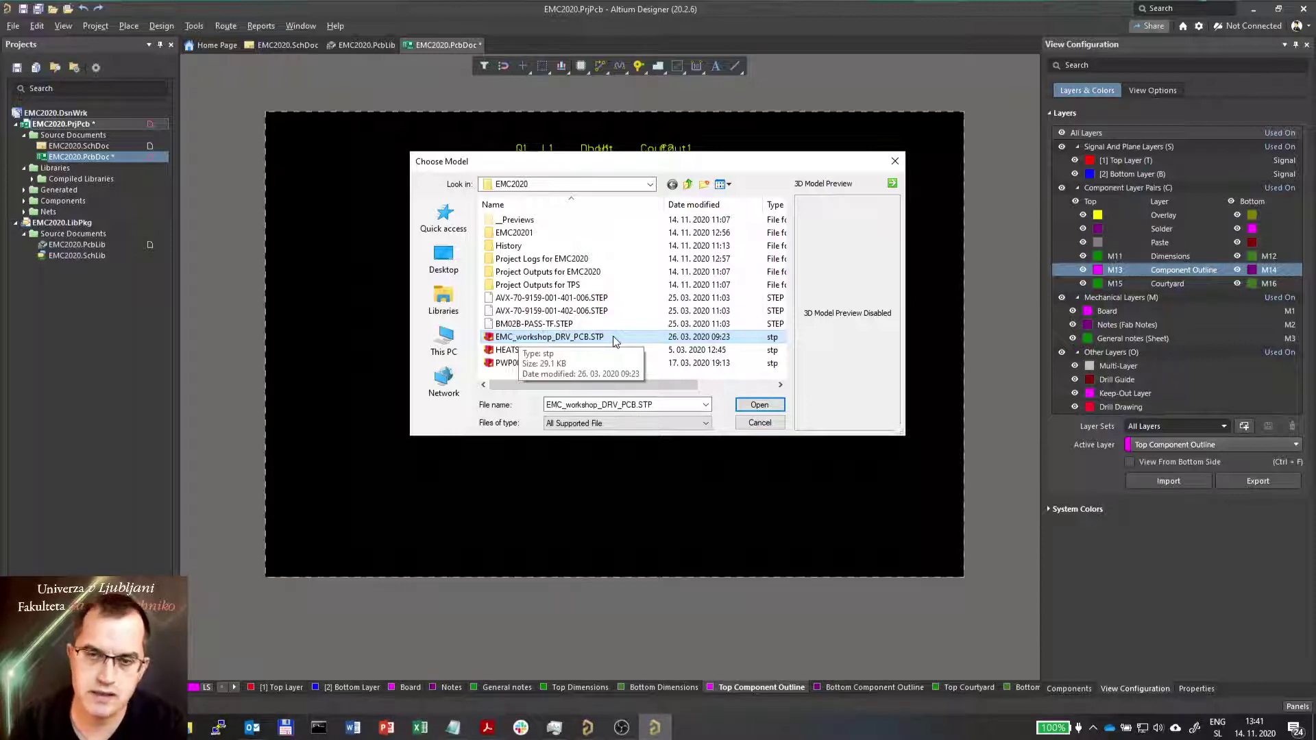
{"action": "left_click", "coordinate": [760, 405]}
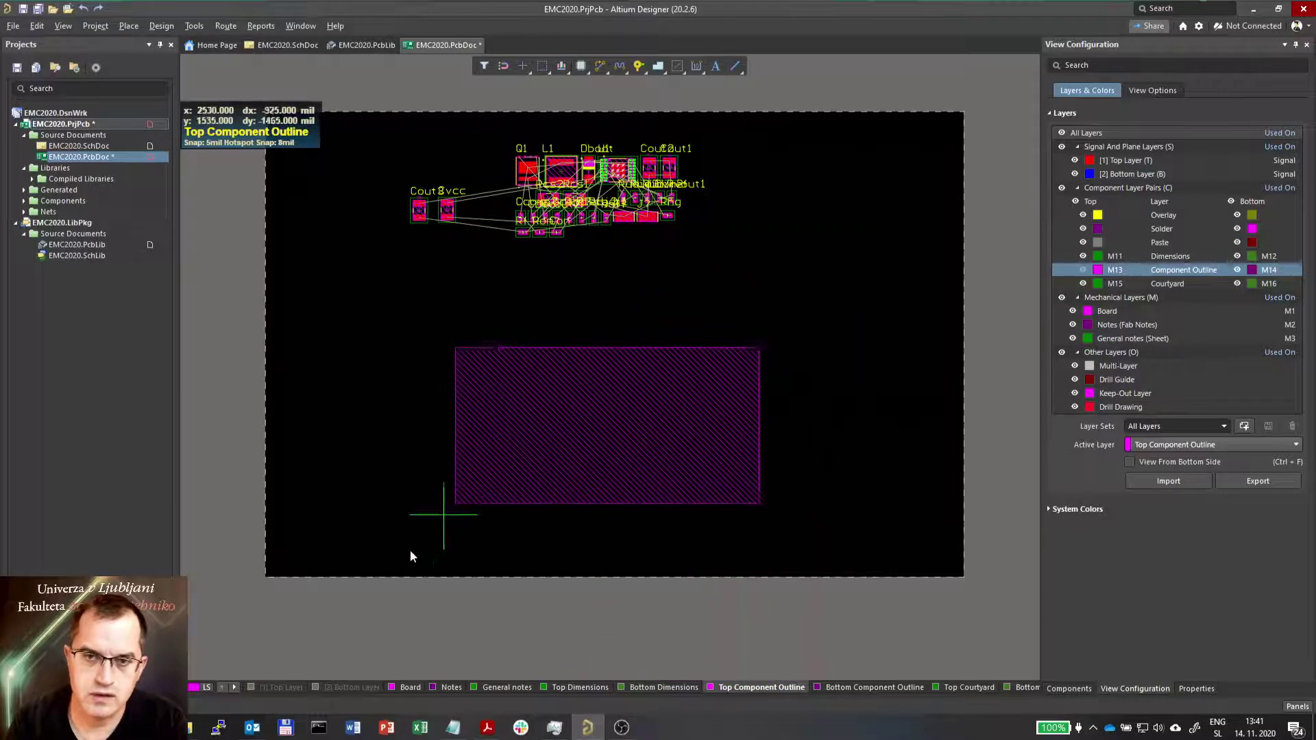
{"action": "left_click", "coordinate": [420, 488]}
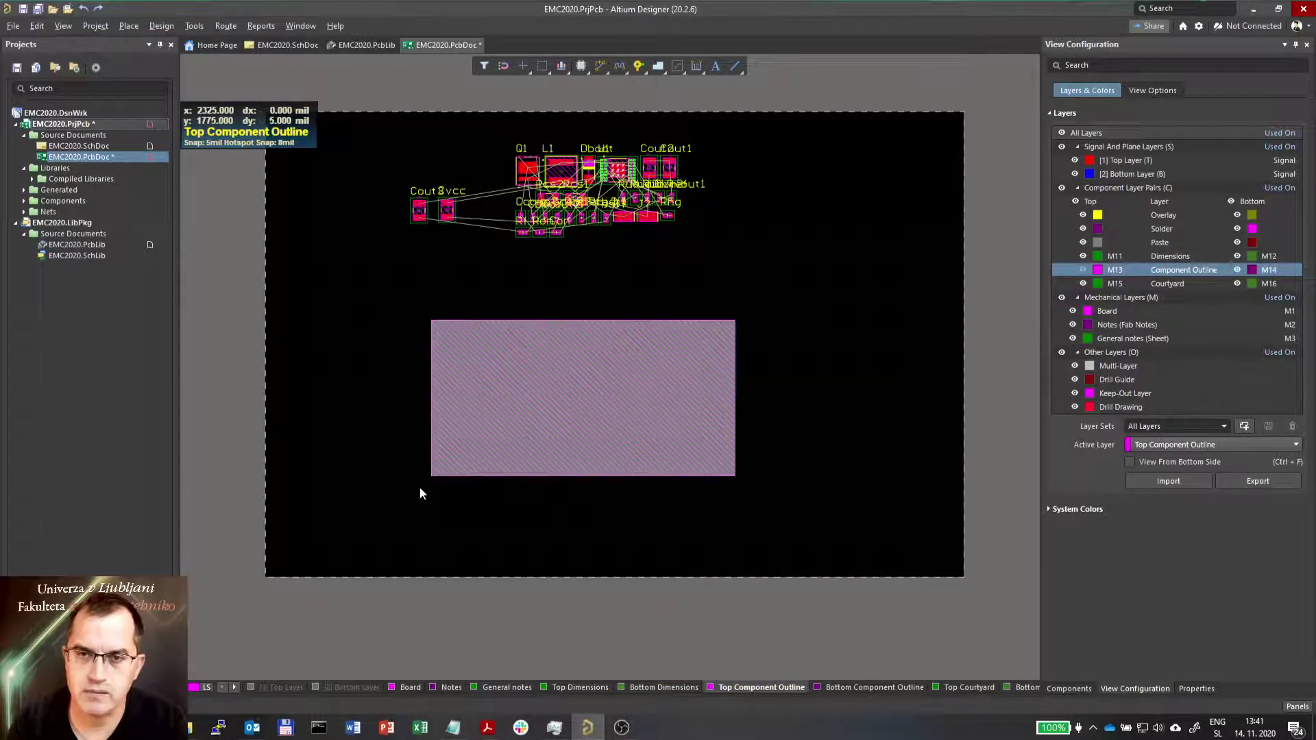
{"action": "key", "text": "Escape"}
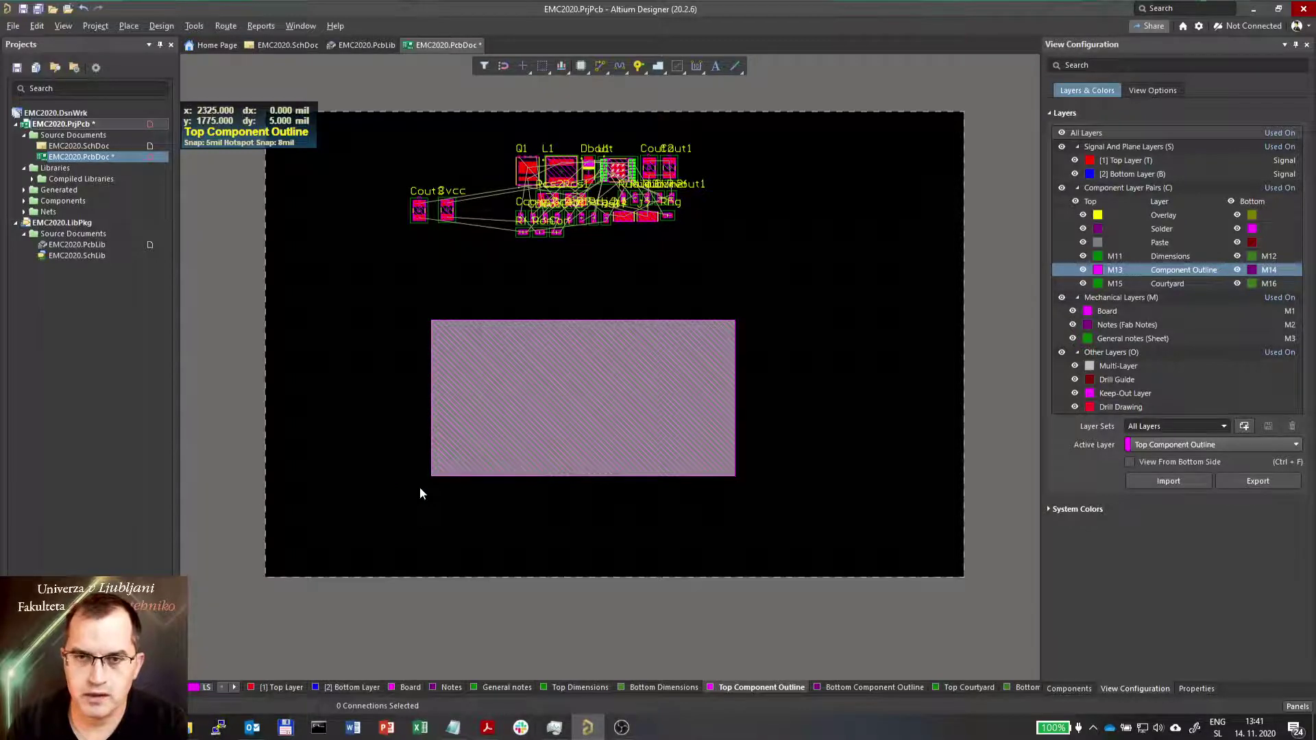
Switch the board to 3D and look straight down on the placed PCB model.
{"action": "key", "text": "3"}
{"action": "key", "text": "shift"}
{"action": "right_click_drag", "start_coordinate": [511, 381], "coordinate": [571, 361], "text": "shift"}
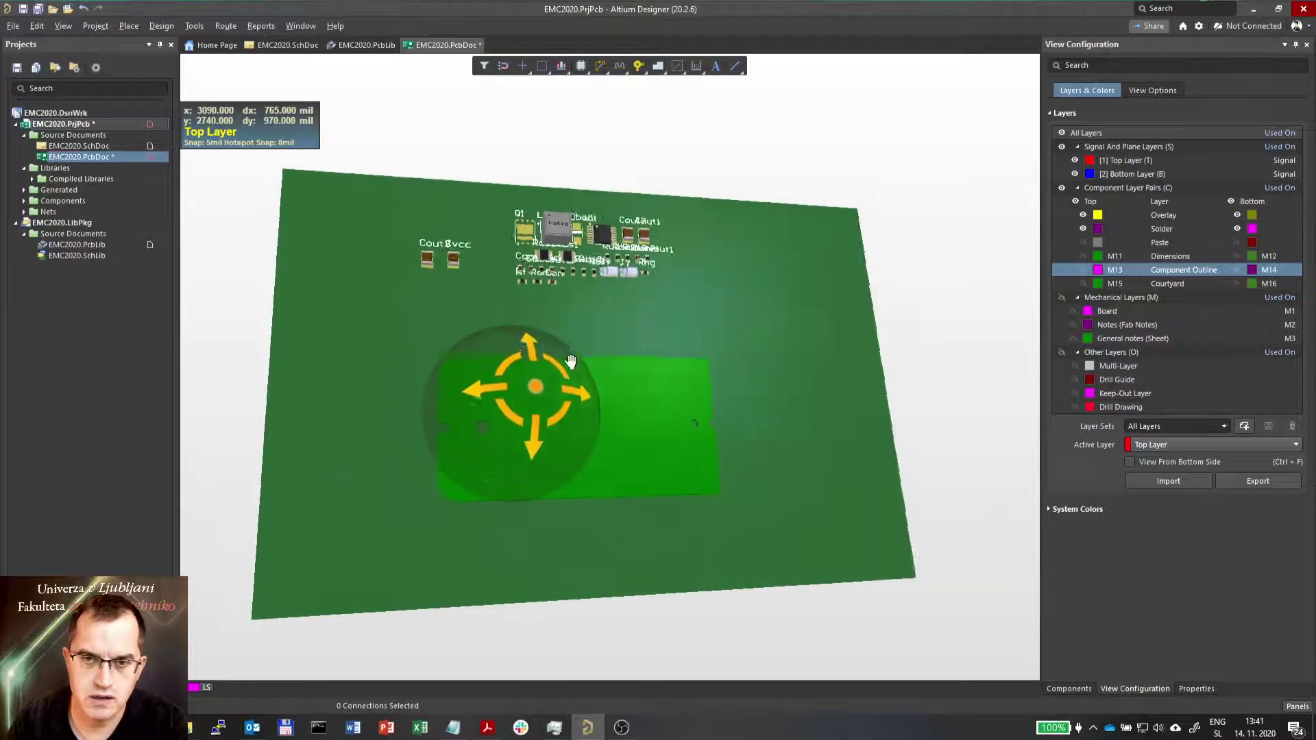
{"action": "key", "text": "0"}
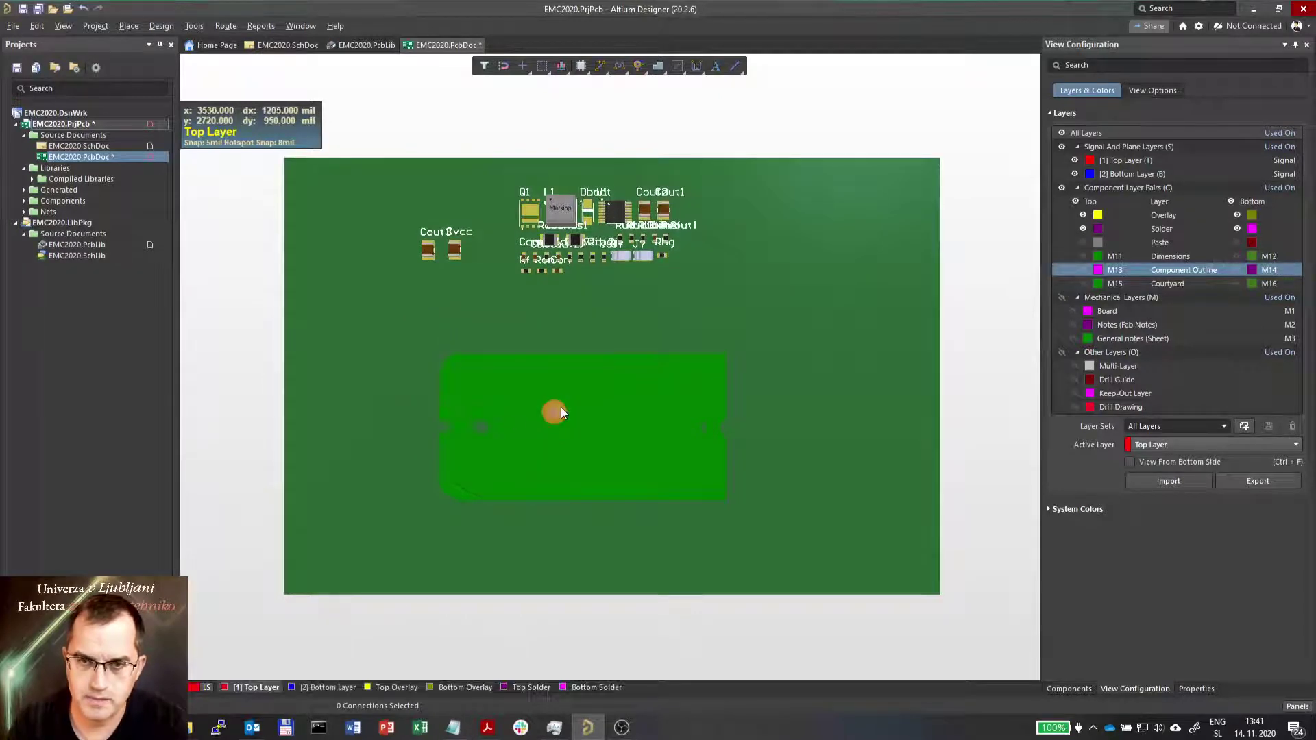
{"action": "scroll", "coordinate": [444, 480], "scroll_direction": "up", "scroll_amount": 4, "text": "ctrl"}
{"action": "scroll", "coordinate": [444, 479], "scroll_direction": "down", "scroll_amount": 3, "text": "ctrl"}
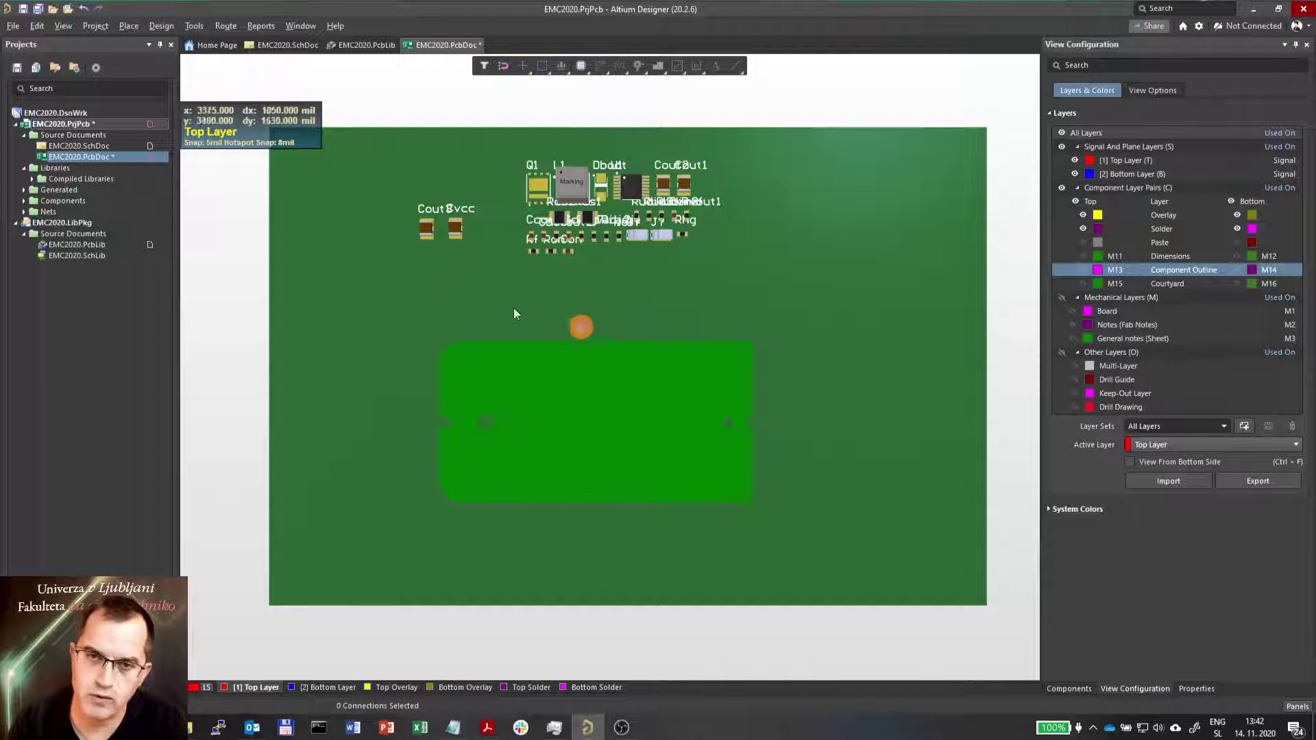
Define the board shape from the PCB model's top face, hiding the model part and choosing not to modify its position.
{"action": "left_click", "coordinate": [163, 26]}
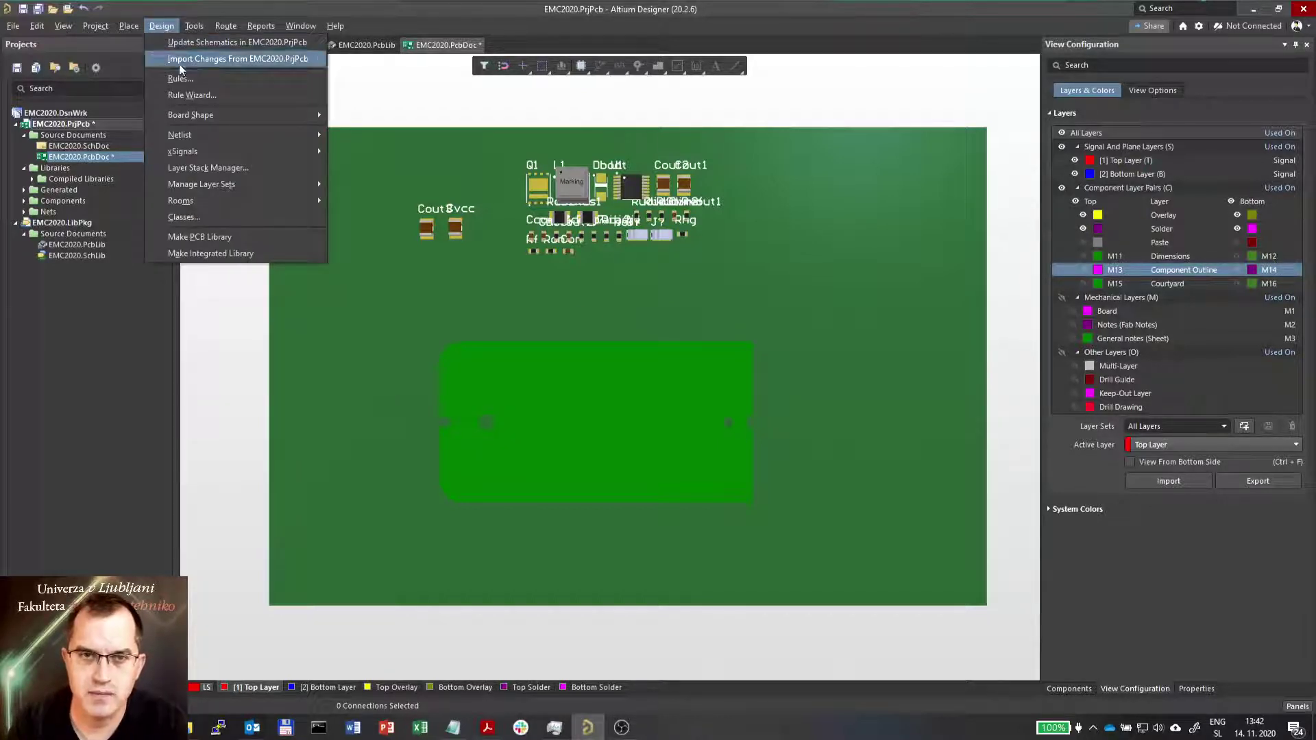
{"action": "mouse_move", "coordinate": [191, 116]}
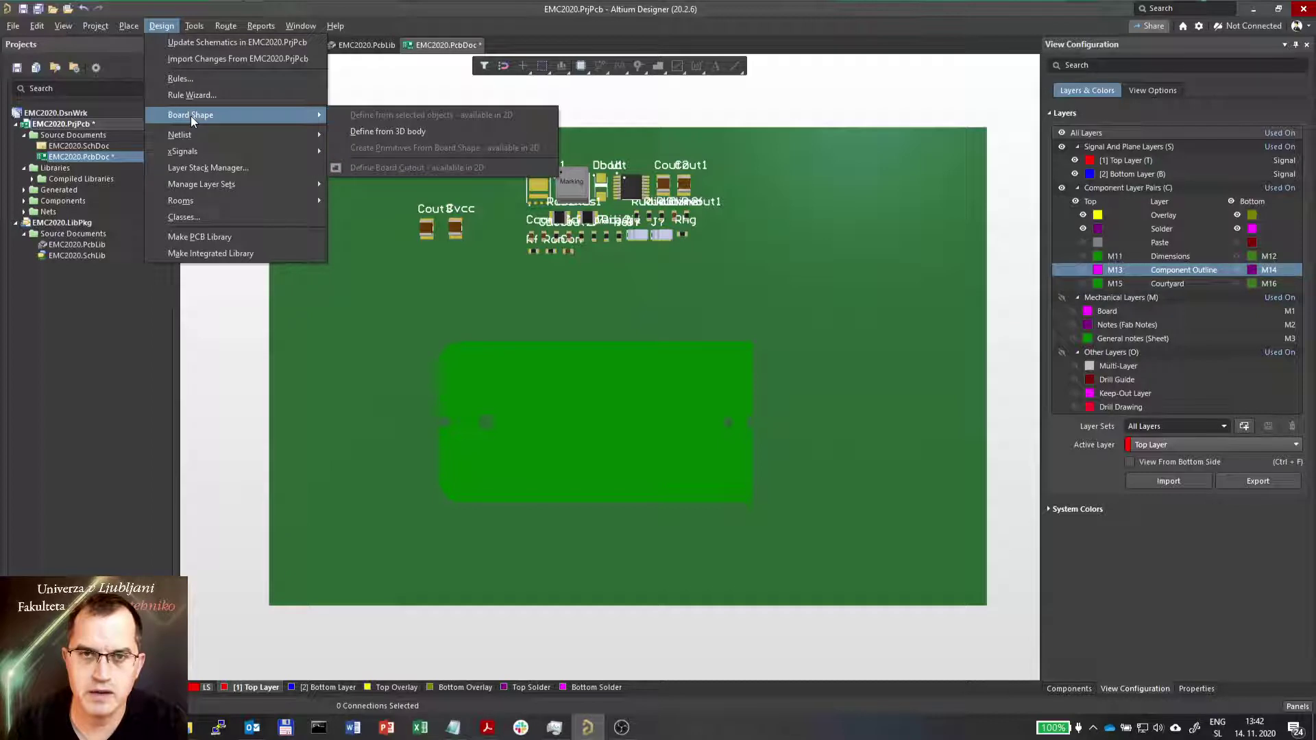
{"action": "left_click", "coordinate": [358, 131]}
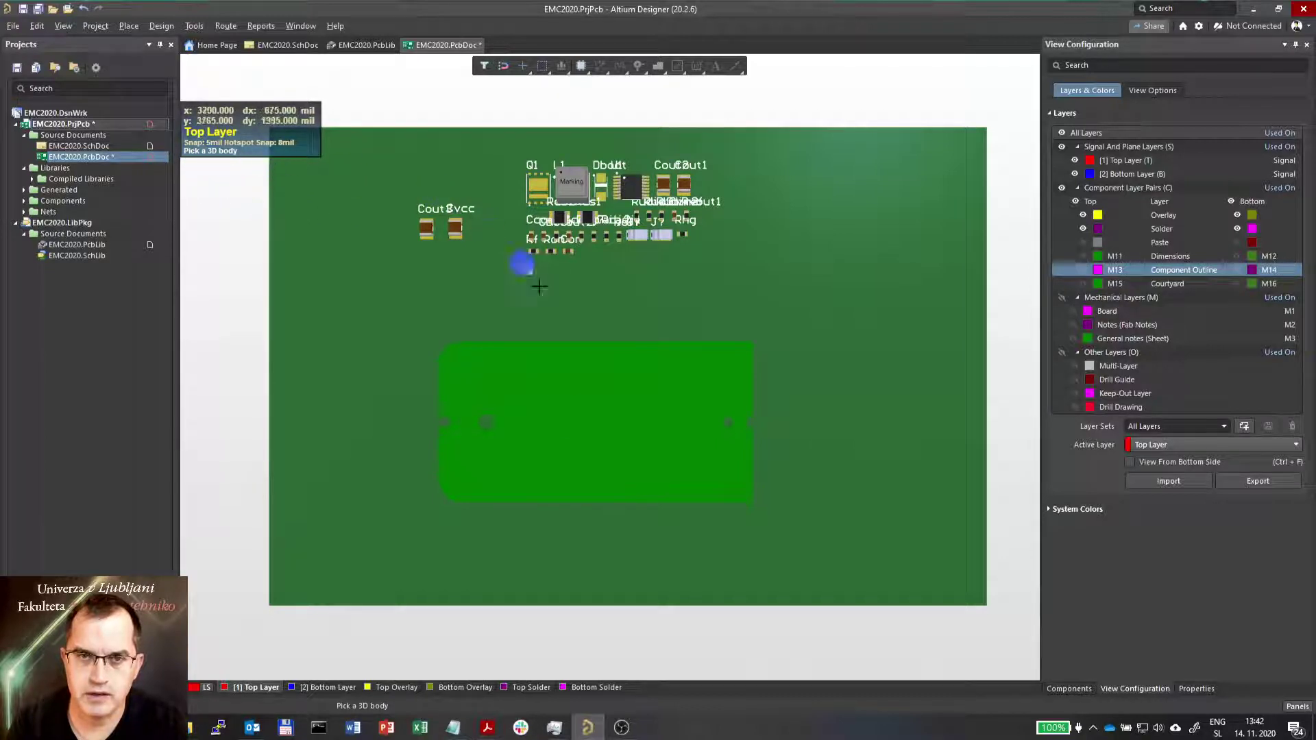
{"action": "left_click", "coordinate": [564, 419]}
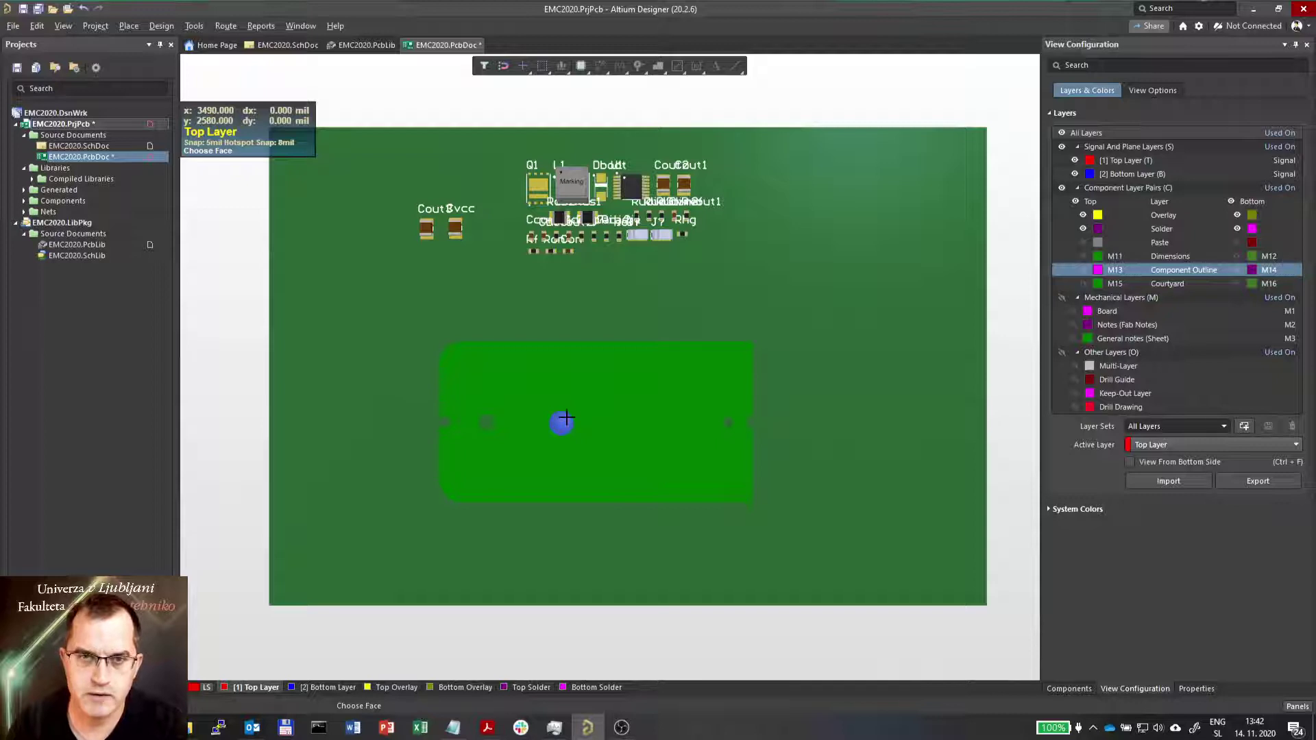
{"action": "scroll", "coordinate": [446, 431], "scroll_direction": "up", "scroll_amount": 2, "text": "ctrl"}
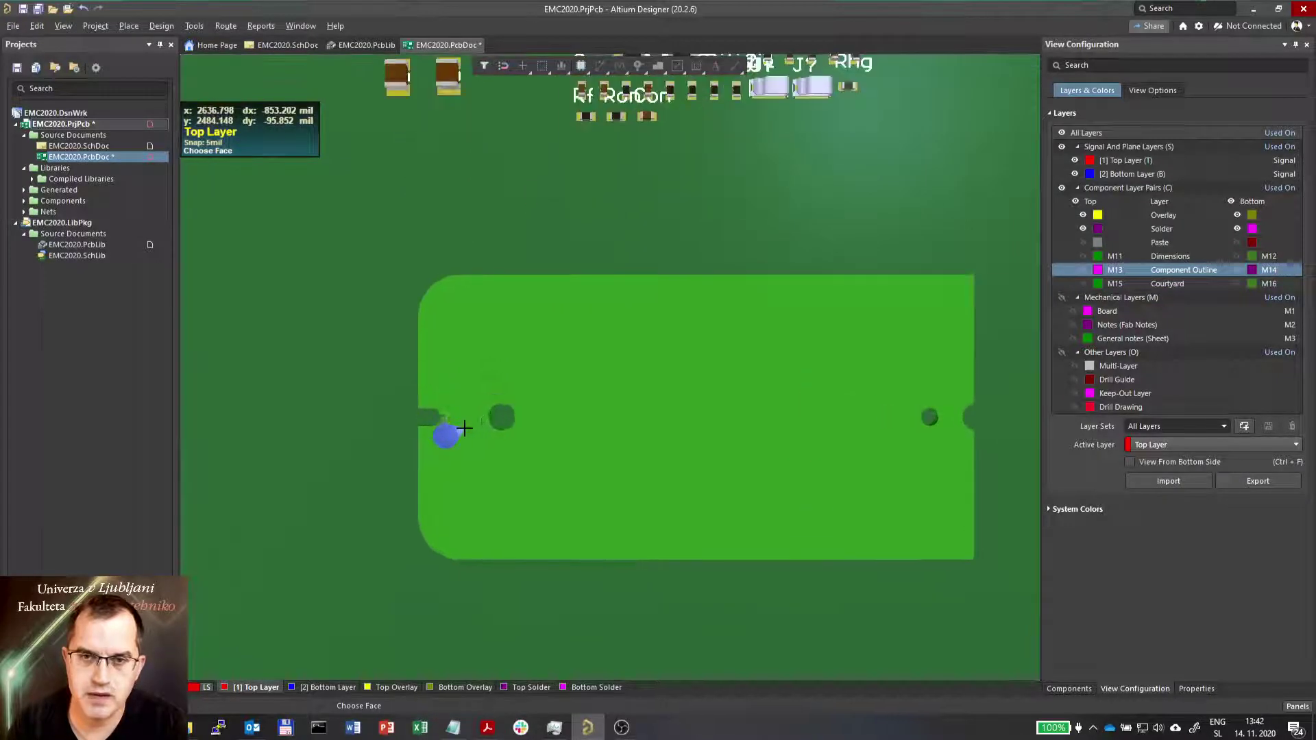
{"action": "scroll", "coordinate": [961, 348], "scroll_direction": "down", "scroll_amount": 2, "text": "ctrl"}
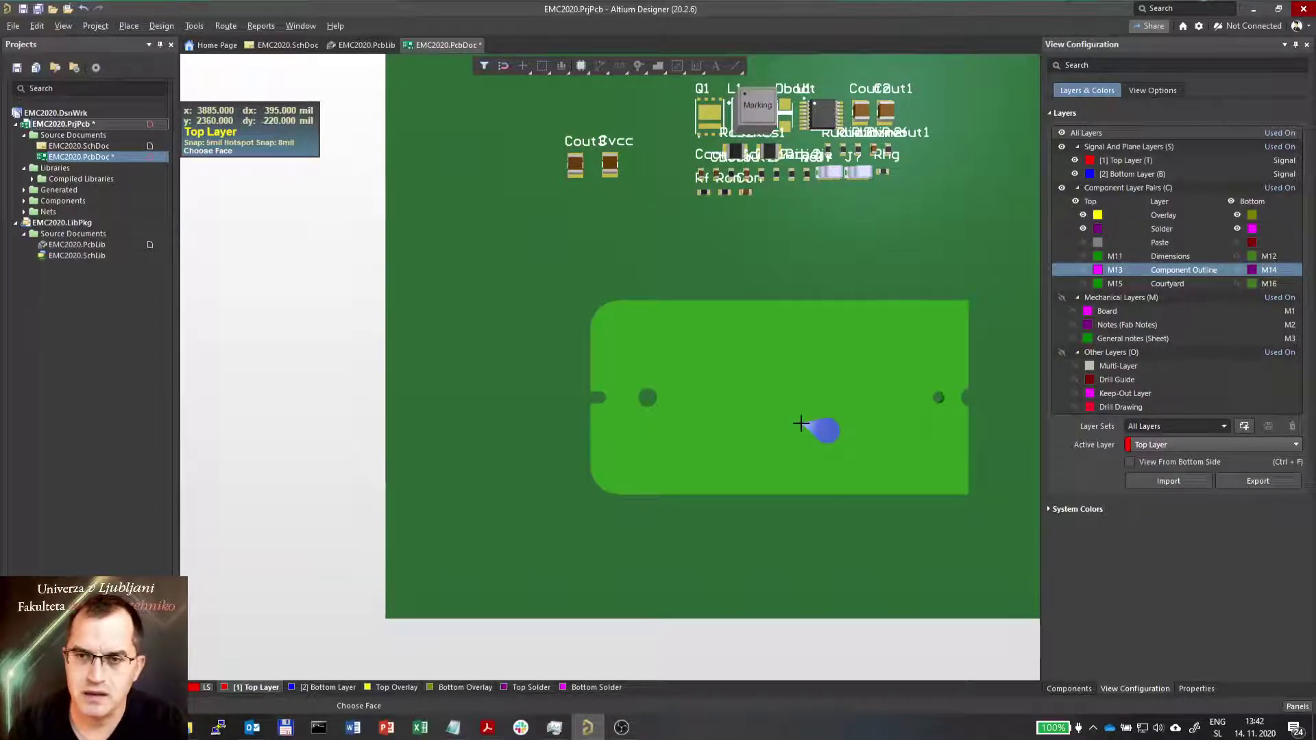
{"action": "right_click_drag", "start_coordinate": [788, 364], "coordinate": [778, 303]}
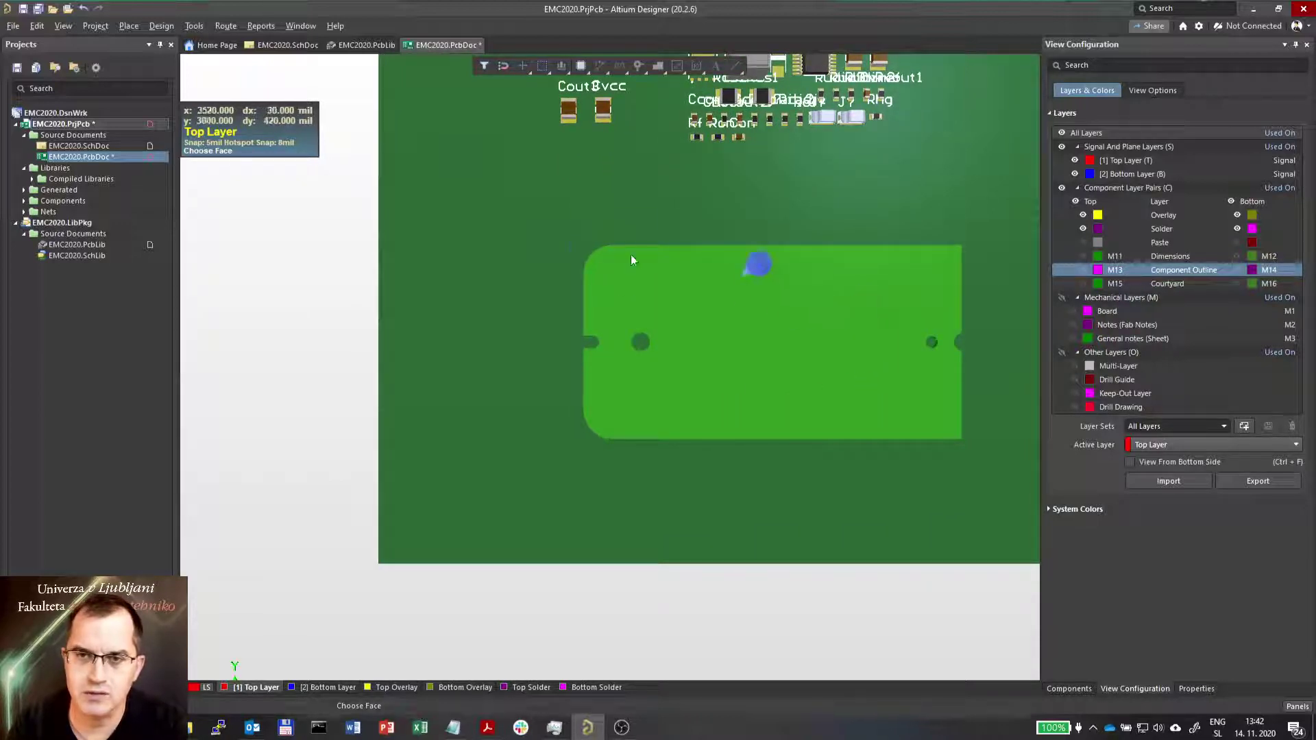
{"action": "left_click", "coordinate": [707, 371]}
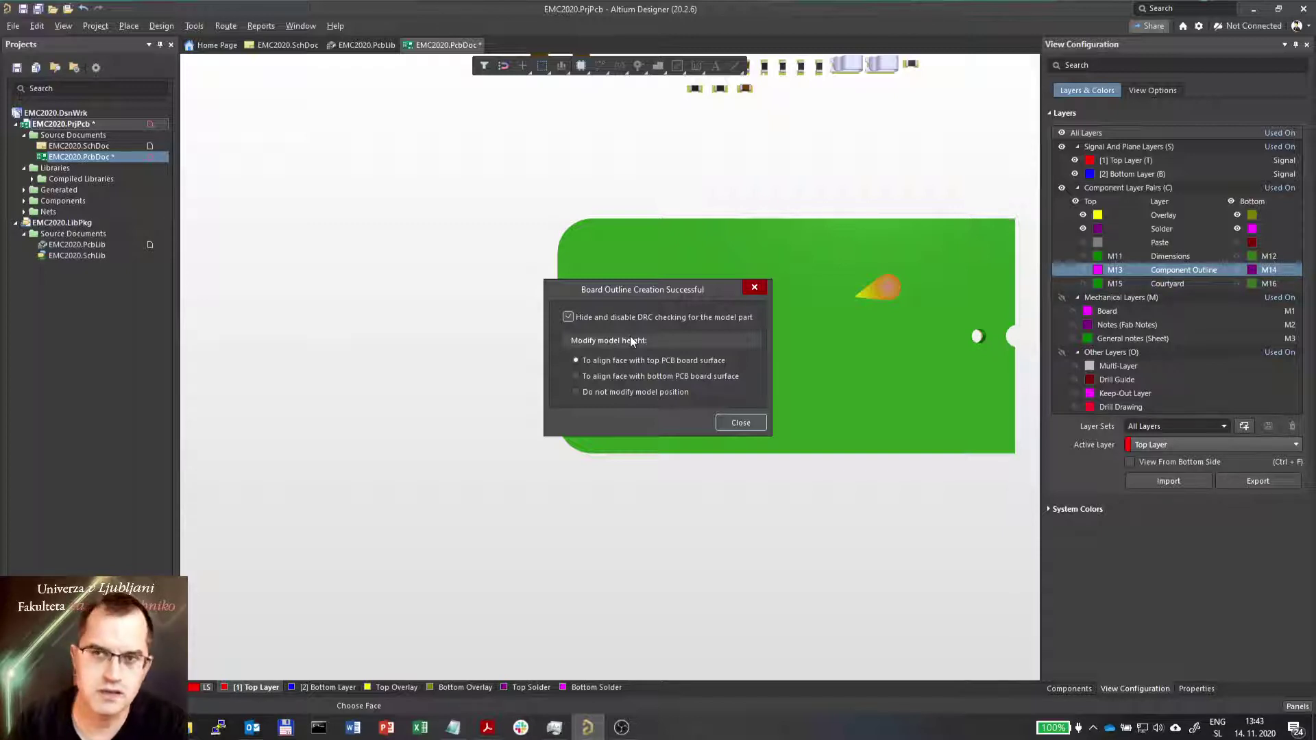
{"action": "left_click", "coordinate": [586, 393]}
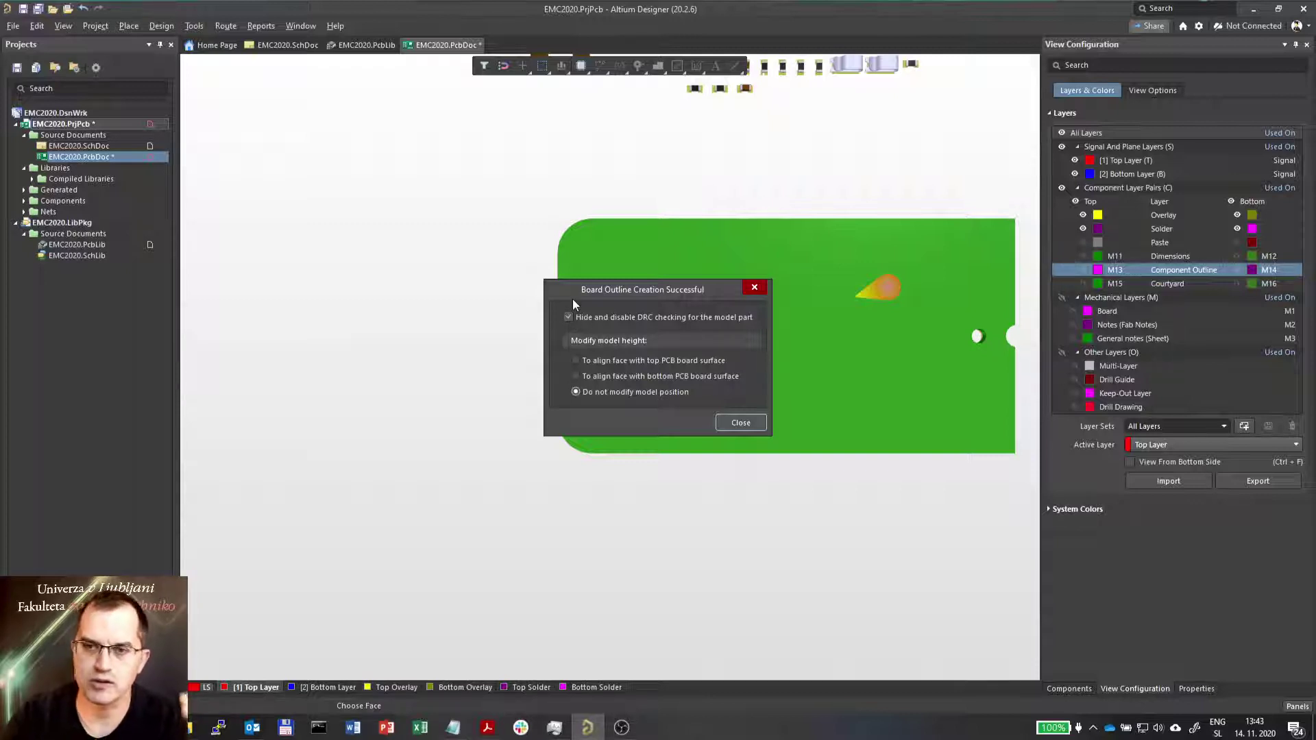
{"action": "left_click", "coordinate": [729, 419]}
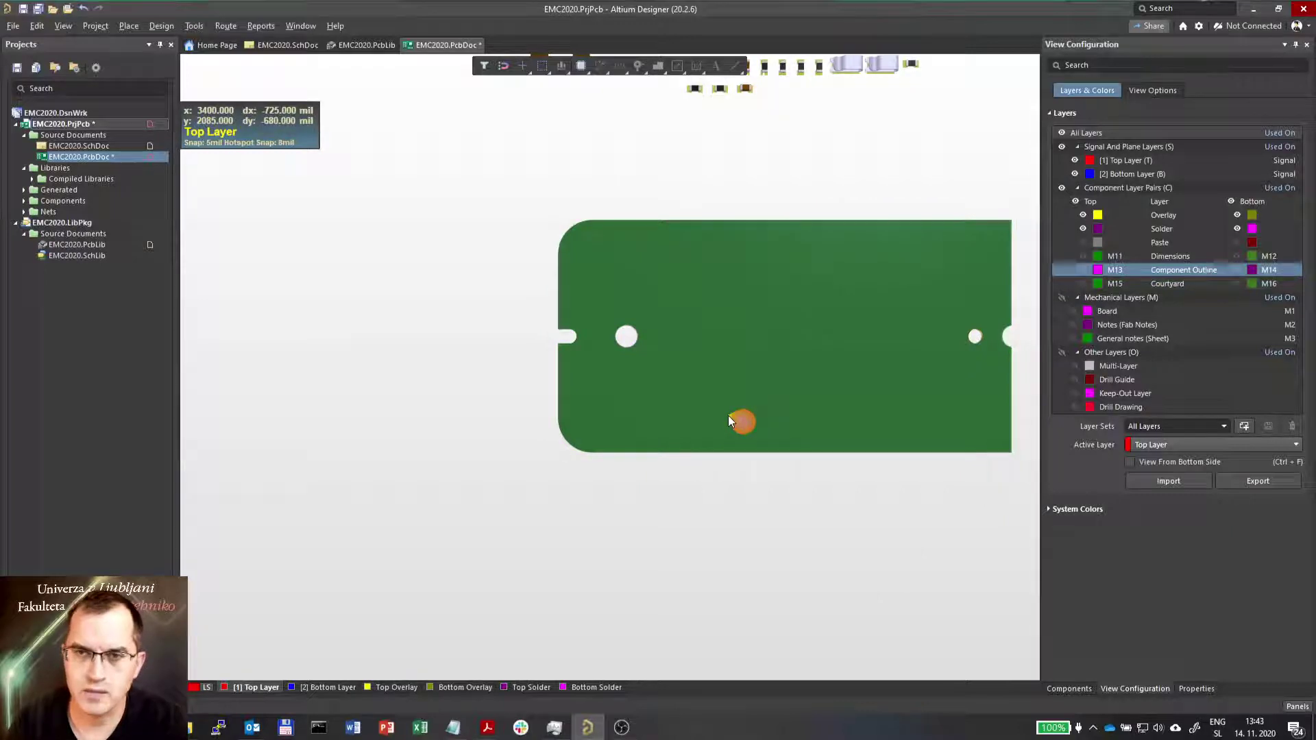
Examine the new board outline in 2D, checking the rounded corner, edge notches and mounting holes.
{"action": "key", "text": "ctrl+Page_Down"}
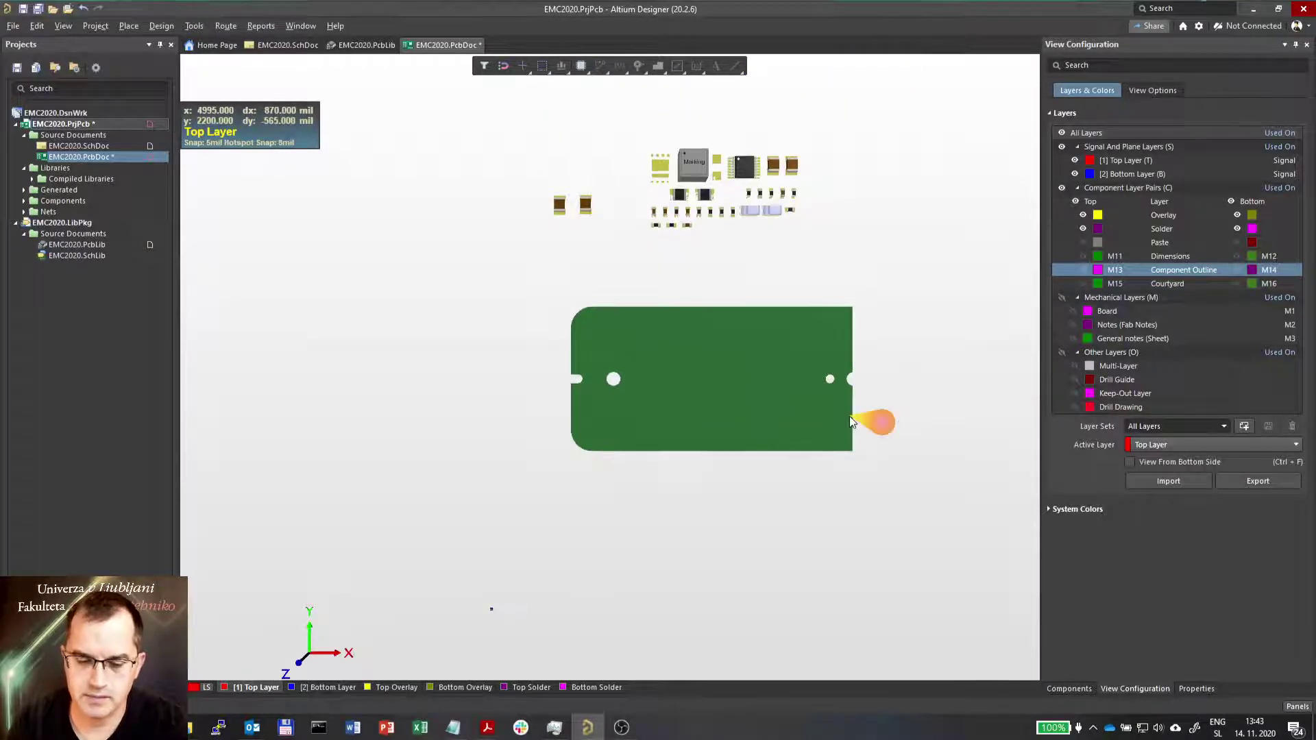
{"action": "key", "text": "2"}
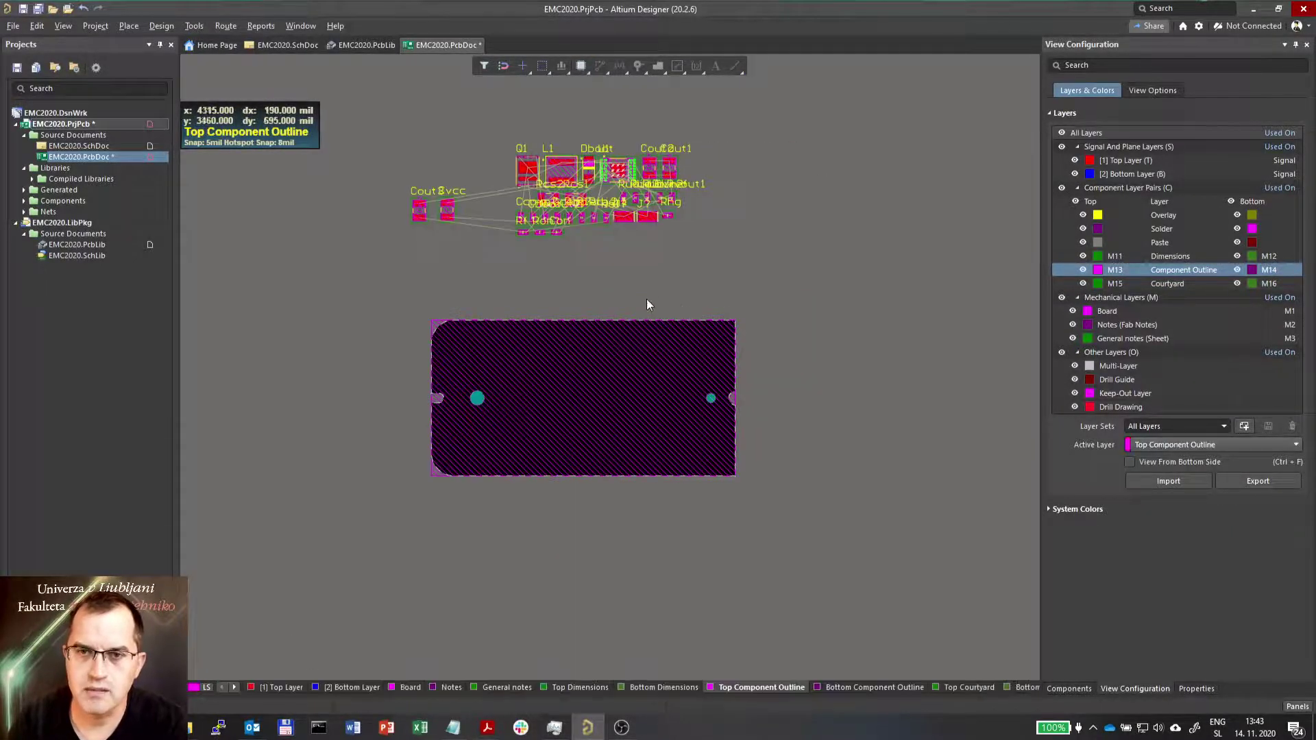
{"action": "scroll", "coordinate": [451, 339], "scroll_direction": "up", "scroll_amount": 3, "text": "ctrl"}
{"action": "scroll", "coordinate": [439, 336], "scroll_direction": "up", "scroll_amount": 4, "text": "ctrl"}
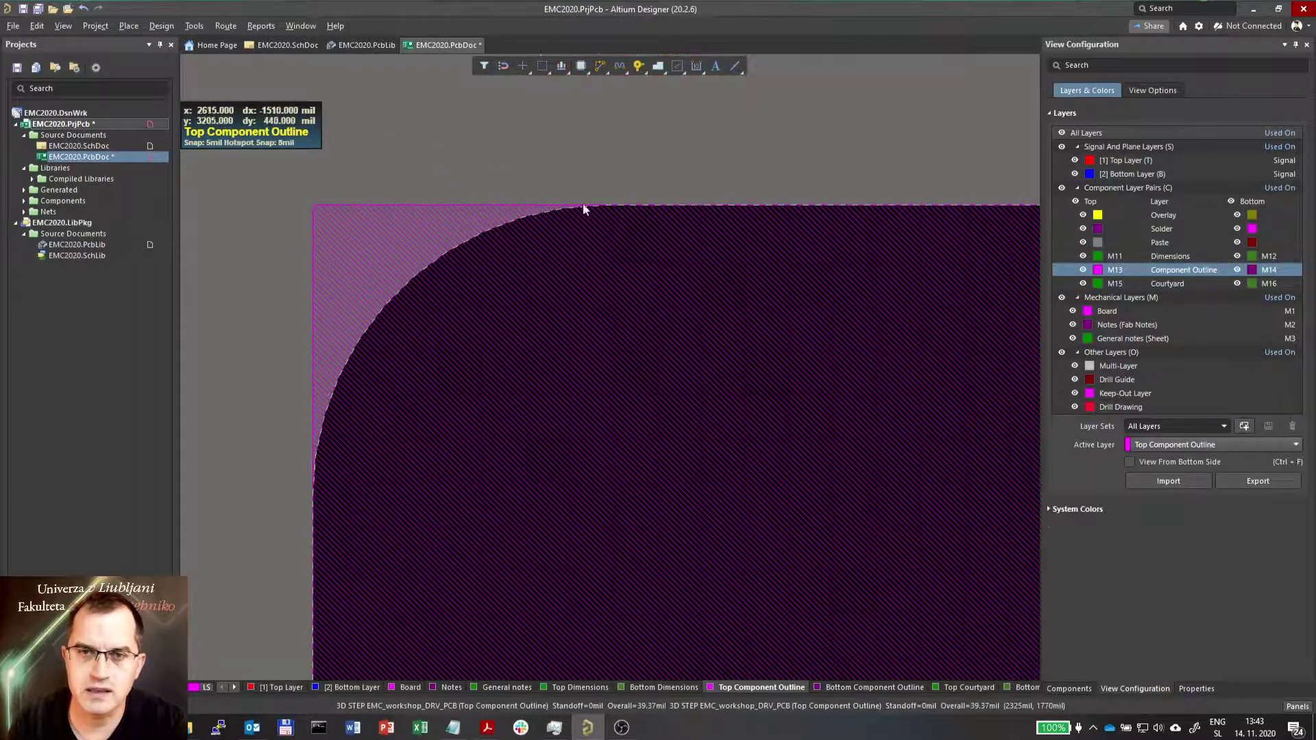
{"action": "scroll", "coordinate": [310, 467], "scroll_direction": "down", "scroll_amount": 5}
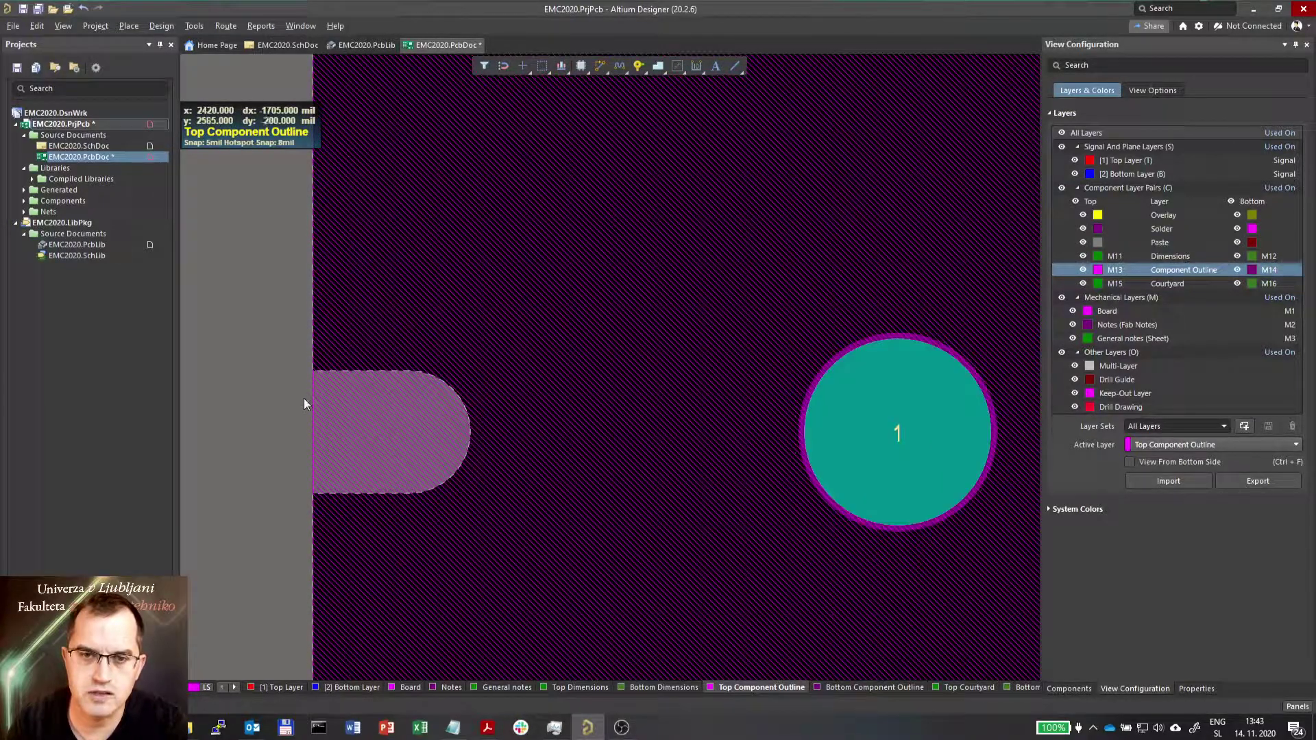
{"action": "scroll", "coordinate": [368, 469], "scroll_direction": "down", "scroll_amount": 5, "text": "ctrl"}
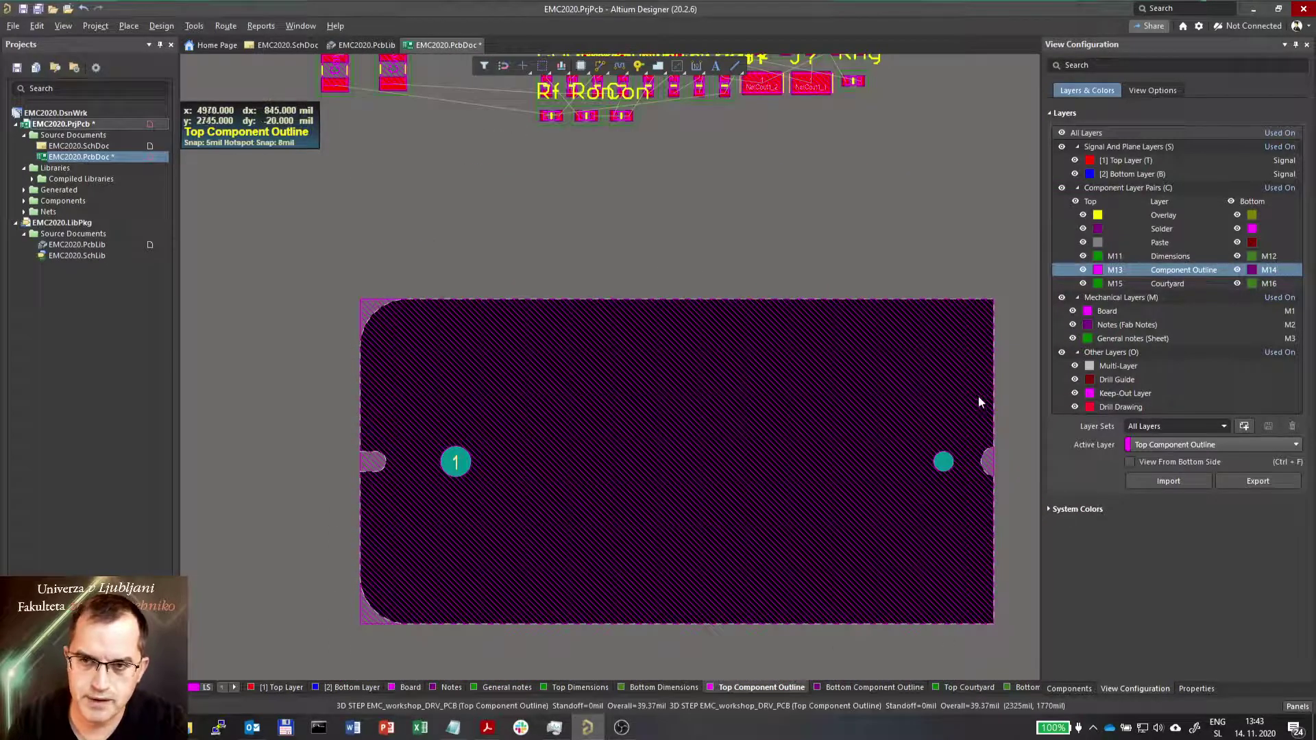
{"action": "scroll", "coordinate": [1005, 441], "scroll_direction": "down", "scroll_amount": 3, "text": "ctrl"}
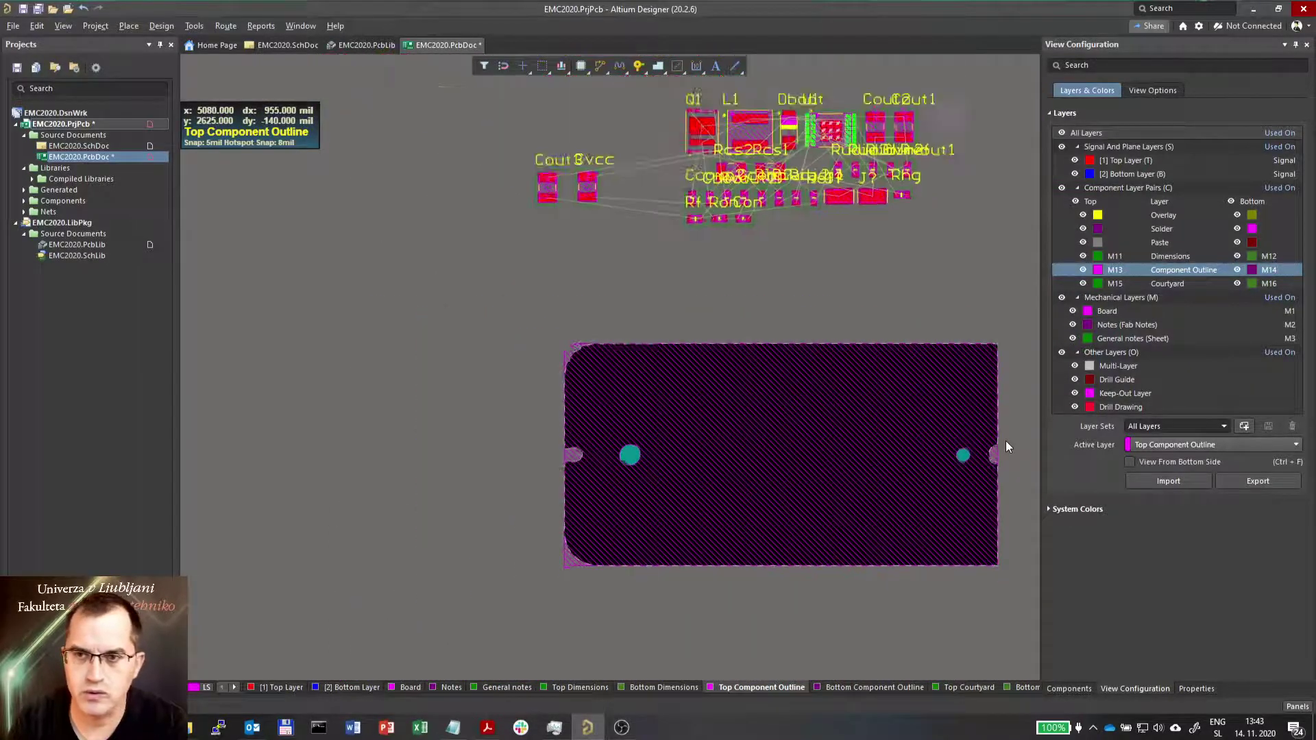
{"action": "right_click_drag", "start_coordinate": [1007, 520], "coordinate": [885, 499]}
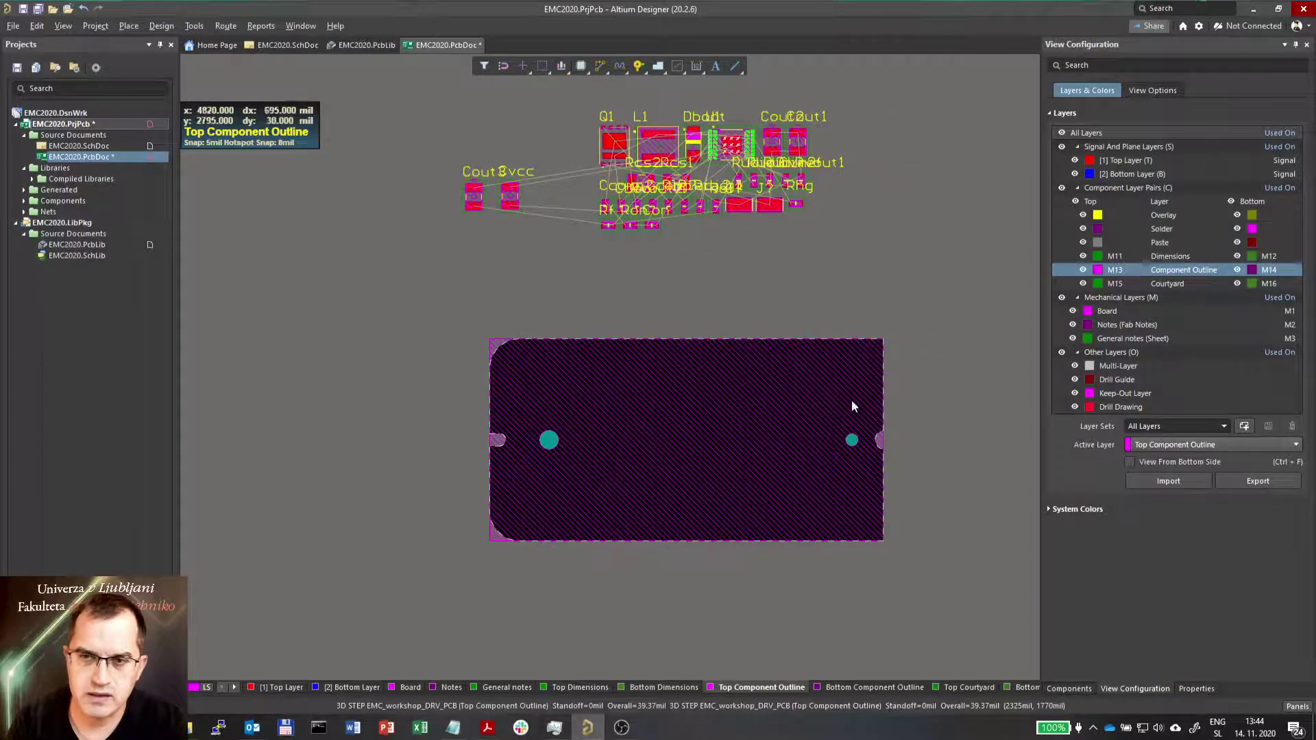
Delete the imported PCB model from the 2D layout, keeping the board shape.
{"action": "left_click", "coordinate": [500, 345]}
{"action": "key", "text": "Escape"}
{"action": "scroll", "coordinate": [489, 450], "scroll_direction": "up", "scroll_amount": 3, "text": "ctrl"}
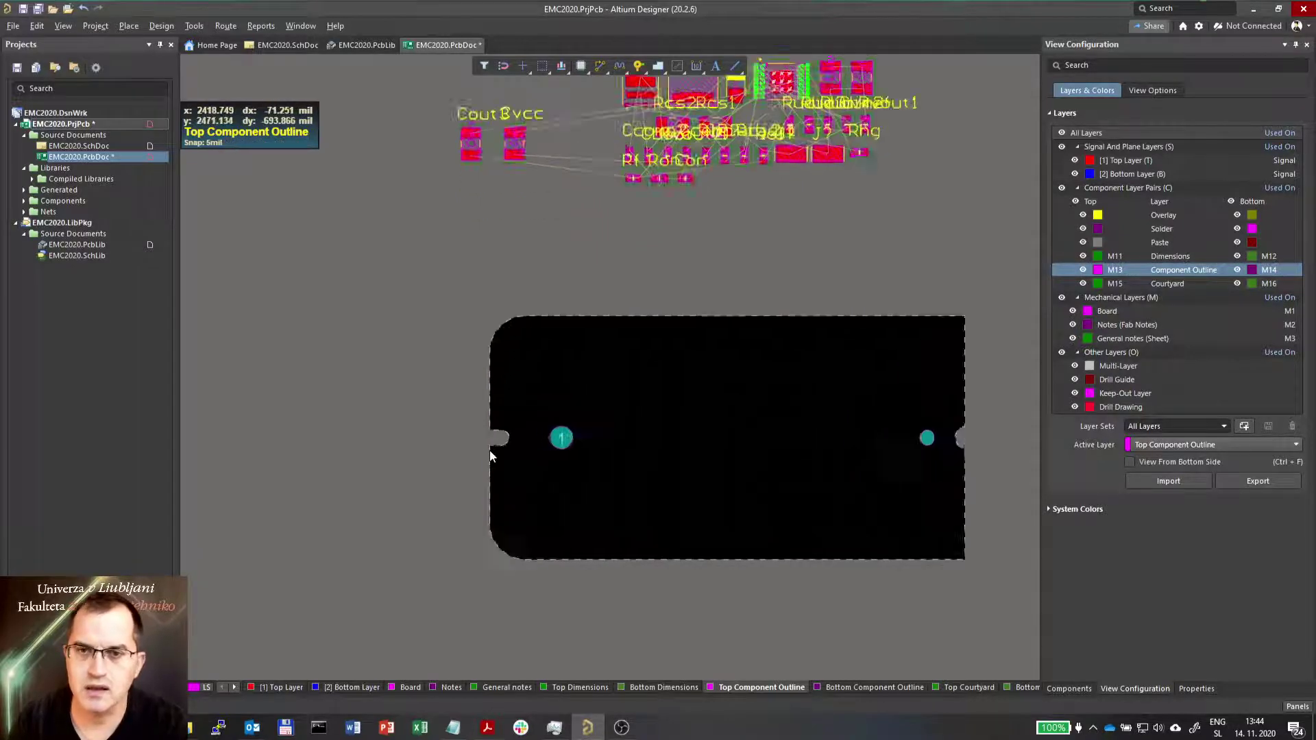
{"action": "scroll", "coordinate": [479, 451], "scroll_direction": "down", "scroll_amount": 1, "text": "ctrl"}
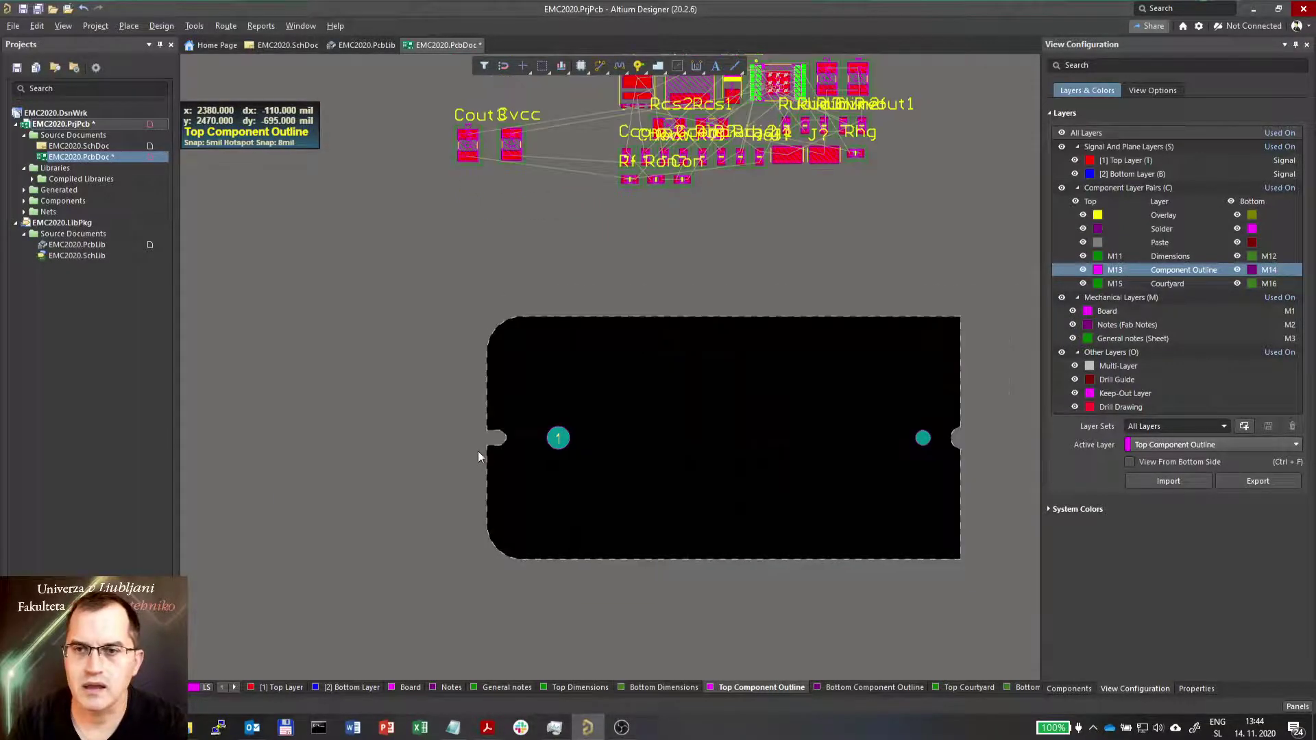
{"action": "scroll", "coordinate": [1002, 440], "scroll_direction": "up", "scroll_amount": 1, "text": "ctrl"}
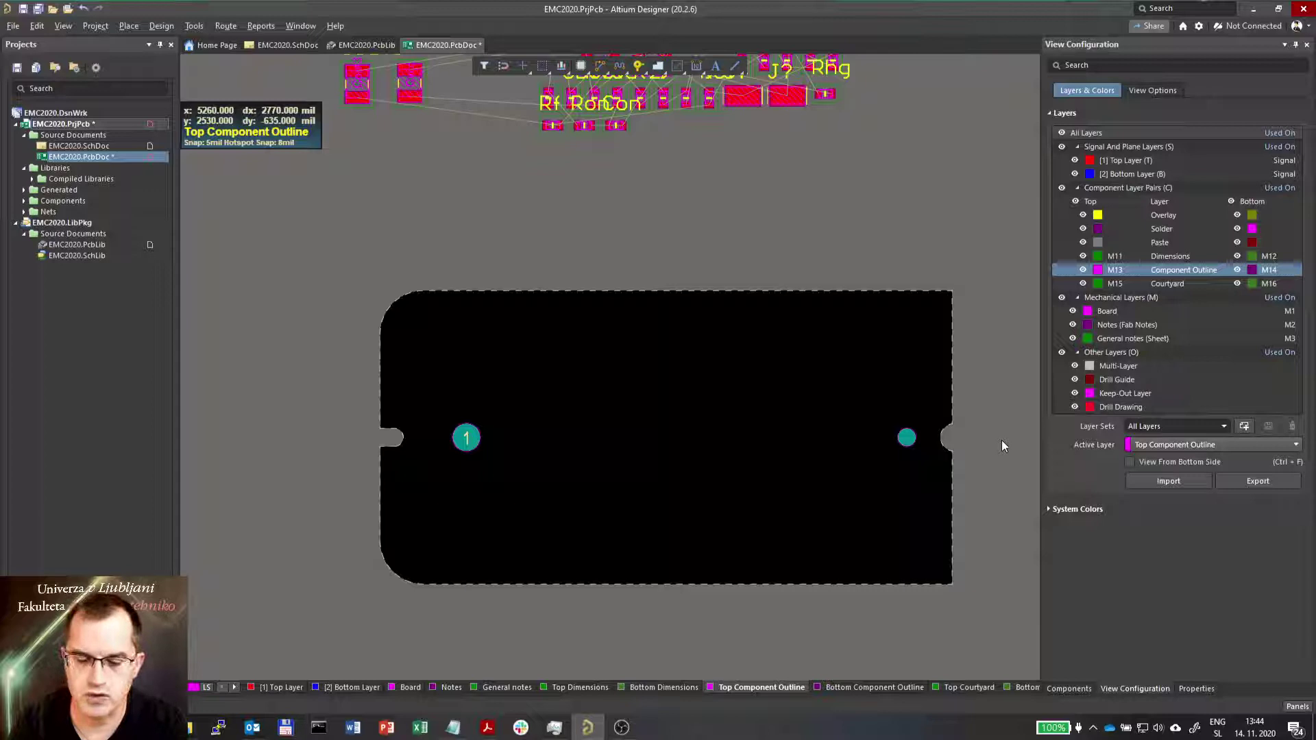
{"action": "scroll", "coordinate": [1002, 440], "scroll_direction": "down", "scroll_amount": 1, "text": "ctrl"}
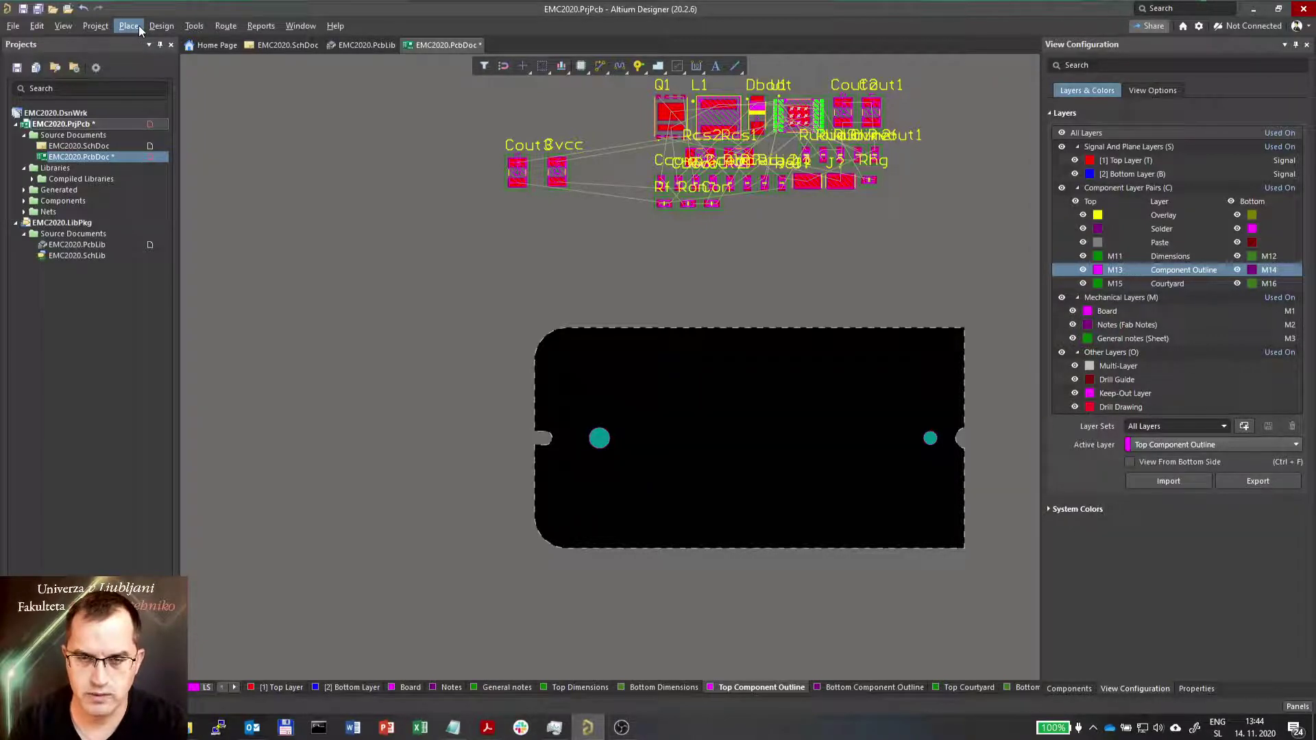
Place the HEATSINK_EMC_2020.stp model as a 3D body over the middle of the board.
{"action": "left_click", "coordinate": [139, 26]}
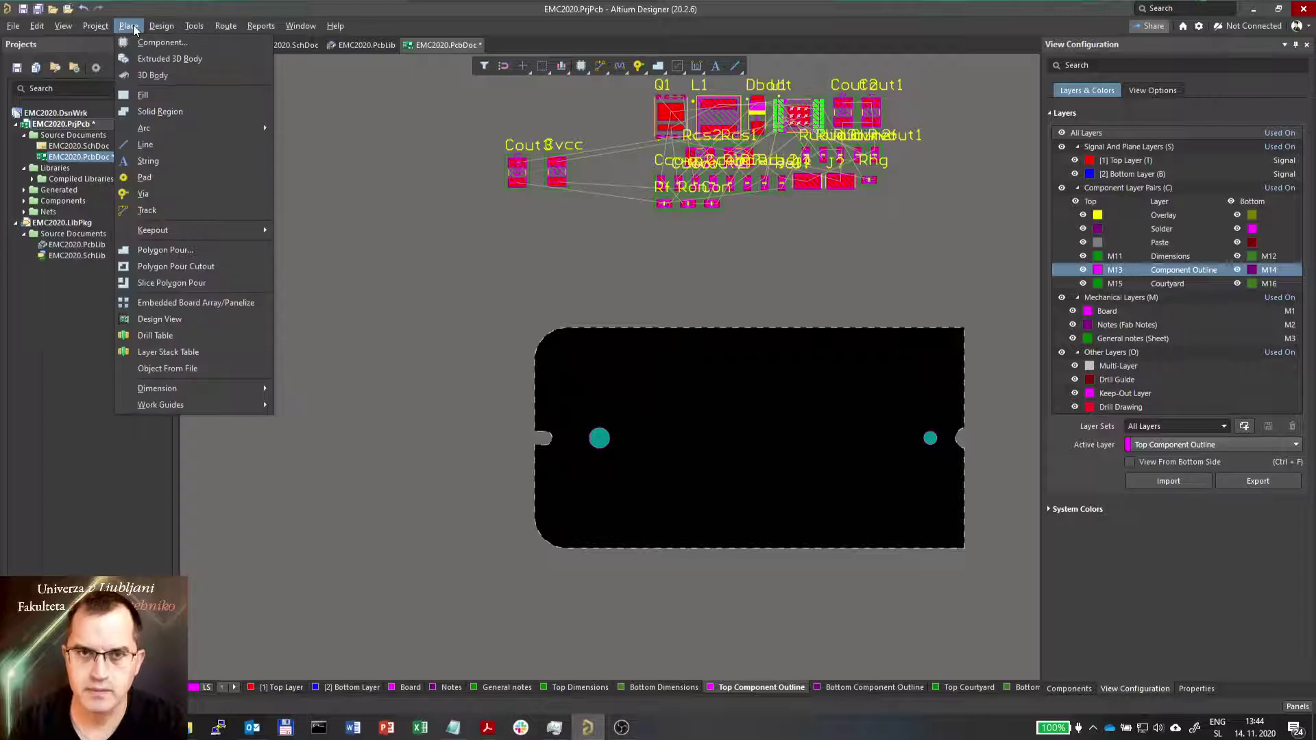
{"action": "left_click", "coordinate": [158, 78]}
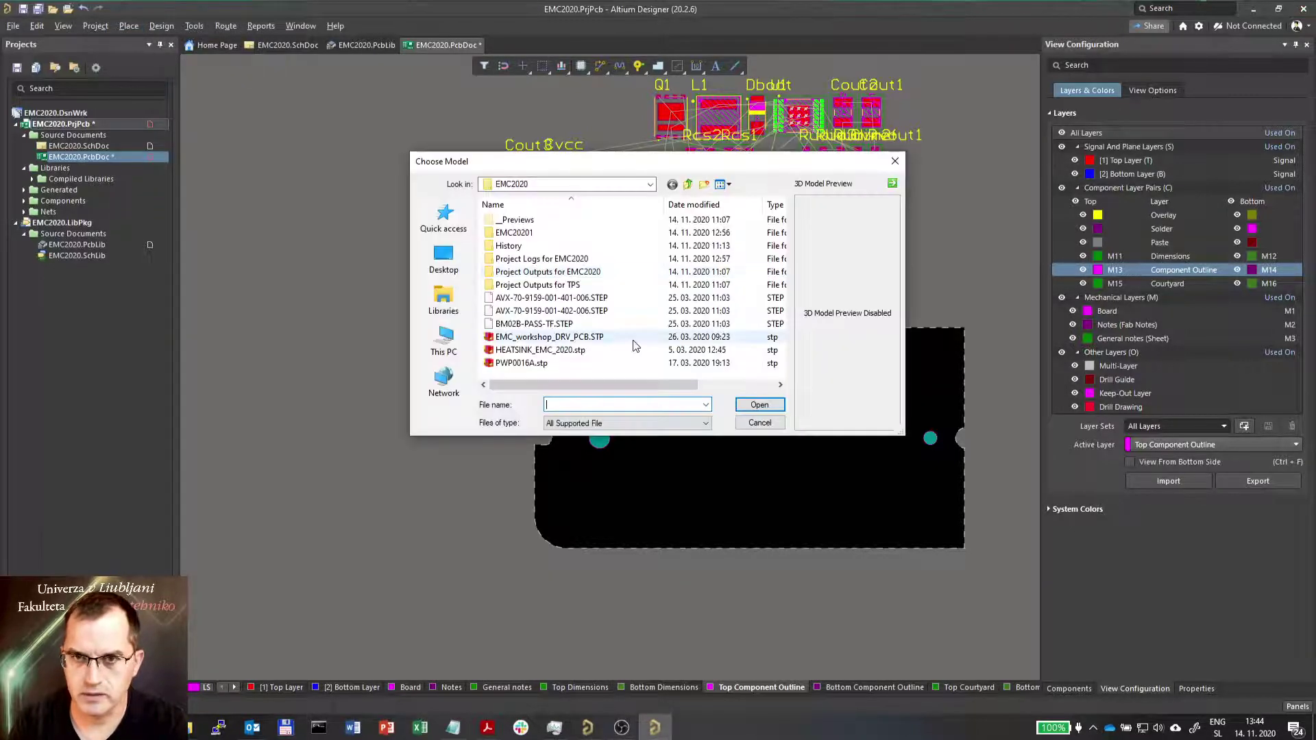
{"action": "left_click", "coordinate": [760, 405]}
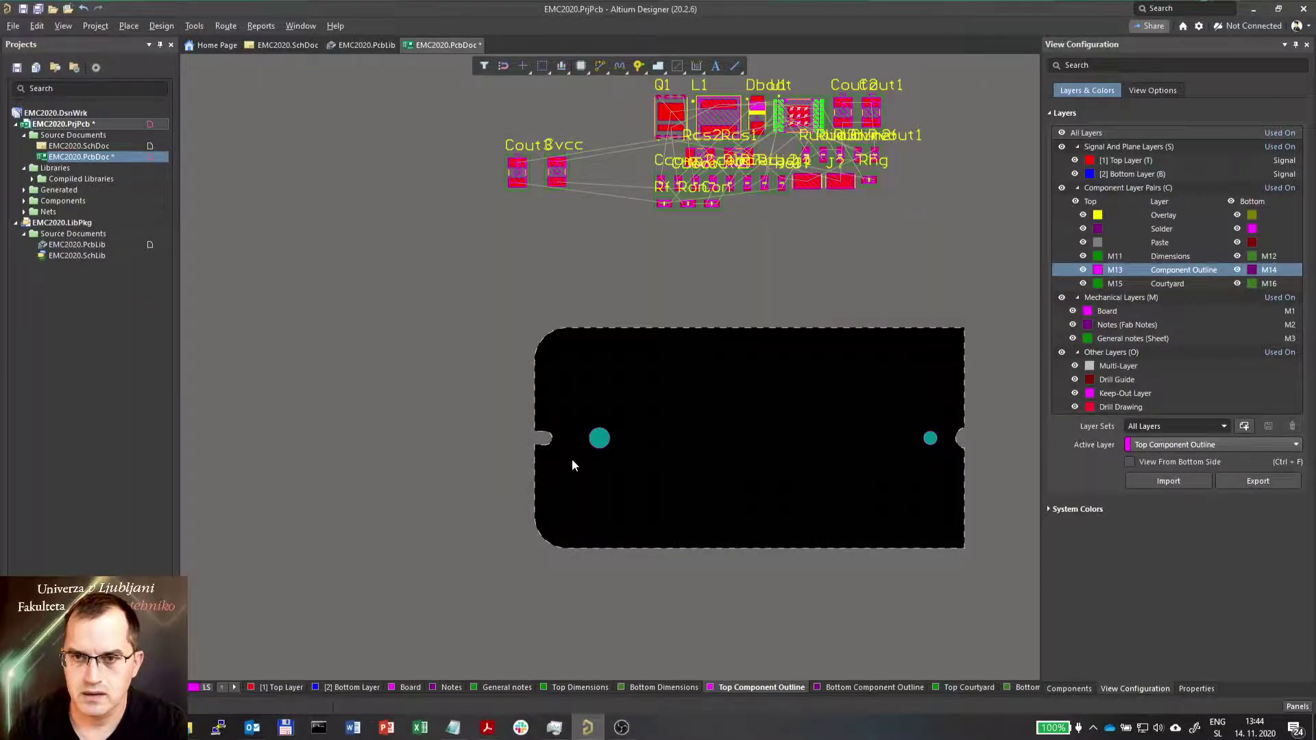
{"action": "scroll", "coordinate": [461, 459], "scroll_direction": "down", "scroll_amount": 2, "text": "ctrl"}
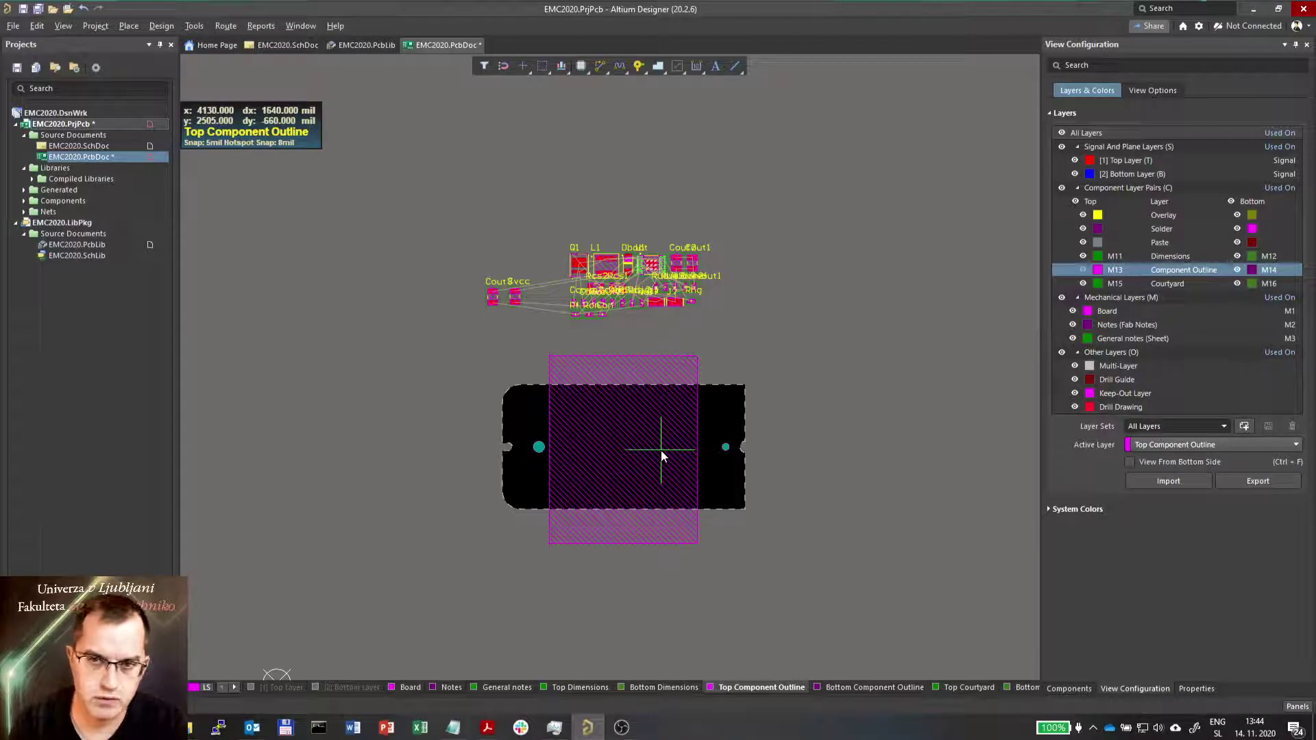
{"action": "left_click", "coordinate": [661, 452]}
{"action": "key", "text": "Escape"}
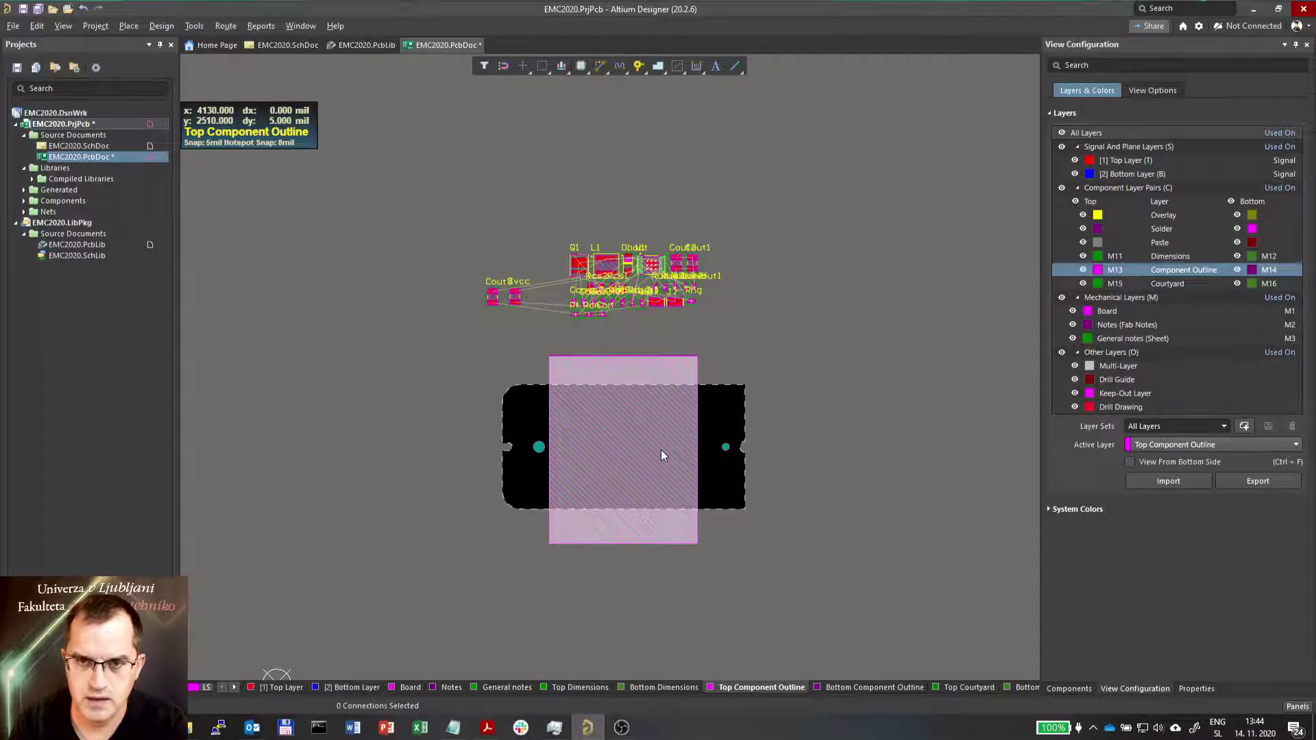
Set the heatsink body's X rotation to 90° and its Y rotation to -90° in the 3D view.
{"action": "key", "text": "3"}
{"action": "right_click_drag", "start_coordinate": [660, 529], "coordinate": [651, 316], "text": "shift"}
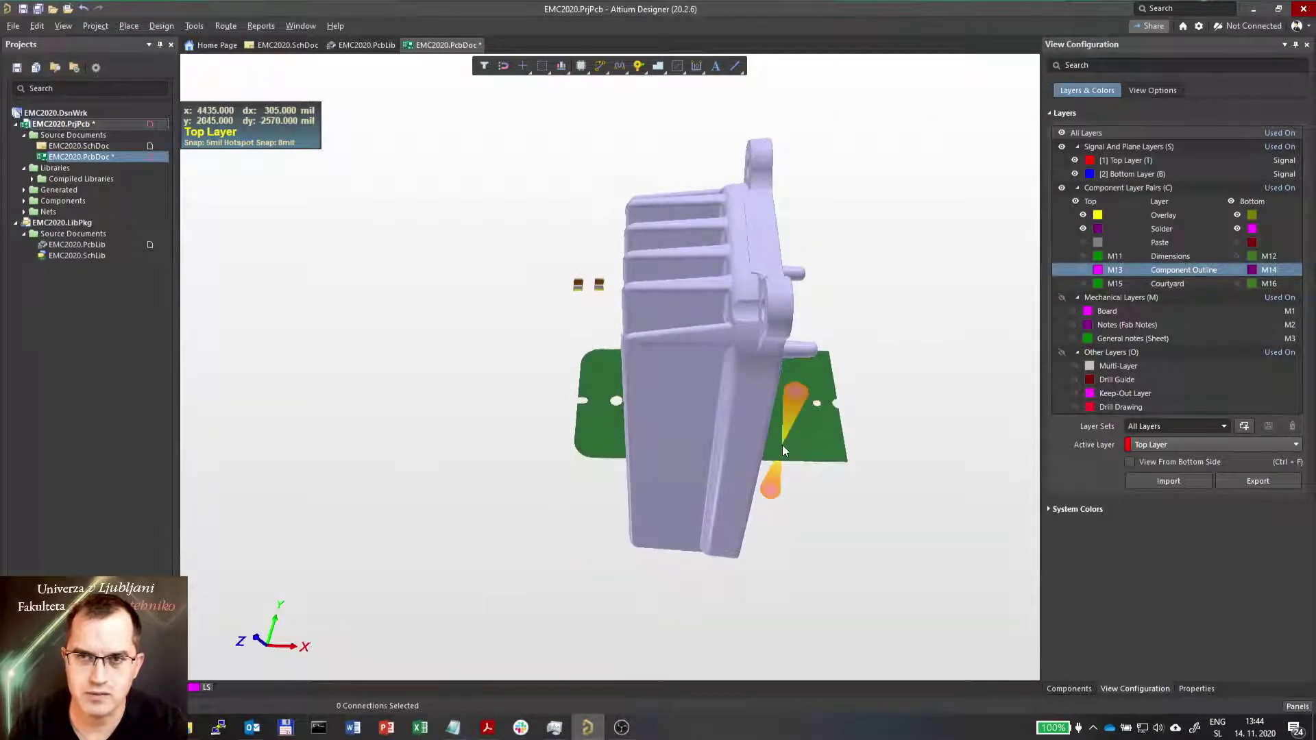
{"action": "right_click_drag", "start_coordinate": [771, 282], "coordinate": [738, 442], "text": "shift"}
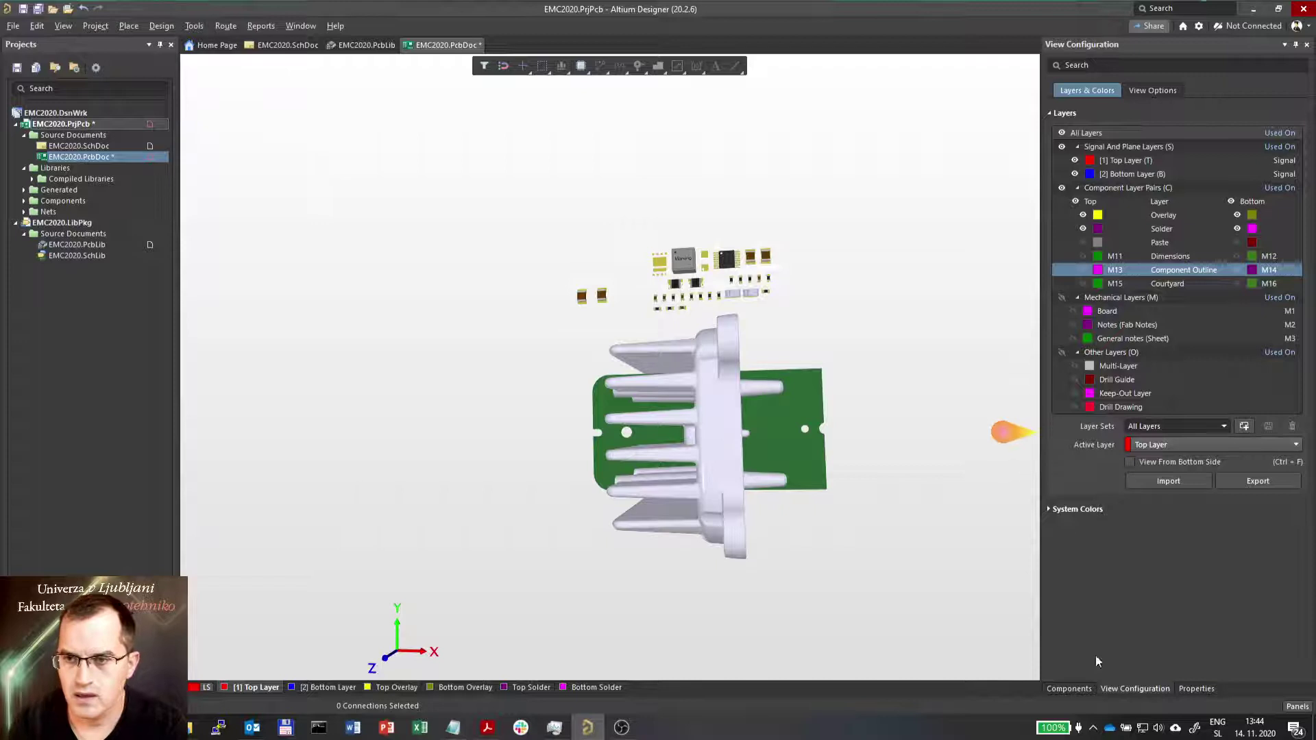
{"action": "left_click", "coordinate": [1178, 689]}
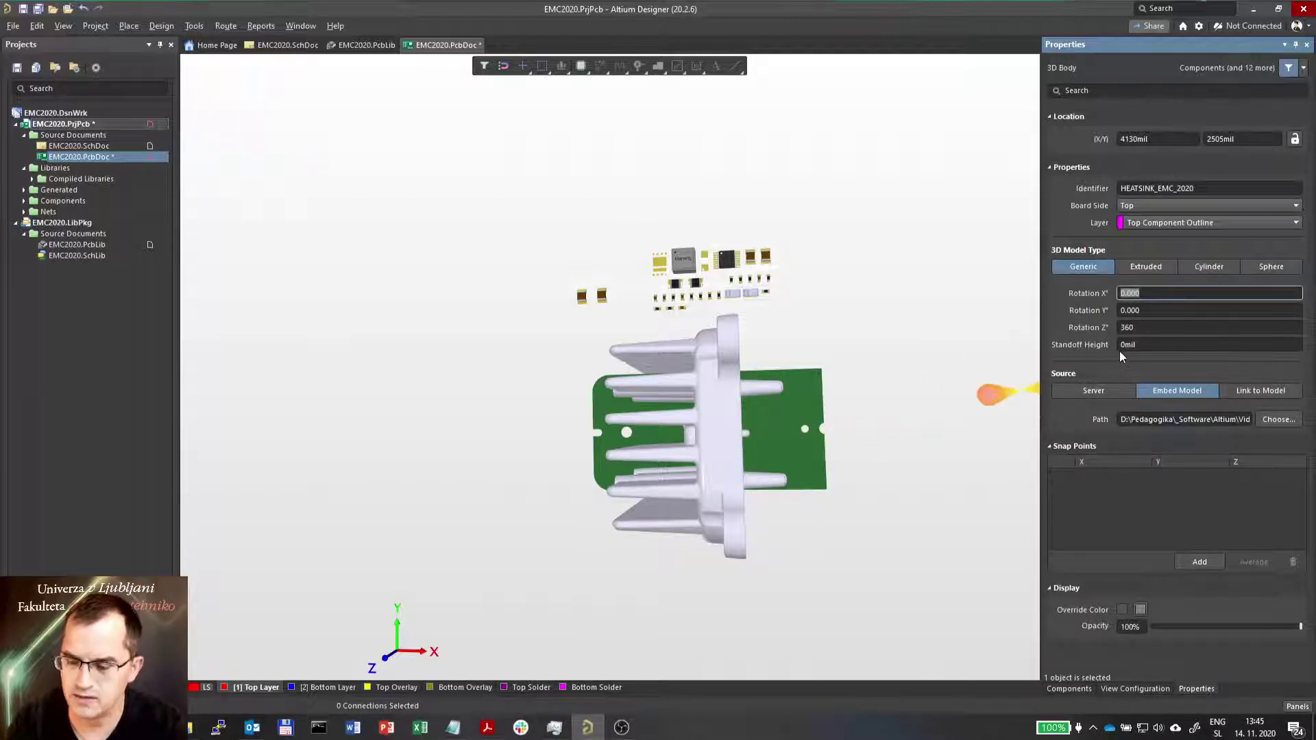
{"action": "type", "text": "90"}
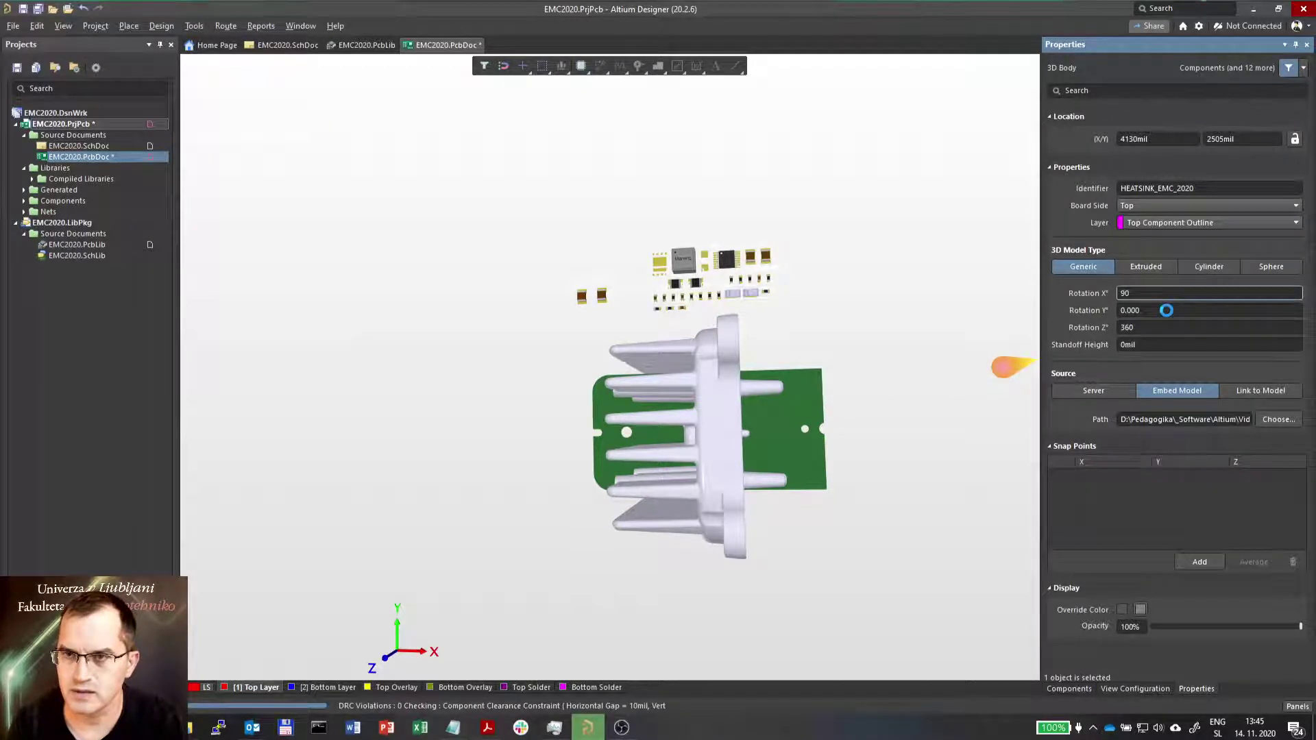
{"action": "left_click", "coordinate": [1166, 310]}
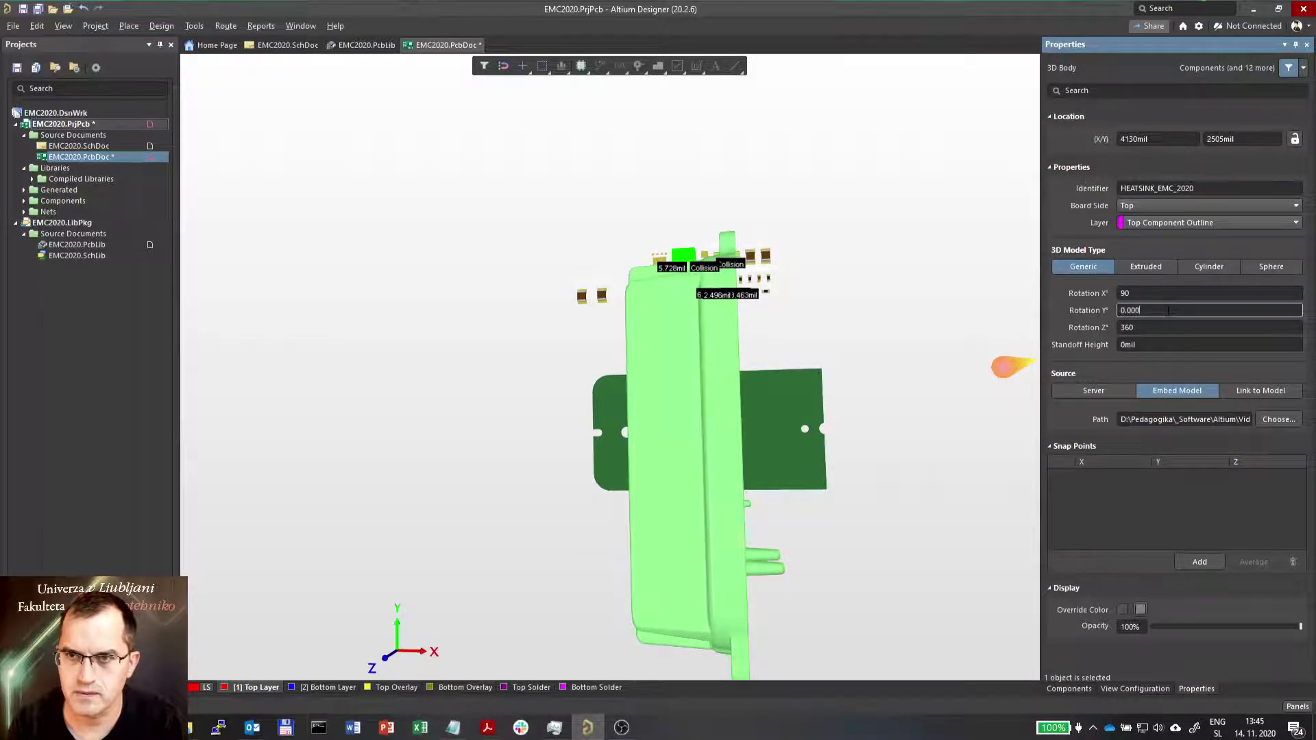
{"action": "type", "text": "90"}
{"action": "key", "text": "Return"}
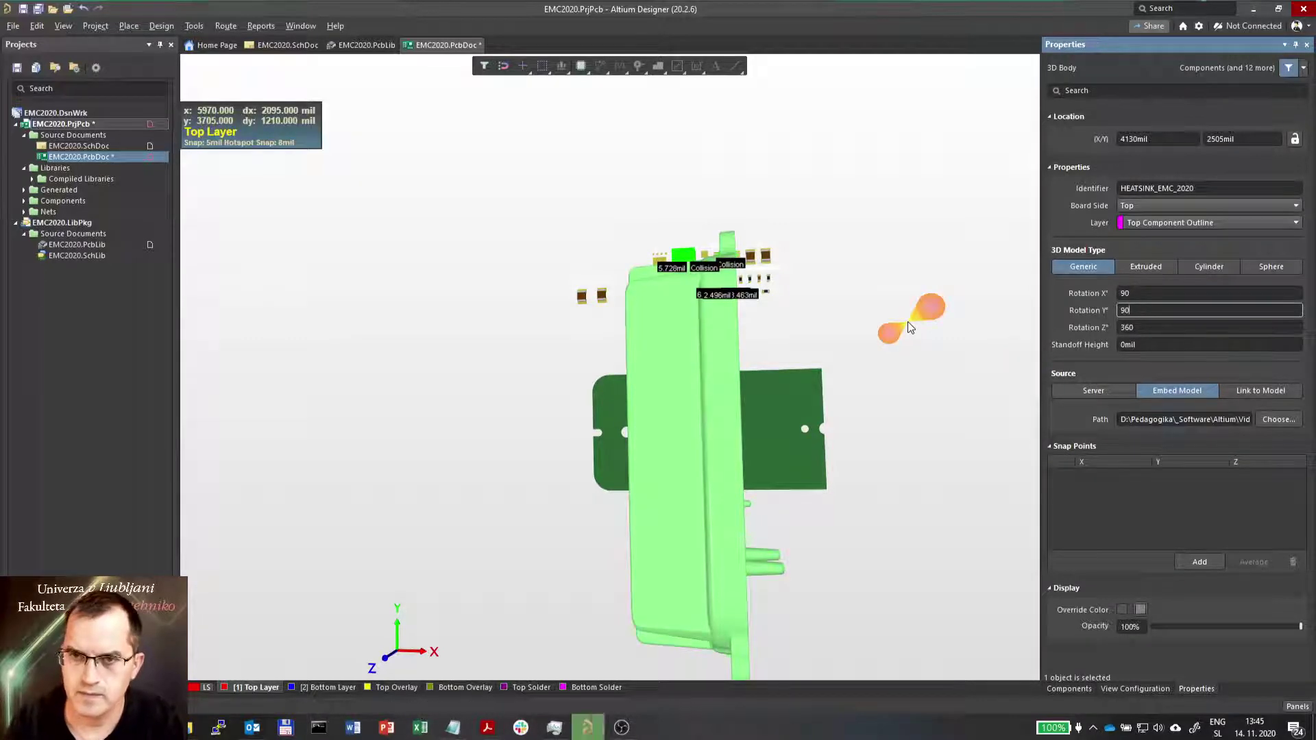
{"action": "type", "text": "-90"}
{"action": "key", "text": "Return"}
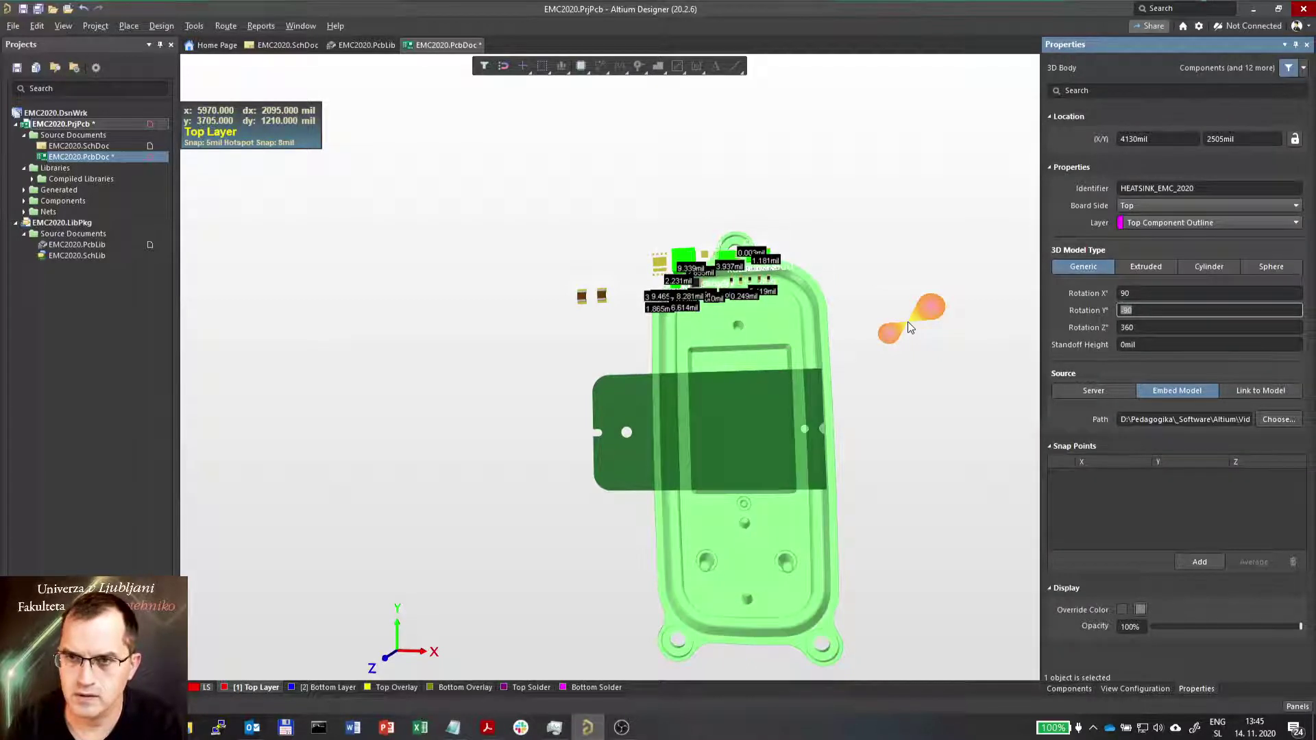
Set the heatsink body's Z rotation to 270° and undo the accidental Z rotation change that follows.
{"action": "left_click", "coordinate": [1148, 328]}
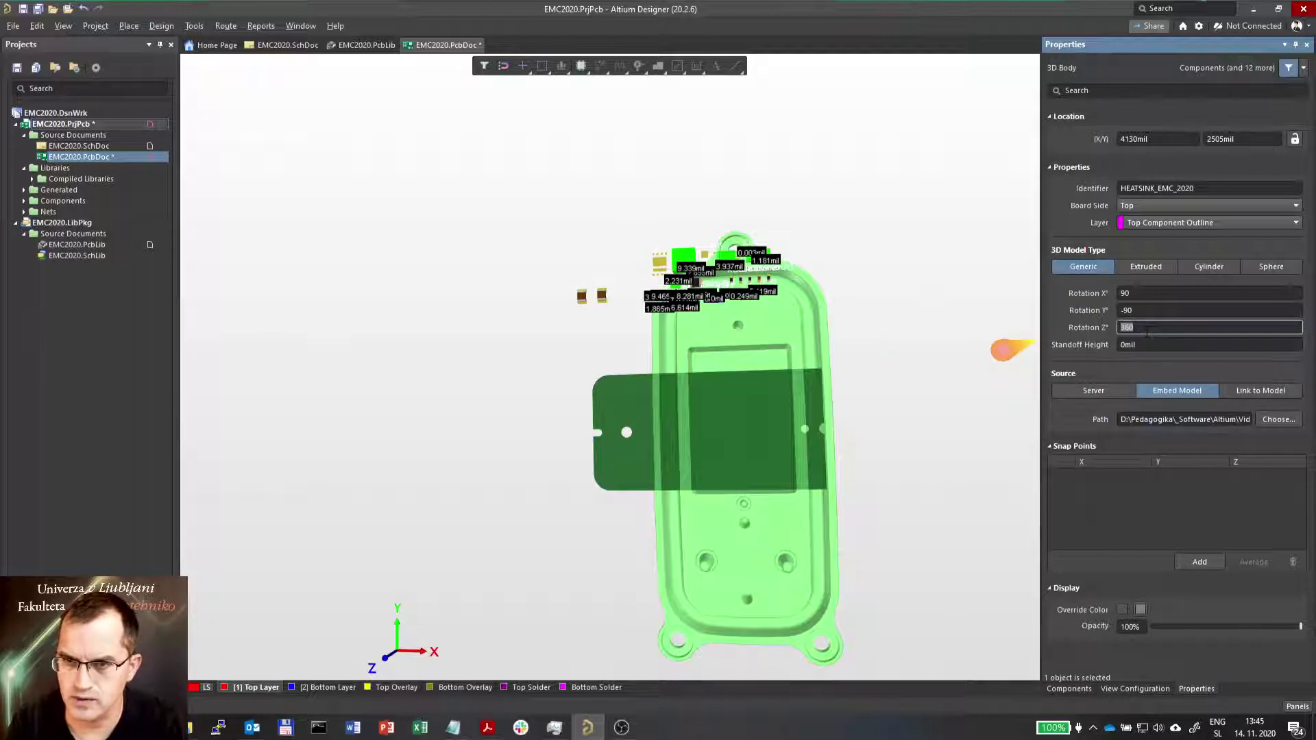
{"action": "type", "text": "270"}
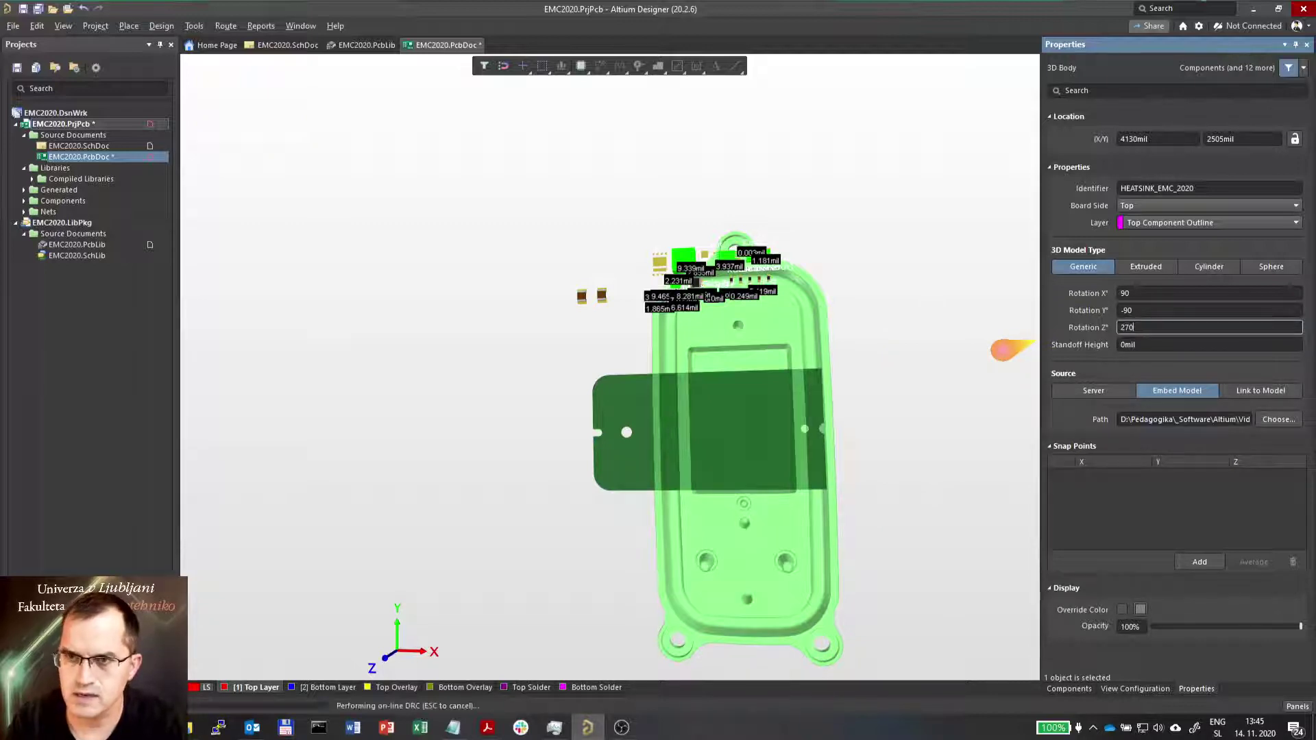
{"action": "key", "text": "Return"}
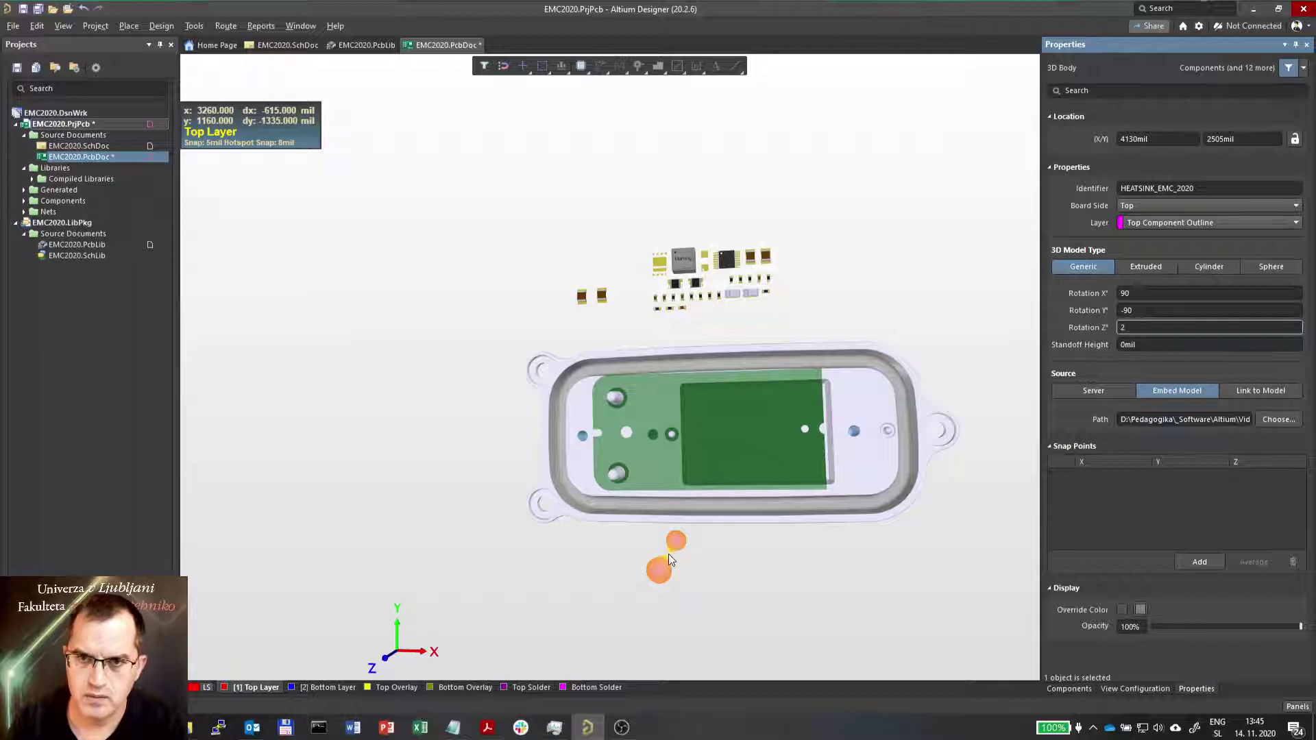
{"action": "left_click", "coordinate": [632, 586]}
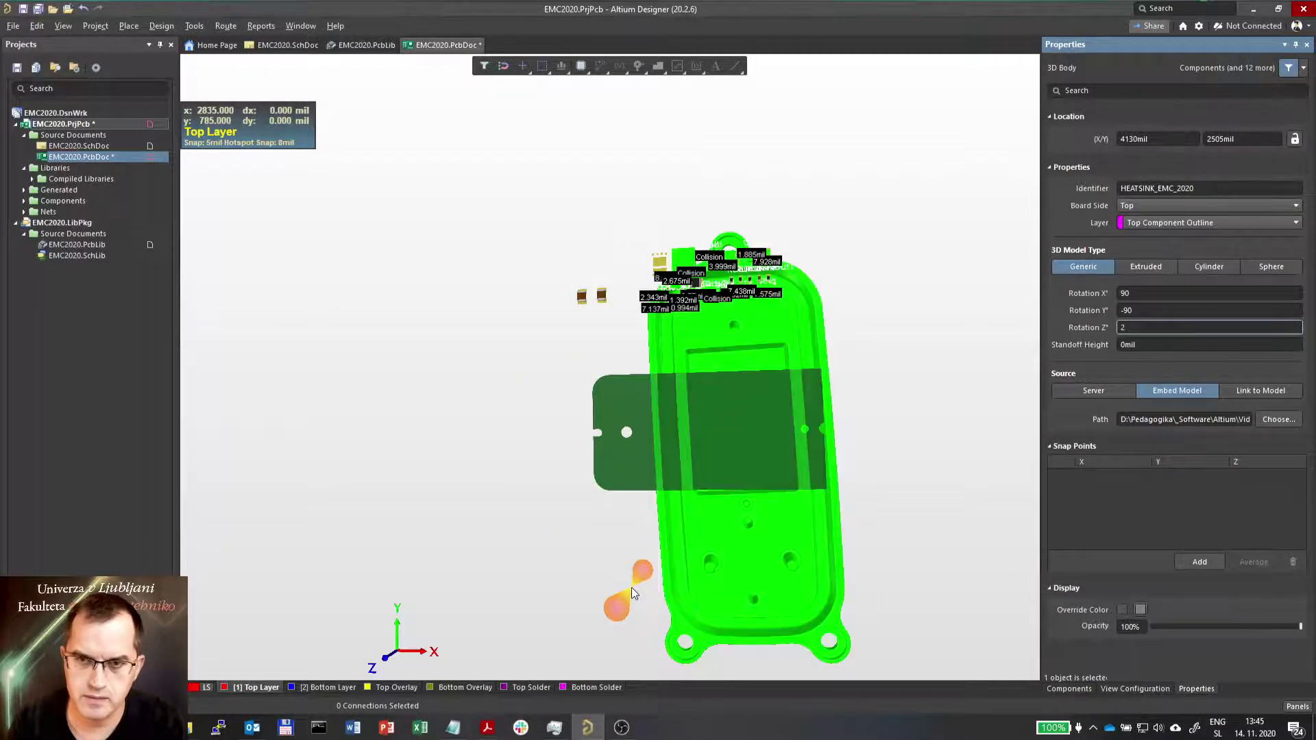
{"action": "key", "text": "ctrl+z"}
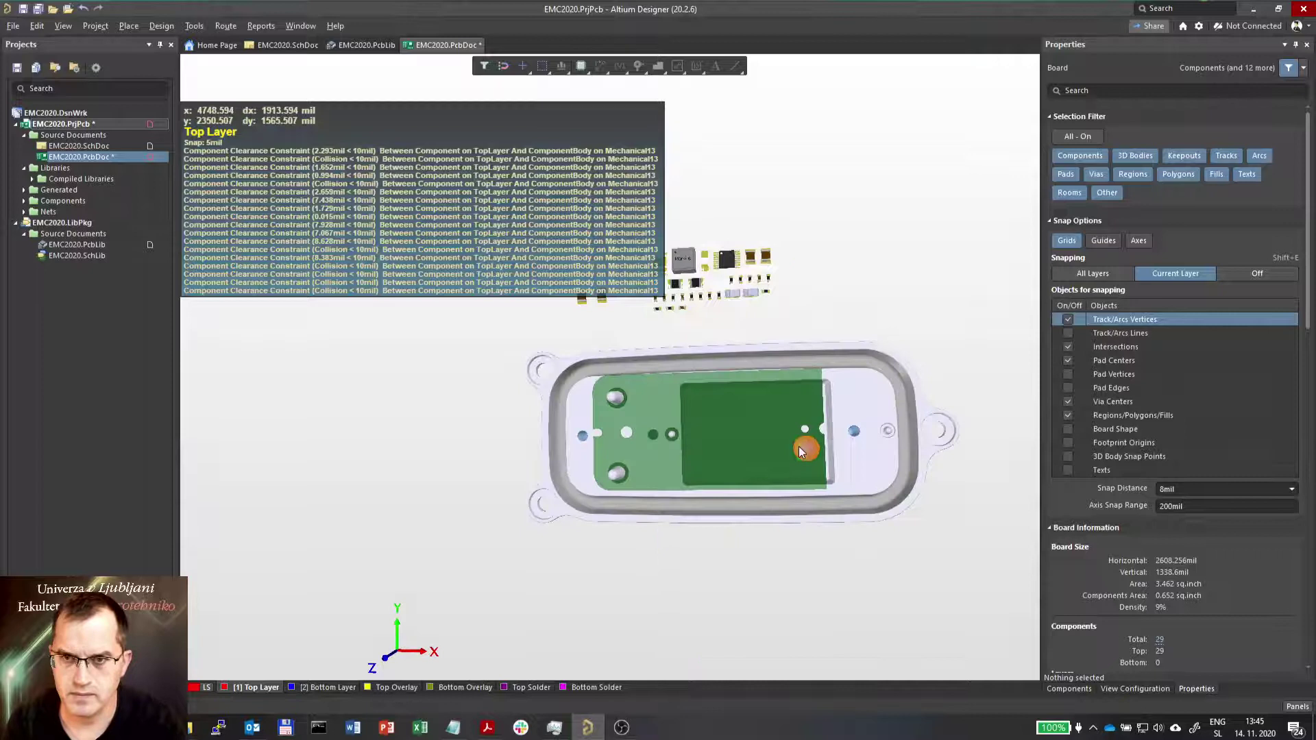
Examine the rotated heatsink against the board outline in both the 2D and 3D views.
{"action": "left_click", "coordinate": [745, 594]}
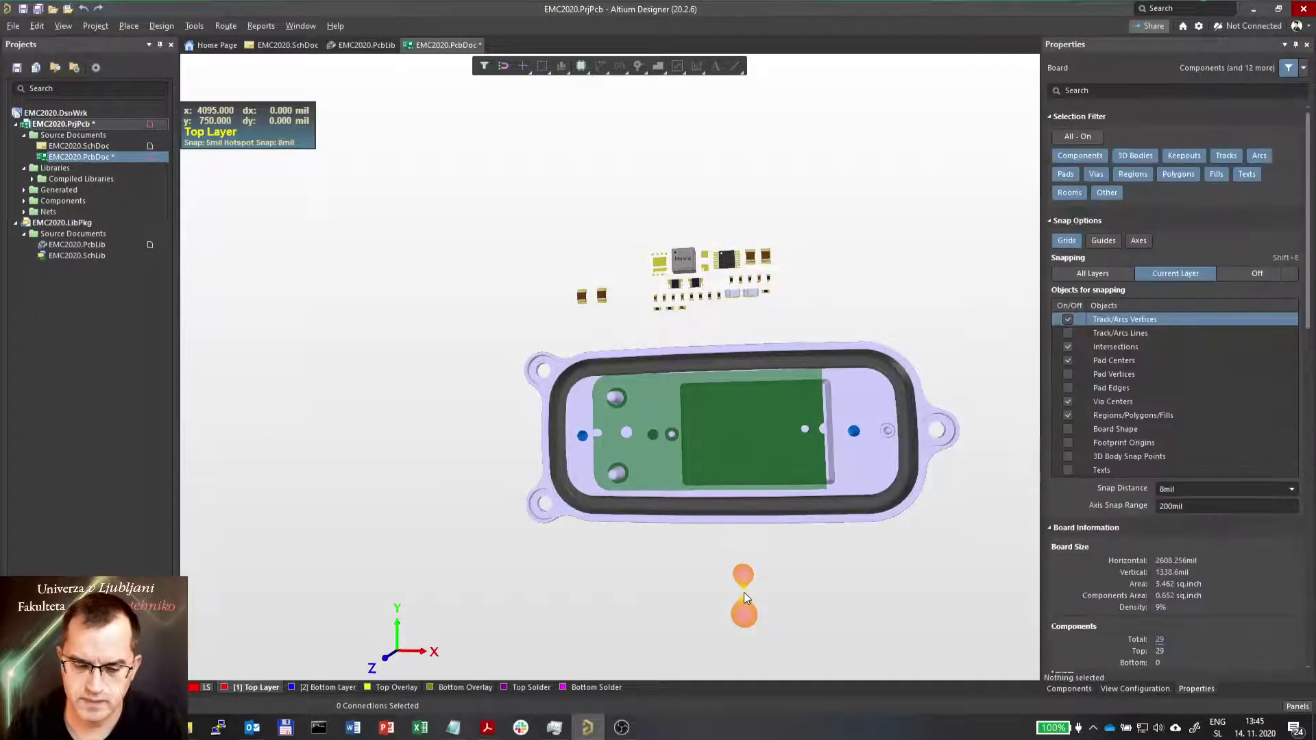
{"action": "key", "text": "2"}
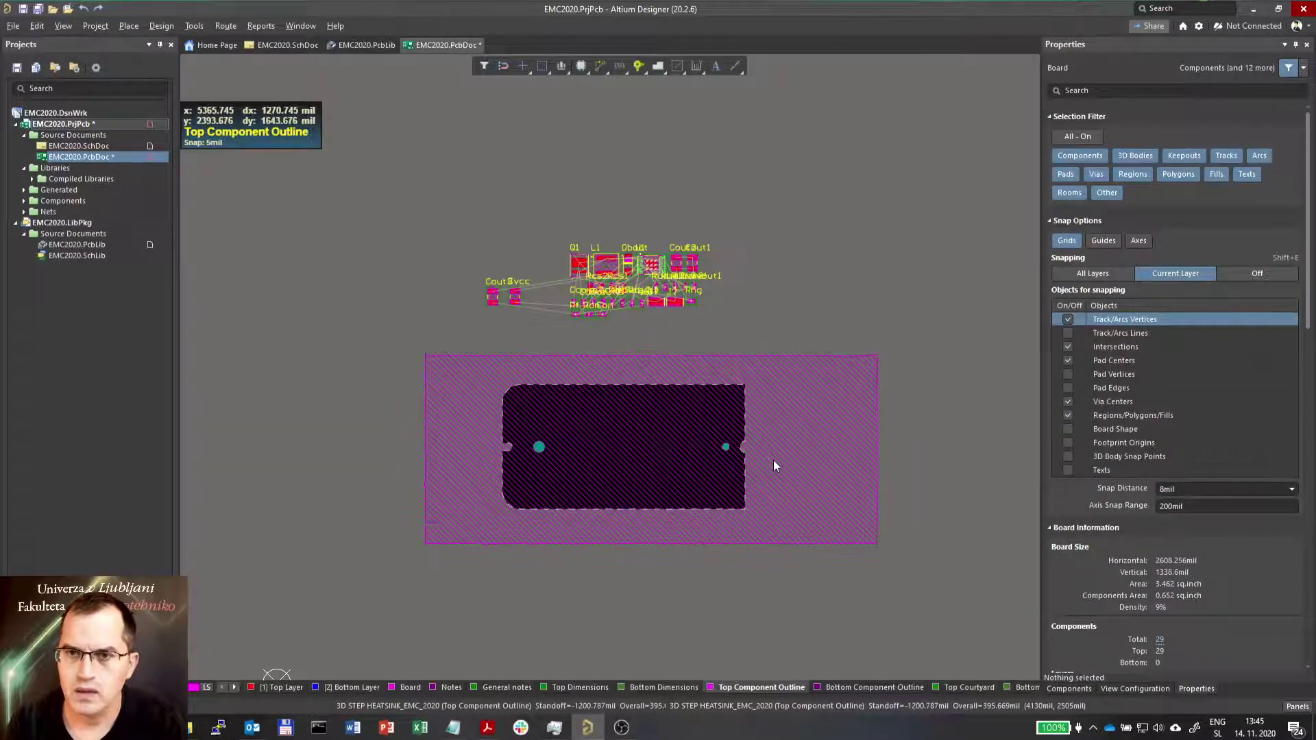
{"action": "scroll", "coordinate": [659, 458], "scroll_direction": "up", "scroll_amount": 2, "text": "ctrl"}
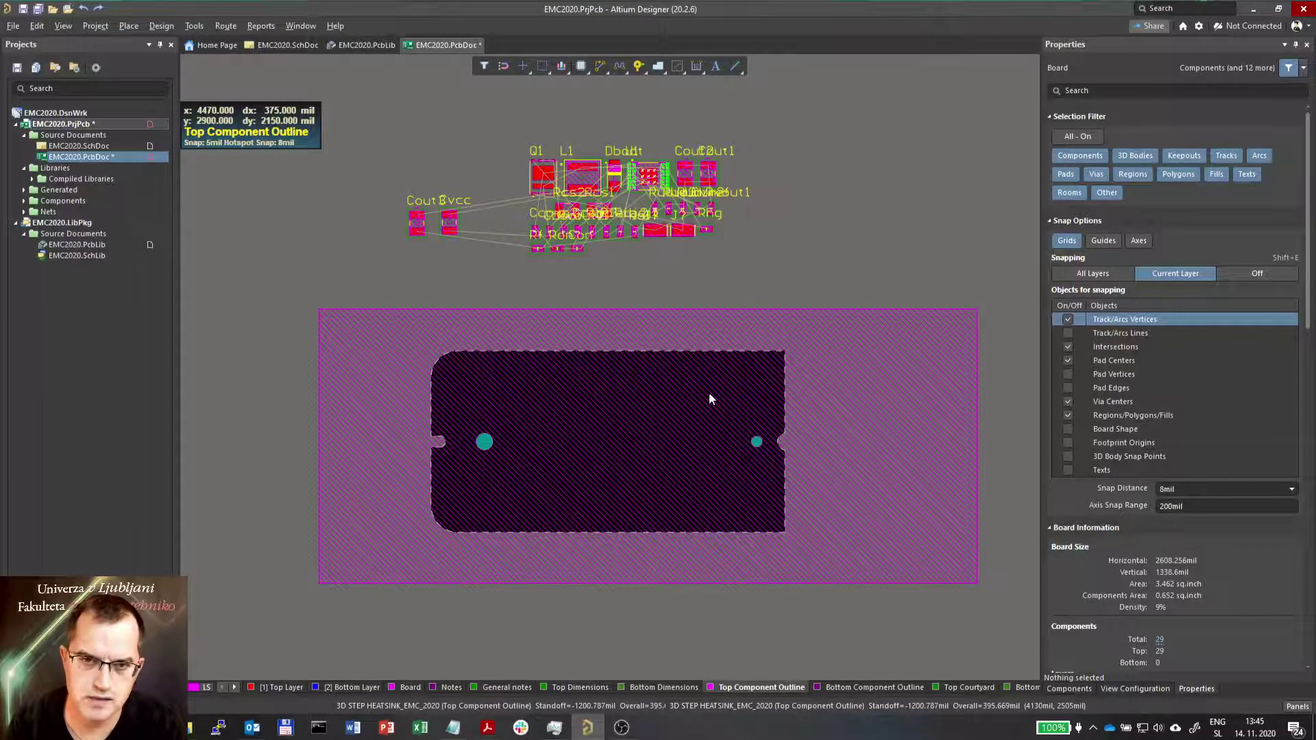
{"action": "key", "text": "3"}
{"action": "scroll", "coordinate": [602, 435], "scroll_direction": "down", "scroll_amount": 2, "text": "ctrl"}
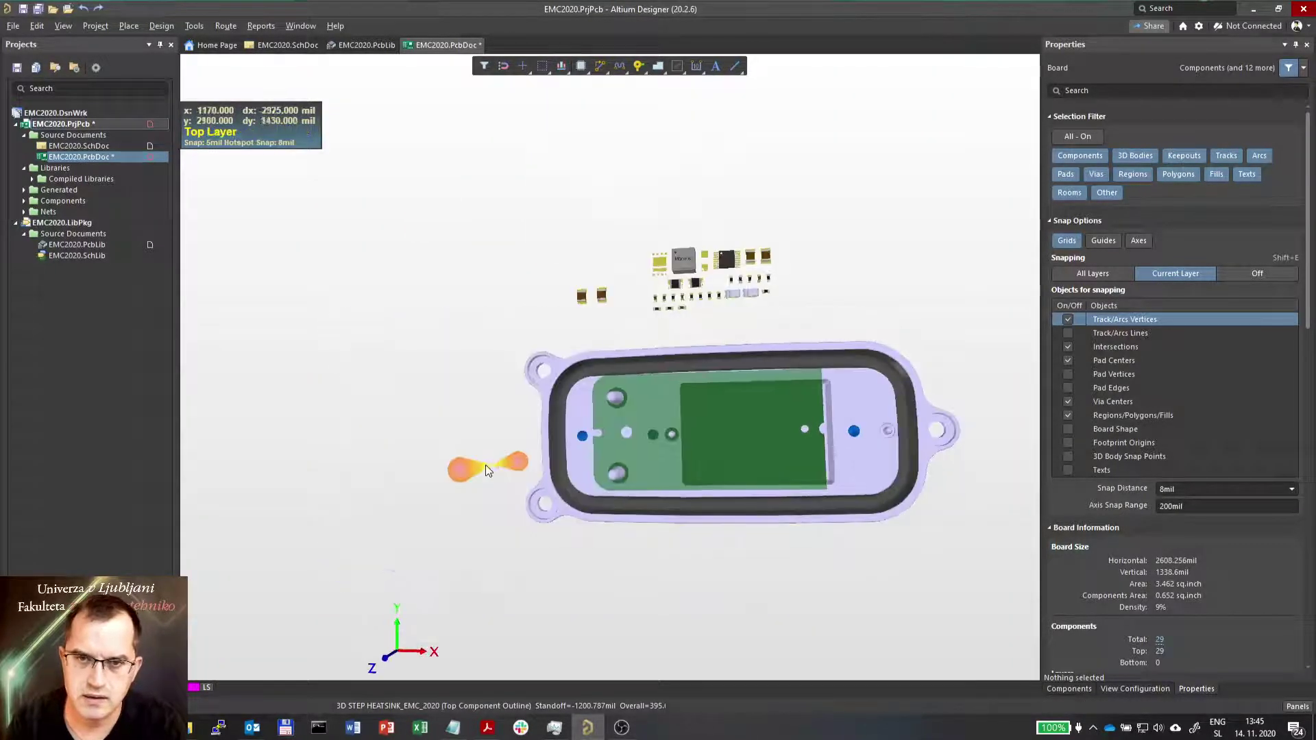
{"action": "scroll", "coordinate": [593, 419], "scroll_direction": "up", "scroll_amount": 2, "text": "ctrl"}
{"action": "scroll", "coordinate": [651, 422], "scroll_direction": "down", "scroll_amount": 2, "text": "ctrl"}
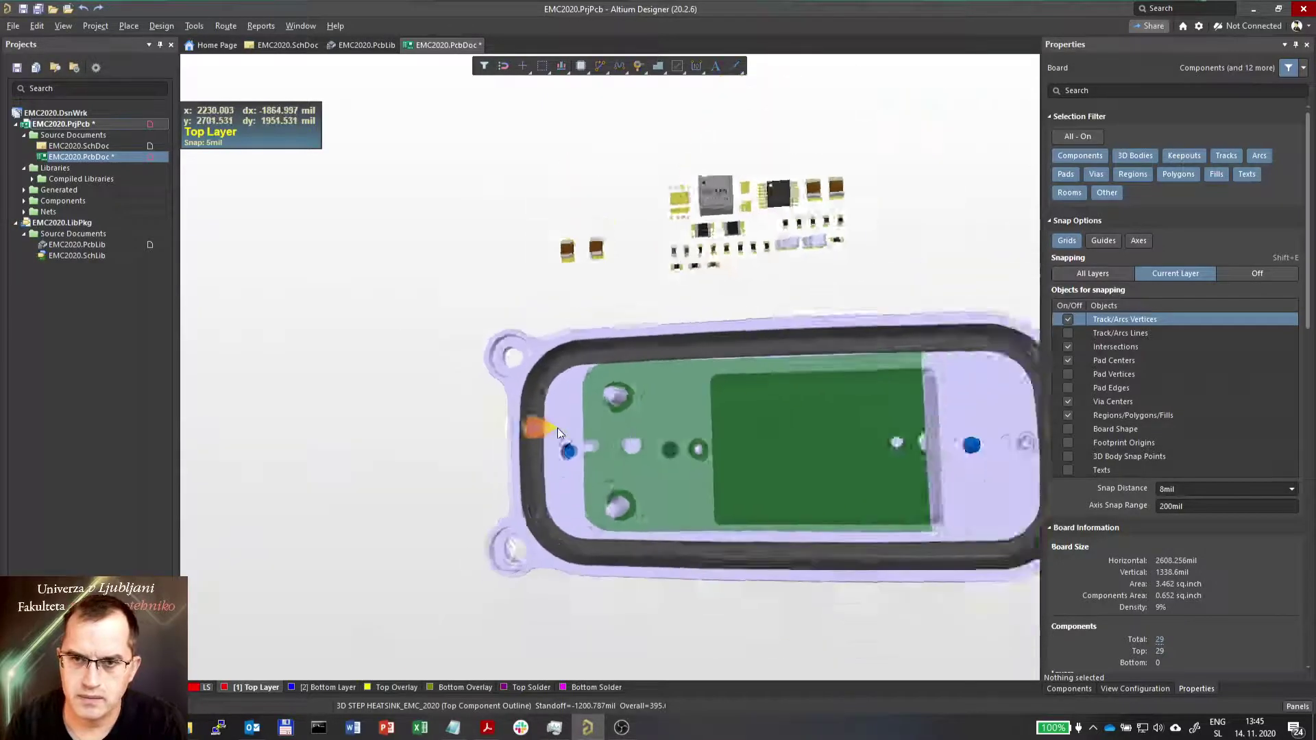
{"action": "scroll", "coordinate": [857, 442], "scroll_direction": "up", "scroll_amount": 3, "text": "ctrl"}
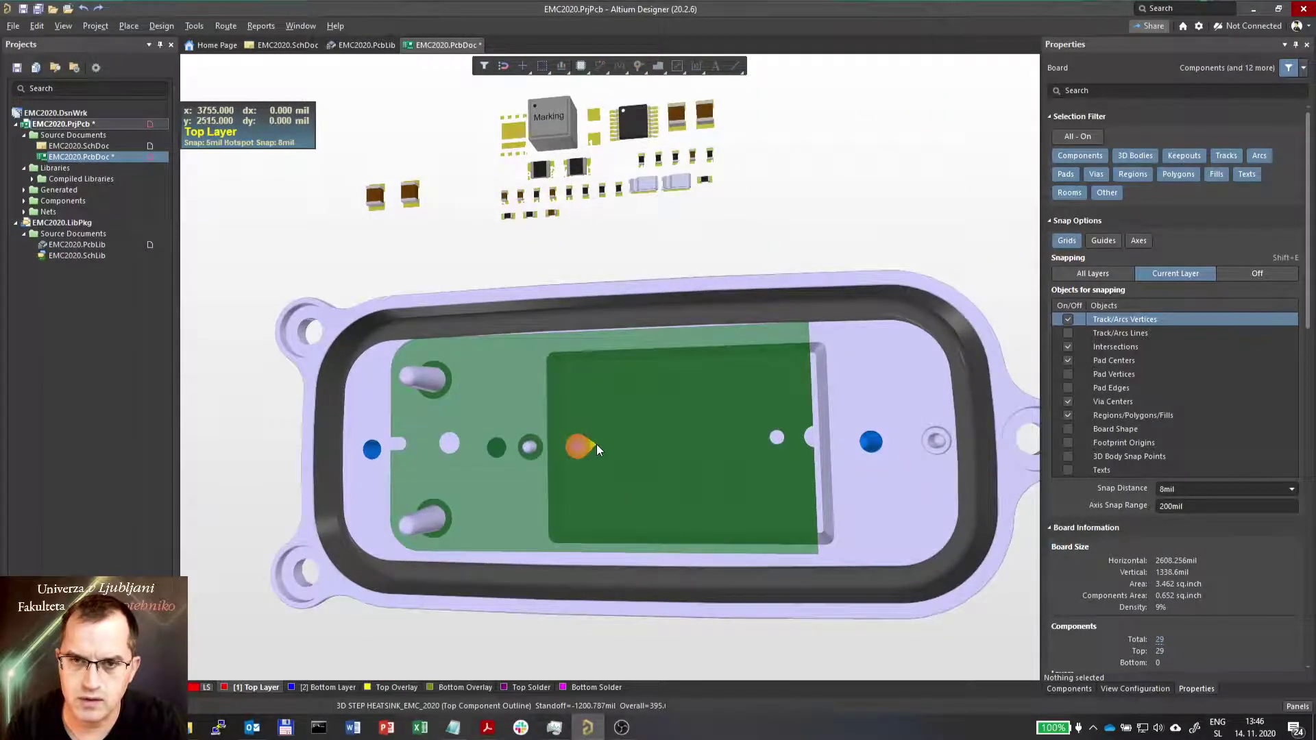
Move the heatsink body so that its central rectangular area sits roughly in the middle of the board.
{"action": "left_click_drag", "start_coordinate": [599, 446], "coordinate": [554, 442]}
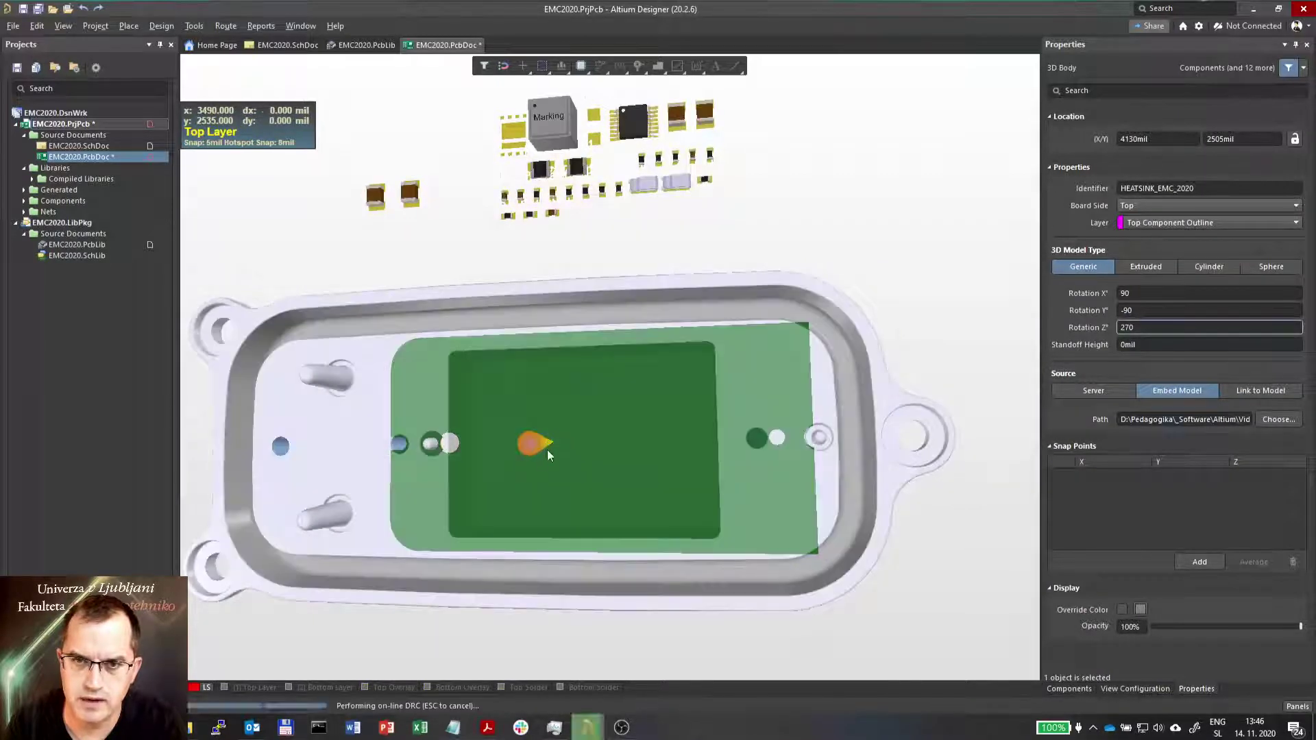
{"action": "right_click_drag", "start_coordinate": [722, 222], "coordinate": [533, 384], "text": "shift"}
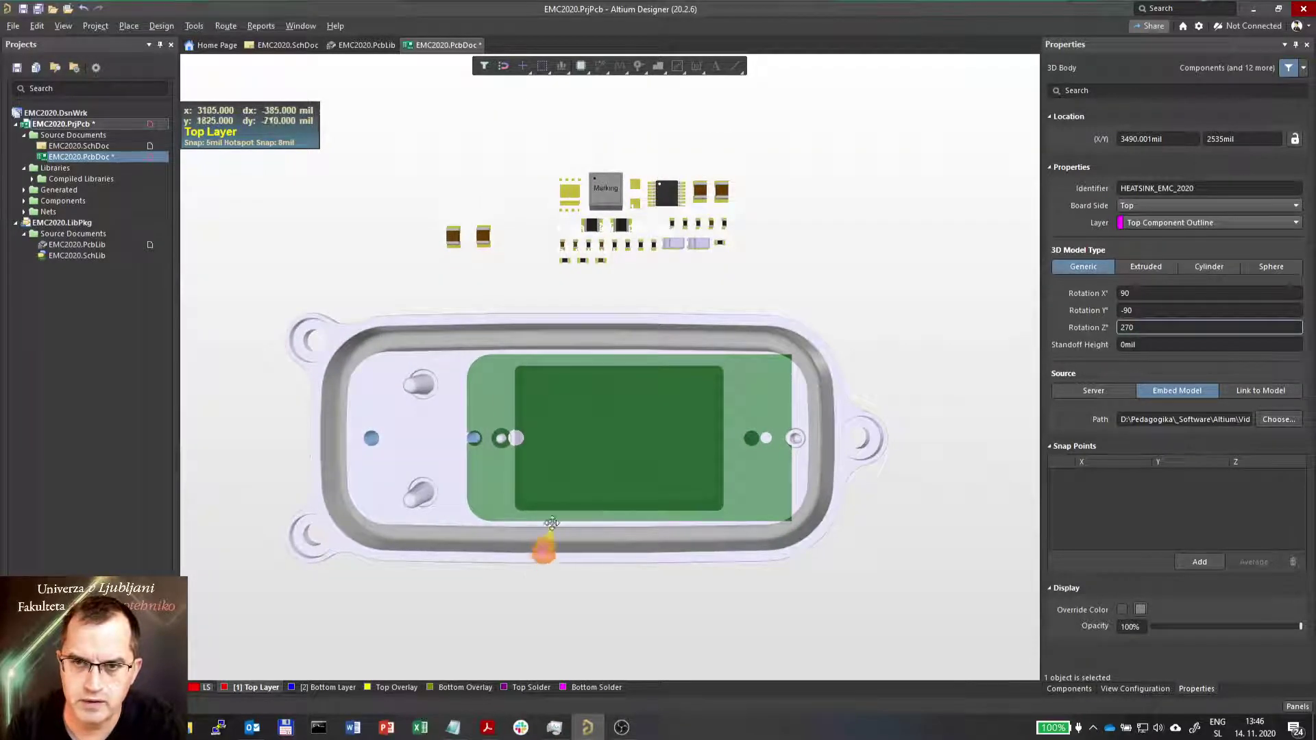
{"action": "scroll", "coordinate": [559, 470], "scroll_direction": "up", "scroll_amount": 2, "text": "ctrl"}
{"action": "scroll", "coordinate": [560, 470], "scroll_direction": "down", "scroll_amount": 3, "text": "ctrl"}
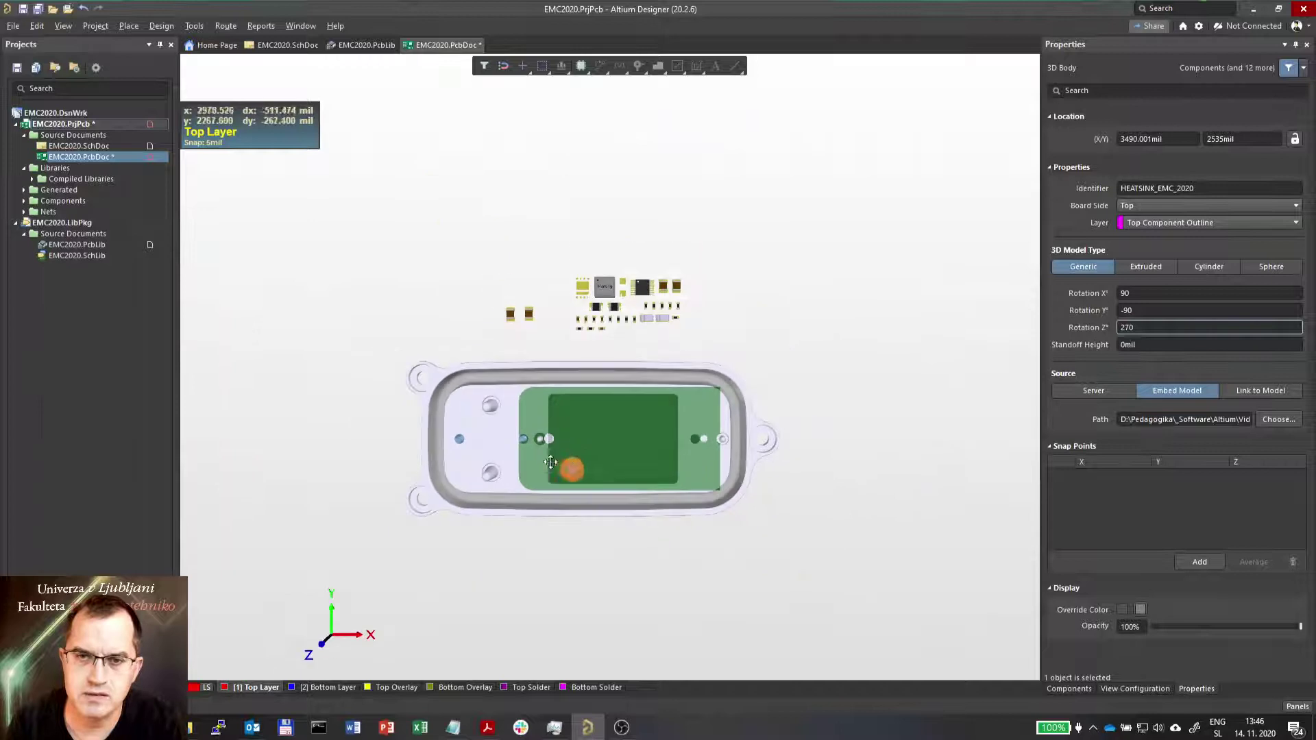
Move the heatsink body below the board, to about X 3553 mil, Y 1010 mil, and inspect its inner face.
{"action": "left_click_drag", "start_coordinate": [409, 455], "coordinate": [383, 597]}
{"action": "scroll", "coordinate": [702, 604], "scroll_direction": "up", "scroll_amount": 5, "text": "ctrl"}
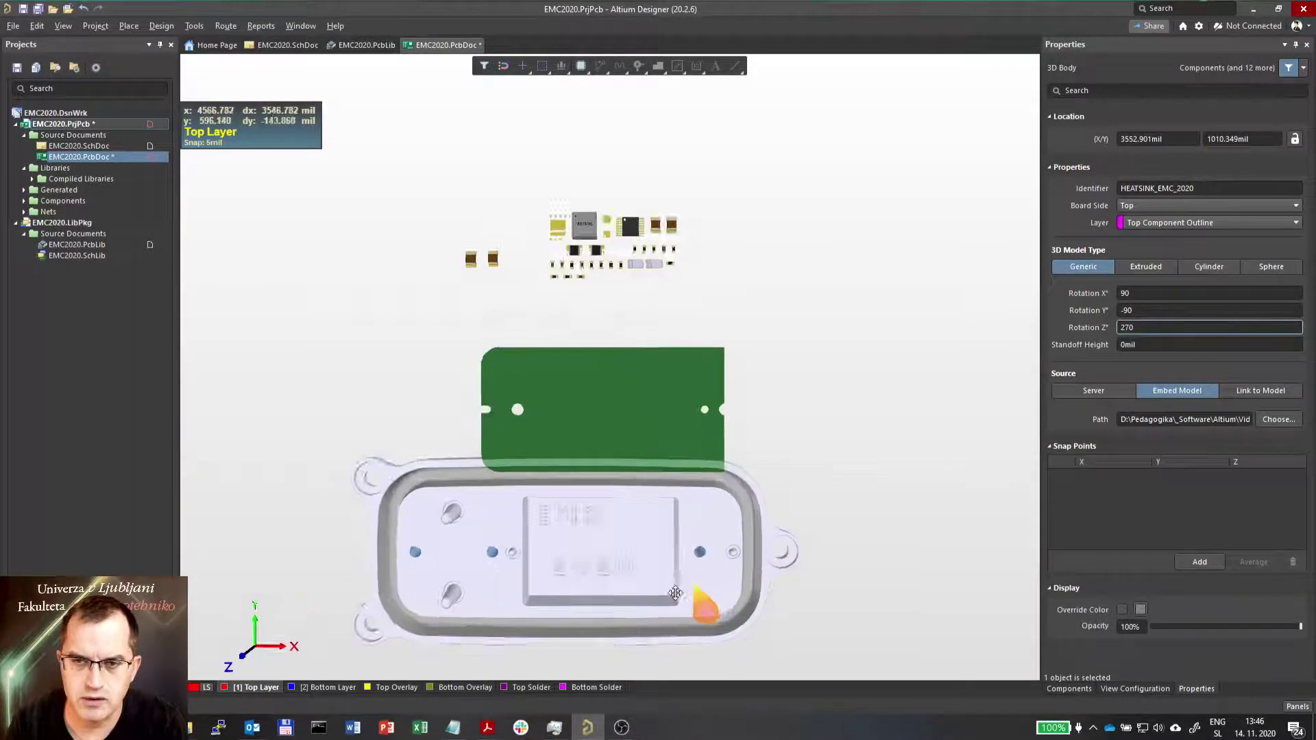
{"action": "right_click_drag", "start_coordinate": [400, 623], "coordinate": [569, 457]}
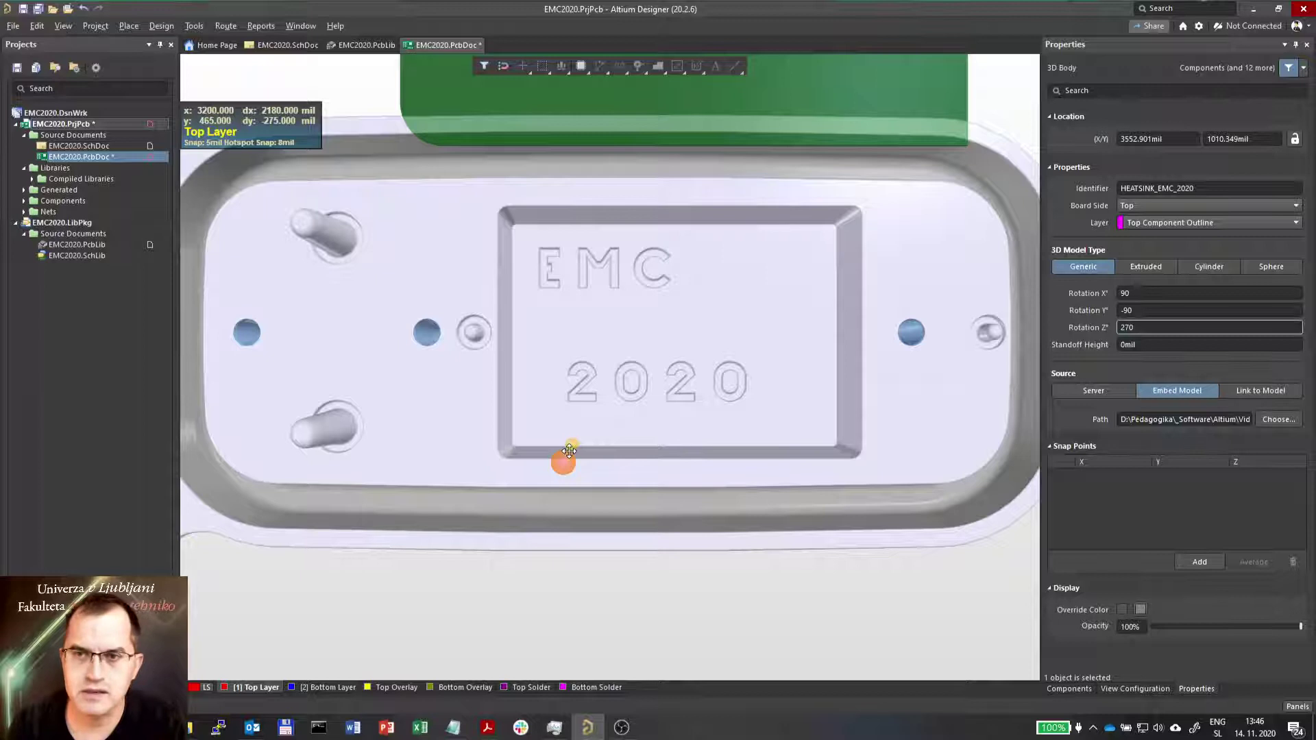
{"action": "scroll", "coordinate": [569, 451], "scroll_direction": "down", "scroll_amount": 3, "text": "ctrl"}
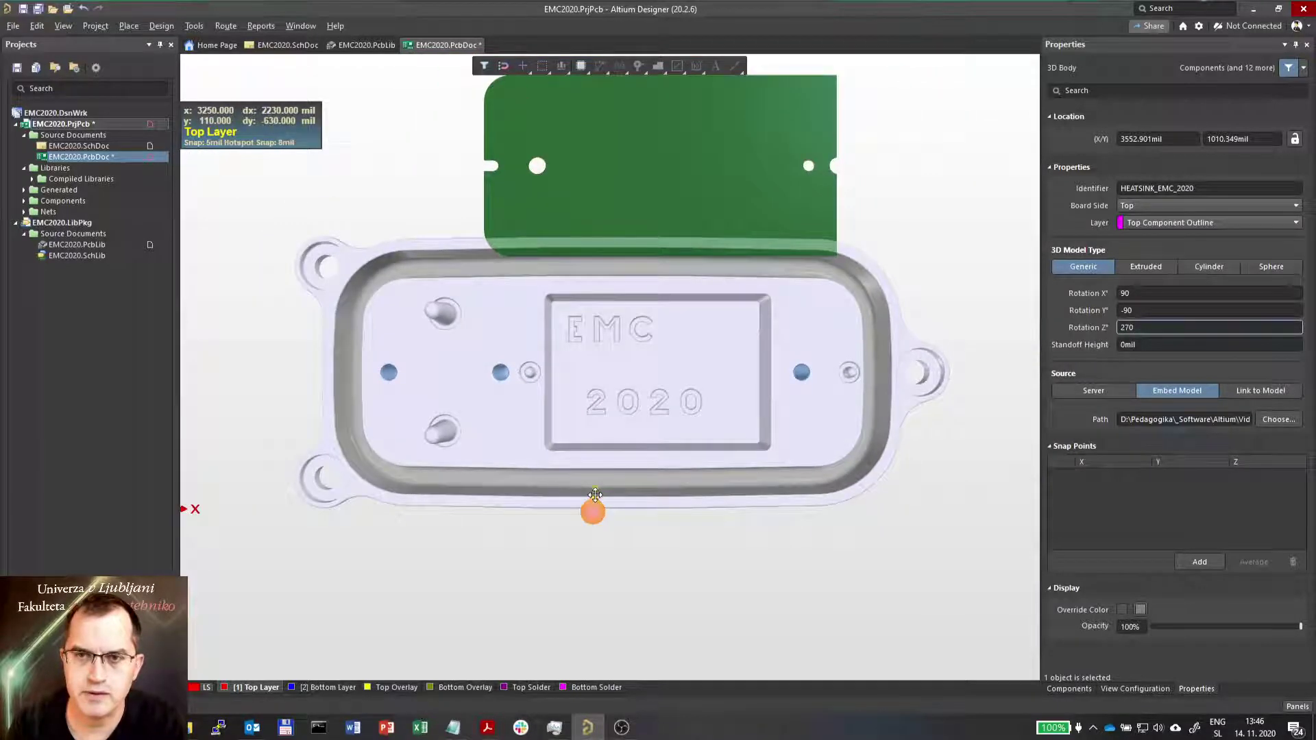
Add a snap point from vertices to the heatsink model at the centre of the small locating pin beside the engraved rectangle's E side.
{"action": "left_click", "coordinate": [37, 27]}
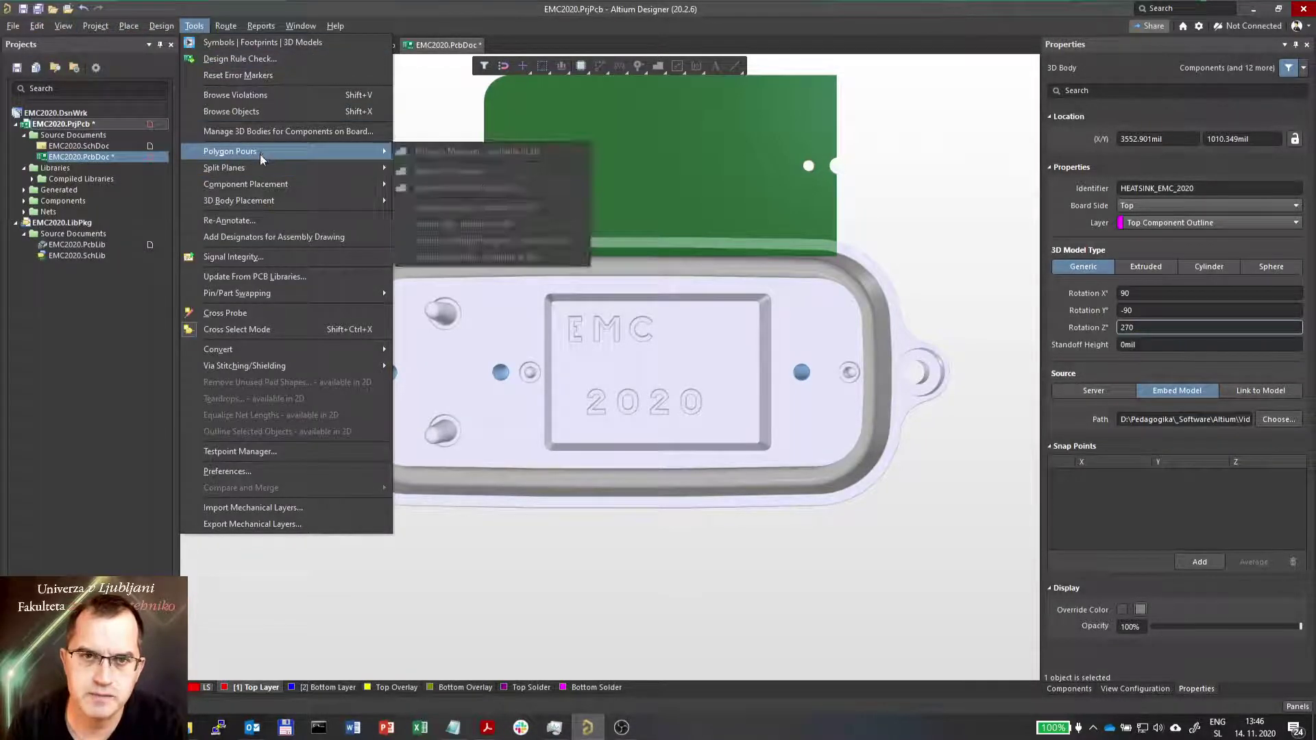
{"action": "mouse_move", "coordinate": [263, 202]}
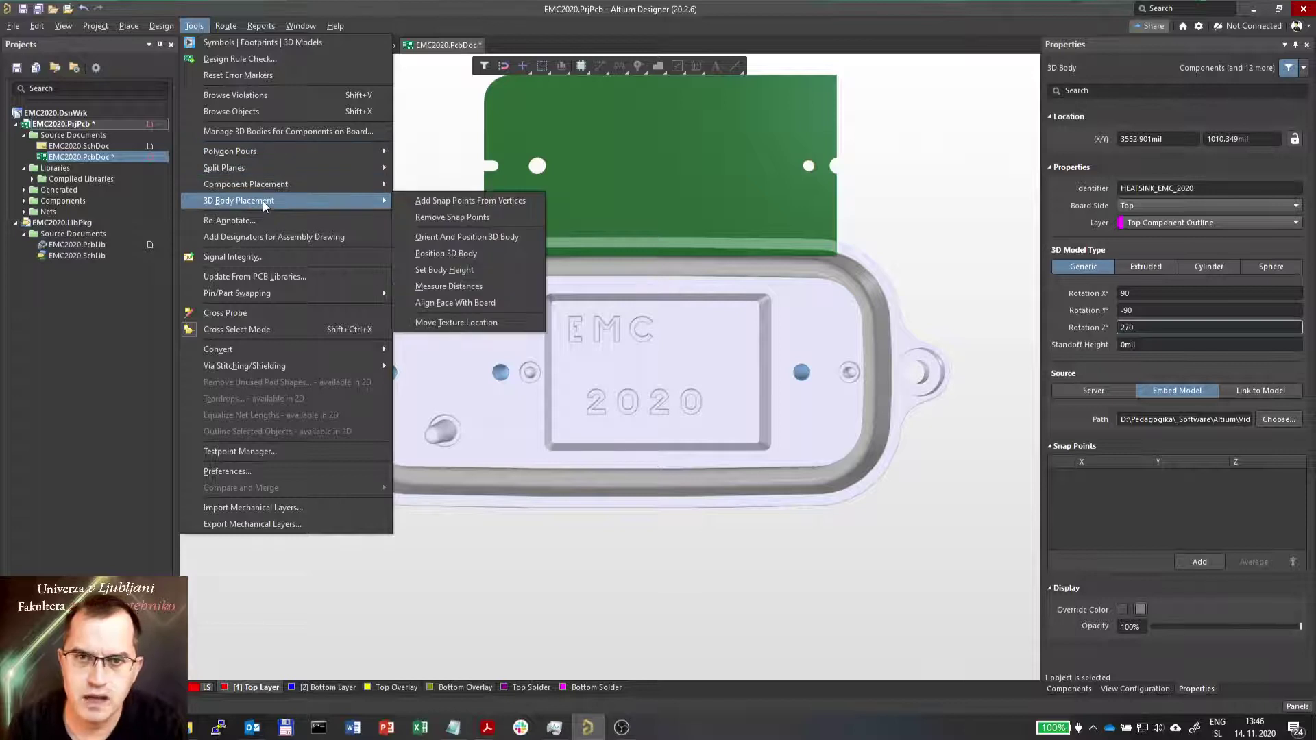
{"action": "left_click", "coordinate": [471, 201]}
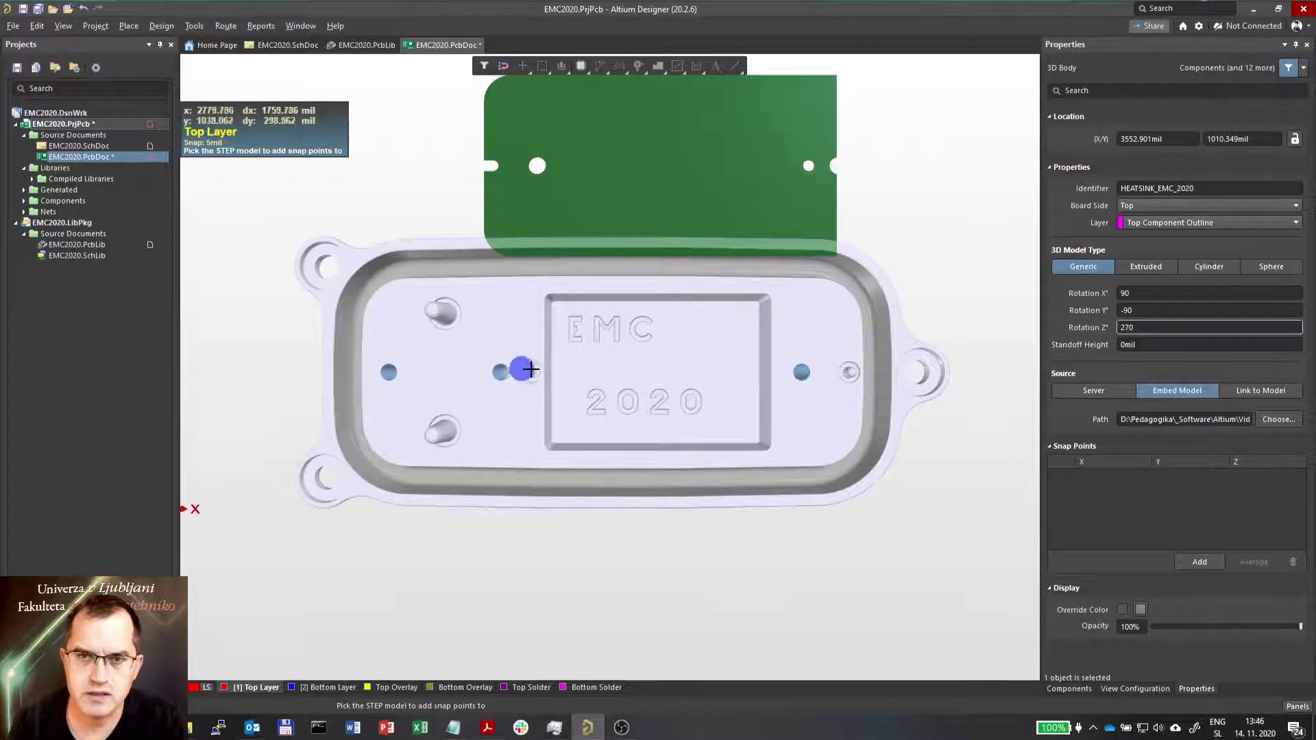
{"action": "scroll", "coordinate": [524, 364], "scroll_direction": "up", "scroll_amount": 3, "text": "ctrl"}
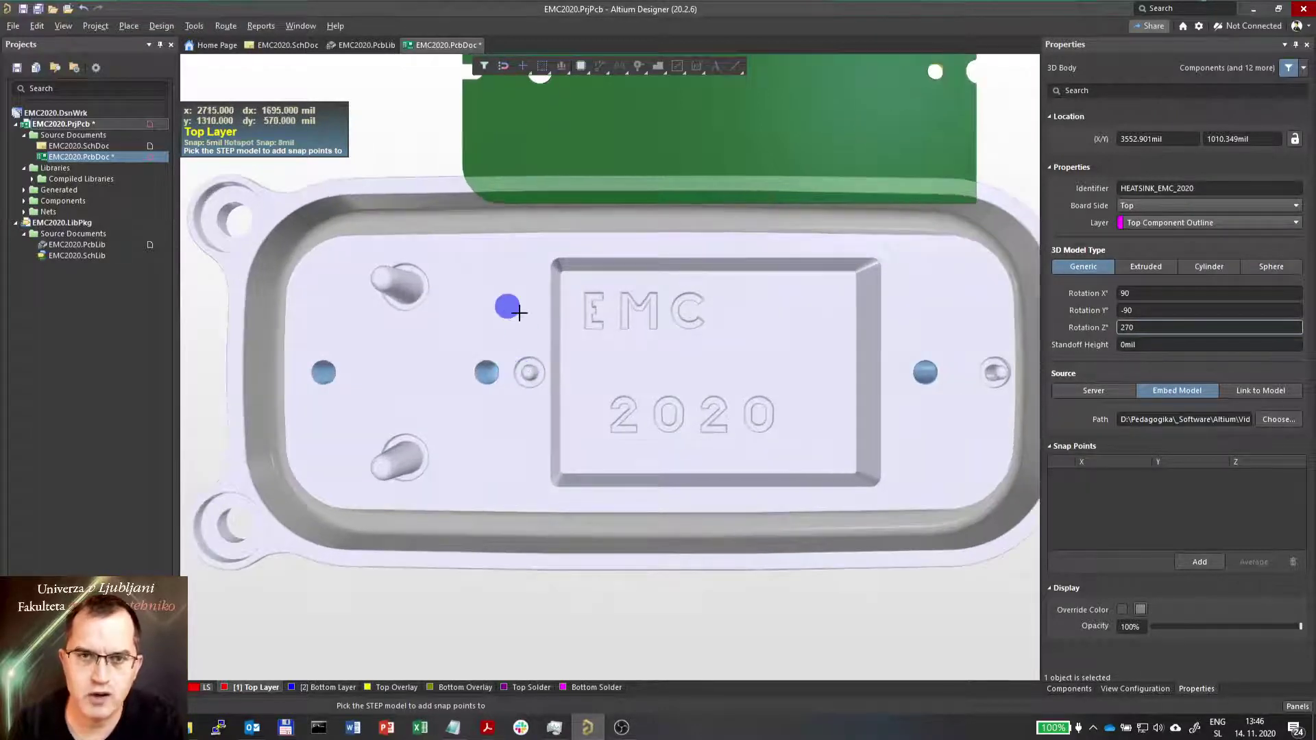
{"action": "left_click", "coordinate": [520, 315]}
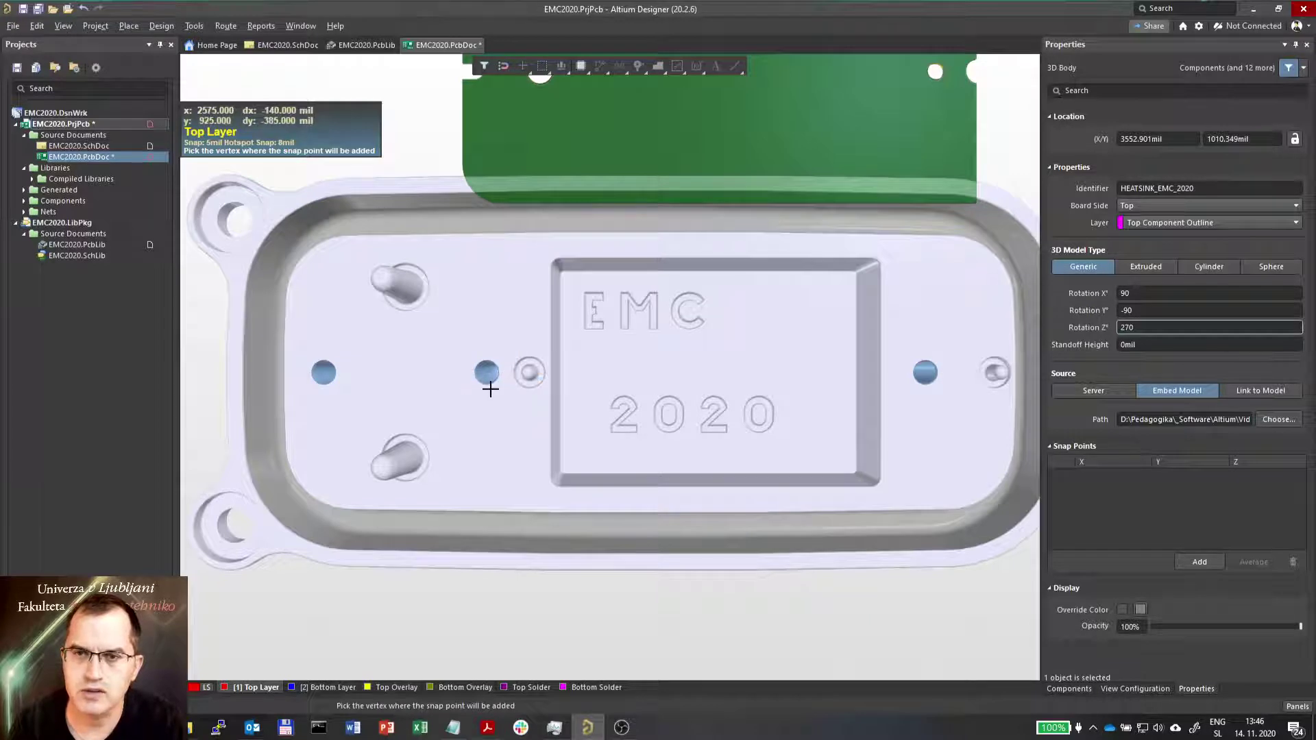
{"action": "scroll", "coordinate": [456, 384], "scroll_direction": "up", "scroll_amount": 5, "text": "ctrl"}
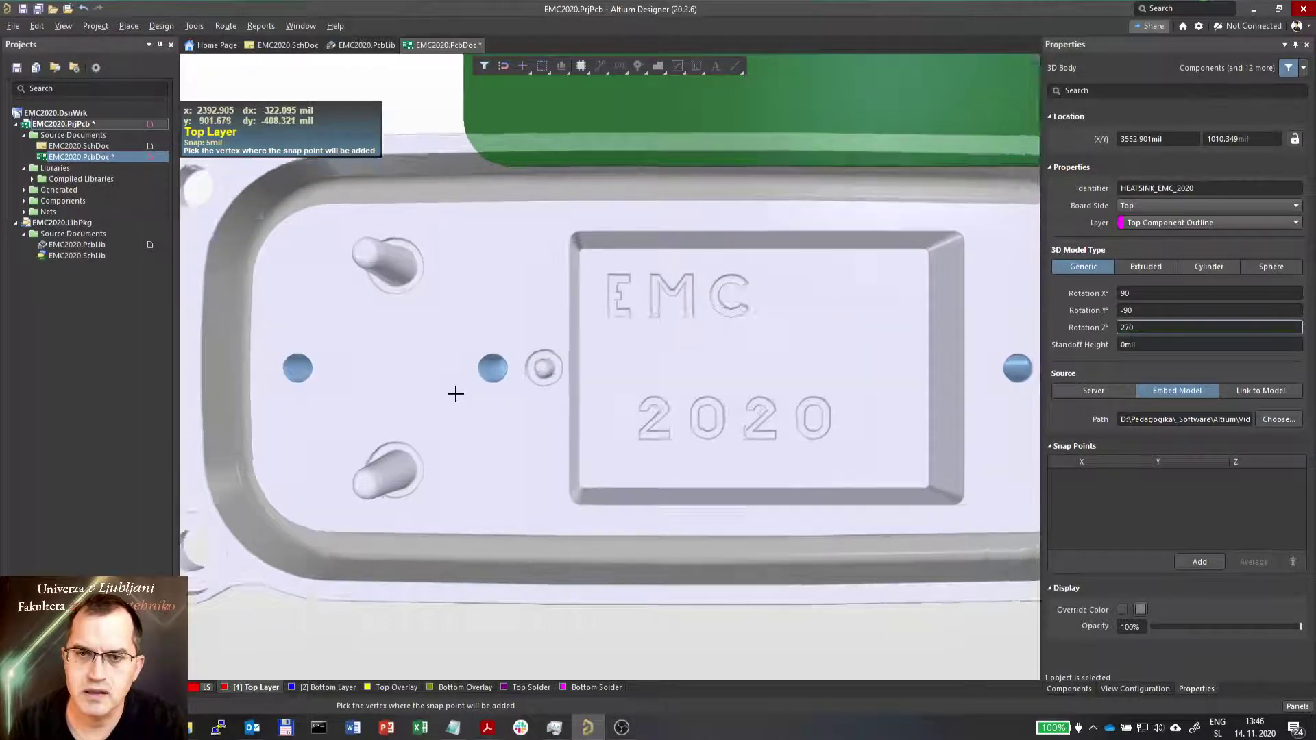
{"action": "scroll", "coordinate": [458, 394], "scroll_direction": "up", "scroll_amount": 1, "text": "ctrl"}
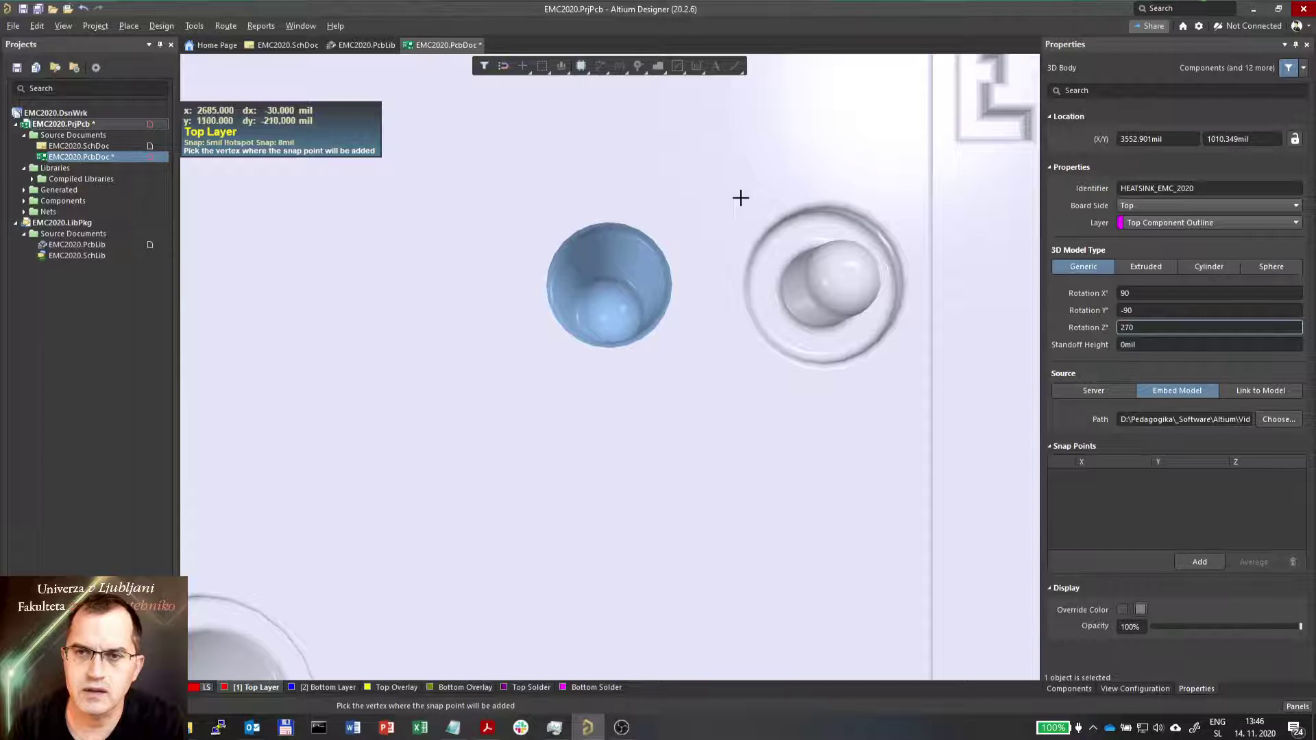
{"action": "scroll", "coordinate": [738, 317], "scroll_direction": "down", "scroll_amount": 3, "text": "ctrl"}
{"action": "scroll", "coordinate": [717, 315], "scroll_direction": "up", "scroll_amount": 4, "text": "ctrl"}
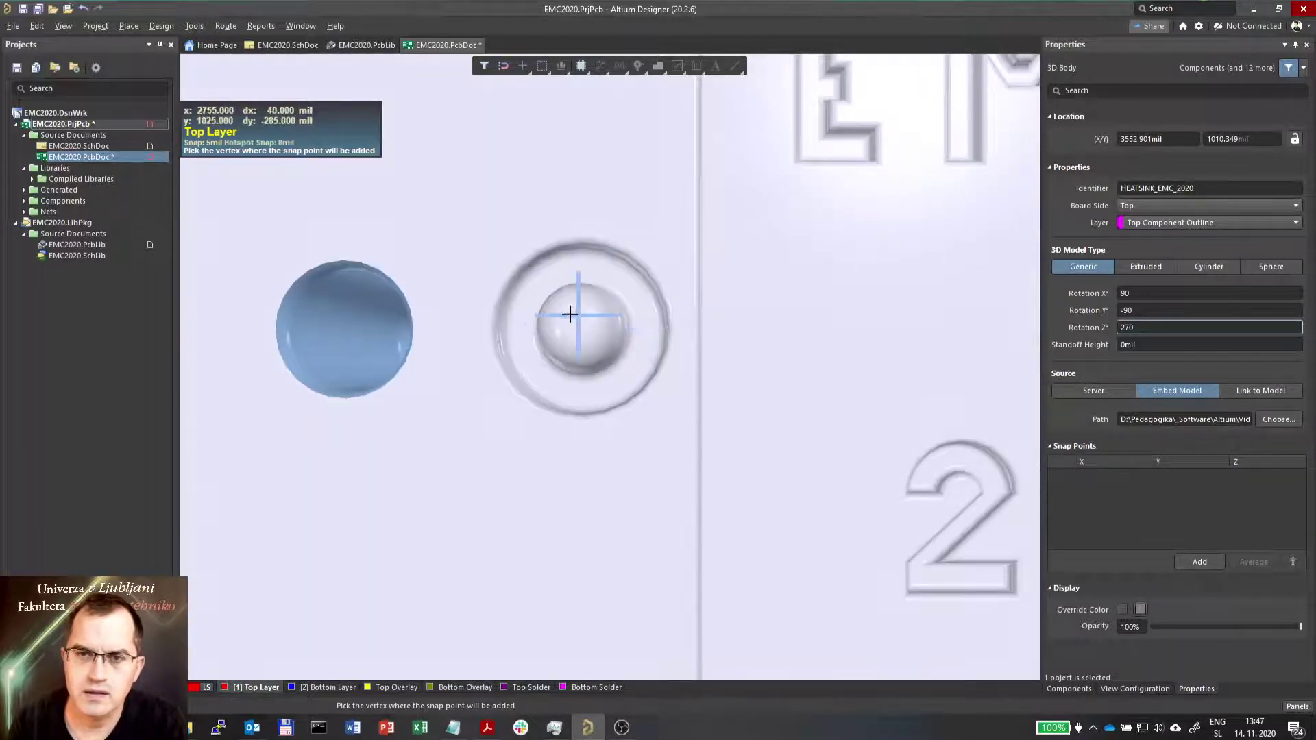
{"action": "scroll", "coordinate": [832, 367], "scroll_direction": "down", "scroll_amount": 3, "text": "ctrl"}
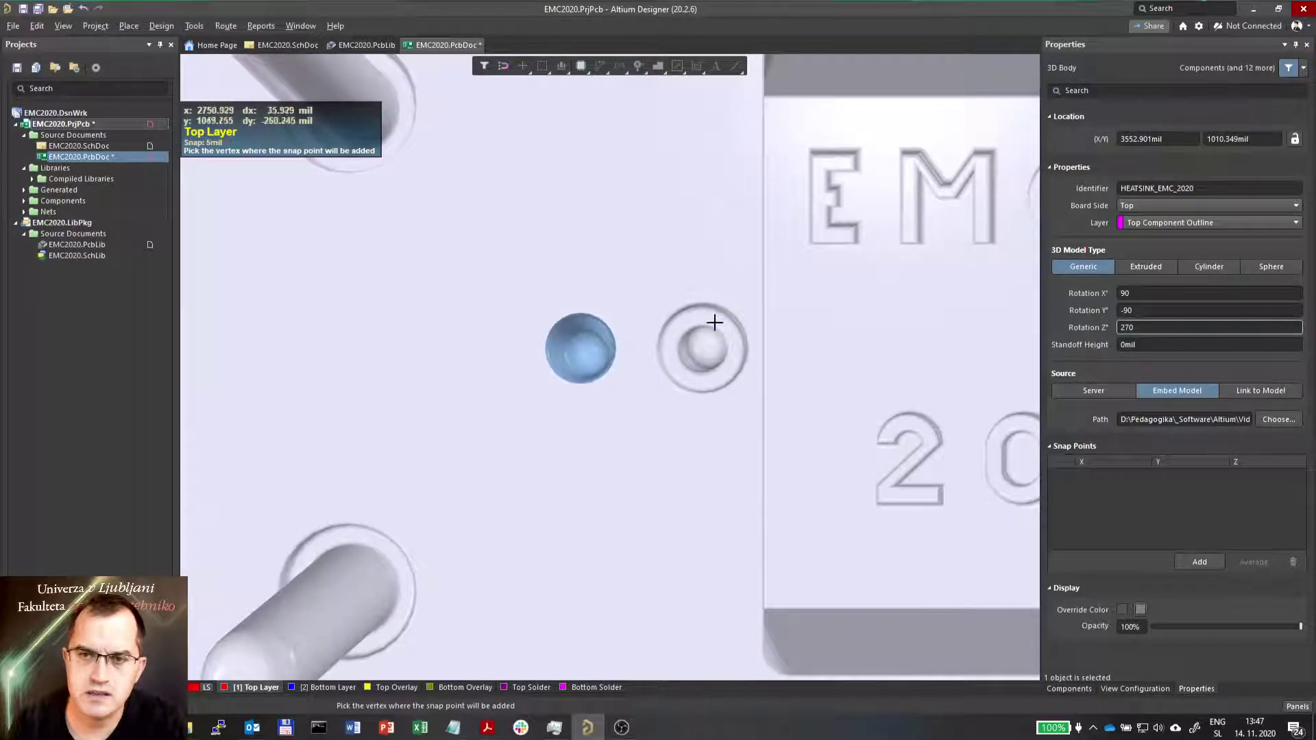
{"action": "scroll", "coordinate": [714, 323], "scroll_direction": "up", "scroll_amount": 3, "text": "ctrl"}
{"action": "scroll", "coordinate": [961, 355], "scroll_direction": "down", "scroll_amount": 3, "text": "ctrl"}
{"action": "scroll", "coordinate": [771, 375], "scroll_direction": "down", "scroll_amount": 3, "text": "ctrl"}
{"action": "scroll", "coordinate": [773, 379], "scroll_direction": "up", "scroll_amount": 4, "text": "ctrl"}
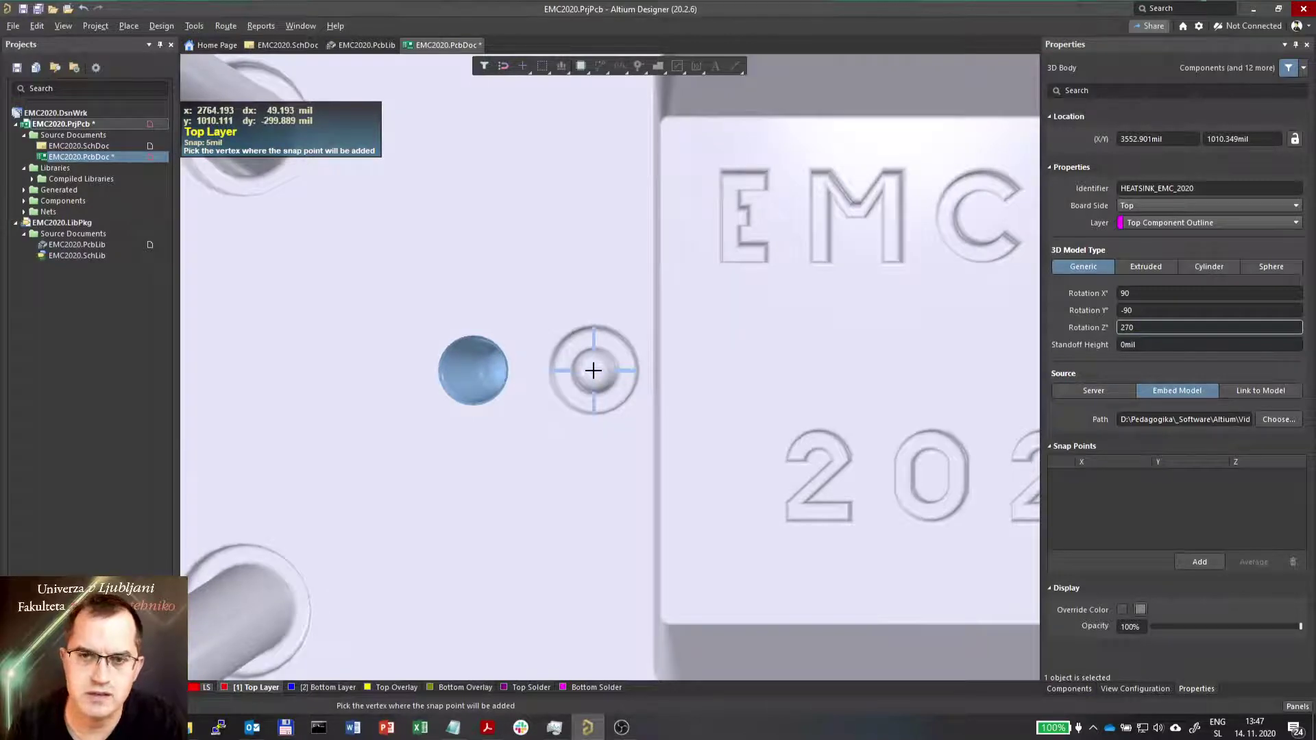
{"action": "left_click", "coordinate": [593, 370]}
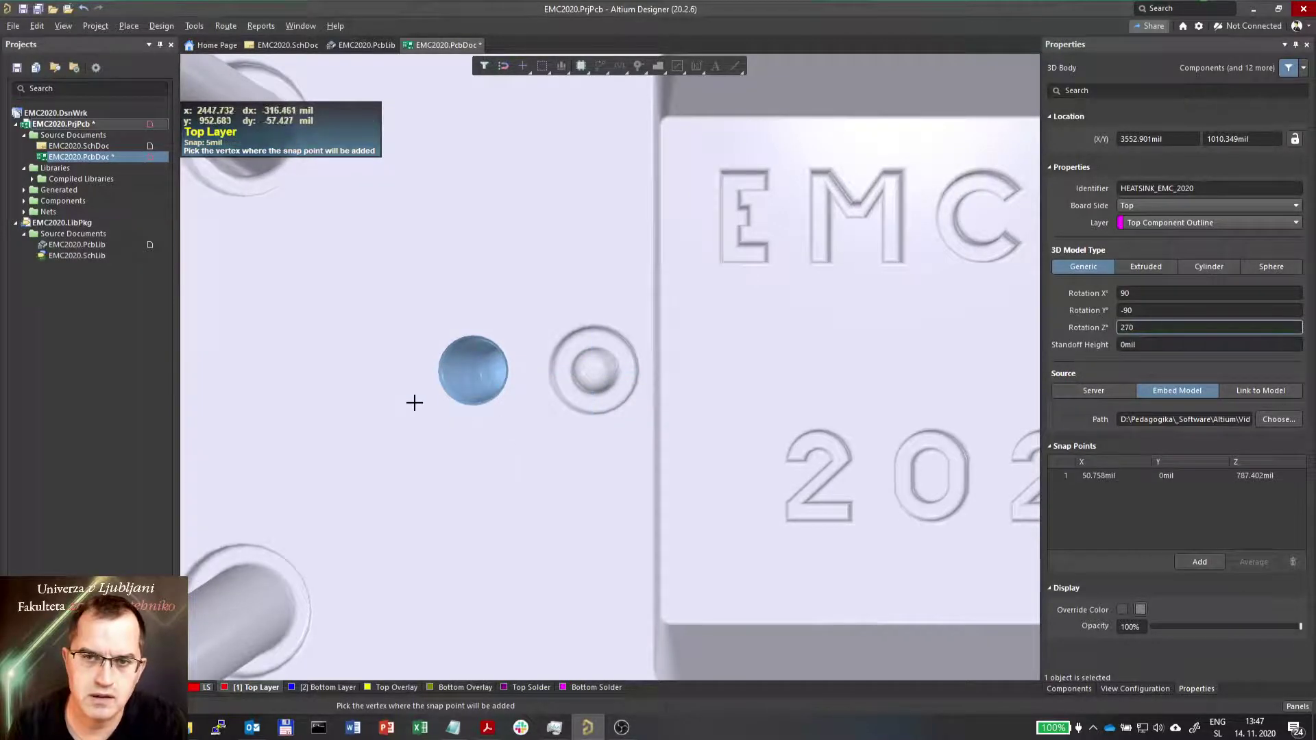
Add a snap point to the heatsink at the centre of the small locating pin on the far side of the engraved rectangle from the E.
{"action": "scroll", "coordinate": [414, 403], "scroll_direction": "down", "scroll_amount": 3, "text": "ctrl"}
{"action": "scroll", "coordinate": [414, 402], "scroll_direction": "down", "scroll_amount": 3, "text": "ctrl"}
{"action": "scroll", "coordinate": [714, 391], "scroll_direction": "up", "scroll_amount": 5, "text": "ctrl"}
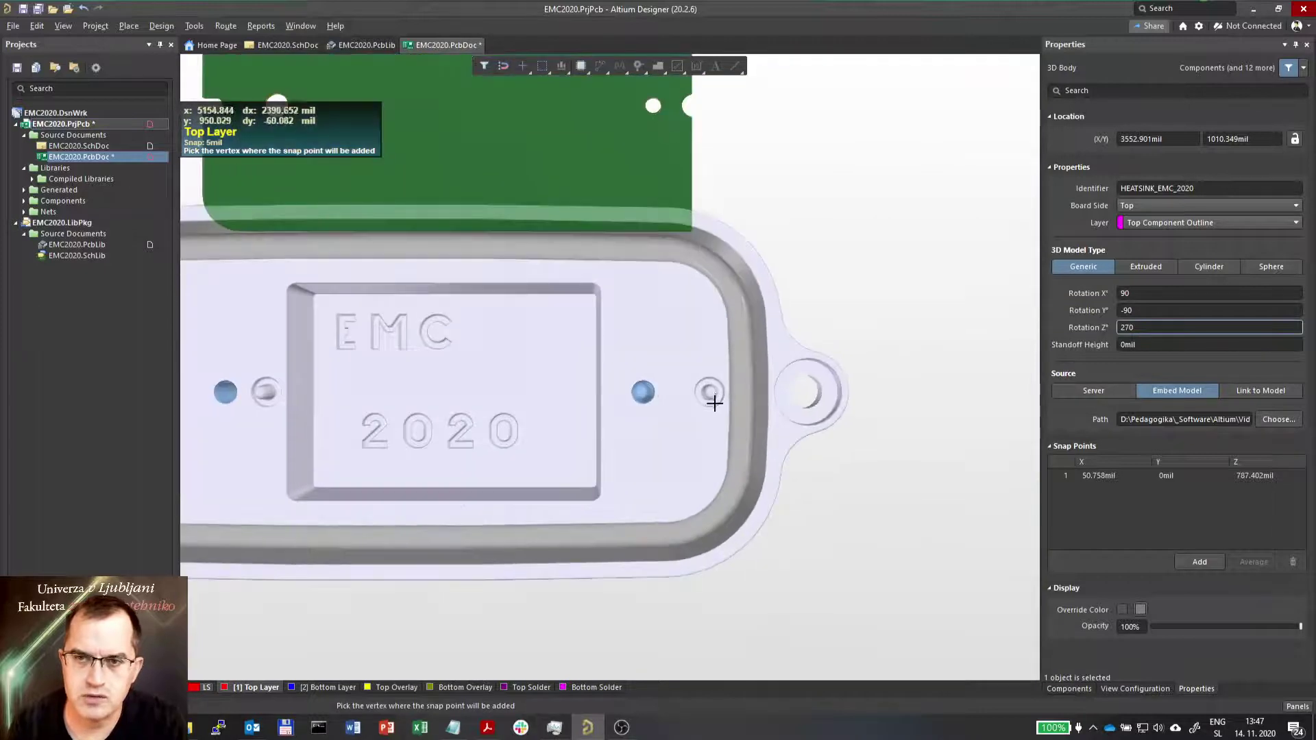
{"action": "scroll", "coordinate": [731, 399], "scroll_direction": "up", "scroll_amount": 3, "text": "ctrl"}
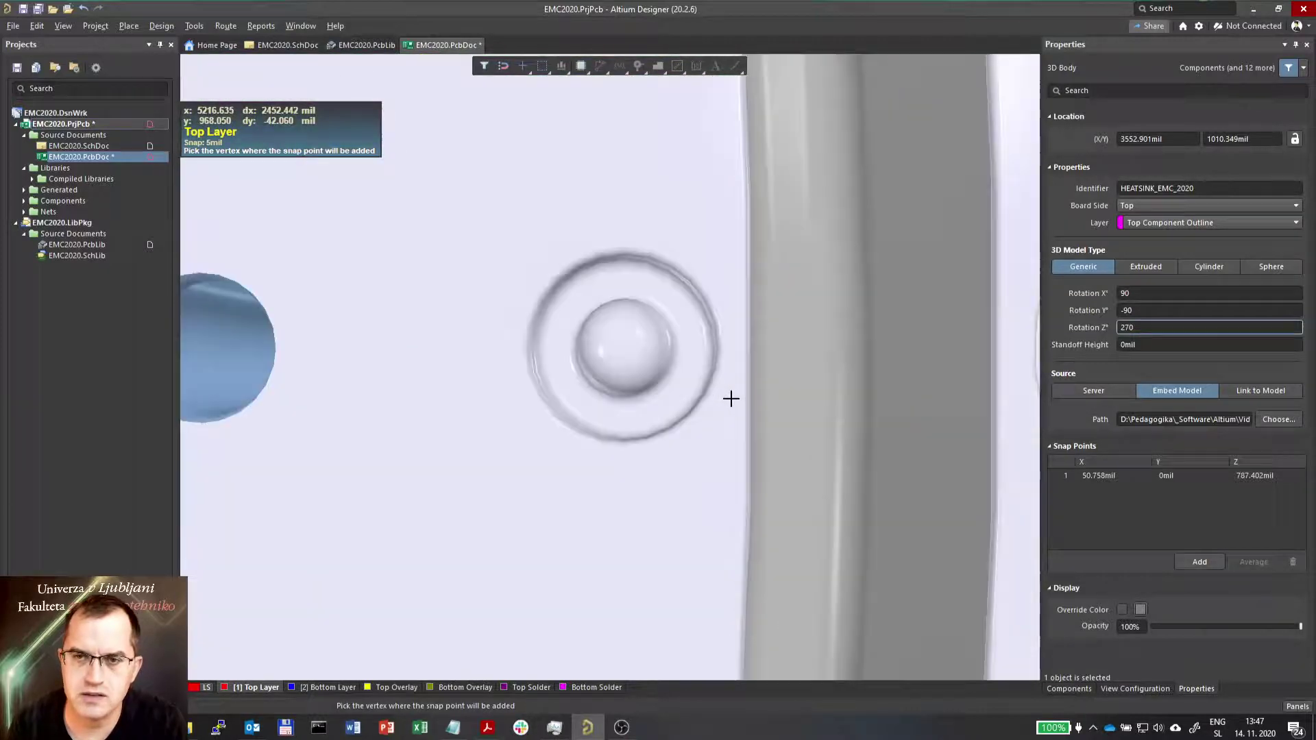
{"action": "left_click", "coordinate": [620, 343]}
Add a snap point at the centre of the blue round hole between the engraved rectangle and the small locating pin on the far side from the E.
{"action": "scroll", "coordinate": [744, 318], "scroll_direction": "down", "scroll_amount": 3, "text": "ctrl"}
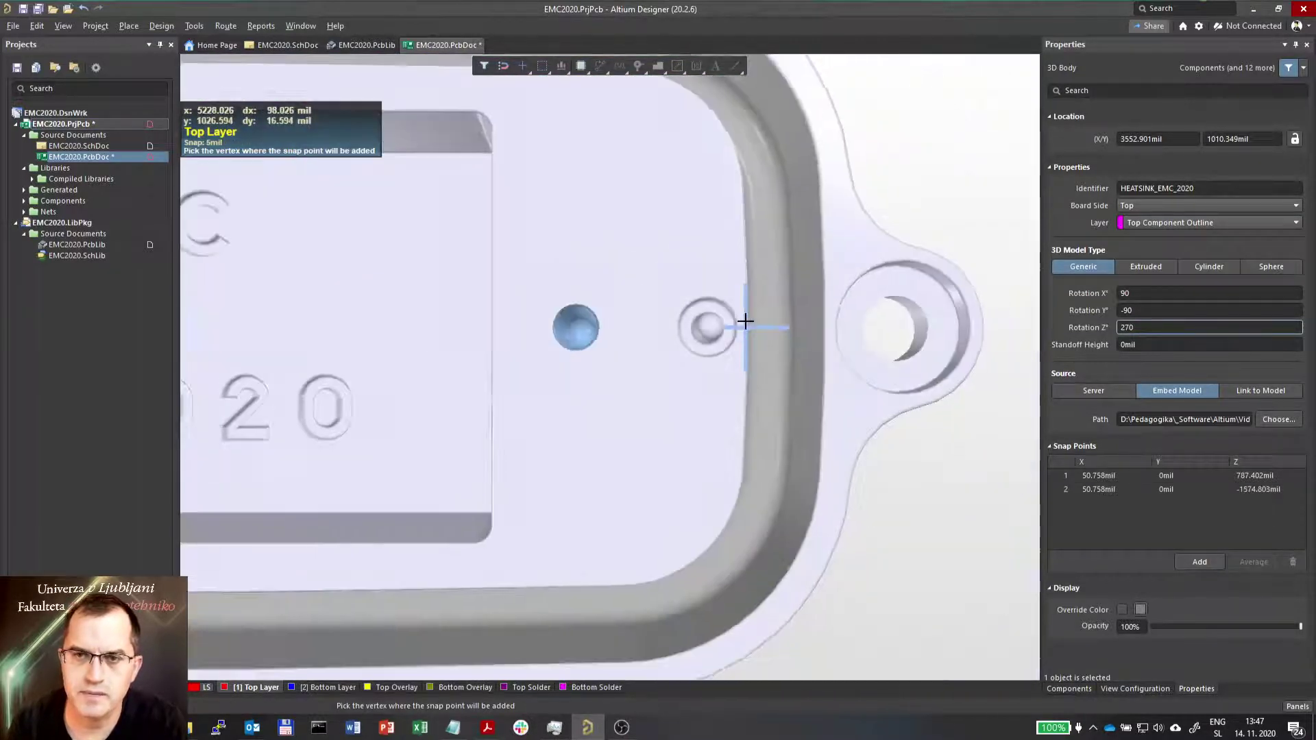
{"action": "scroll", "coordinate": [744, 323], "scroll_direction": "down", "scroll_amount": 3, "text": "ctrl"}
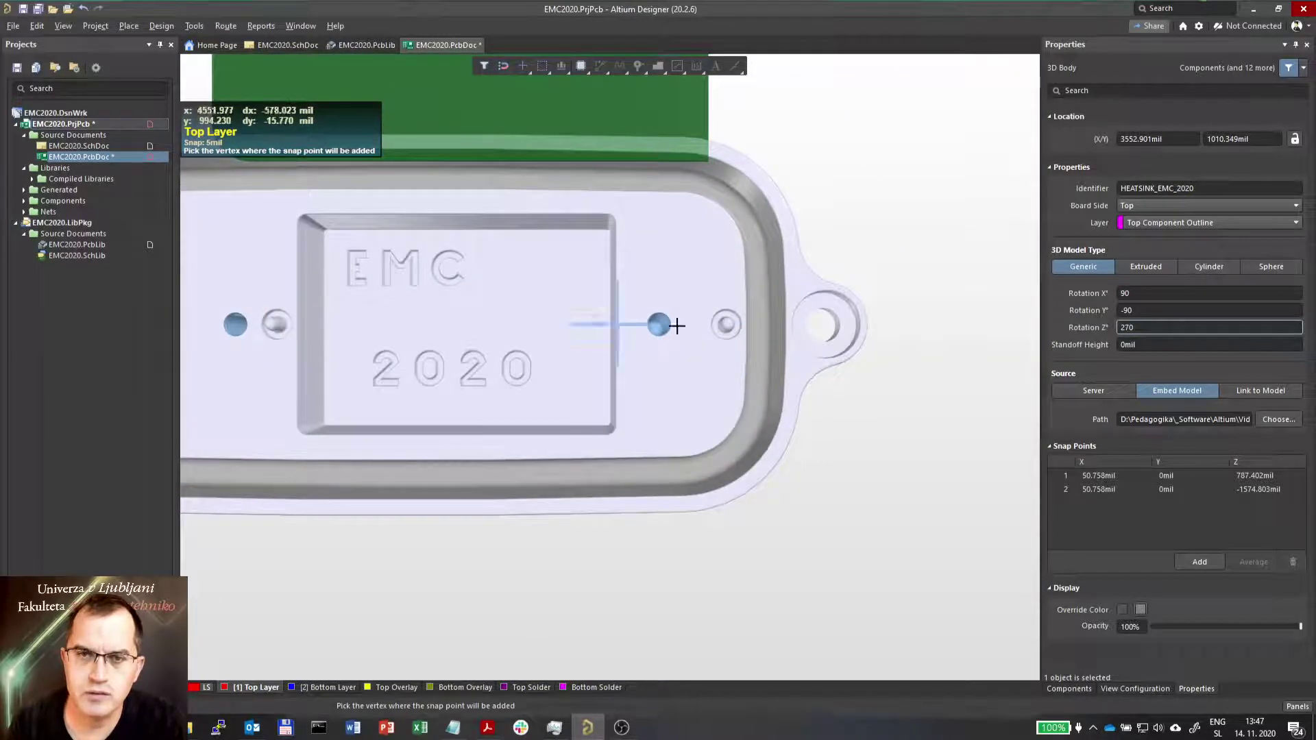
{"action": "scroll", "coordinate": [682, 328], "scroll_direction": "up", "scroll_amount": 3, "text": "ctrl"}
{"action": "scroll", "coordinate": [686, 332], "scroll_direction": "up", "scroll_amount": 4, "text": "ctrl"}
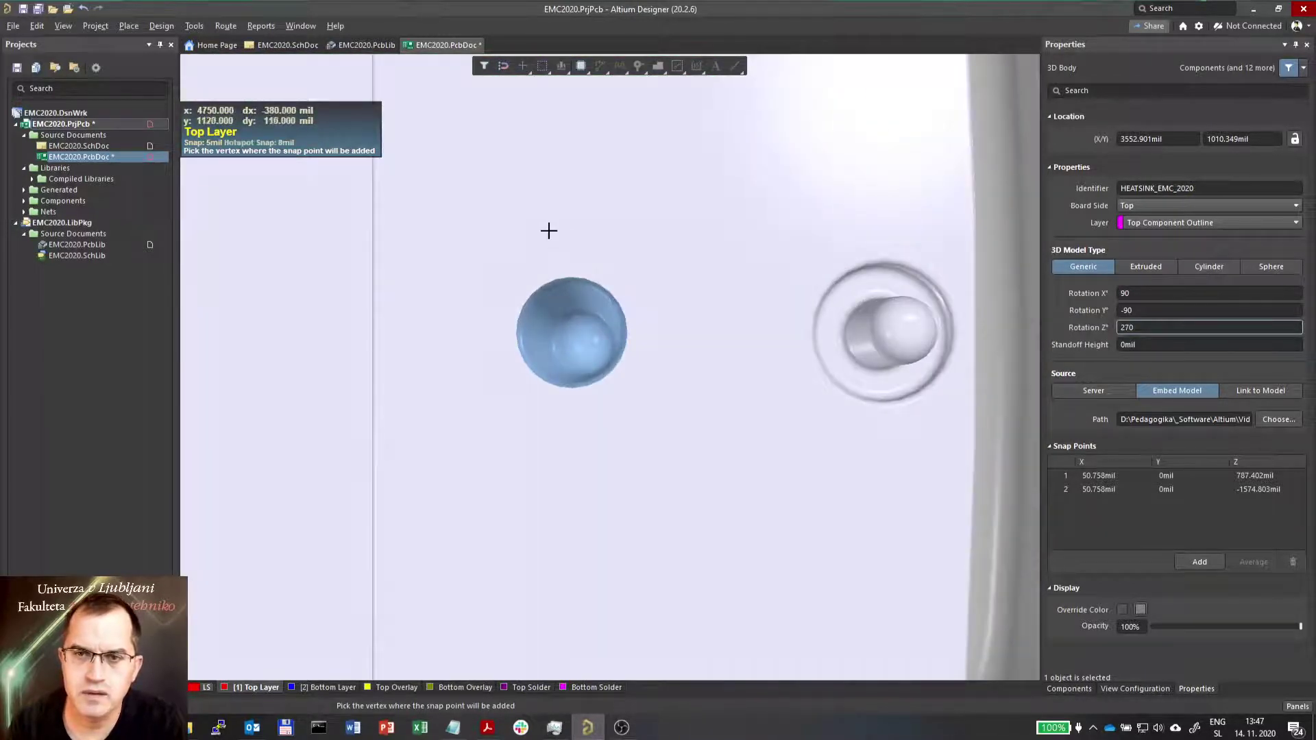
{"action": "scroll", "coordinate": [644, 346], "scroll_direction": "down", "scroll_amount": 2, "text": "ctrl"}
{"action": "scroll", "coordinate": [611, 432], "scroll_direction": "up", "scroll_amount": 4, "text": "ctrl"}
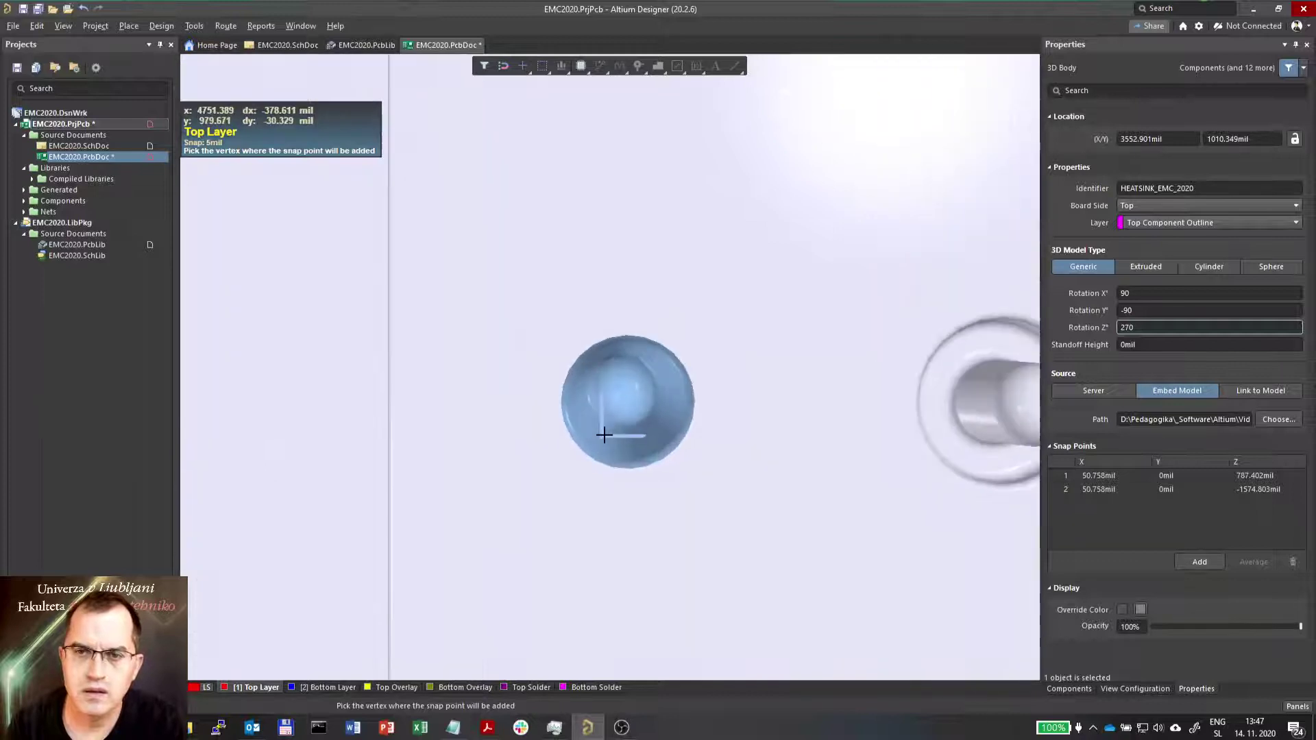
{"action": "scroll", "coordinate": [494, 346], "scroll_direction": "down", "scroll_amount": 2, "text": "ctrl"}
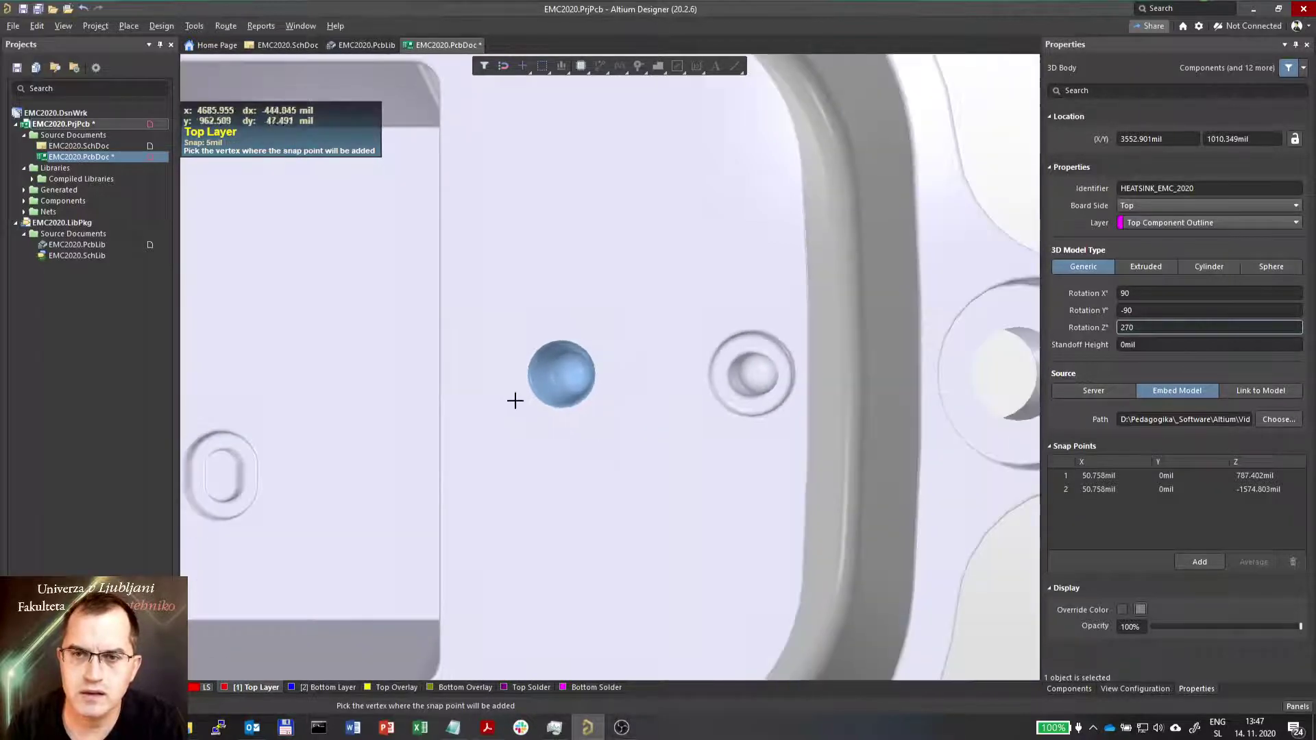
{"action": "scroll", "coordinate": [525, 405], "scroll_direction": "up", "scroll_amount": 2, "text": "ctrl"}
{"action": "scroll", "coordinate": [526, 405], "scroll_direction": "up", "scroll_amount": 1, "text": "ctrl"}
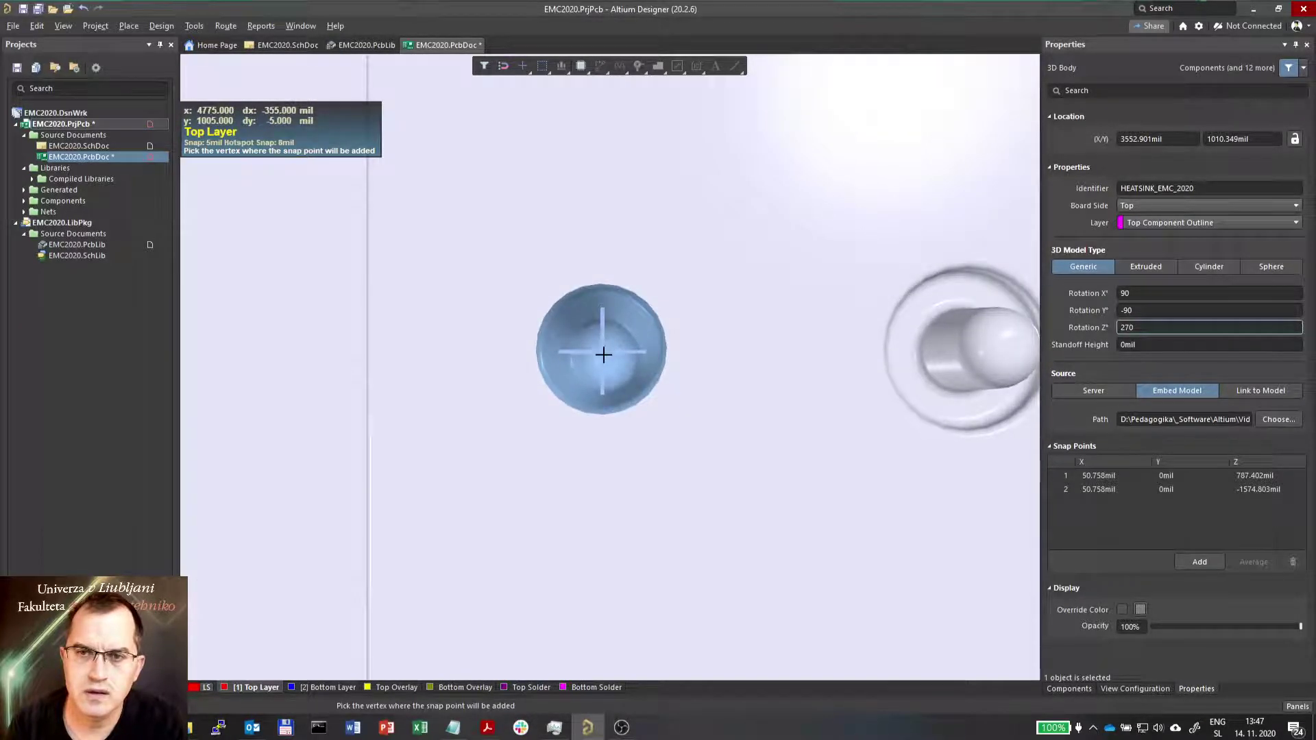
{"action": "scroll", "coordinate": [604, 355], "scroll_direction": "down", "scroll_amount": 2, "text": "ctrl"}
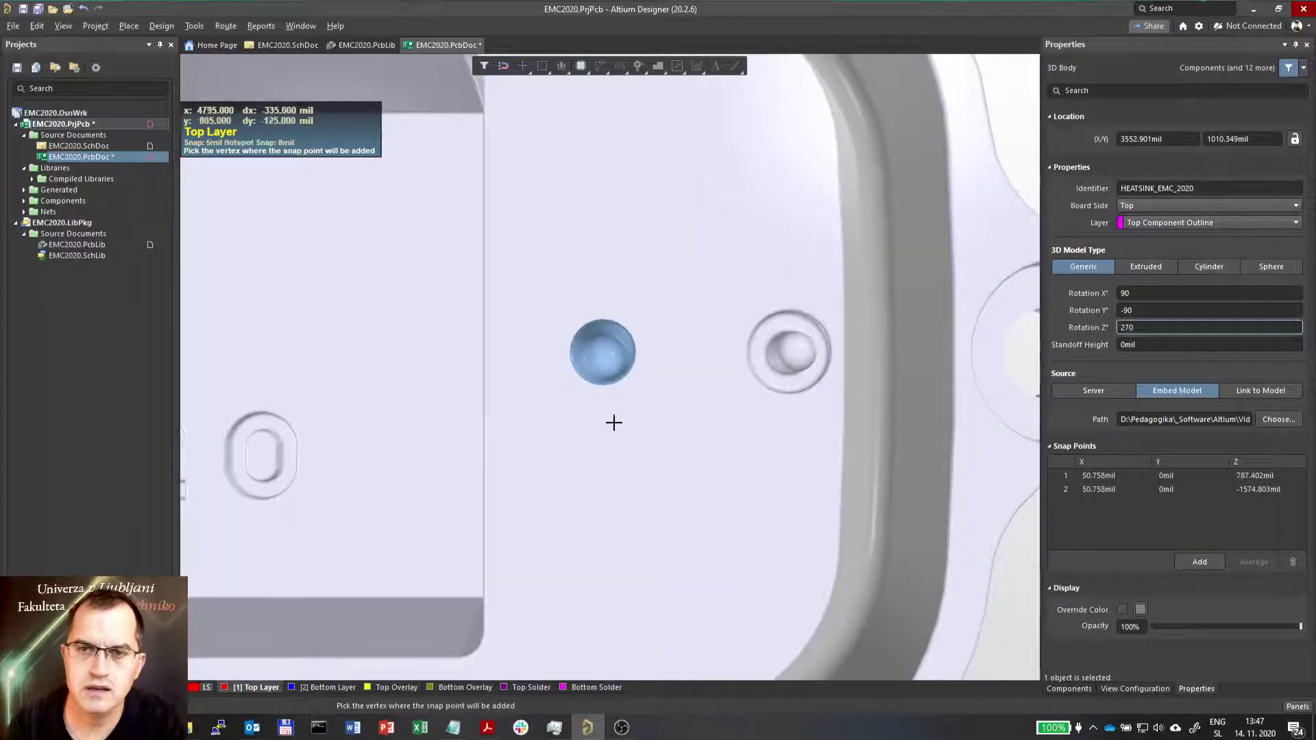
{"action": "scroll", "coordinate": [645, 478], "scroll_direction": "down", "scroll_amount": 2}
{"action": "scroll", "coordinate": [624, 415], "scroll_direction": "down", "scroll_amount": 2}
{"action": "scroll", "coordinate": [628, 390], "scroll_direction": "up", "scroll_amount": 3}
{"action": "scroll", "coordinate": [626, 391], "scroll_direction": "up", "scroll_amount": 2}
{"action": "scroll", "coordinate": [617, 428], "scroll_direction": "down", "scroll_amount": 1}
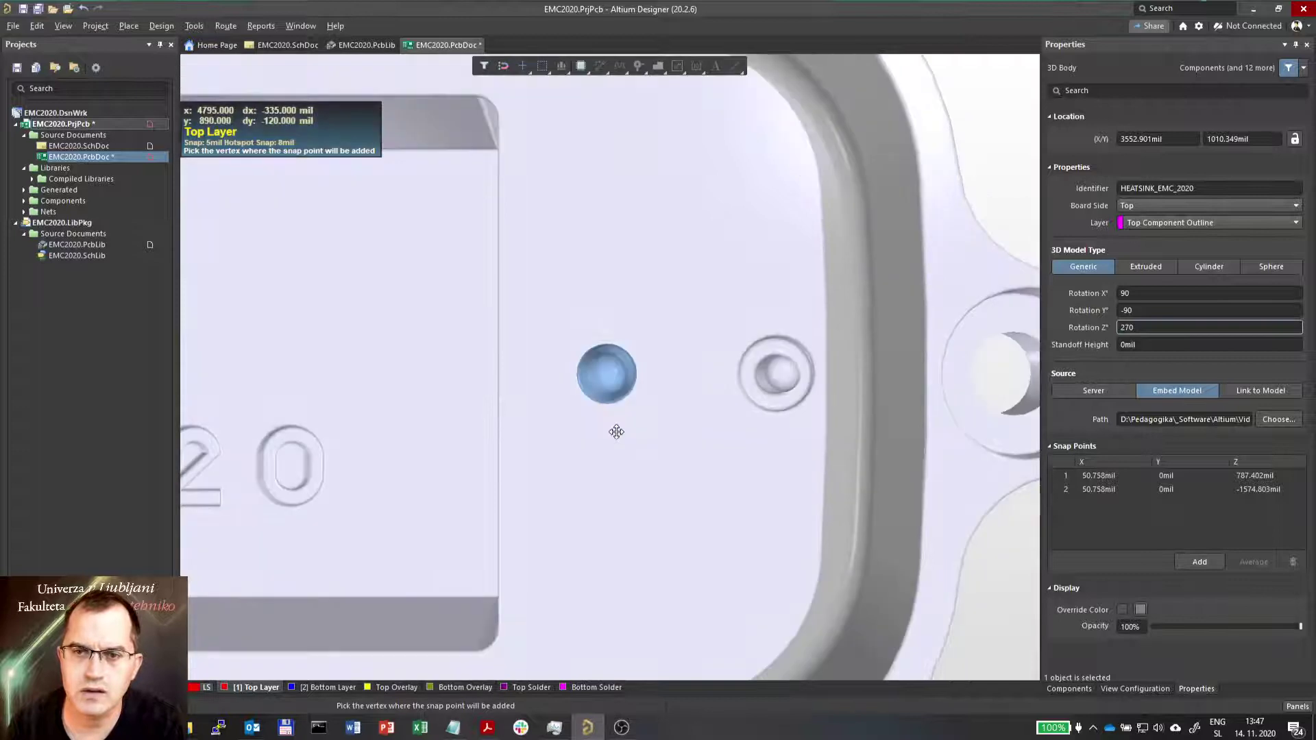
{"action": "scroll", "coordinate": [604, 364], "scroll_direction": "up", "scroll_amount": 4, "text": "ctrl"}
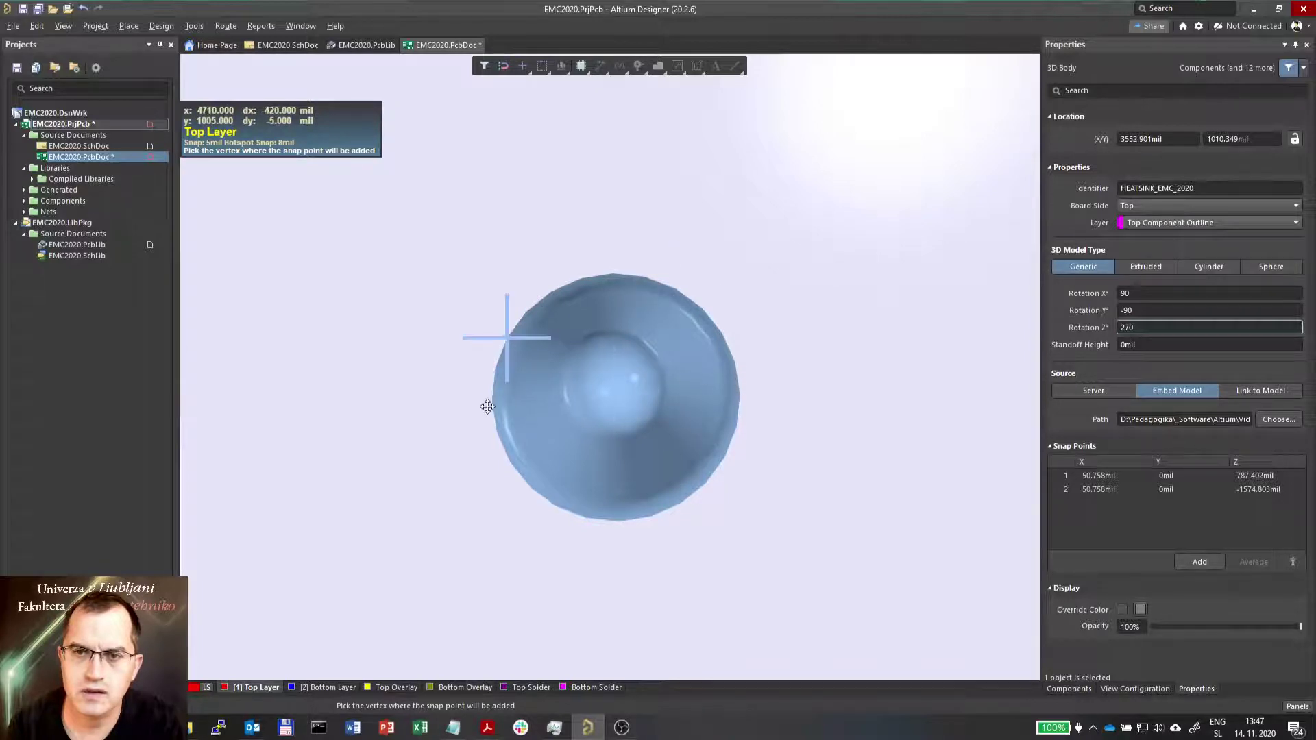
{"action": "scroll", "coordinate": [608, 363], "scroll_direction": "down", "scroll_amount": 2}
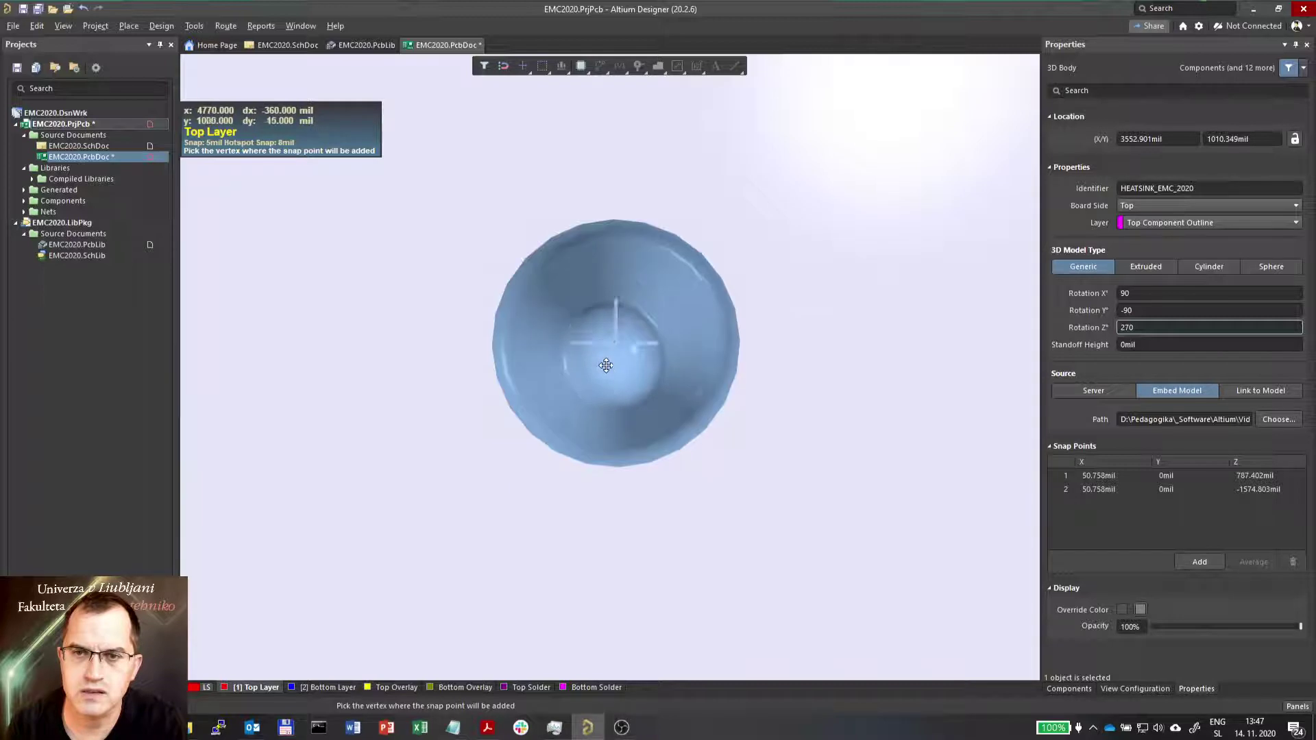
{"action": "scroll", "coordinate": [606, 345], "scroll_direction": "up", "scroll_amount": 2}
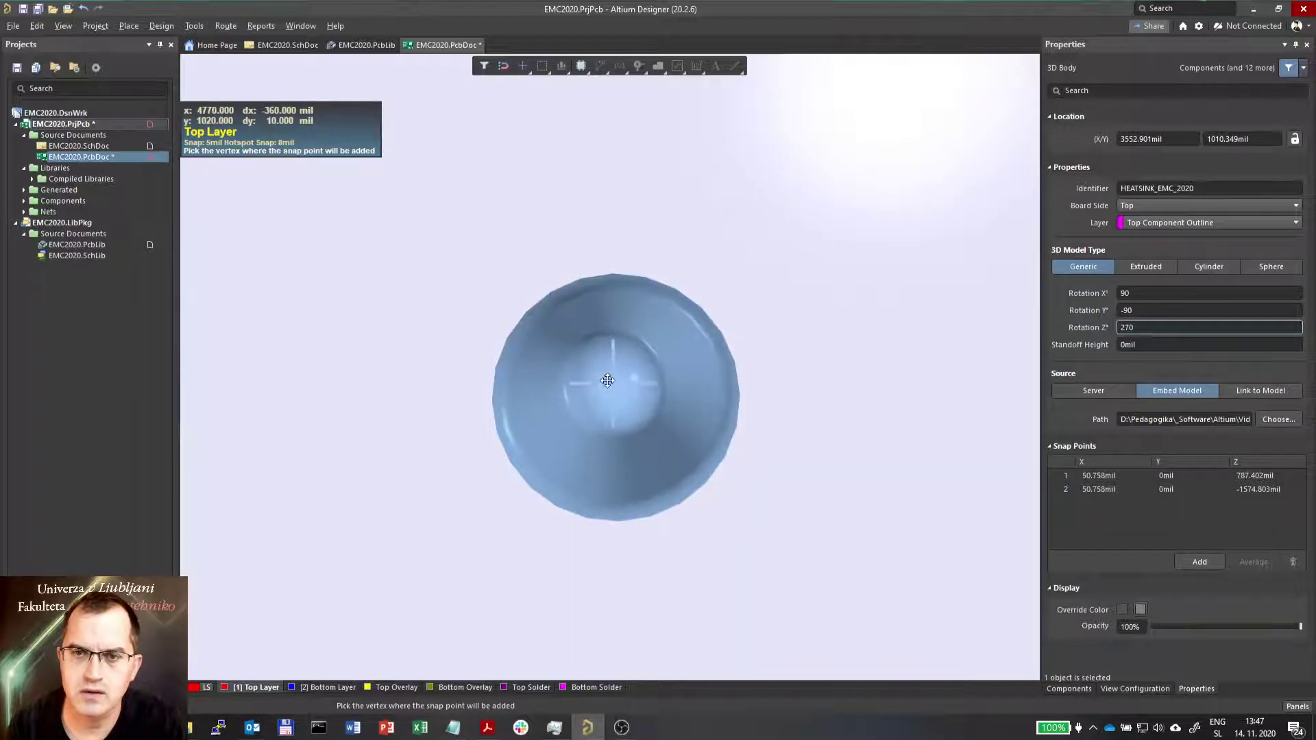
{"action": "left_click", "coordinate": [605, 377]}
Add a snap point at the midpoint of two opposite rim vertices of the blue hole beside the small locating pin on the rectangle's E side.
{"action": "scroll", "coordinate": [694, 370], "scroll_direction": "down", "scroll_amount": 8, "text": "ctrl"}
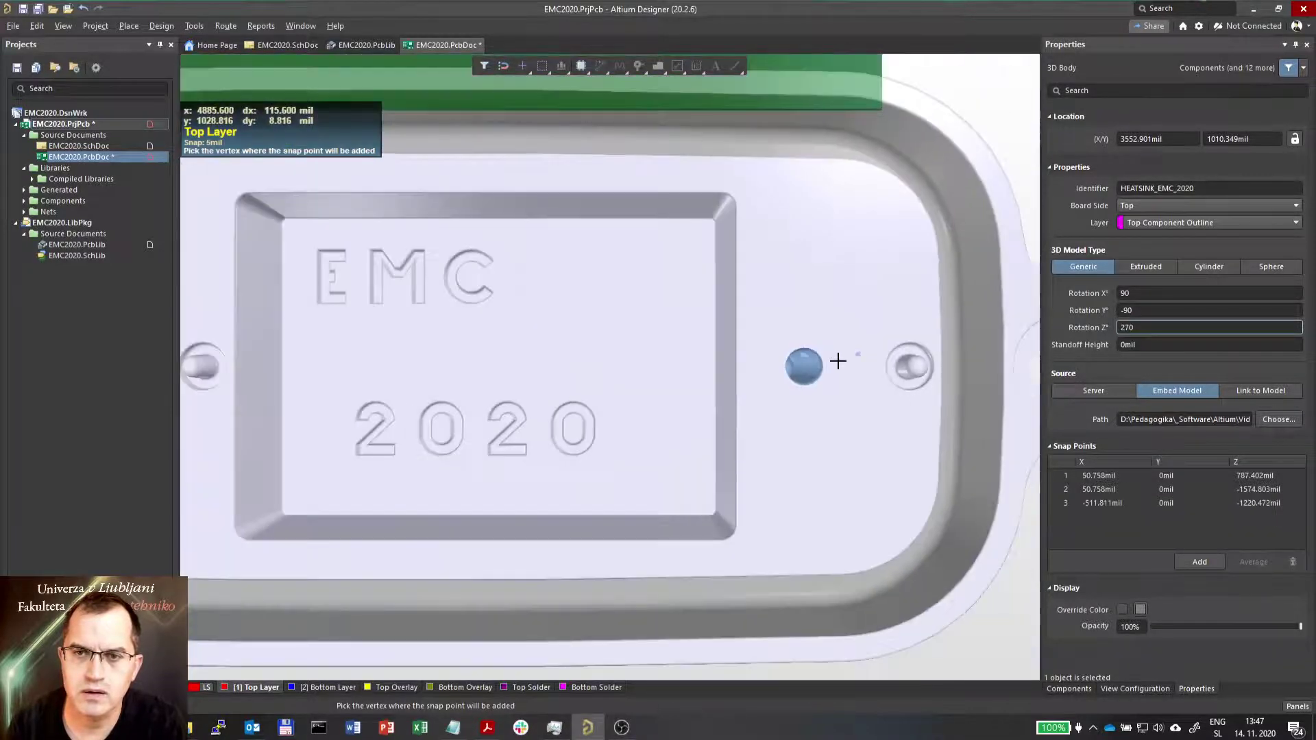
{"action": "scroll", "coordinate": [377, 377], "scroll_direction": "up", "scroll_amount": 3, "text": "ctrl"}
{"action": "scroll", "coordinate": [365, 357], "scroll_direction": "up", "scroll_amount": 3, "text": "ctrl"}
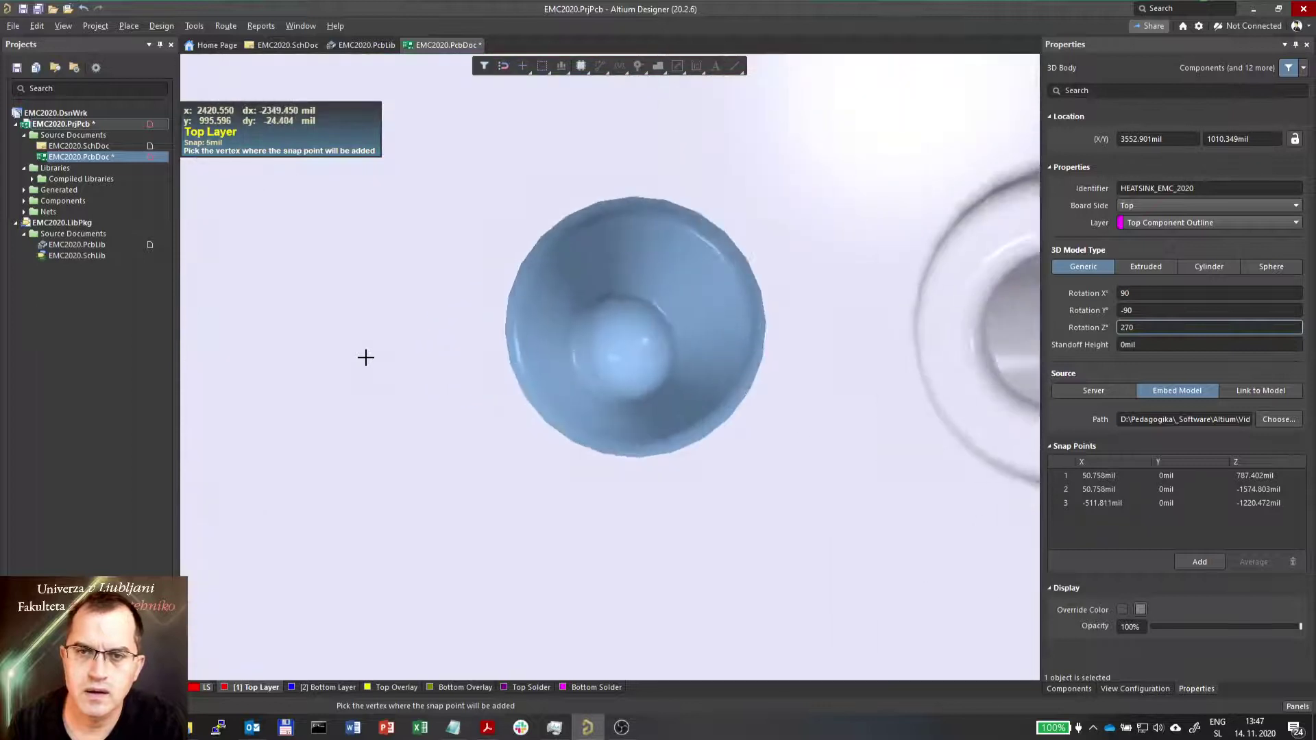
{"action": "scroll", "coordinate": [697, 206], "scroll_direction": "up", "scroll_amount": 2, "text": "ctrl"}
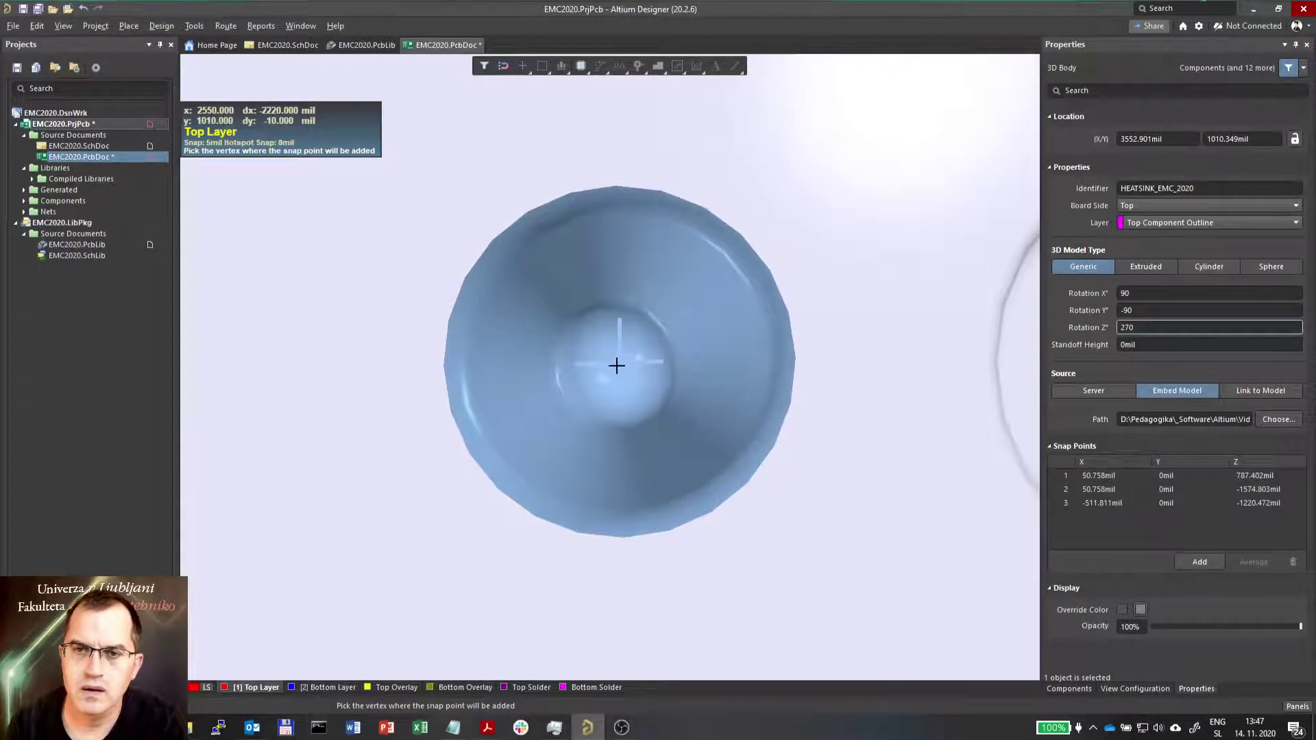
{"action": "scroll", "coordinate": [608, 375], "scroll_direction": "down", "scroll_amount": 4, "text": "ctrl"}
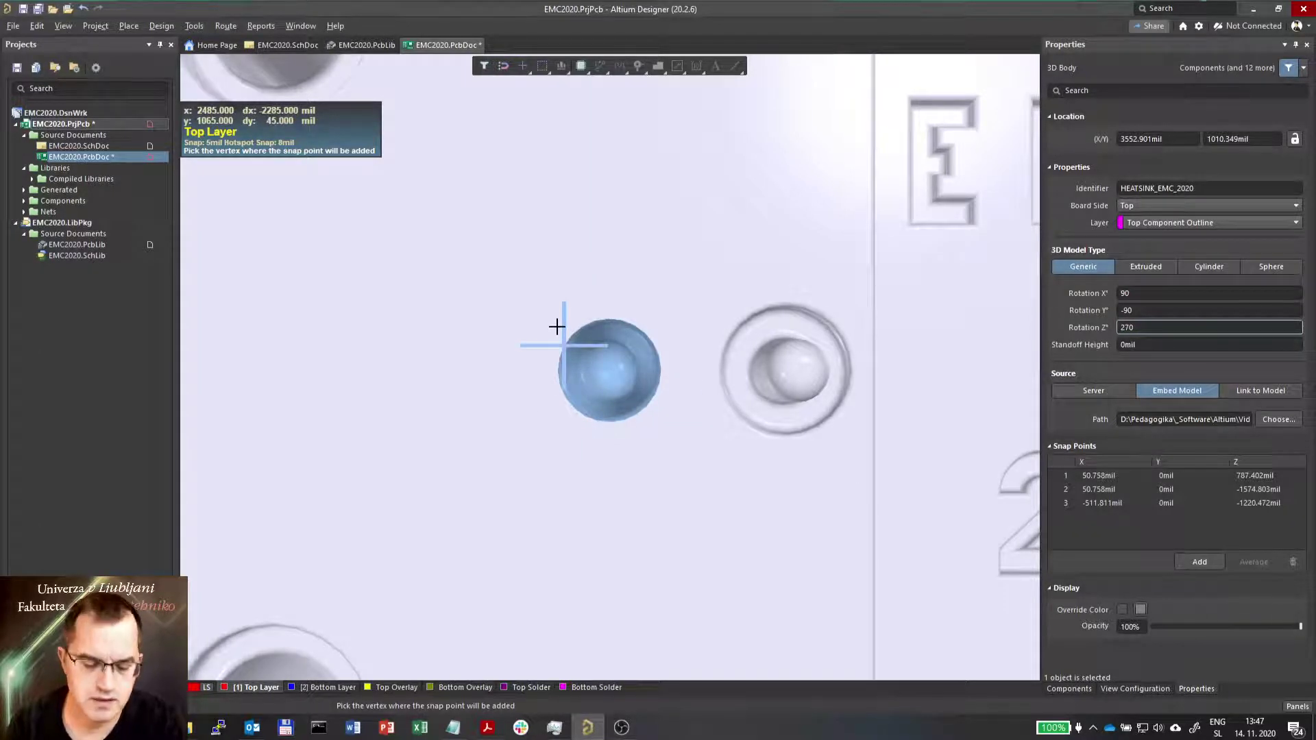
{"action": "key", "text": "2"}
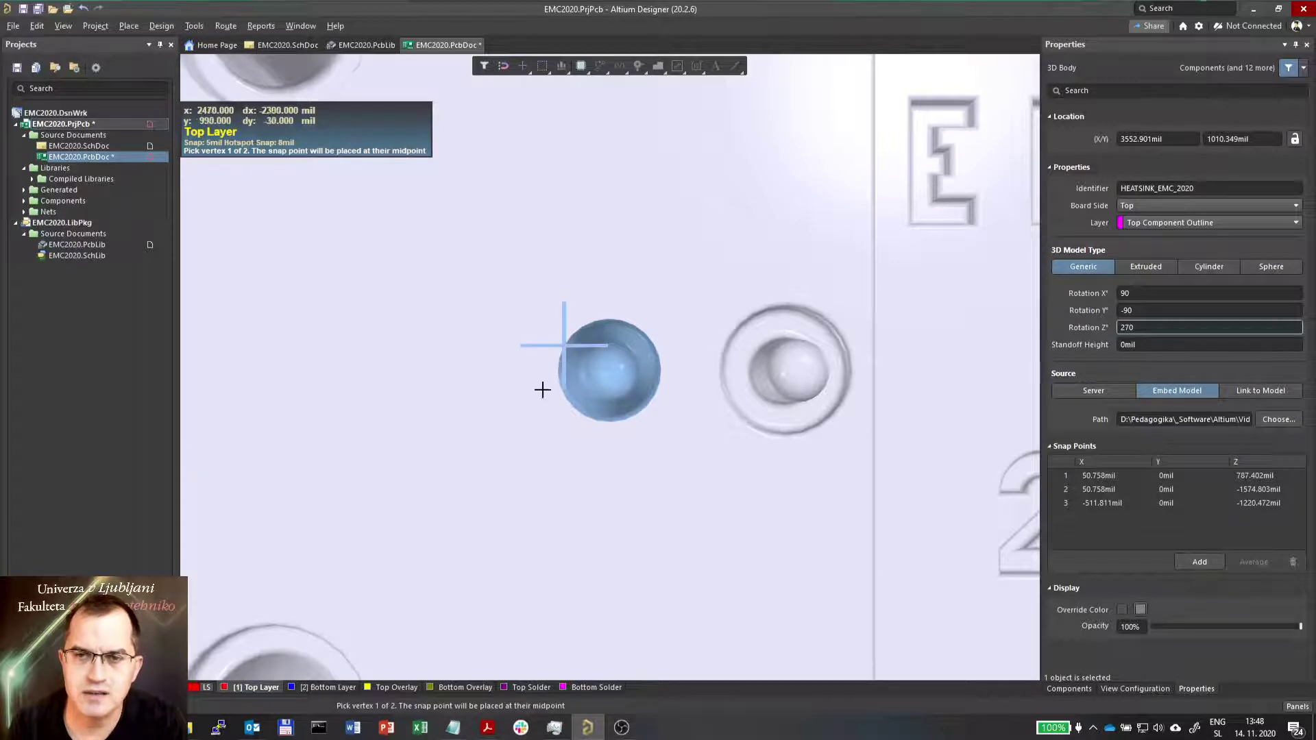
{"action": "left_click", "coordinate": [563, 346]}
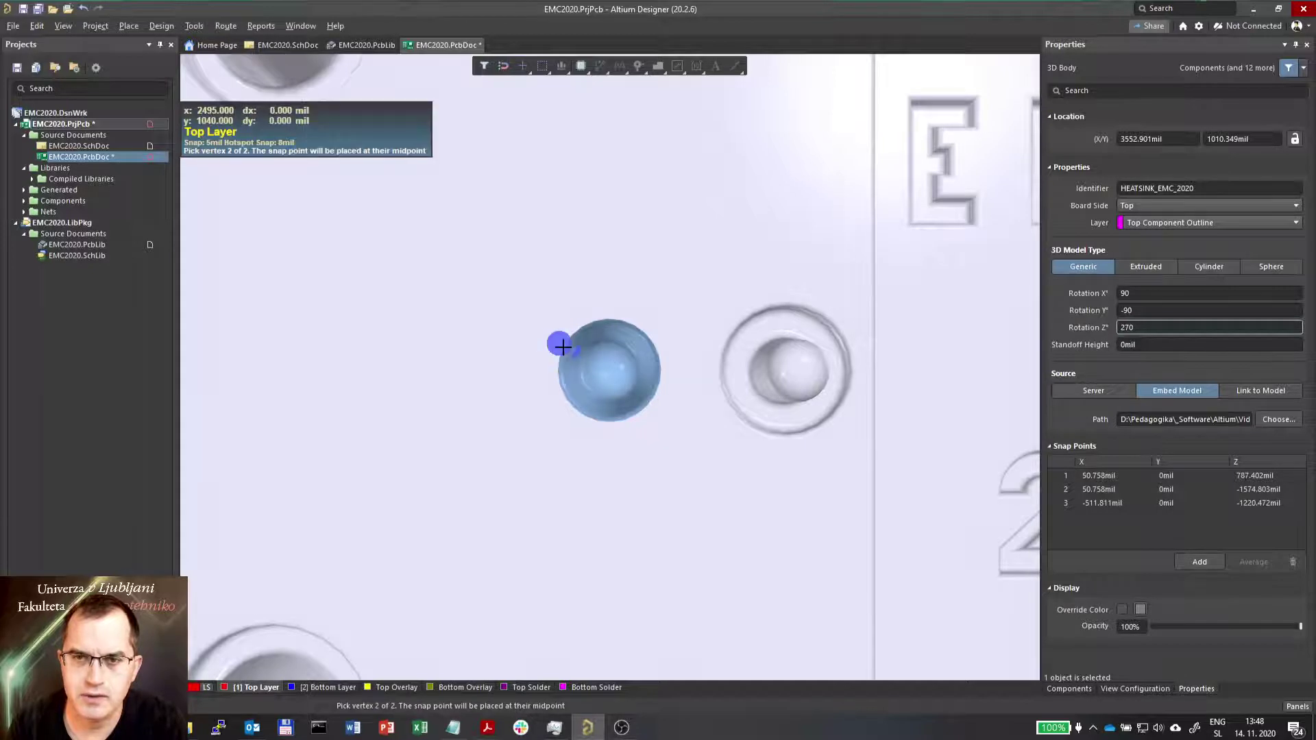
{"action": "left_click", "coordinate": [655, 396]}
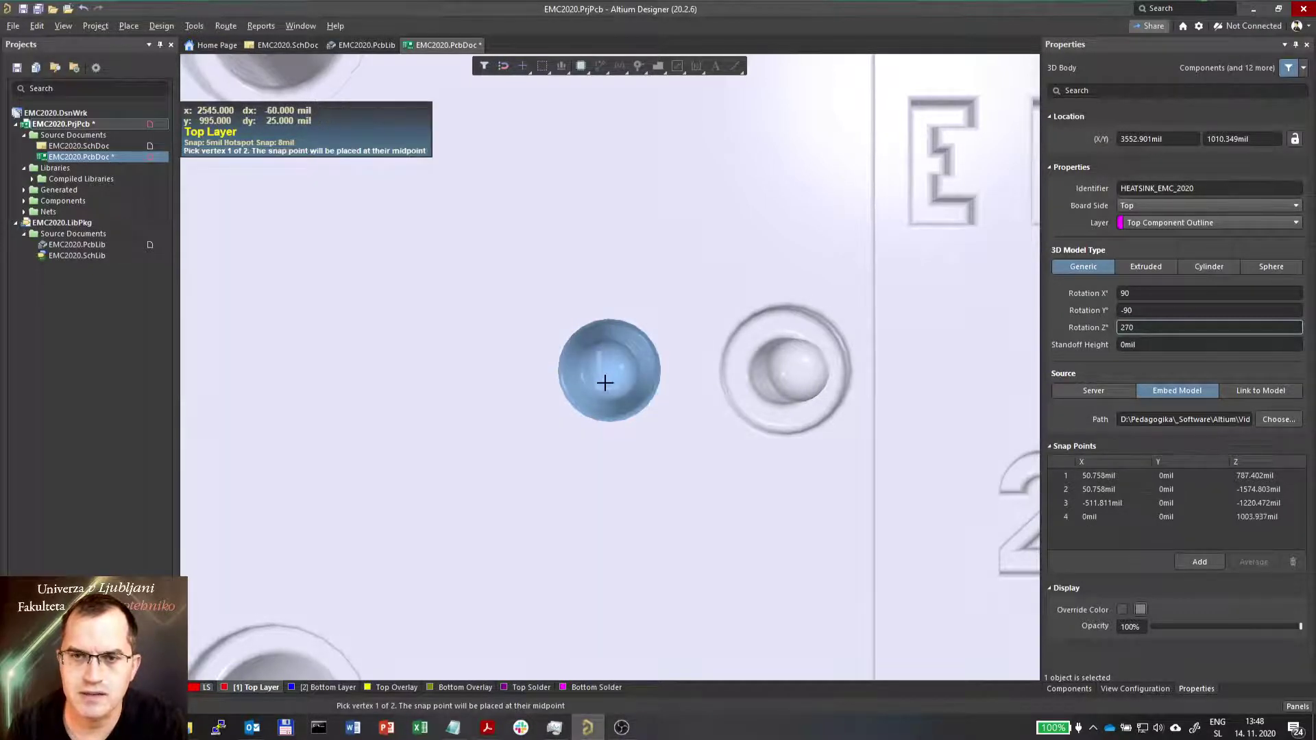
With single-vertex picking, add snap points at both ends of the engraved rectangle's rounded corner nearest the first 2 of 2020.
{"action": "scroll", "coordinate": [459, 399], "scroll_direction": "down", "scroll_amount": 6, "text": "ctrl"}
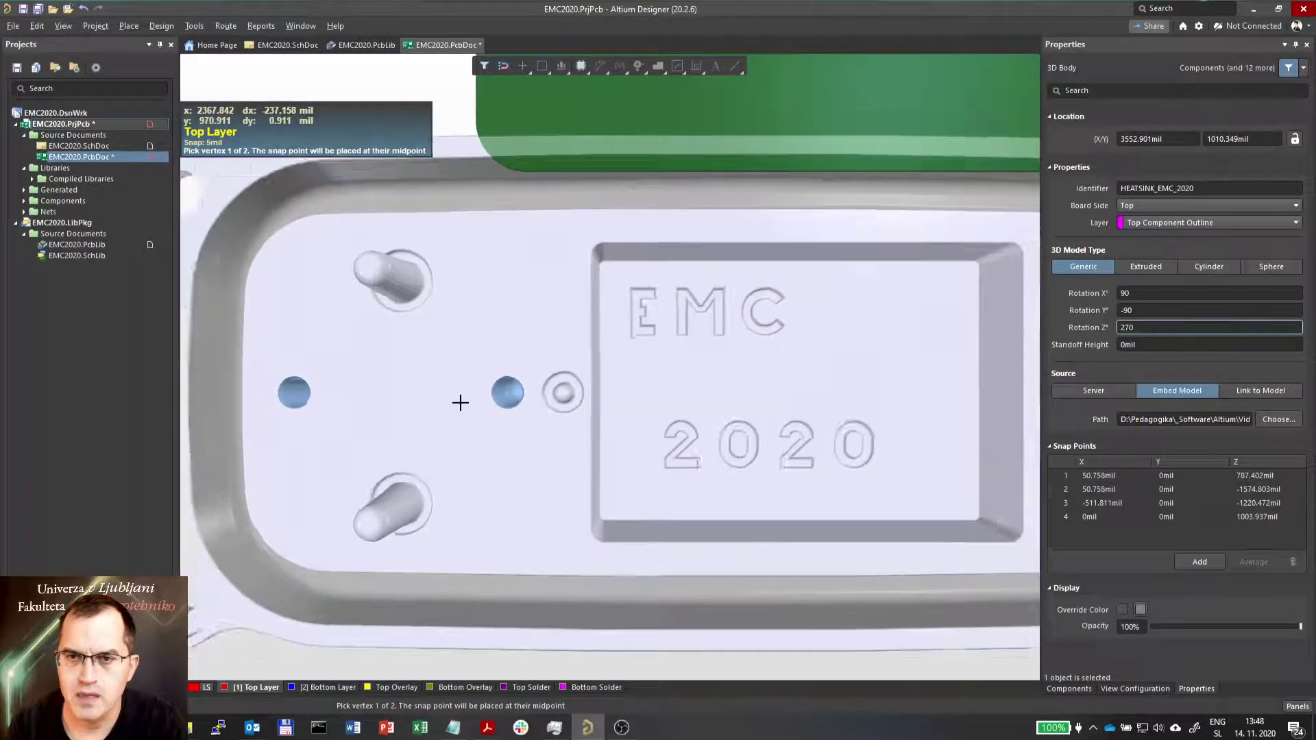
{"action": "scroll", "coordinate": [746, 446], "scroll_direction": "up", "scroll_amount": 1, "text": "ctrl"}
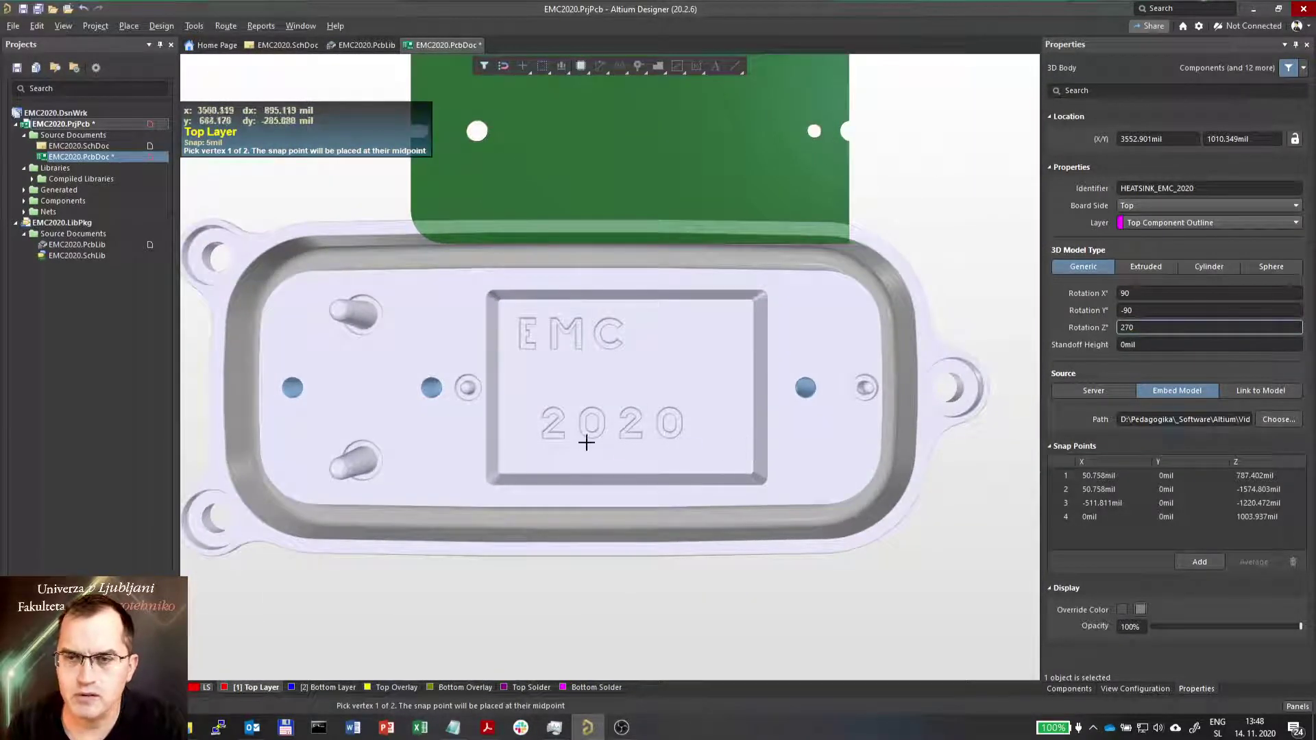
{"action": "scroll", "coordinate": [480, 493], "scroll_direction": "up", "scroll_amount": 5, "text": "ctrl"}
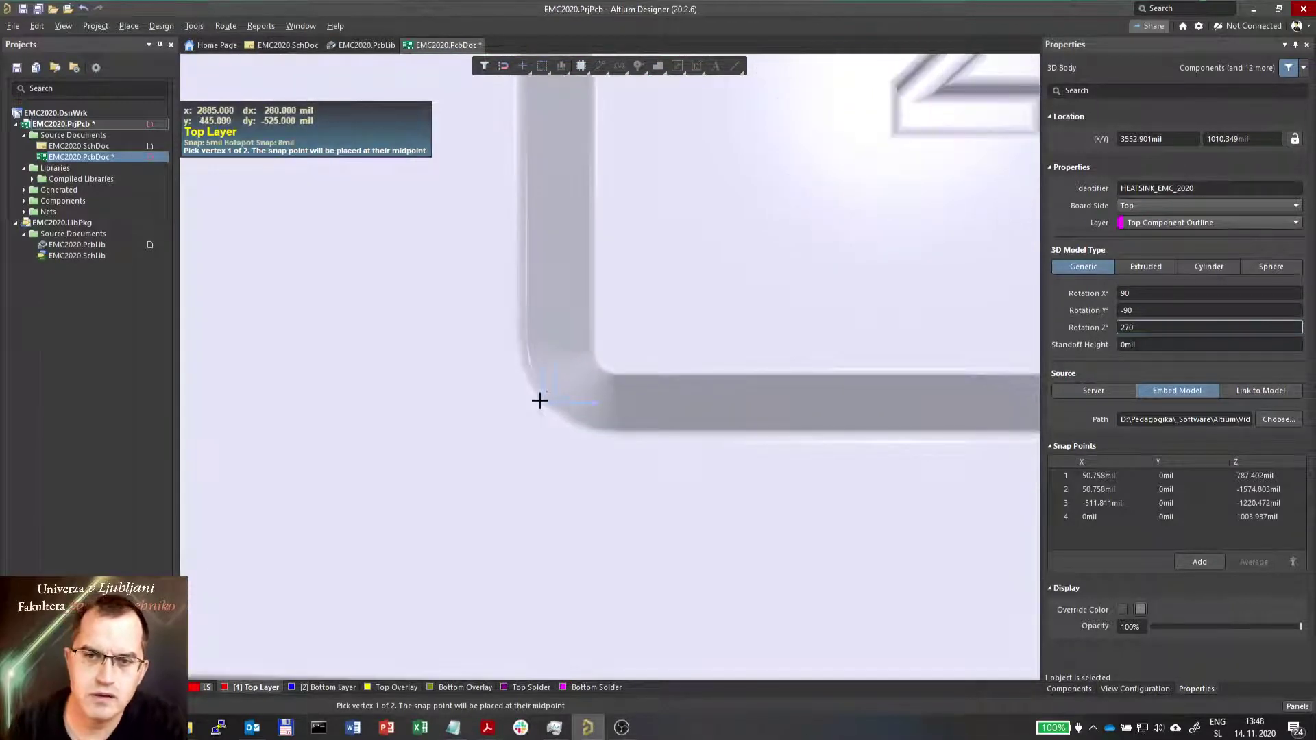
{"action": "scroll", "coordinate": [515, 408], "scroll_direction": "down", "scroll_amount": 2, "text": "ctrl"}
{"action": "scroll", "coordinate": [514, 407], "scroll_direction": "down", "scroll_amount": 2, "text": "ctrl"}
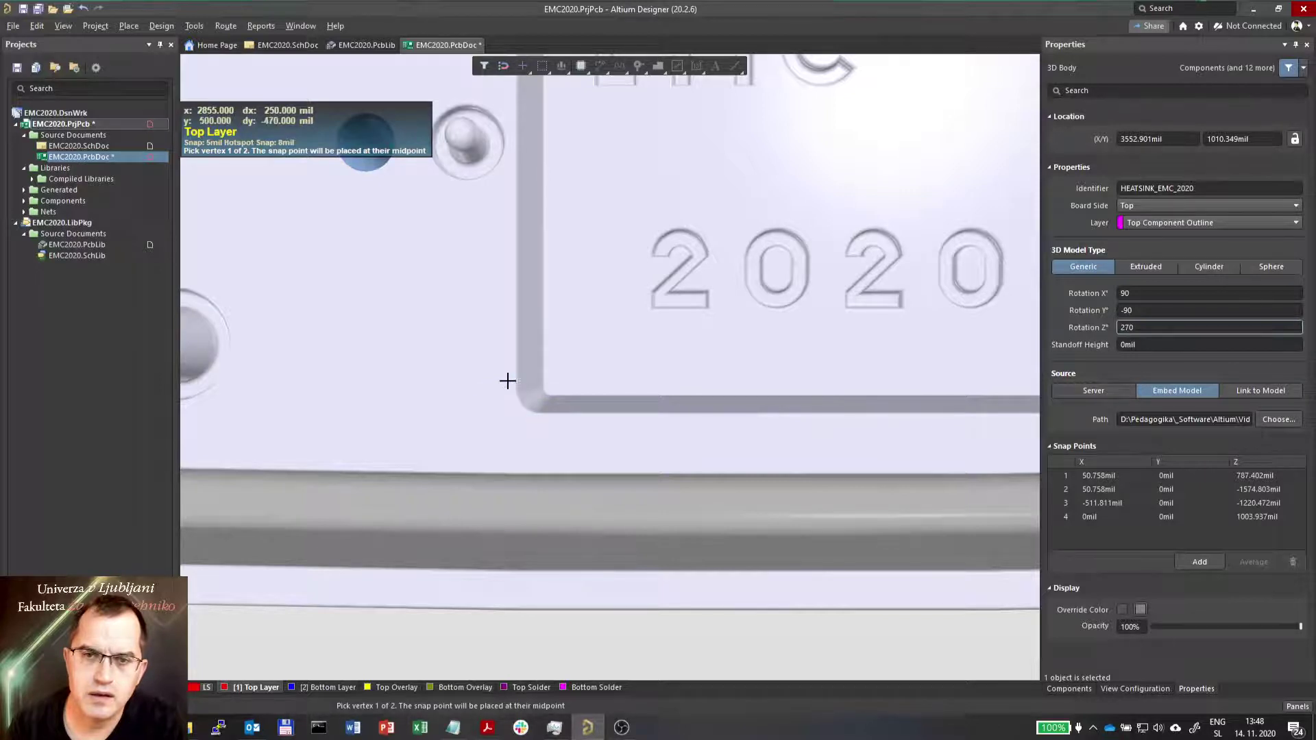
{"action": "left_click", "coordinate": [520, 392]}
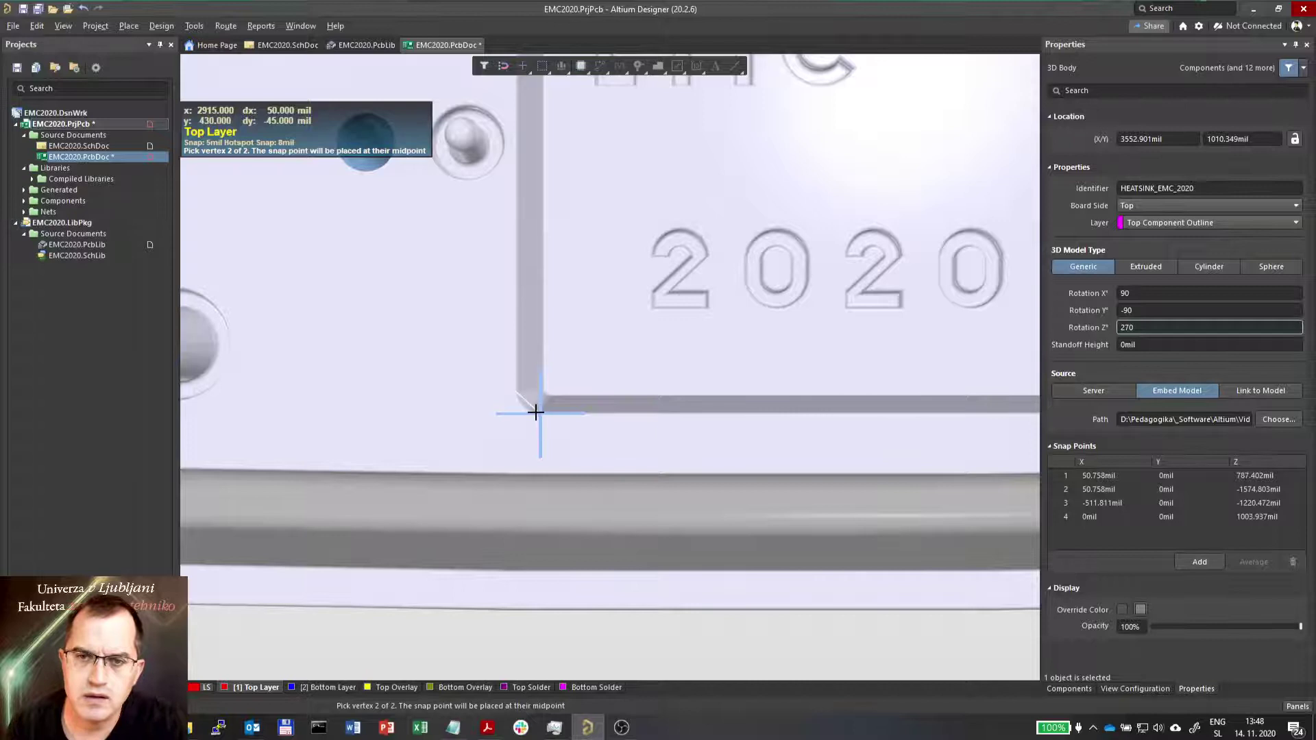
{"action": "left_click", "coordinate": [540, 414]}
{"action": "left_click", "coordinate": [519, 390]}
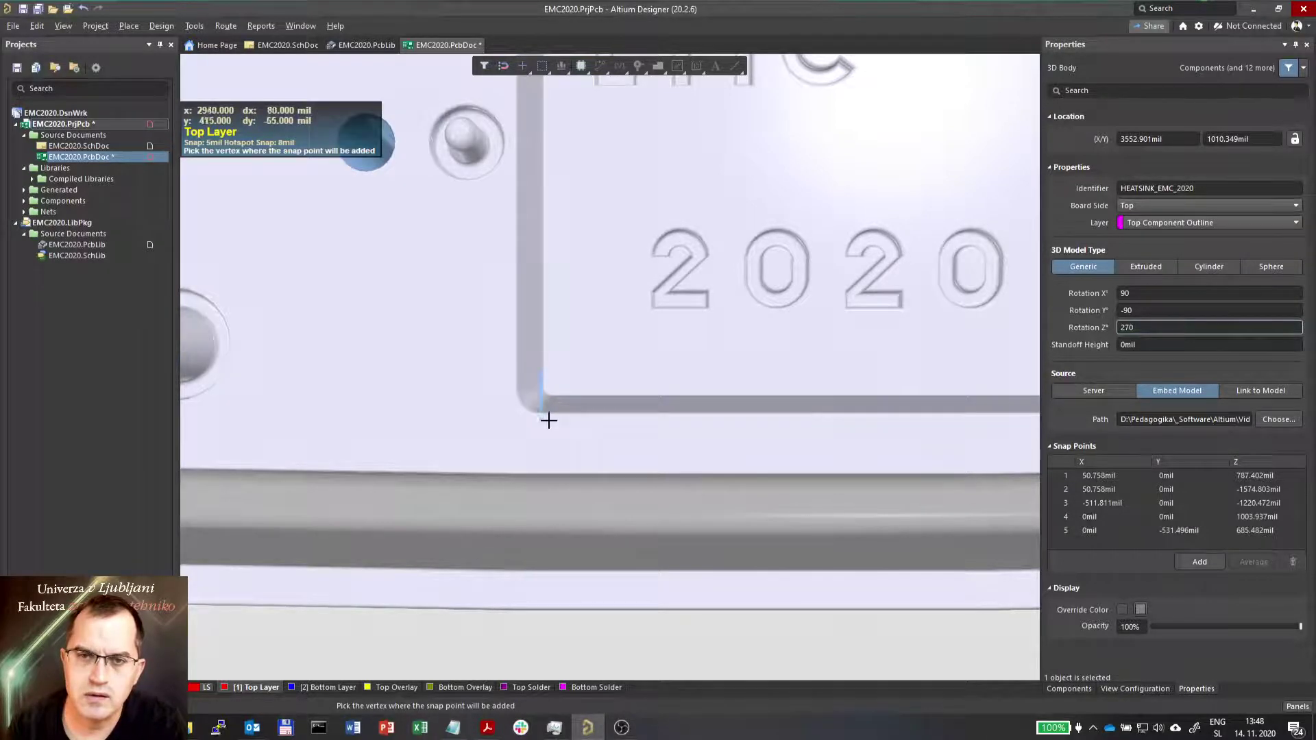
{"action": "left_click", "coordinate": [546, 412]}
Add snap points at the ends of the engraved rectangle's rounded corners nearest the last 0 of 2020 and the C of EMC.
{"action": "scroll", "coordinate": [426, 414], "scroll_direction": "down", "scroll_amount": 4, "text": "ctrl"}
{"action": "scroll", "coordinate": [720, 403], "scroll_direction": "up", "scroll_amount": 5, "text": "ctrl"}
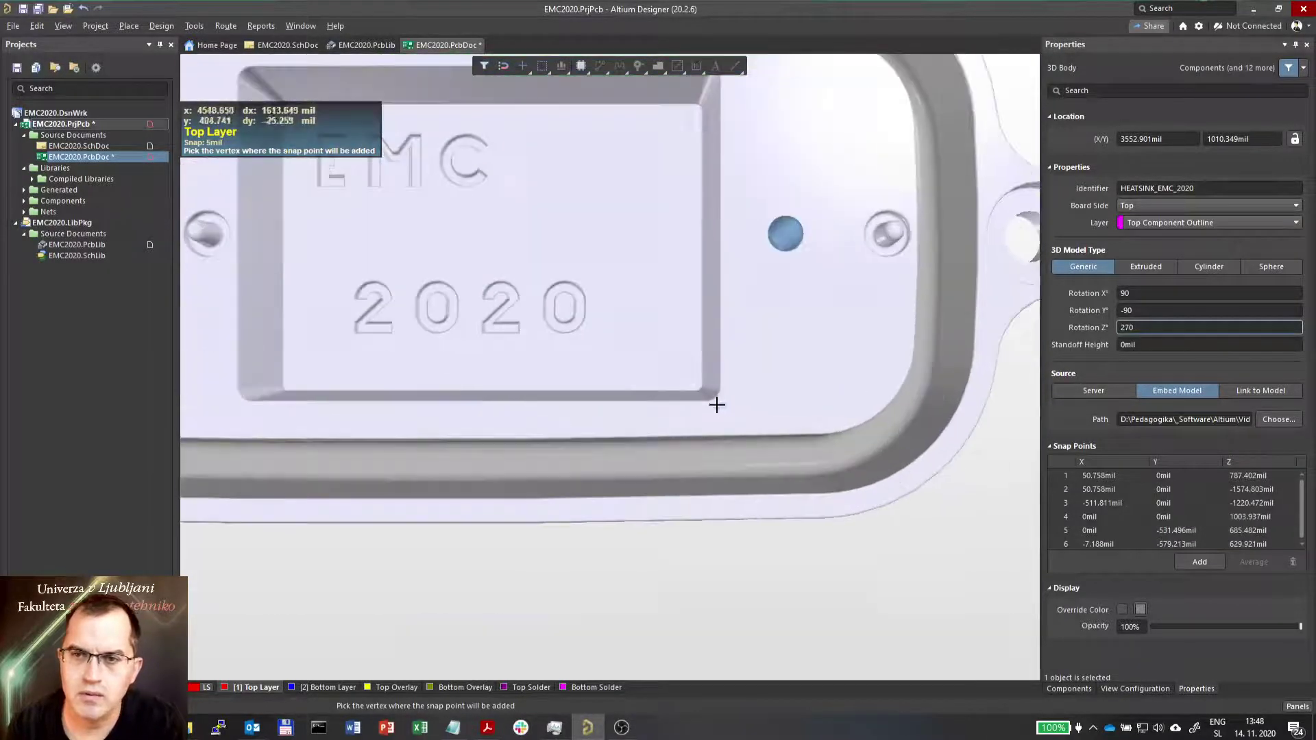
{"action": "left_click", "coordinate": [698, 400]}
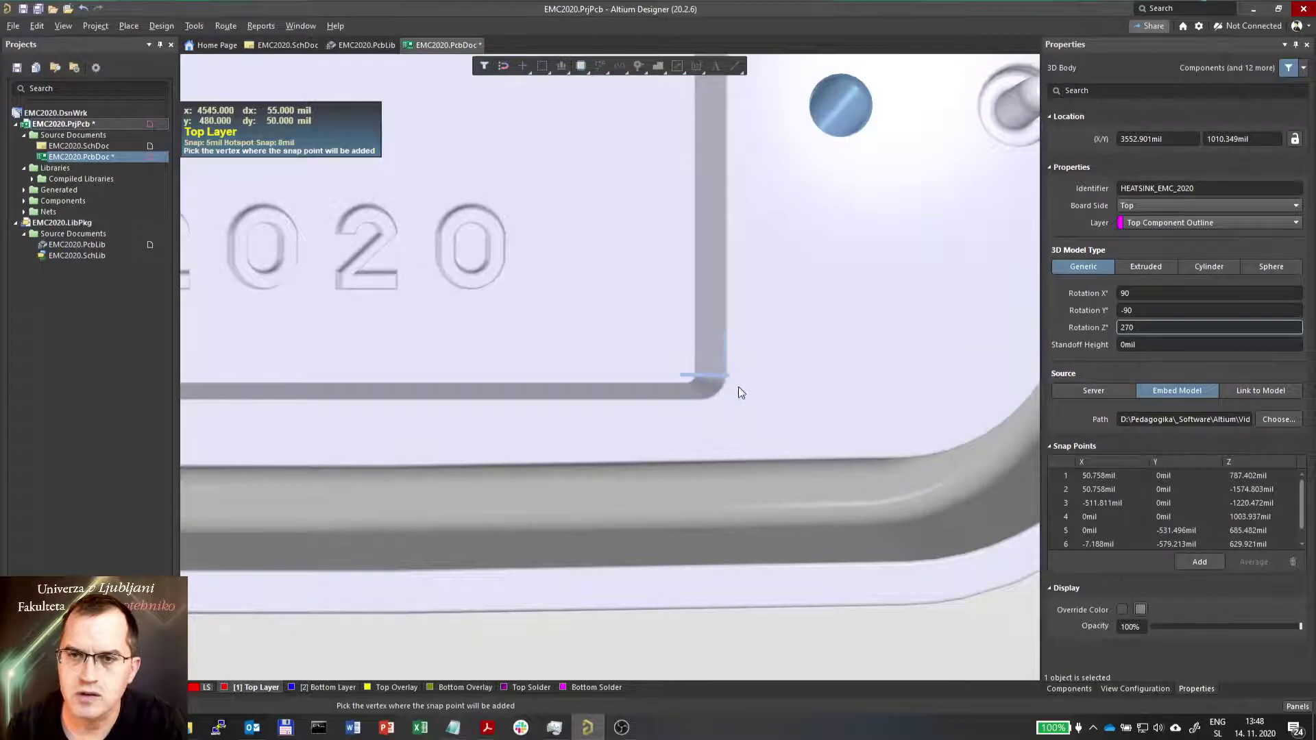
{"action": "scroll", "coordinate": [738, 393], "scroll_direction": "down", "scroll_amount": 4, "text": "ctrl"}
{"action": "scroll", "coordinate": [740, 138], "scroll_direction": "up", "scroll_amount": 5, "text": "ctrl"}
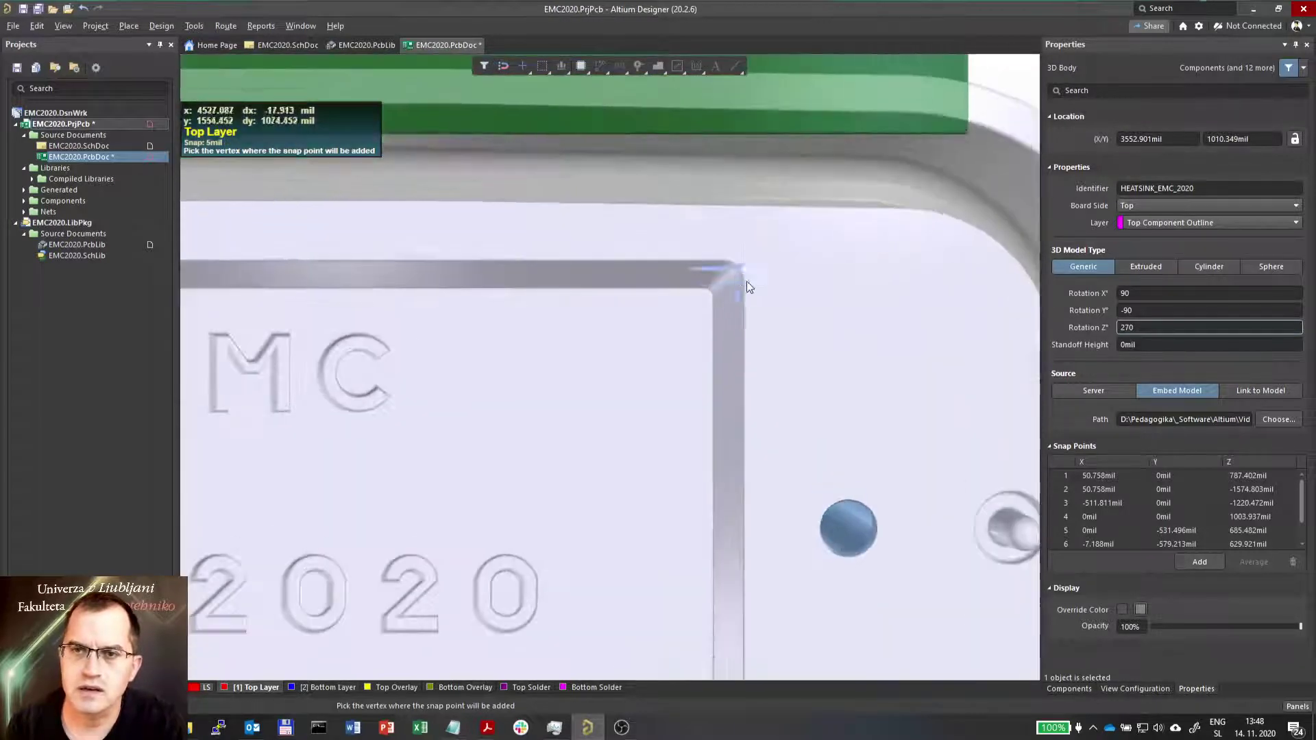
{"action": "left_click", "coordinate": [715, 259]}
Add snap points at both ends of the engraved rectangle's rounded corner nearest the E of EMC.
{"action": "scroll", "coordinate": [879, 296], "scroll_direction": "down", "scroll_amount": 4, "text": "ctrl"}
{"action": "scroll", "coordinate": [400, 286], "scroll_direction": "up", "scroll_amount": 5, "text": "ctrl"}
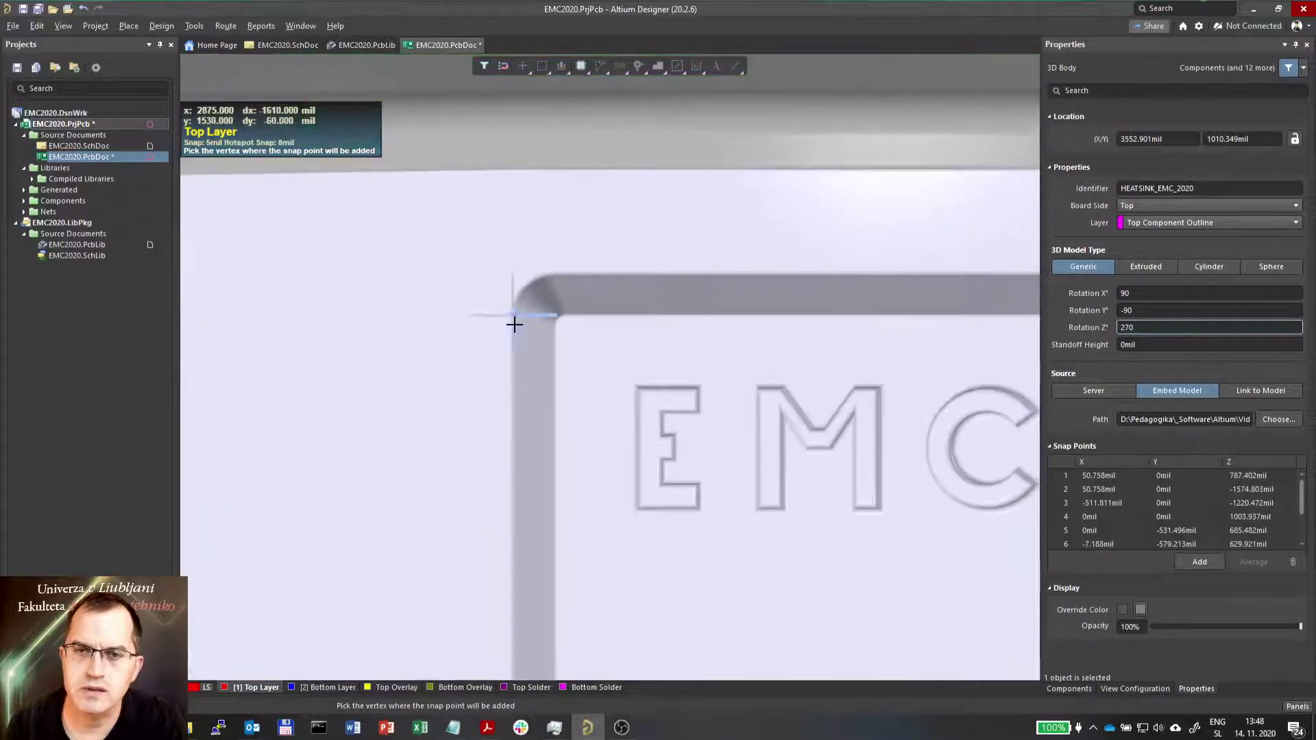
{"action": "left_click", "coordinate": [514, 319]}
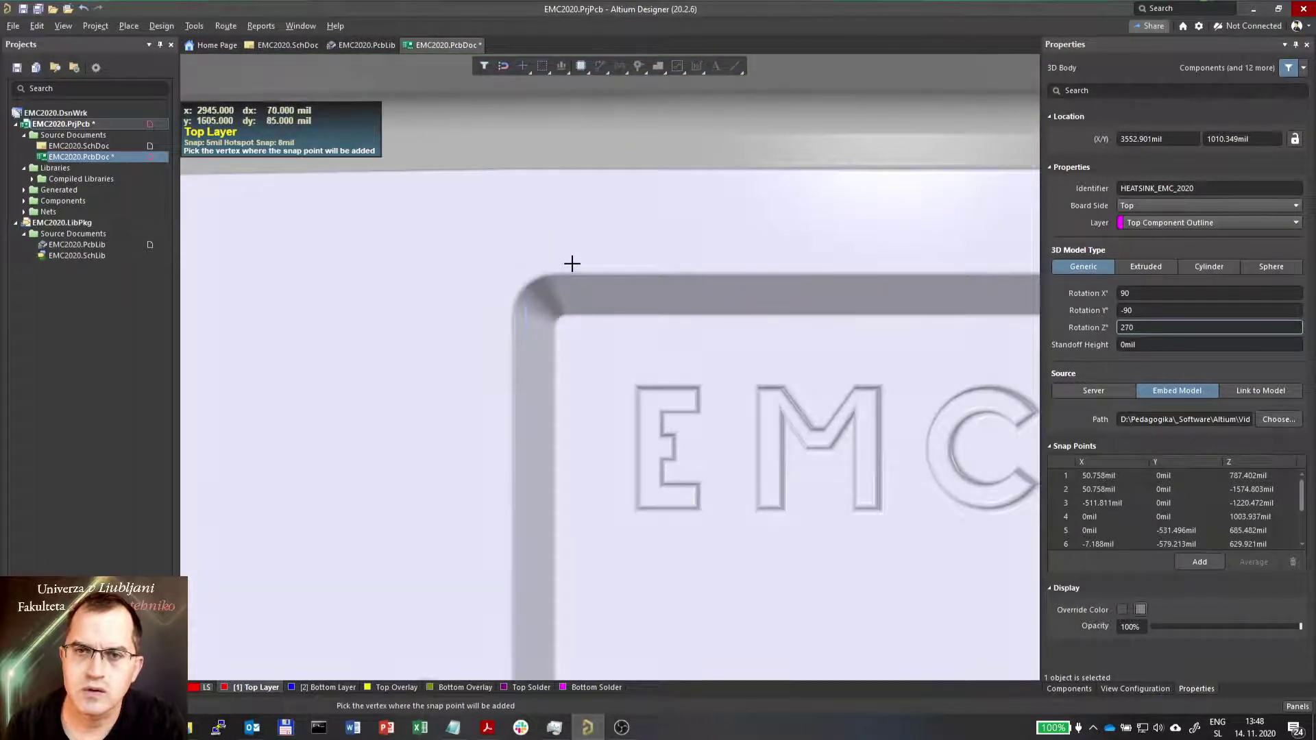
{"action": "left_click", "coordinate": [554, 269]}
Add a snap point at the tip of each of the two large pins on the rectangle's E side.
{"action": "scroll", "coordinate": [626, 315], "scroll_direction": "down", "scroll_amount": 5, "text": "ctrl"}
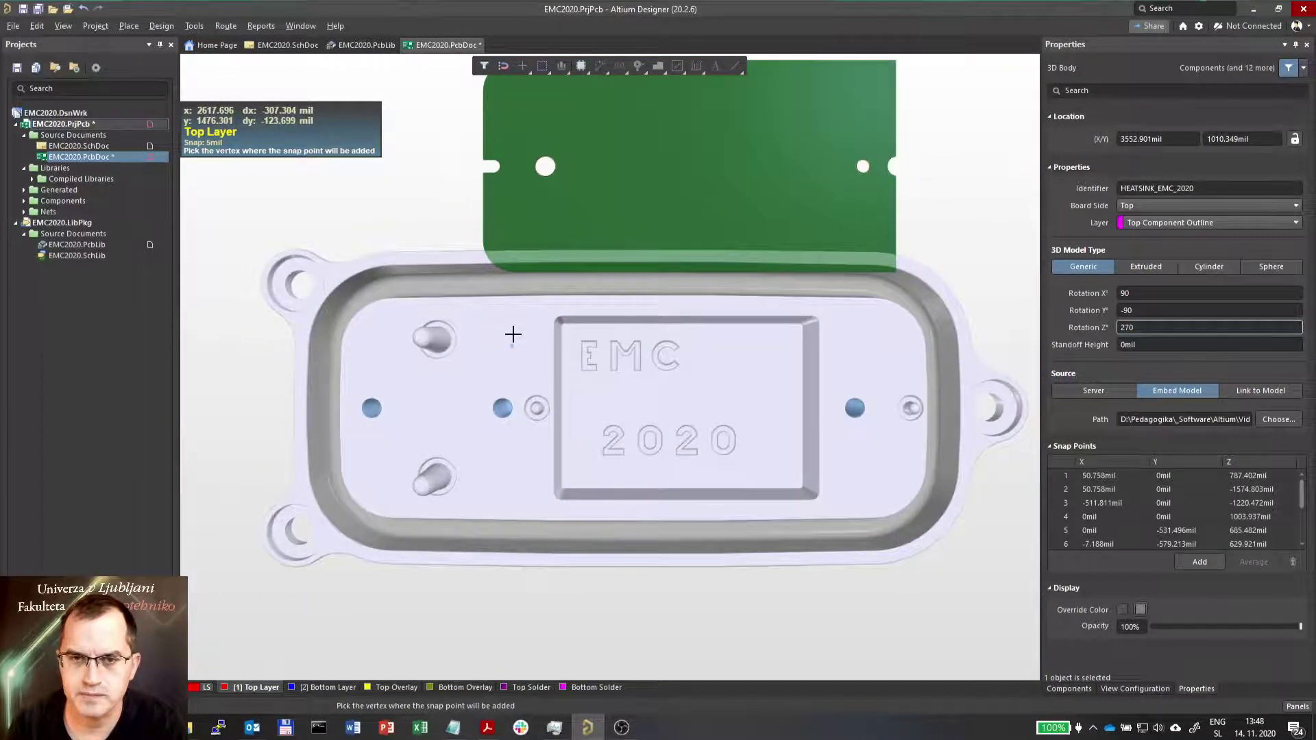
{"action": "scroll", "coordinate": [223, 428], "scroll_direction": "up", "scroll_amount": 4, "text": "ctrl"}
{"action": "scroll", "coordinate": [727, 425], "scroll_direction": "down", "scroll_amount": 2}
{"action": "scroll", "coordinate": [711, 411], "scroll_direction": "up", "scroll_amount": 4}
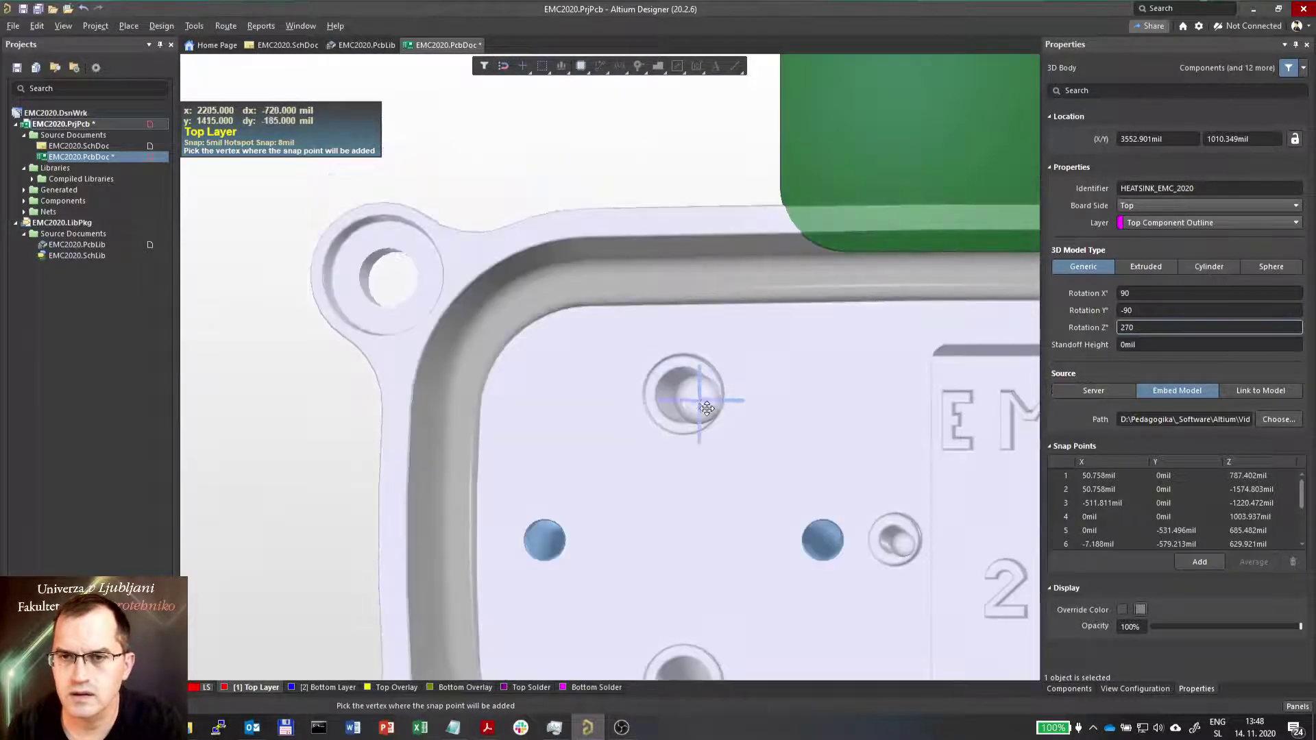
{"action": "scroll", "coordinate": [720, 442], "scroll_direction": "down", "scroll_amount": 3}
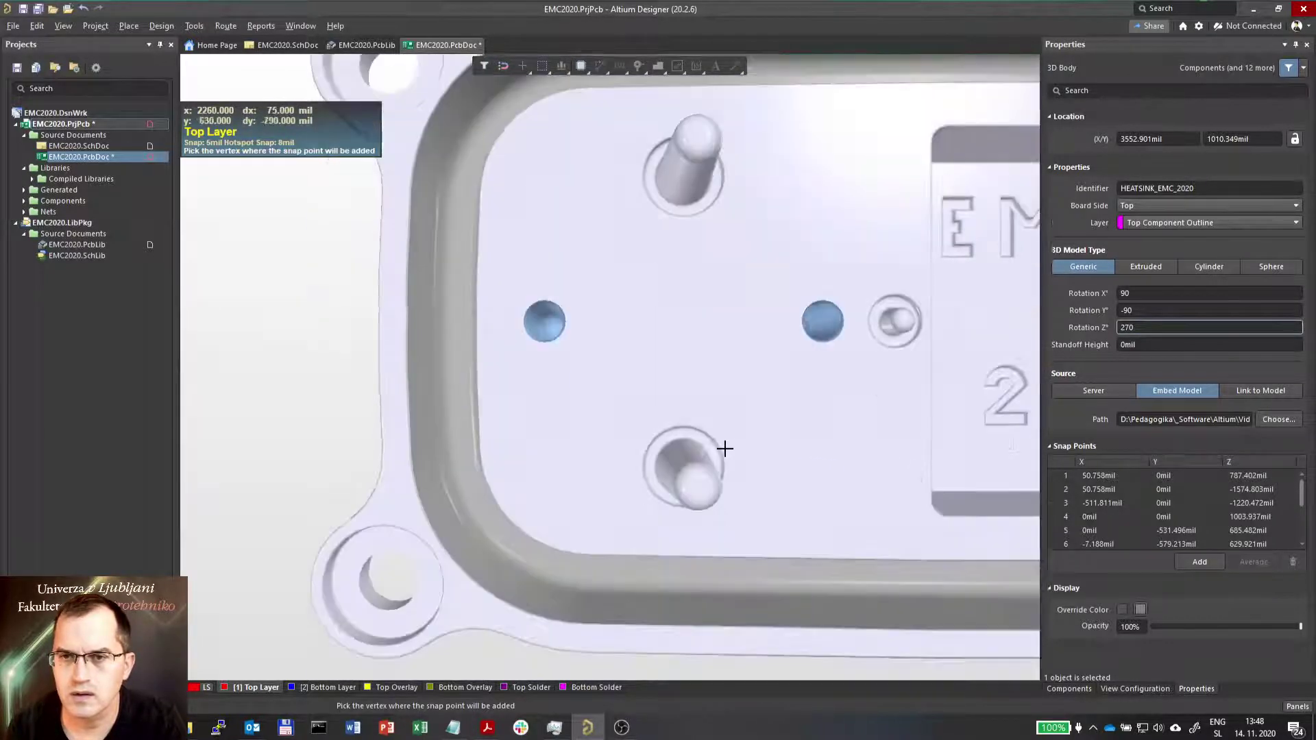
{"action": "left_click", "coordinate": [700, 488]}
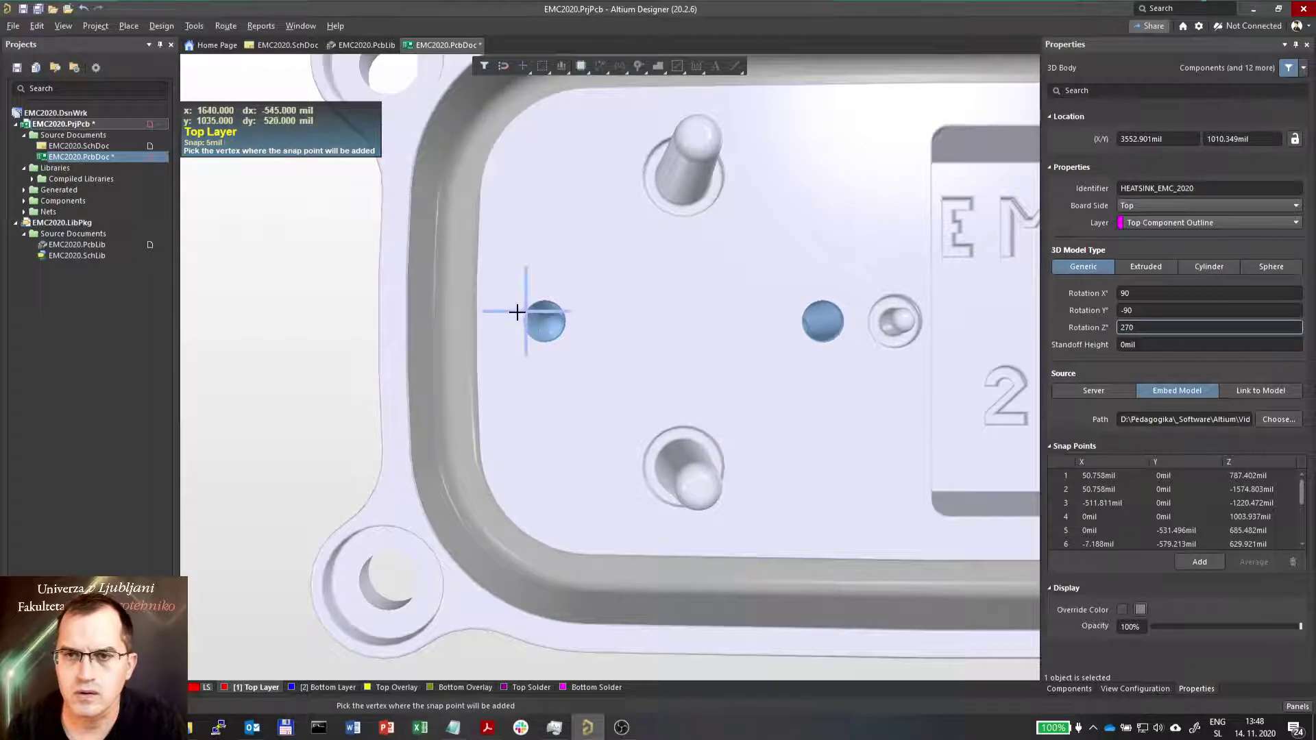
Add a snap point at the centre of the outermost hole beyond the two large pins and end snap point placement.
{"action": "scroll", "coordinate": [523, 312], "scroll_direction": "up", "scroll_amount": 5, "text": "ctrl"}
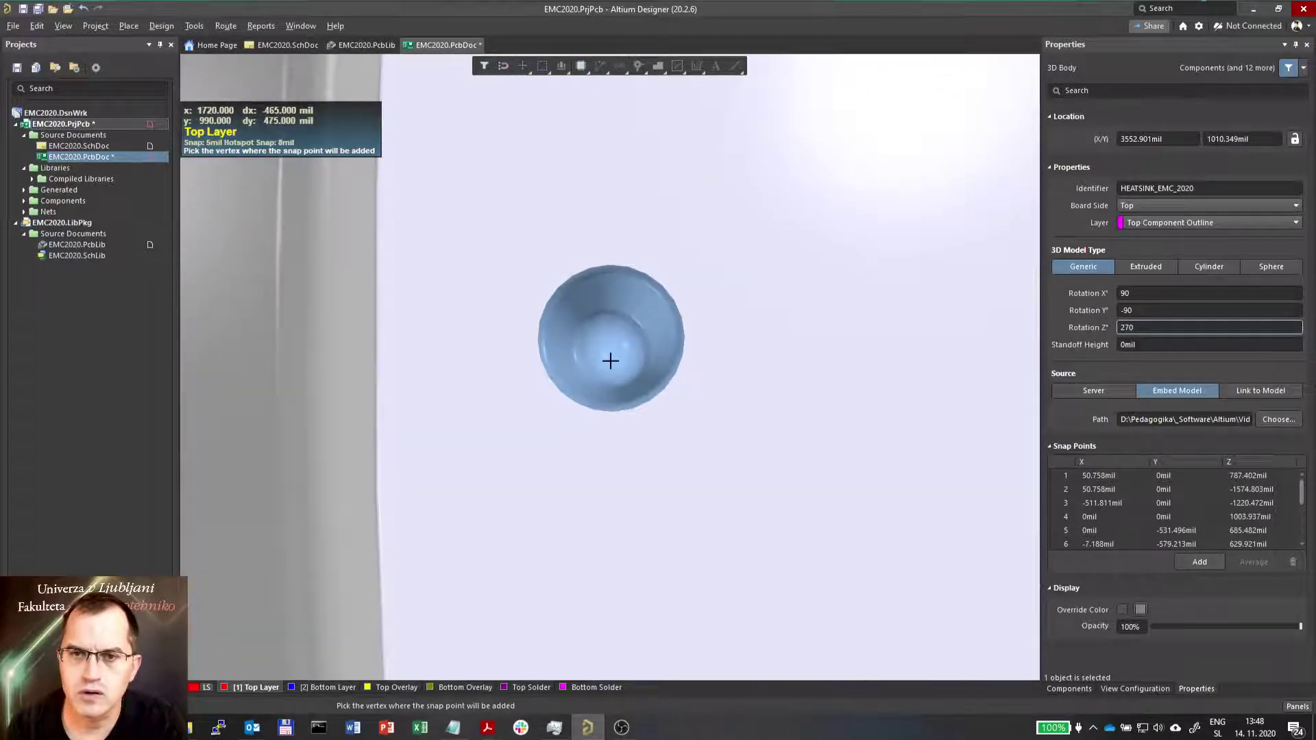
{"action": "left_click", "coordinate": [609, 347]}
{"action": "scroll", "coordinate": [583, 353], "scroll_direction": "down", "scroll_amount": 5, "text": "ctrl"}
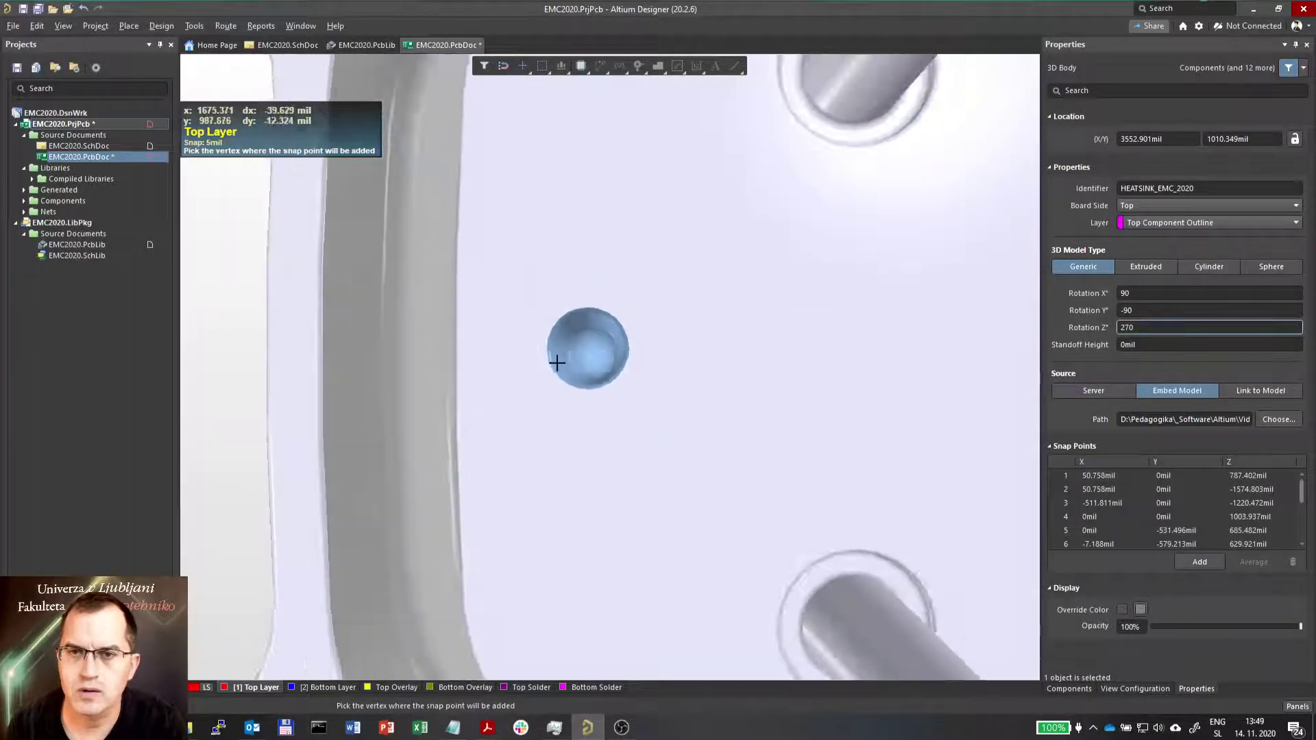
{"action": "scroll", "coordinate": [495, 372], "scroll_direction": "down", "scroll_amount": 6, "text": "ctrl"}
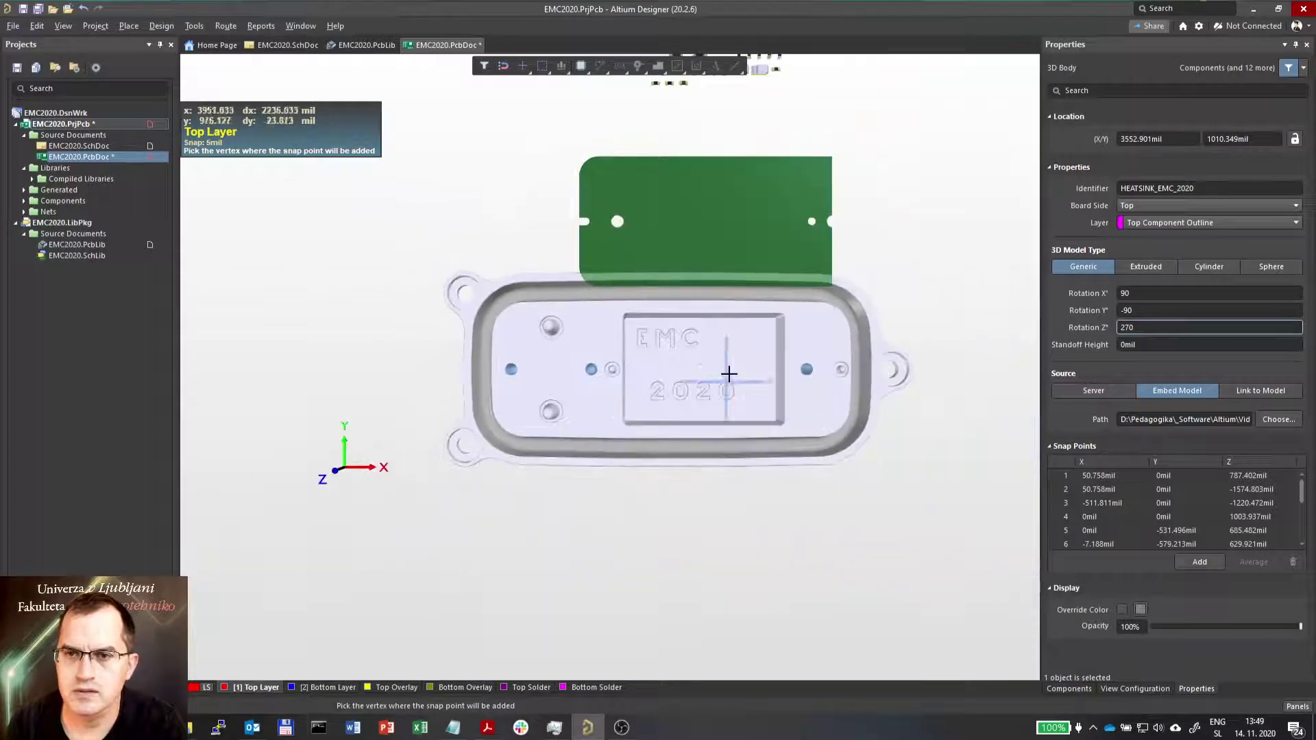
{"action": "scroll", "coordinate": [729, 374], "scroll_direction": "up", "scroll_amount": 1, "text": "ctrl"}
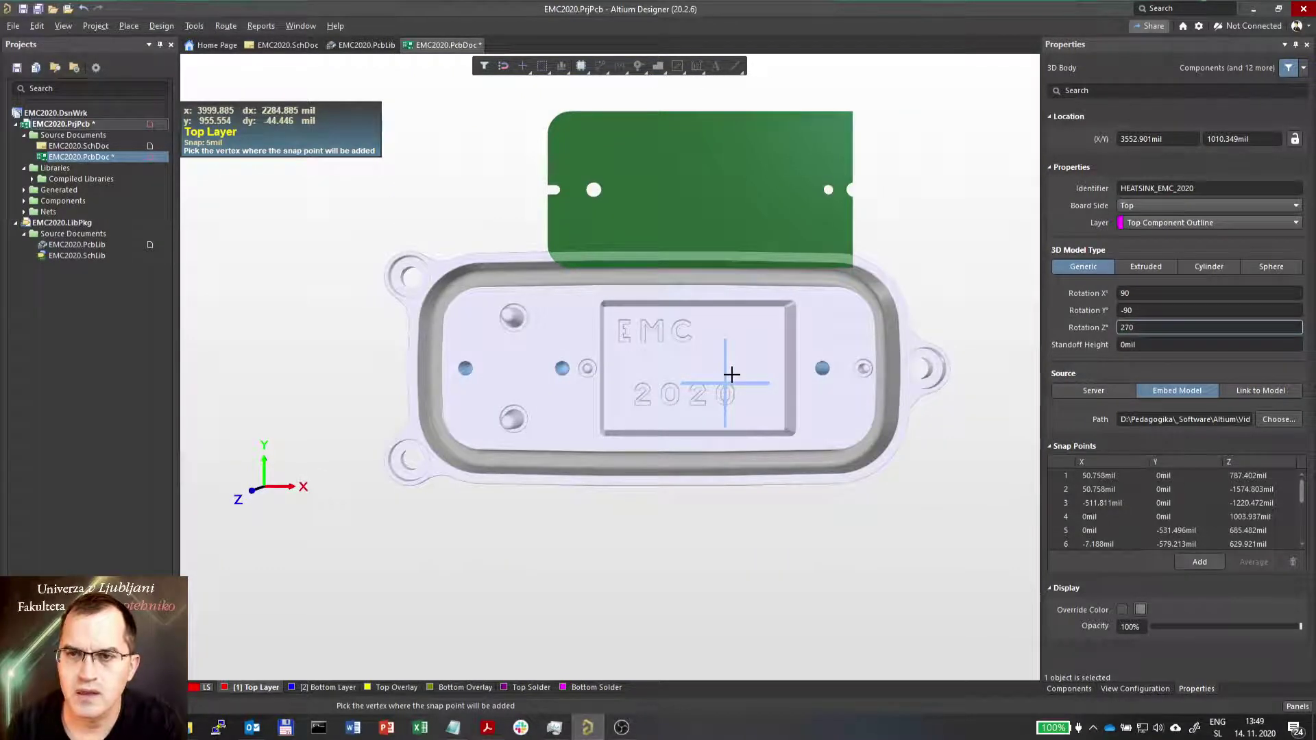
{"action": "scroll", "coordinate": [732, 374], "scroll_direction": "up", "scroll_amount": 1, "text": "ctrl"}
{"action": "left_click", "coordinate": [737, 362]}
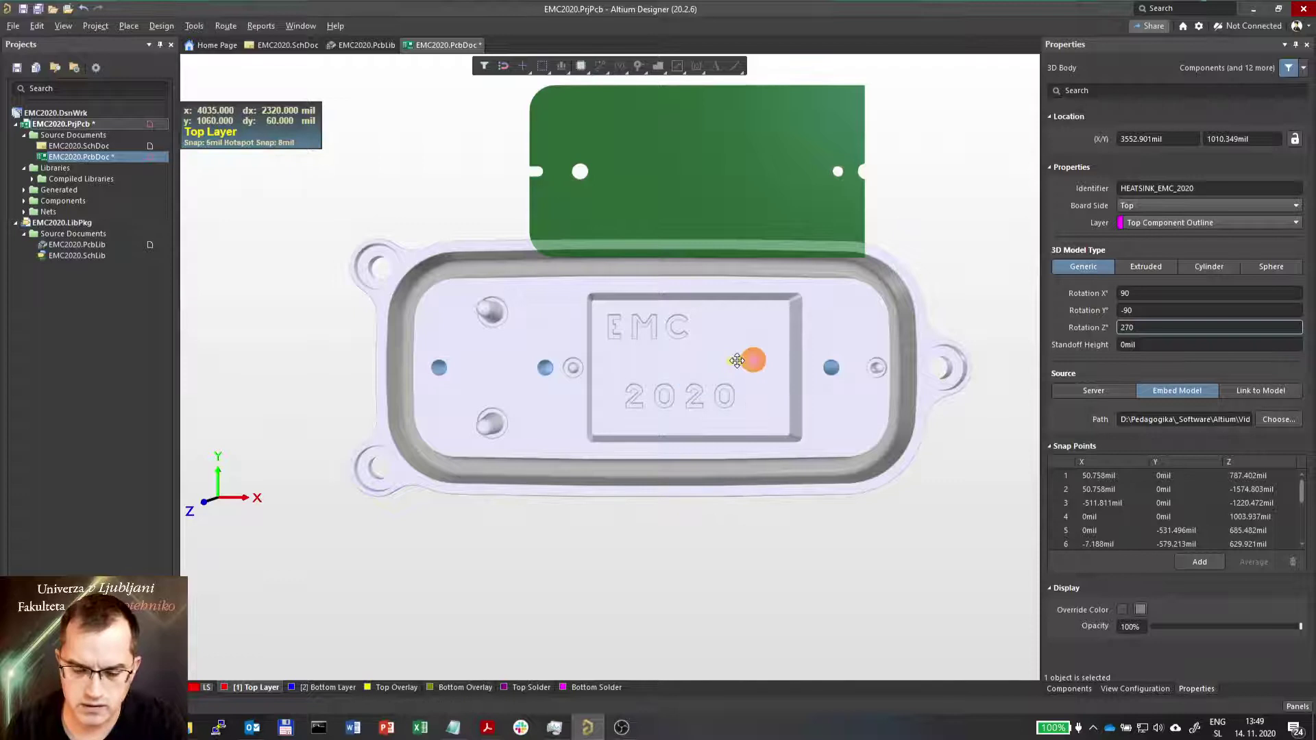
In the 2D view, turn on display of 3D Body Reference Point / Custom Snap Points in the system colors.
{"action": "key", "text": "2"}
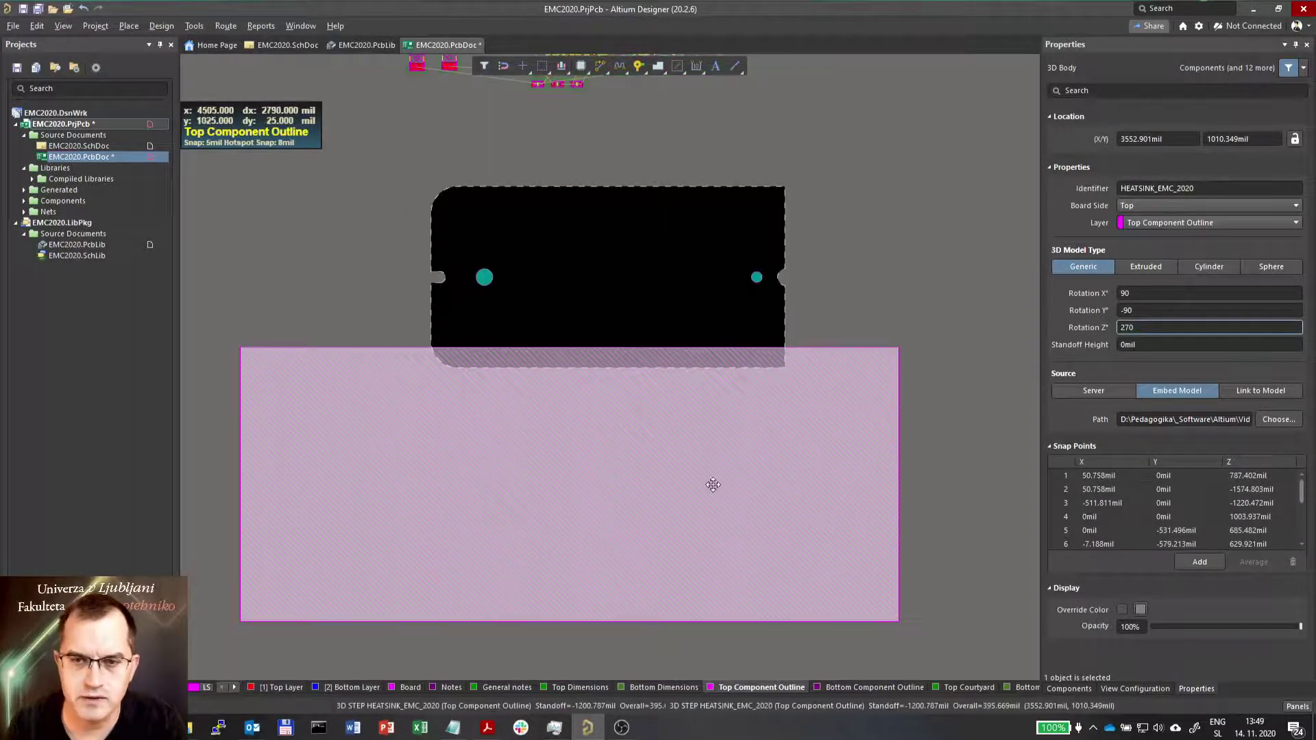
{"action": "key", "text": "3"}
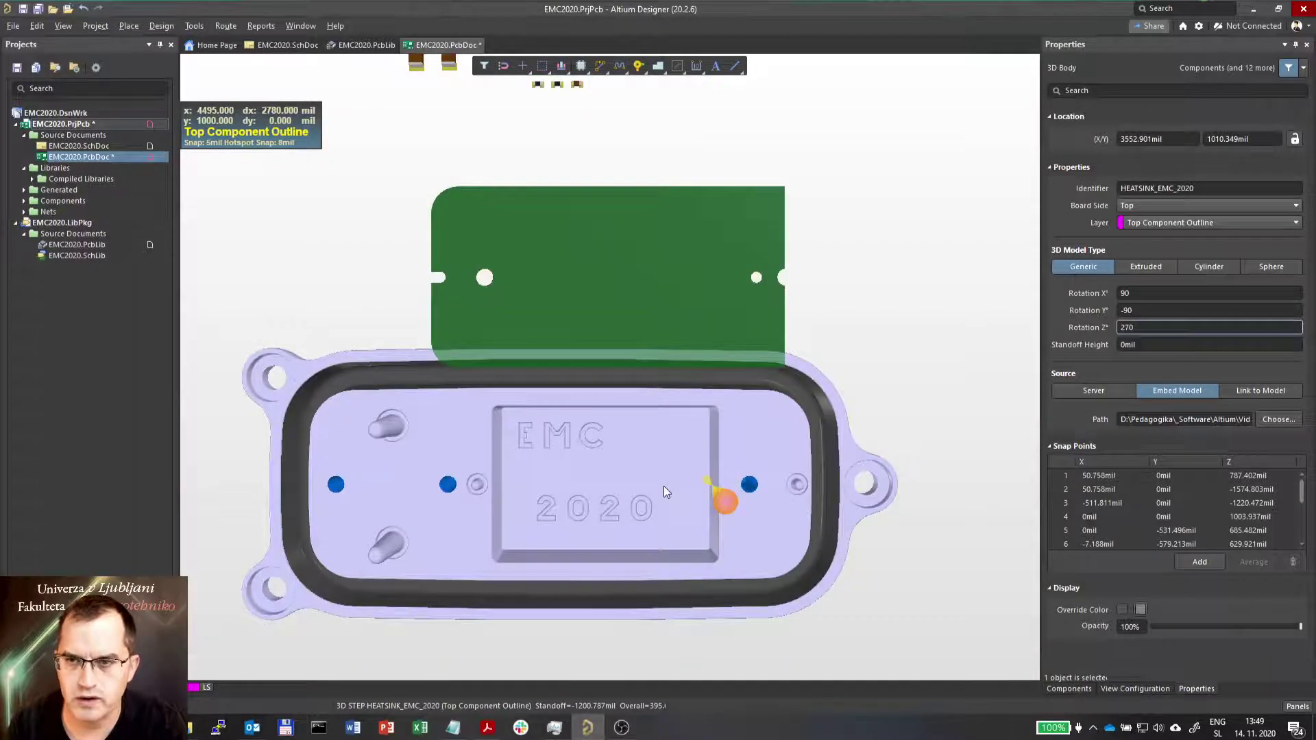
{"action": "key", "text": "2"}
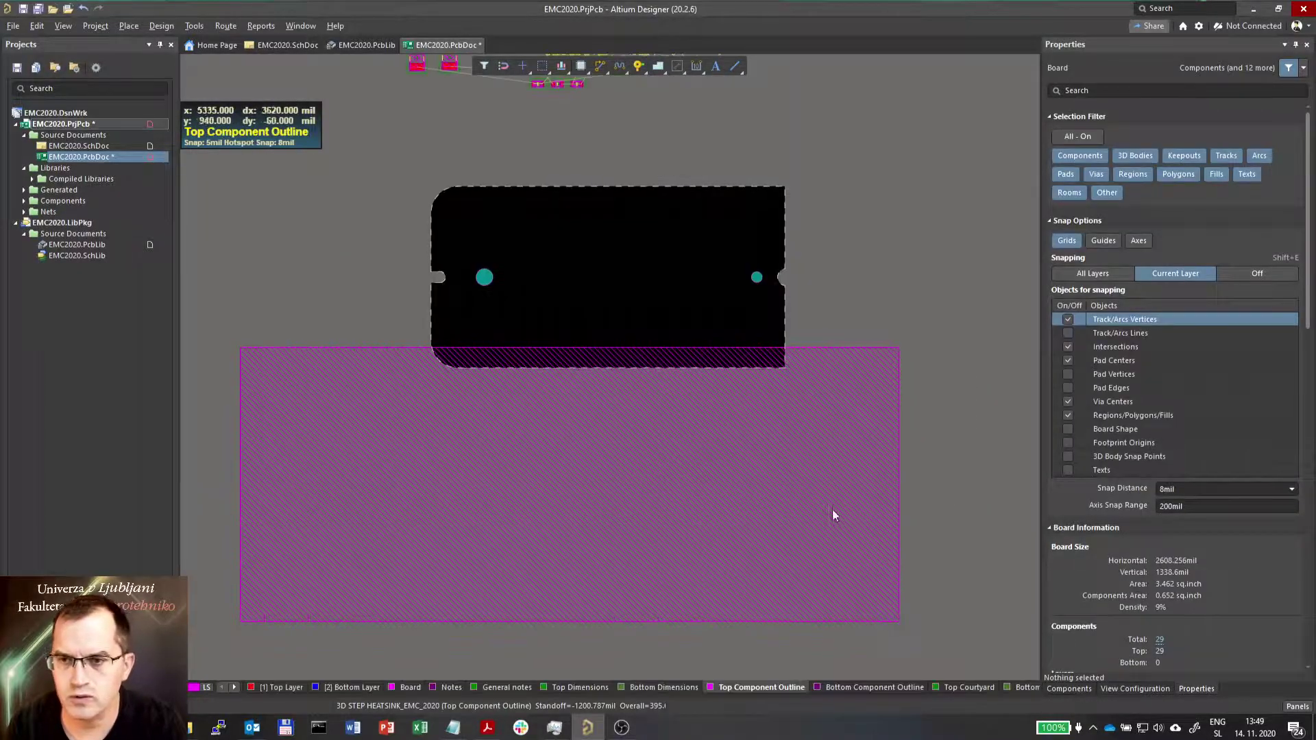
{"action": "left_click", "coordinate": [193, 687]}
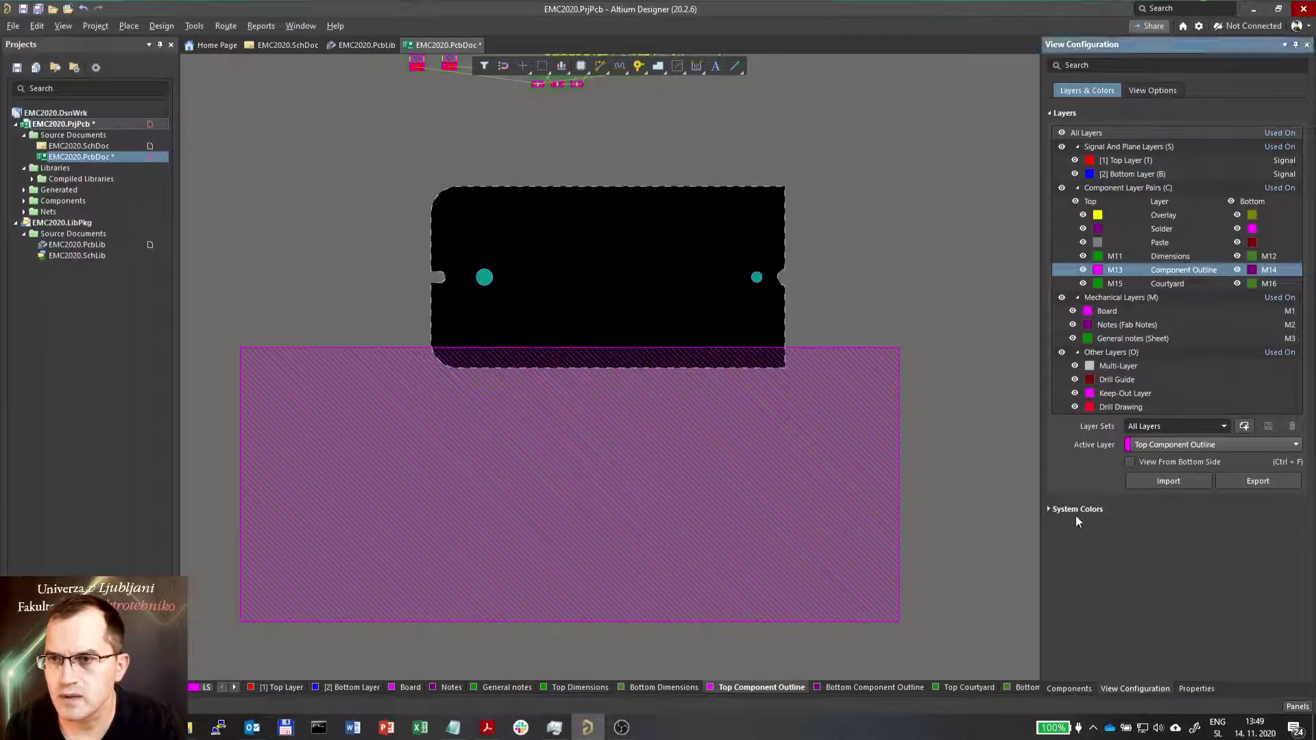
{"action": "left_click", "coordinate": [1051, 510]}
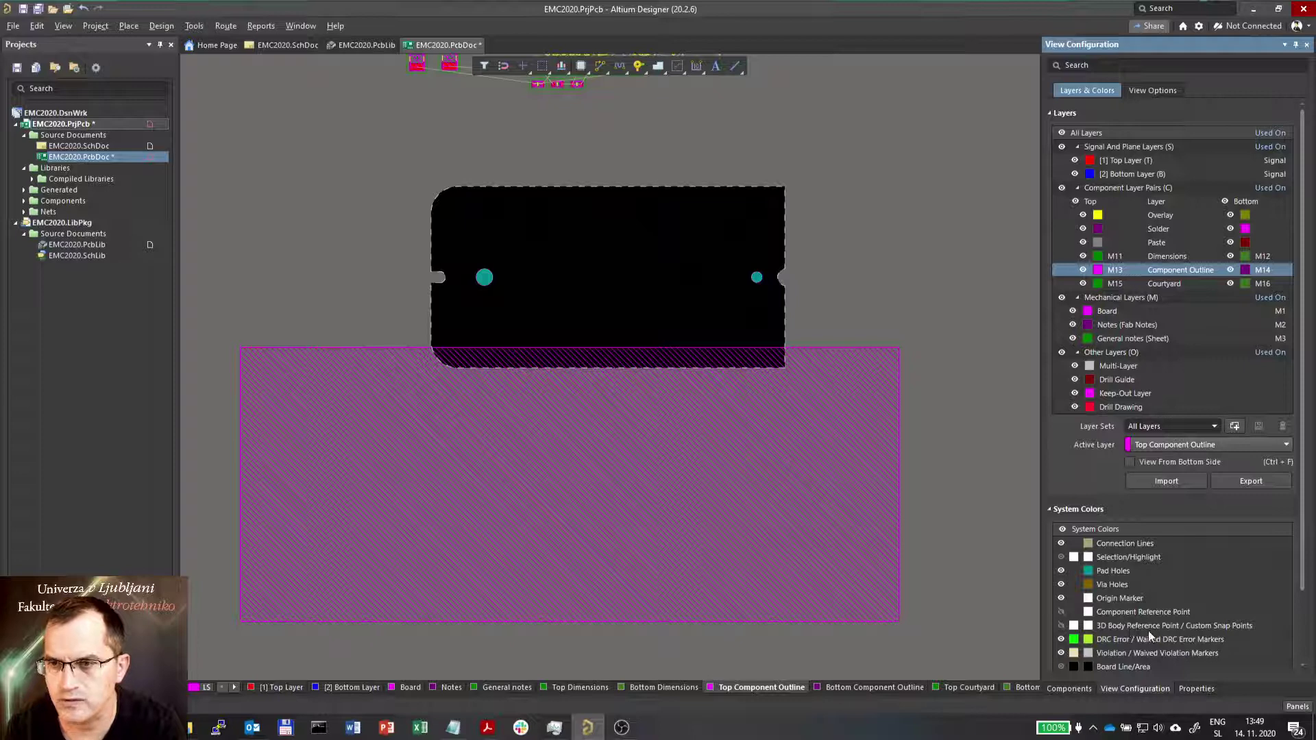
{"action": "left_click", "coordinate": [1061, 626]}
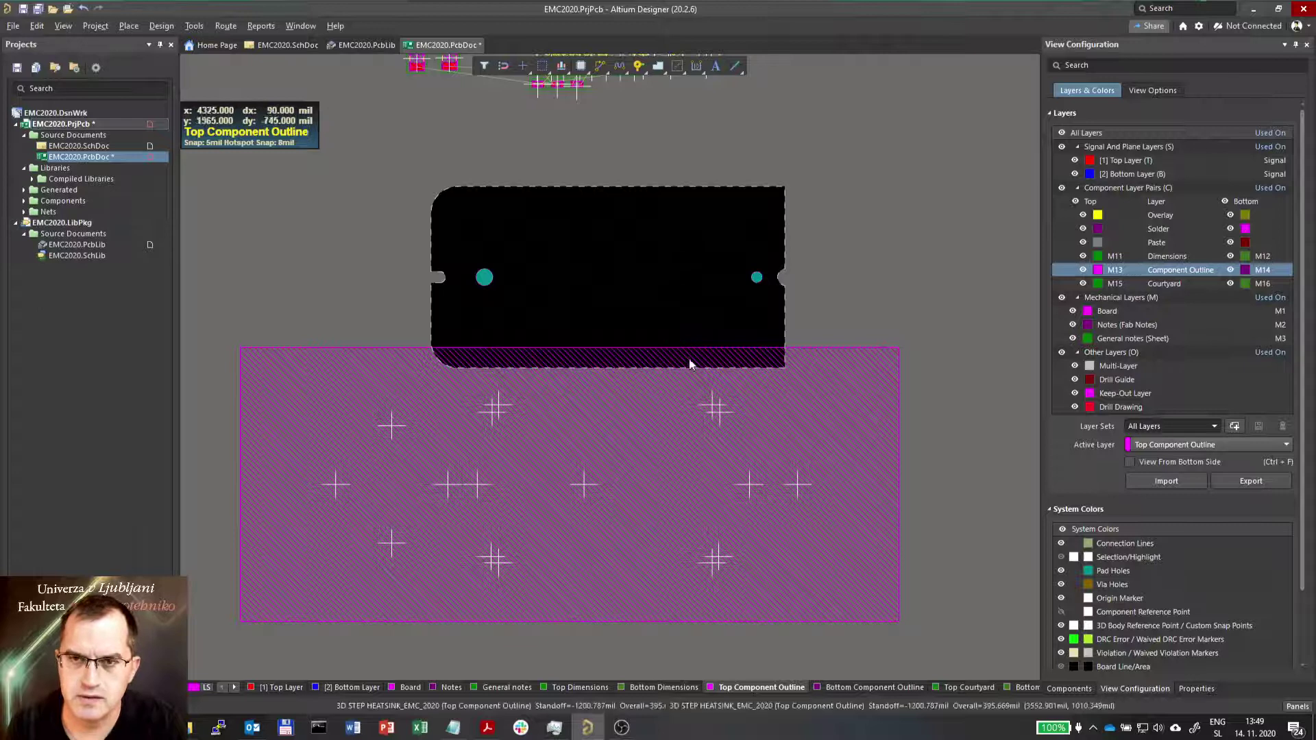
In the 3D view, move the heatsink over the board and flip it to the other board side.
{"action": "key", "text": "3"}
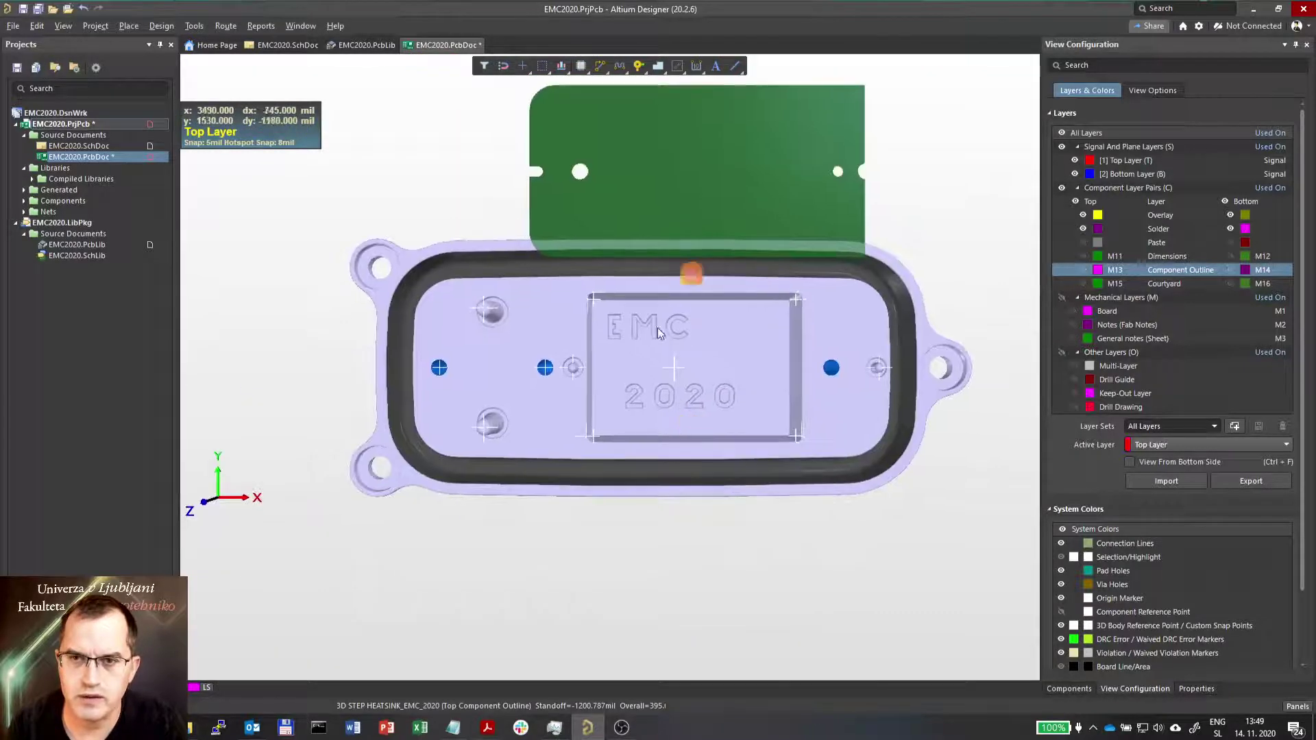
{"action": "left_click_drag", "start_coordinate": [812, 381], "coordinate": [499, 189]}
{"action": "key", "text": "l"}
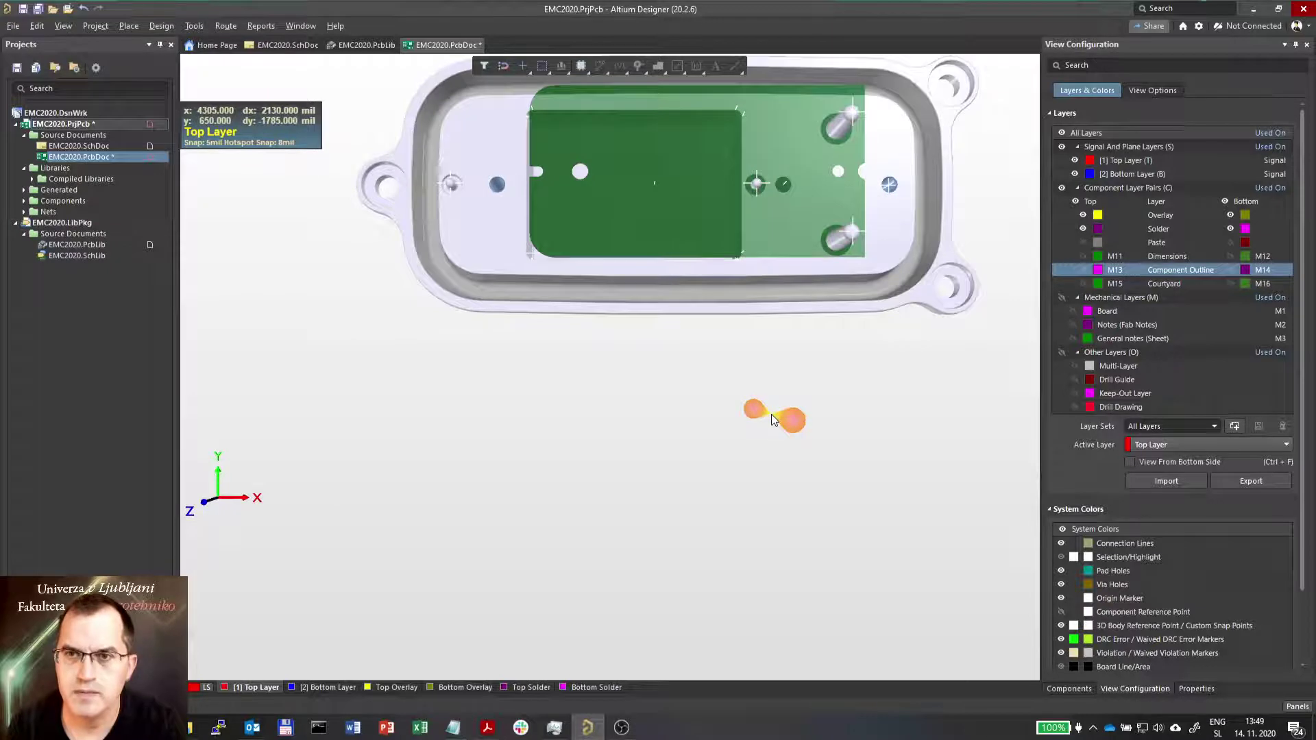
In 2D, move the heatsink by the snap point of its hole nearest the single mounting ear onto the centre of the board's large hole.
{"action": "key", "text": "2"}
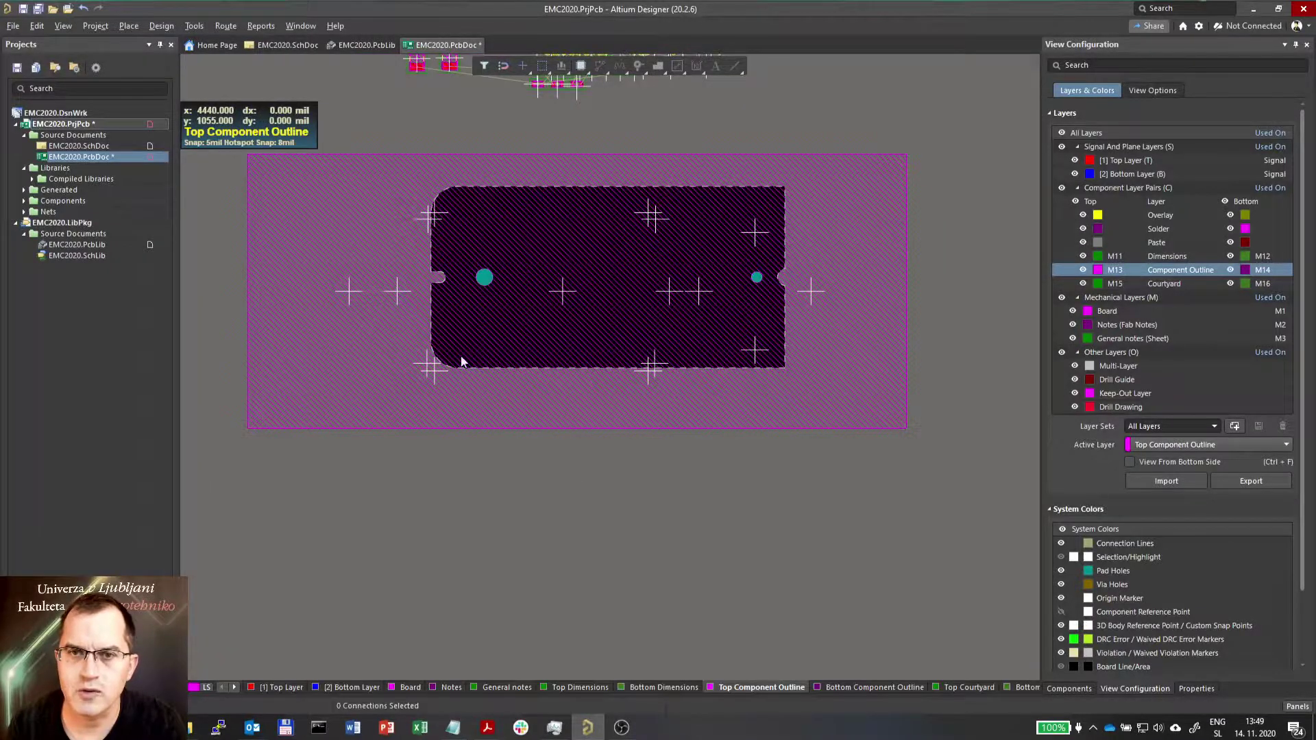
{"action": "scroll", "coordinate": [411, 329], "scroll_direction": "up", "scroll_amount": 2, "text": "ctrl"}
{"action": "scroll", "coordinate": [381, 305], "scroll_direction": "up", "scroll_amount": 1, "text": "ctrl"}
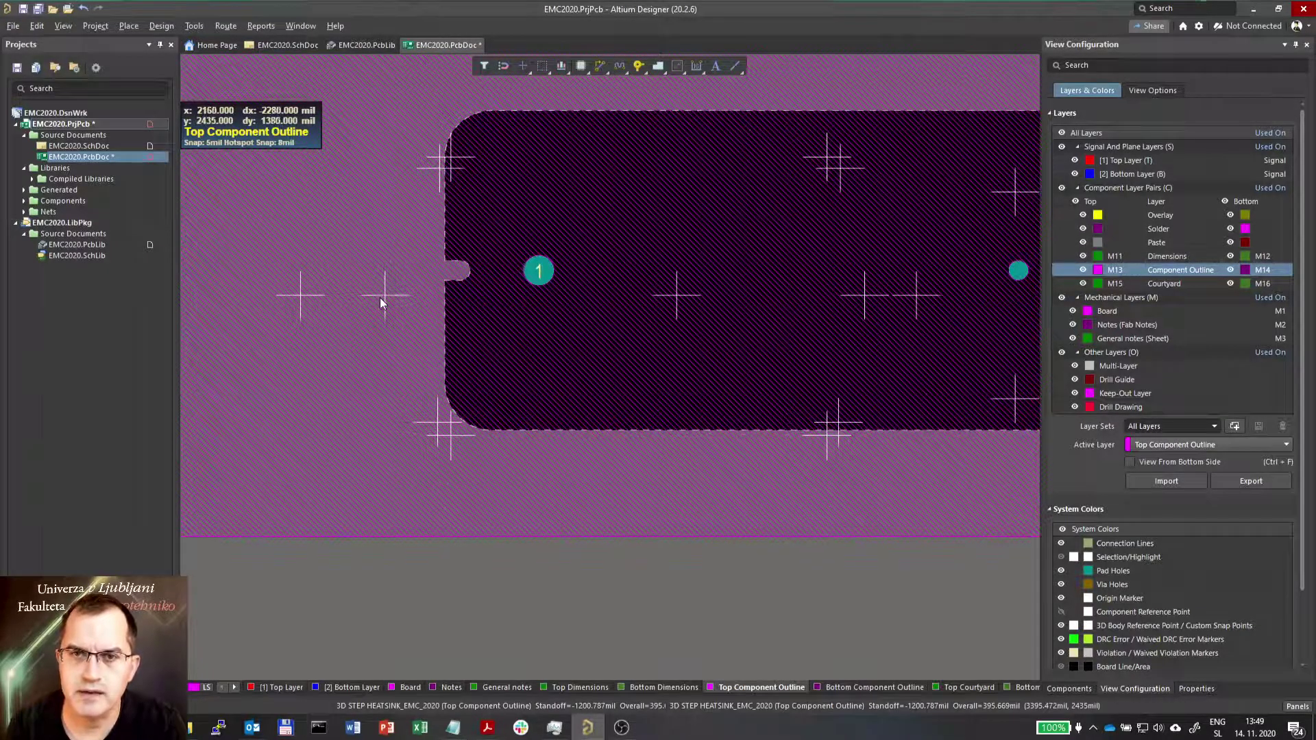
{"action": "left_click_drag", "start_coordinate": [381, 302], "coordinate": [541, 274]}
{"action": "scroll", "coordinate": [447, 356], "scroll_direction": "down", "scroll_amount": 1, "text": "ctrl"}
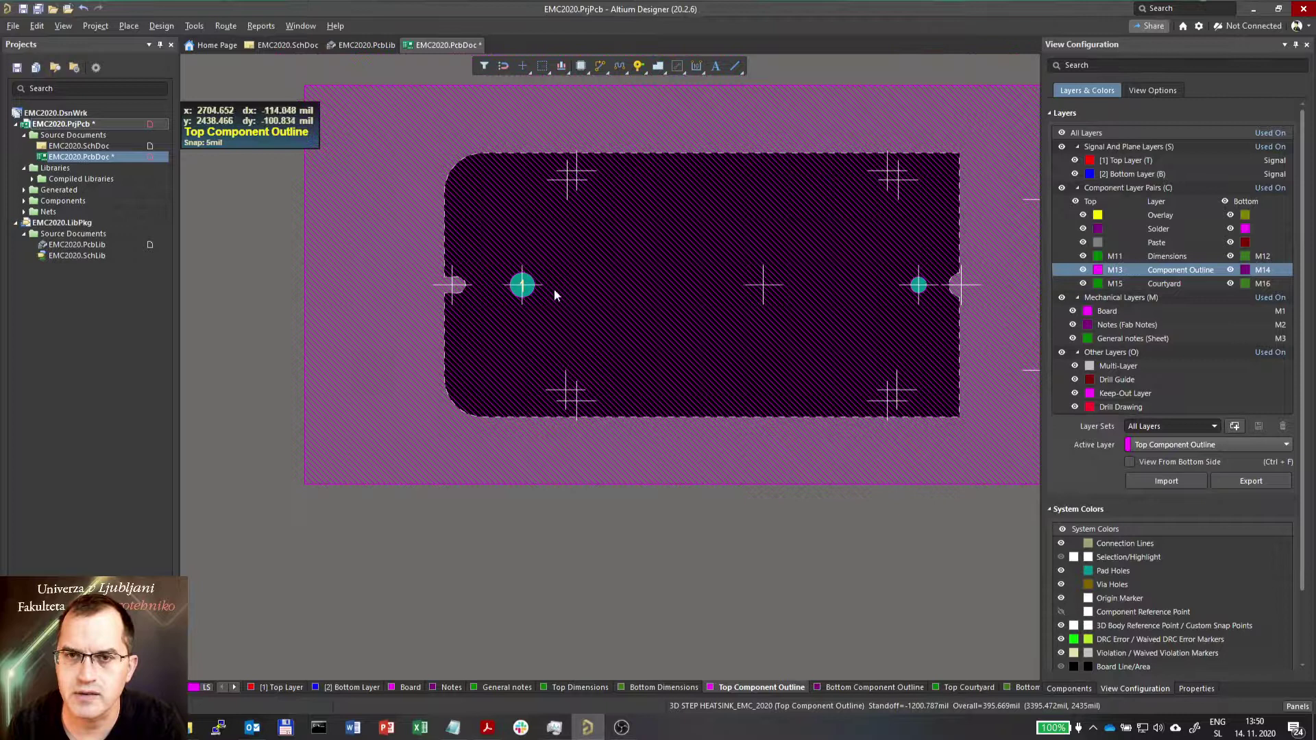
Examine how the heatsink's snap points line up with the board's holes and notches in 2D and 3D.
{"action": "scroll", "coordinate": [919, 285], "scroll_direction": "up", "scroll_amount": 1, "text": "ctrl"}
{"action": "scroll", "coordinate": [922, 286], "scroll_direction": "up", "scroll_amount": 2, "text": "ctrl"}
{"action": "scroll", "coordinate": [687, 348], "scroll_direction": "down", "scroll_amount": 2, "text": "ctrl"}
{"action": "scroll", "coordinate": [837, 307], "scroll_direction": "up", "scroll_amount": 2, "text": "ctrl"}
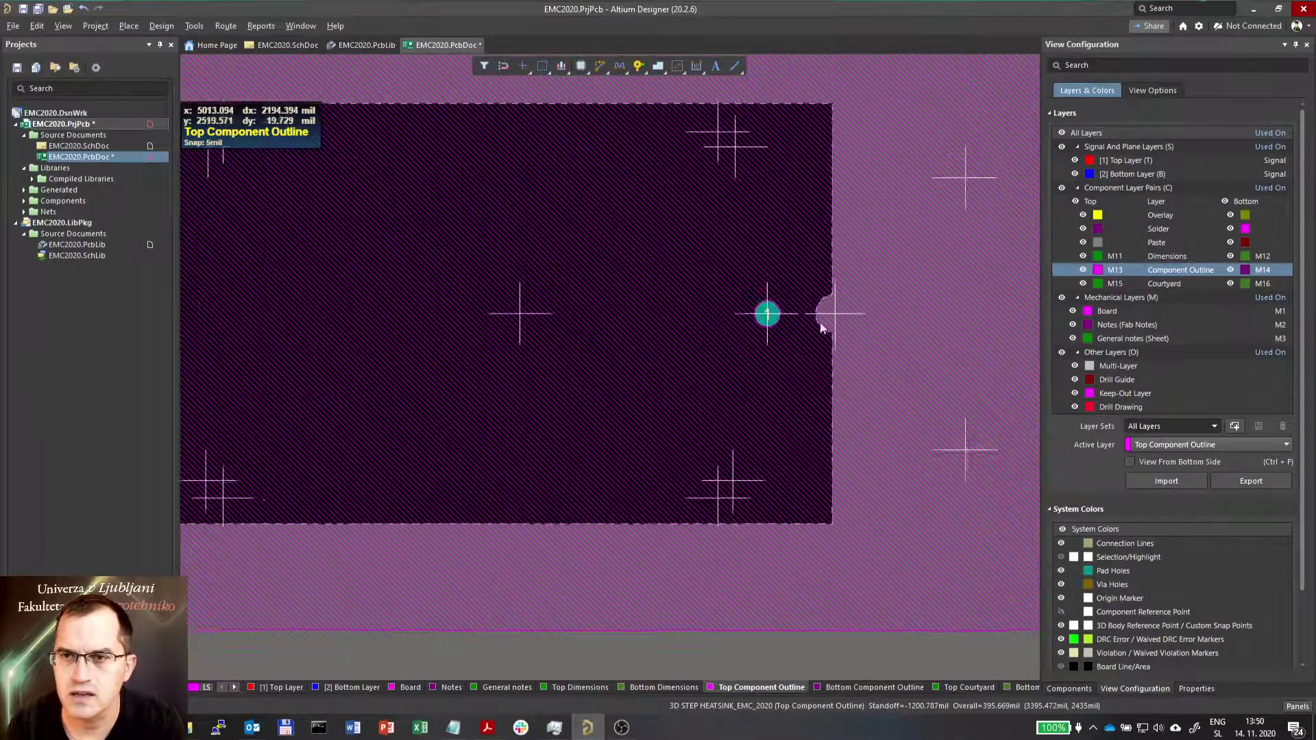
{"action": "scroll", "coordinate": [838, 308], "scroll_direction": "down", "scroll_amount": 2, "text": "ctrl"}
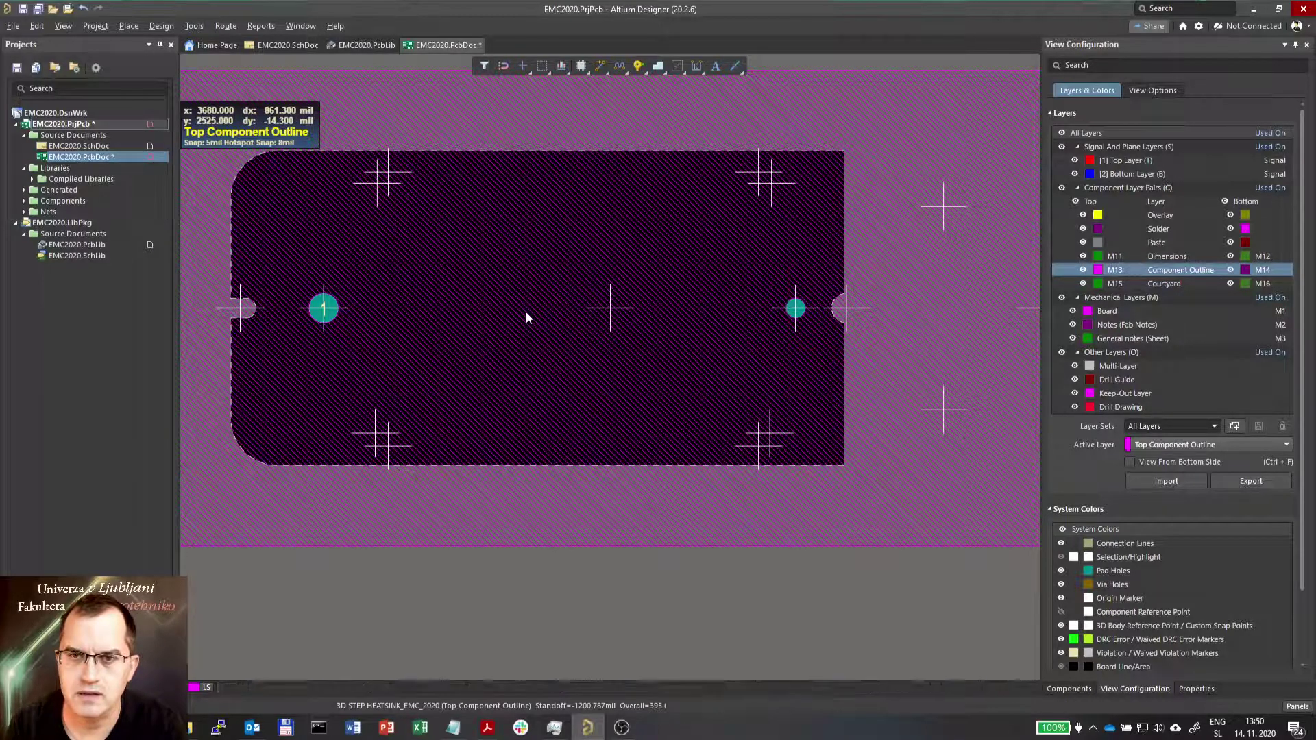
{"action": "key", "text": "3"}
{"action": "right_click_drag", "start_coordinate": [799, 194], "coordinate": [655, 409]}
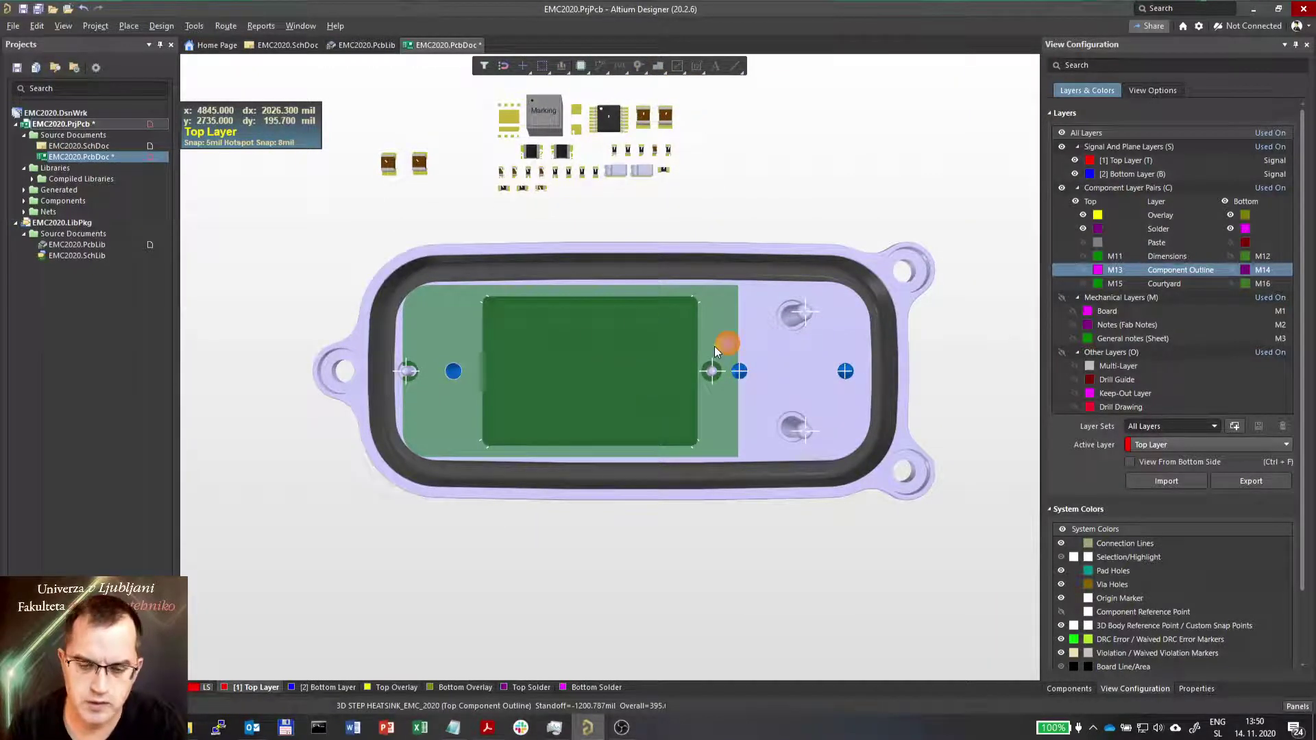
{"action": "key", "text": "2"}
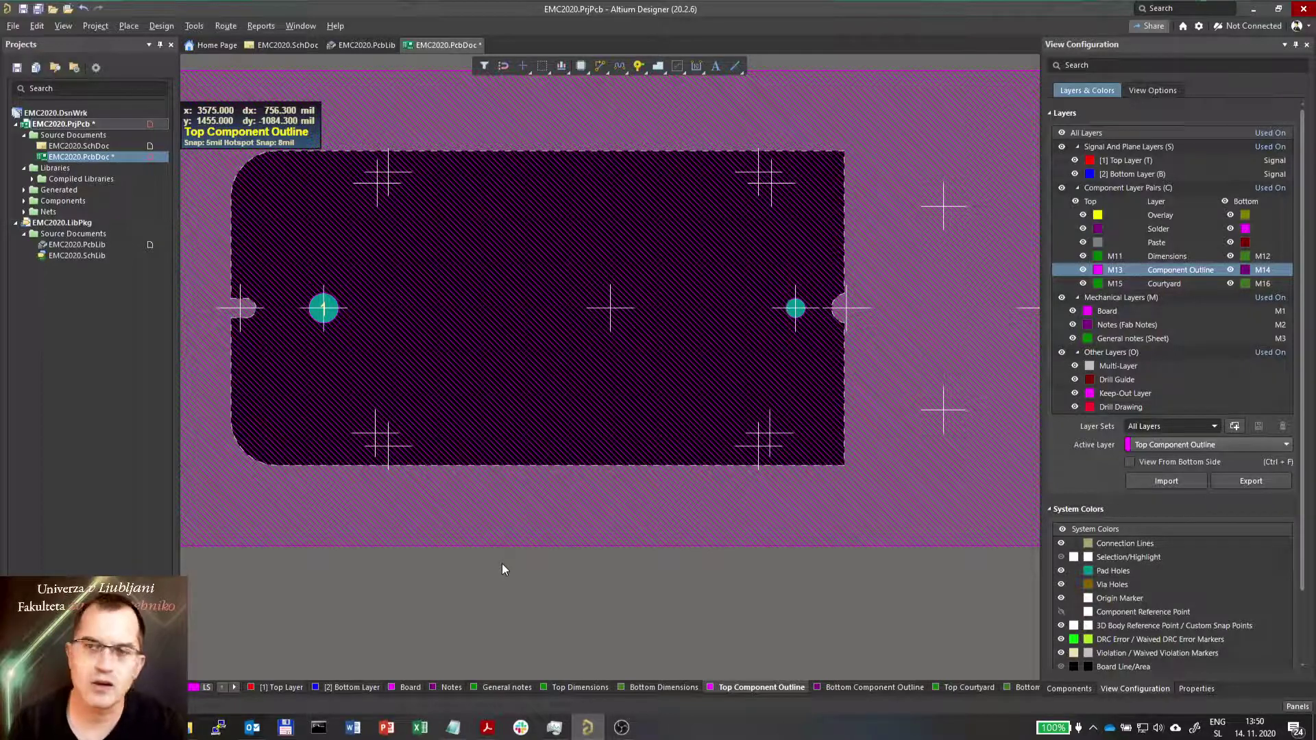
Add mechanical layer 4 named "Height area" and make it the active layer.
{"action": "right_click", "coordinate": [1133, 271]}
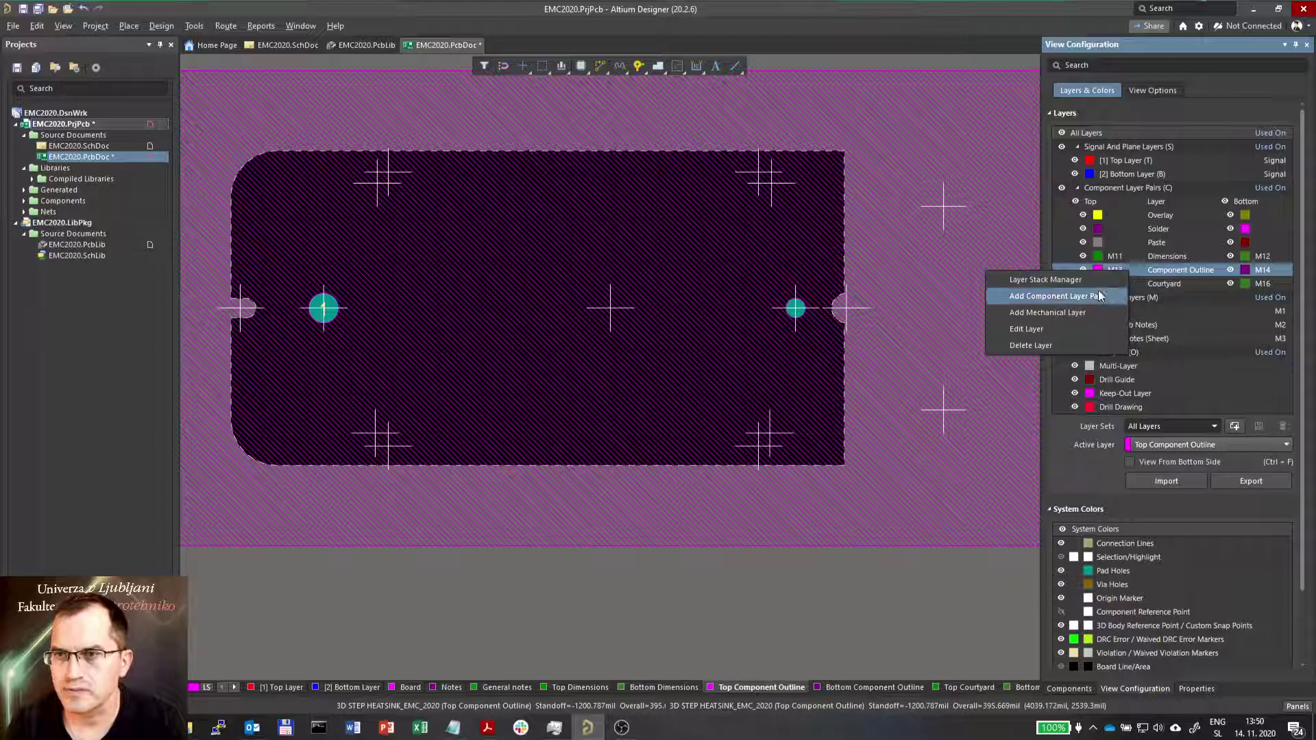
{"action": "left_click", "coordinate": [1089, 312]}
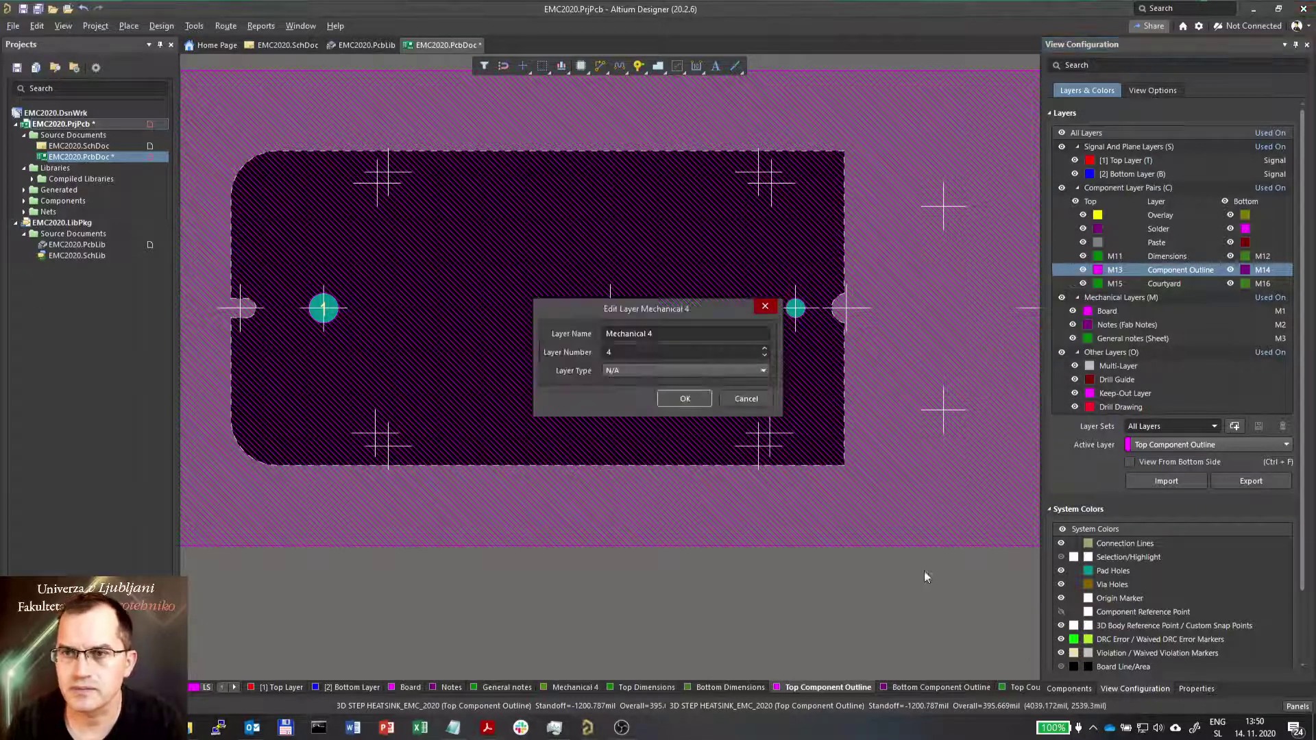
{"action": "double_click", "coordinate": [643, 332]}
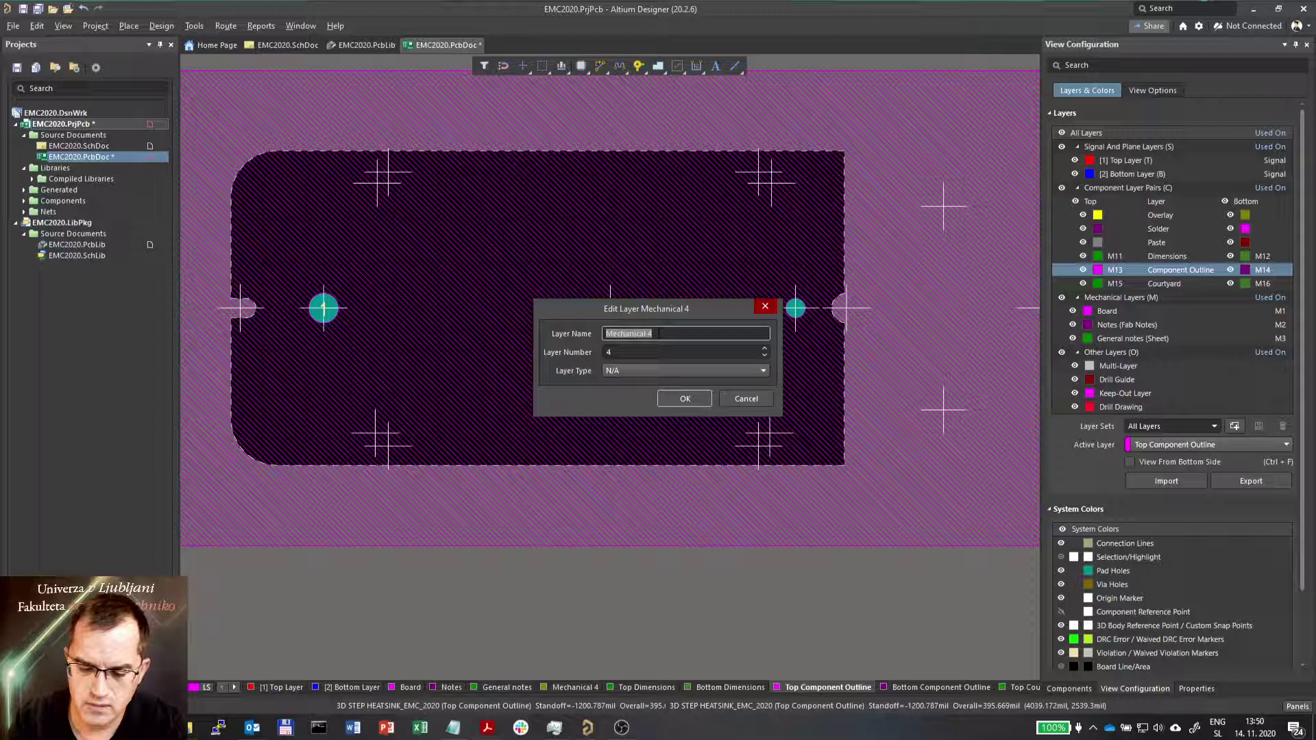
{"action": "type", "text": "Height area"}
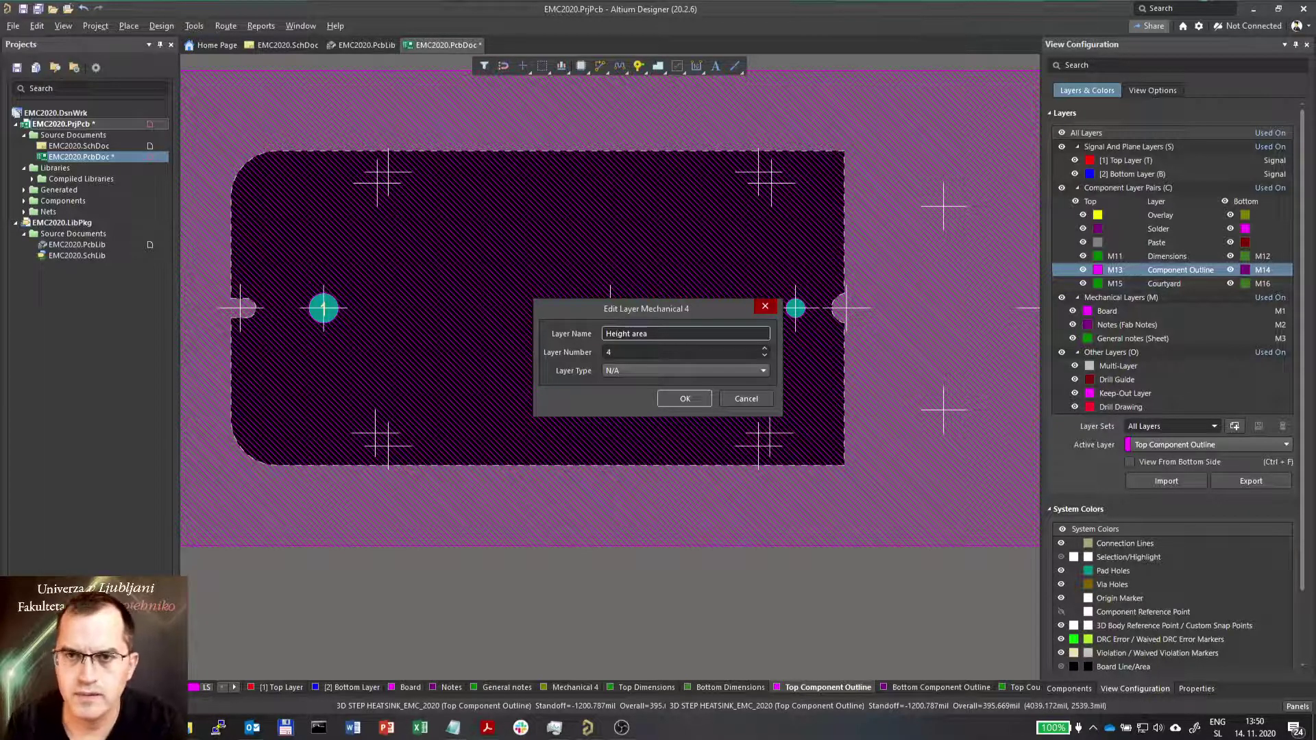
{"action": "left_click", "coordinate": [684, 399]}
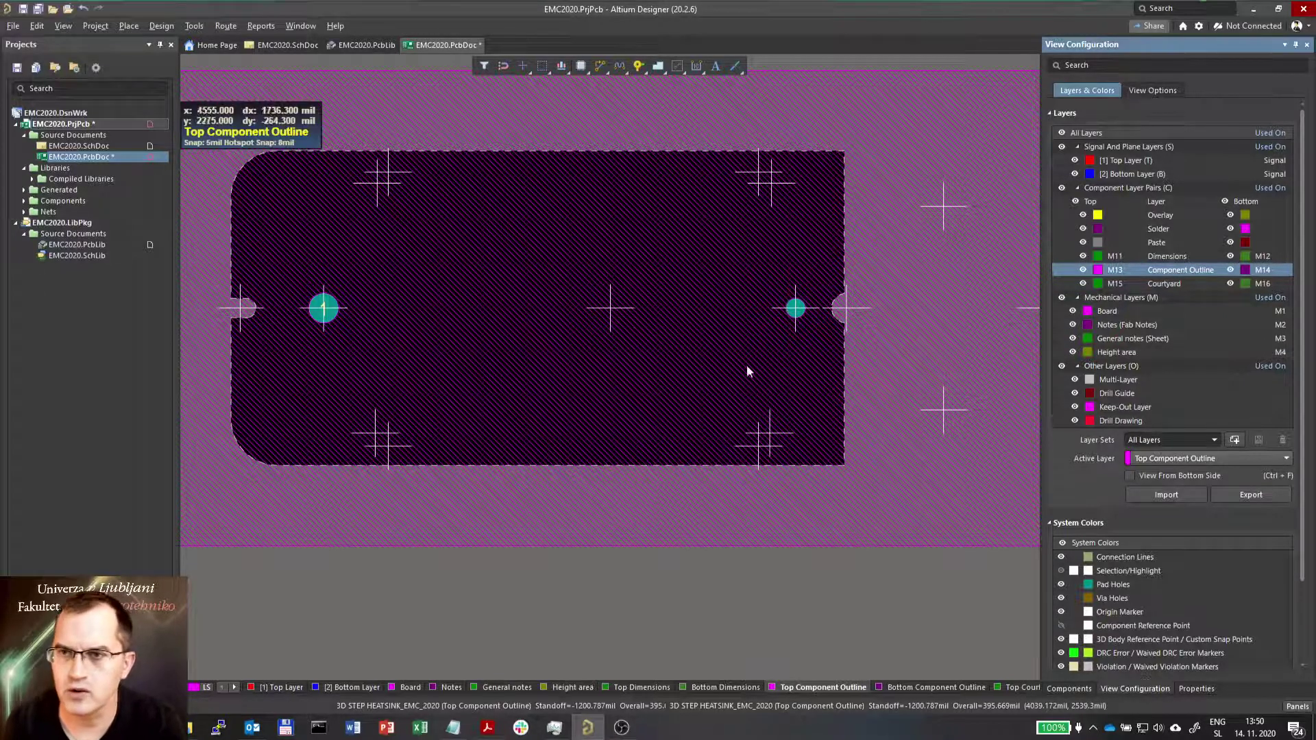
{"action": "left_click", "coordinate": [1144, 351]}
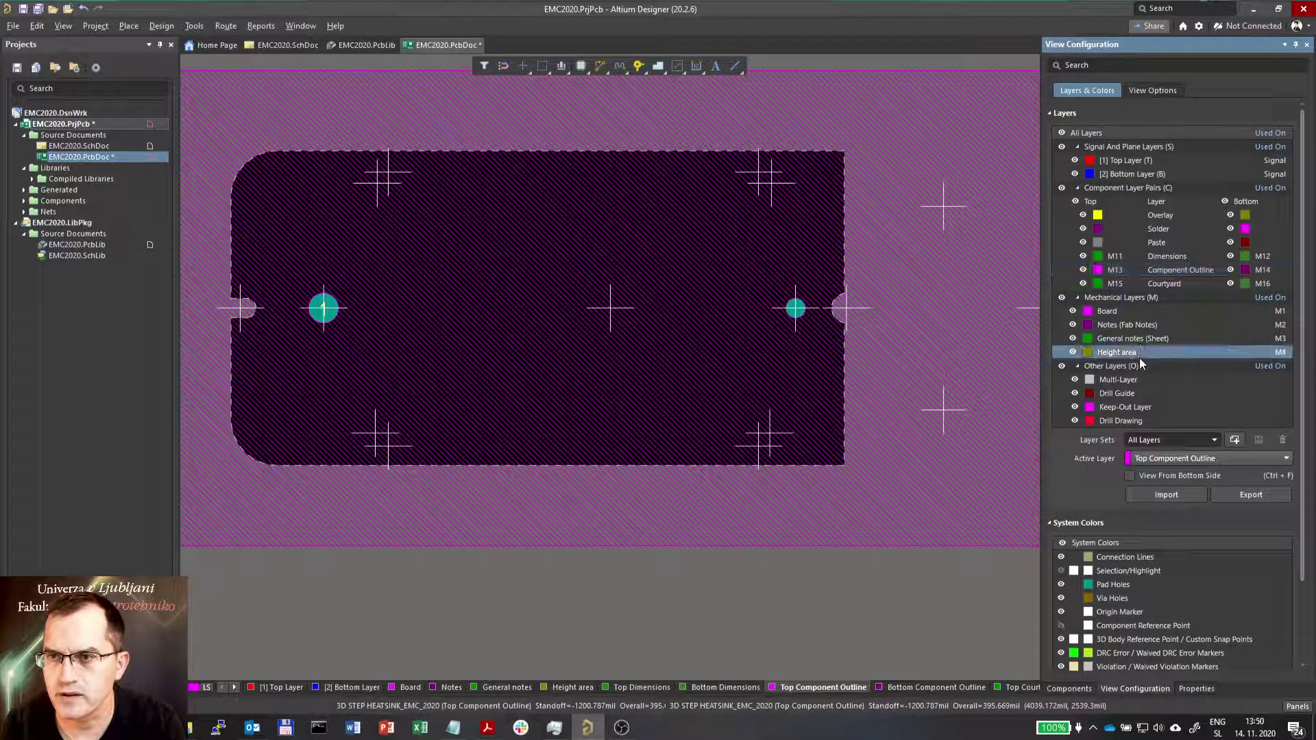
{"action": "left_click", "coordinate": [572, 689]}
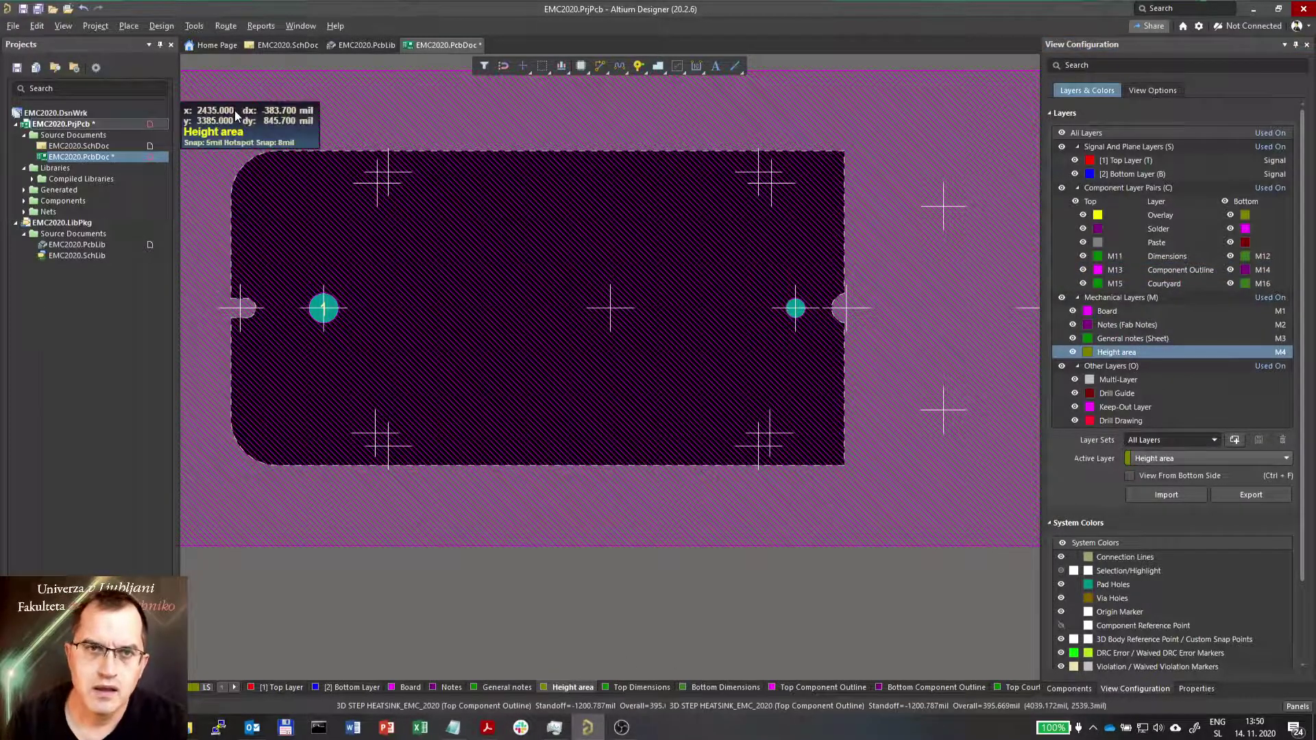
{"action": "left_click", "coordinate": [129, 26]}
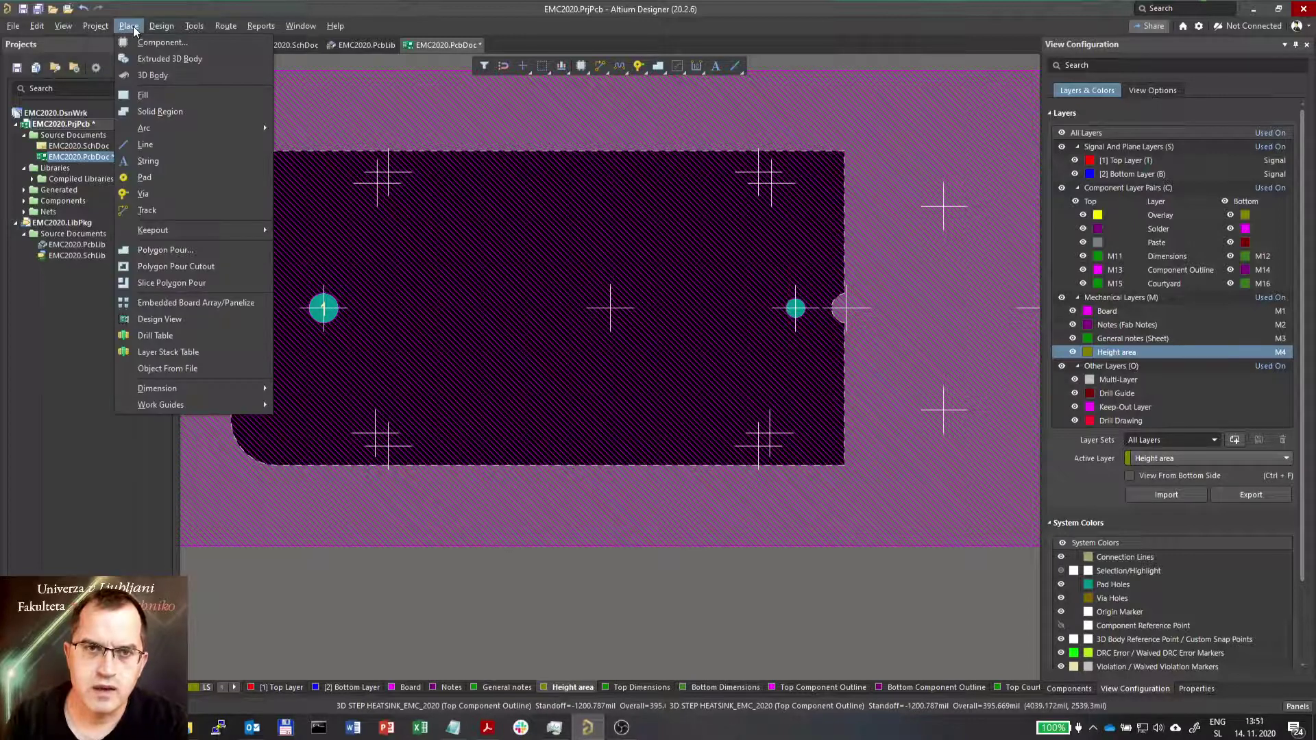
{"action": "left_click", "coordinate": [157, 144]}
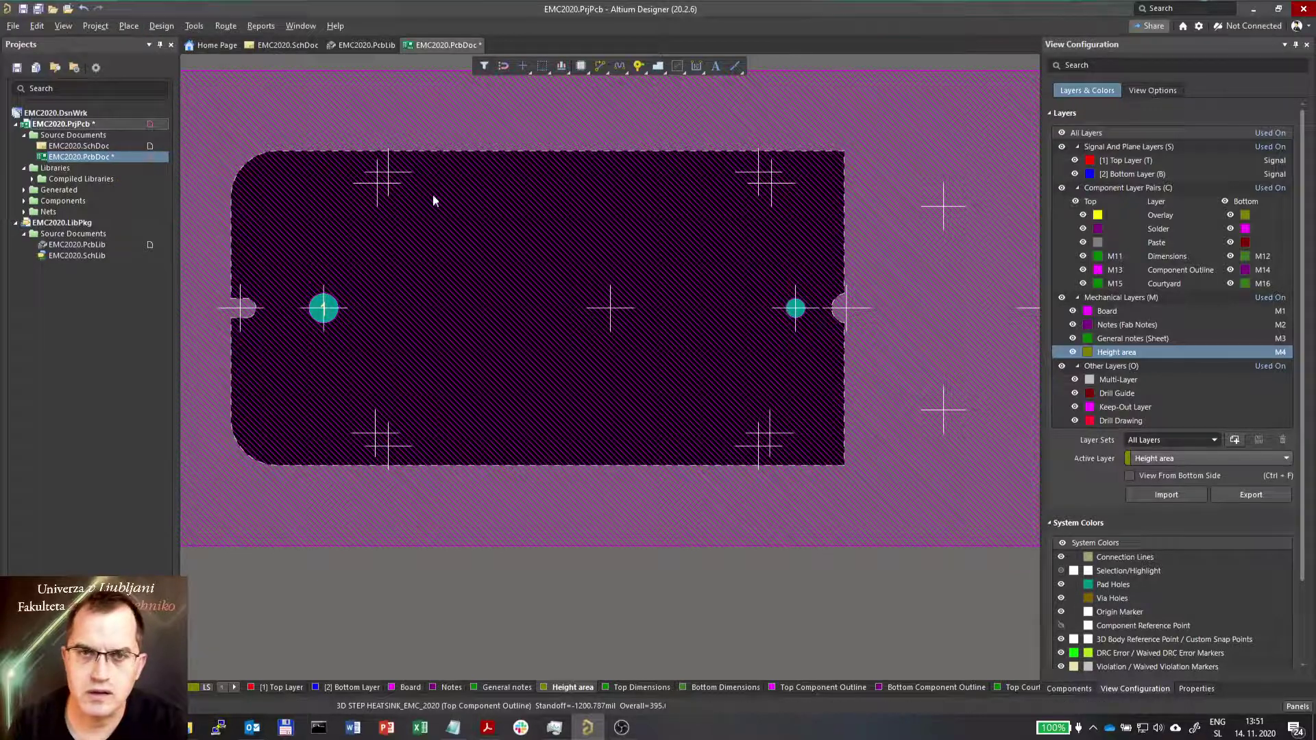
{"action": "scroll", "coordinate": [431, 199], "scroll_direction": "up", "scroll_amount": 1, "text": "ctrl"}
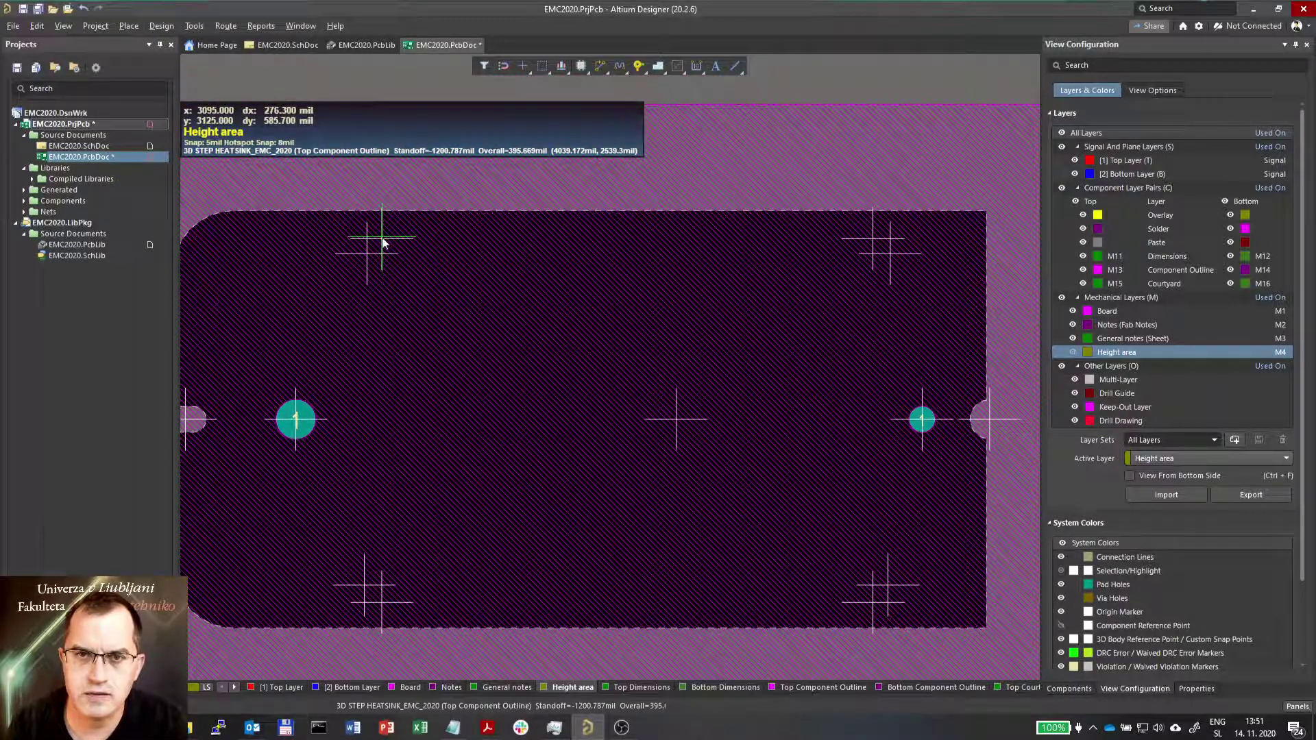
{"action": "scroll", "coordinate": [382, 244], "scroll_direction": "up", "scroll_amount": 2, "text": "ctrl"}
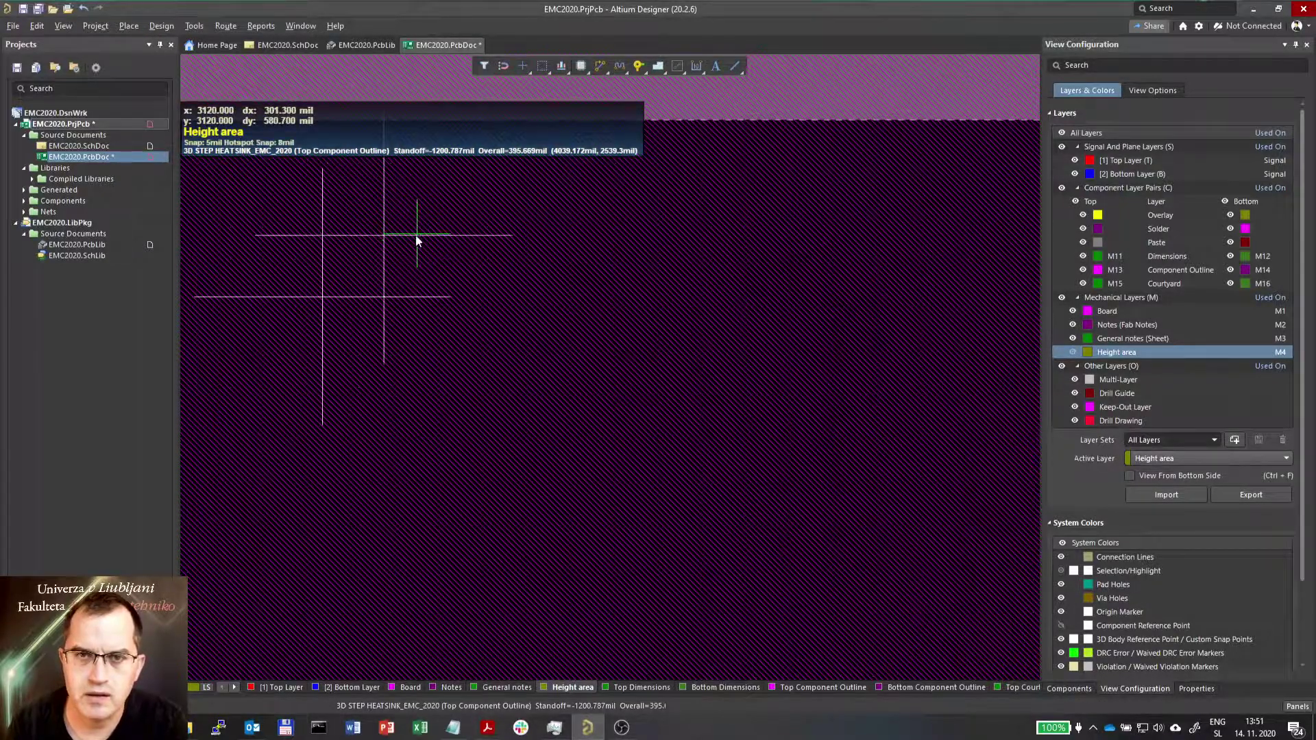
{"action": "key", "text": "g"}
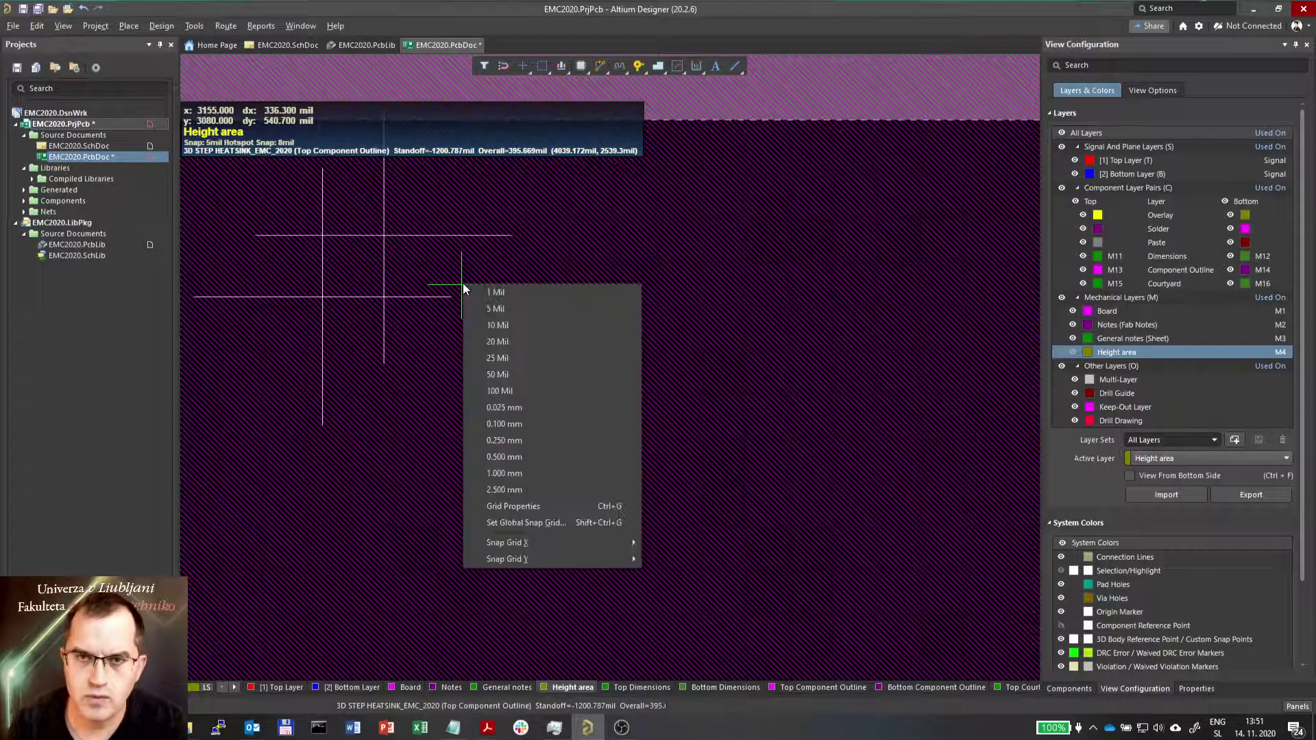
{"action": "key", "text": "Escape"}
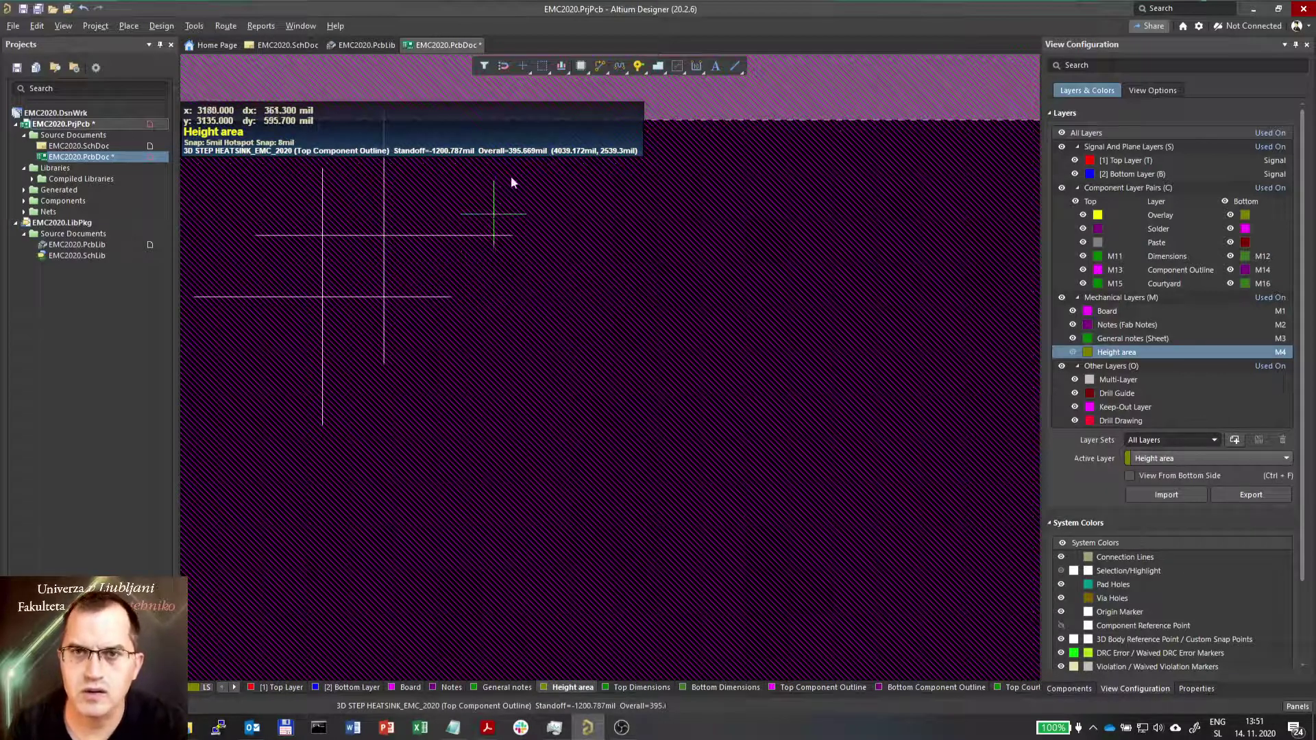
Set the snap grid to 1.000 mm.
{"action": "left_click", "coordinate": [502, 66]}
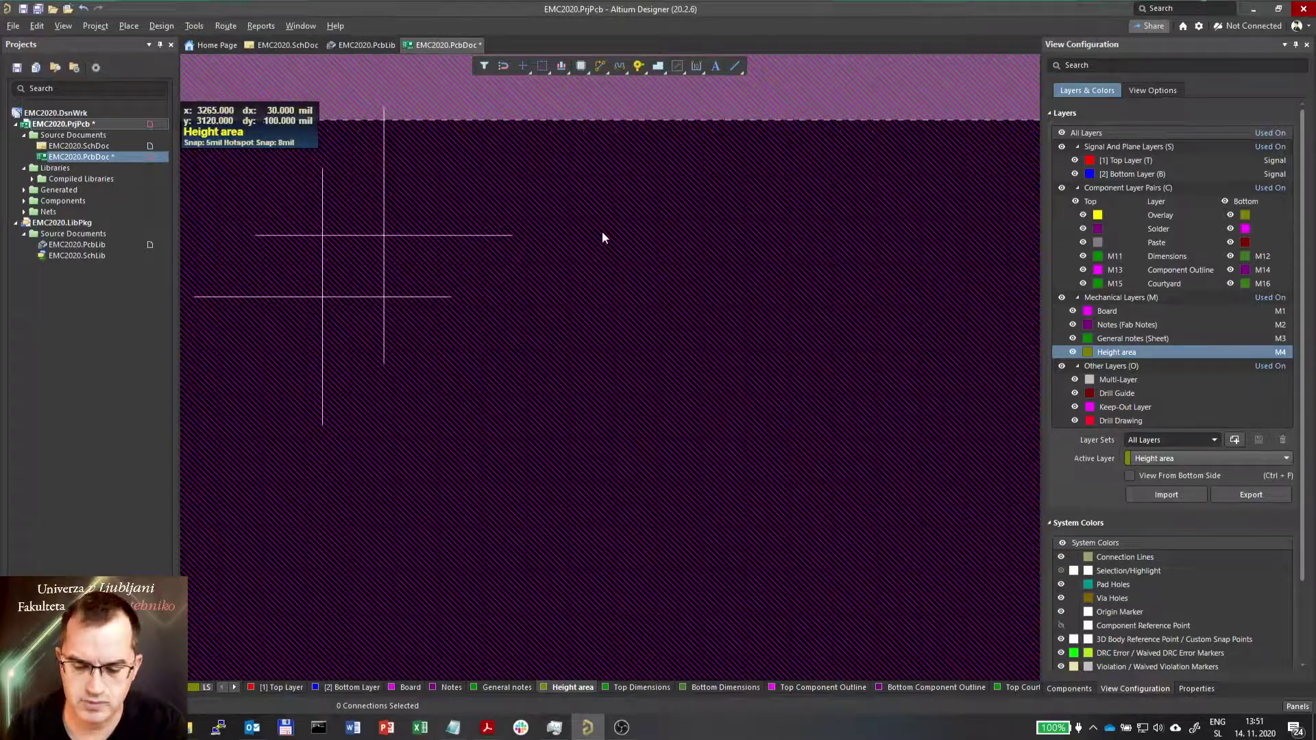
{"action": "key", "text": "g"}
{"action": "left_click", "coordinate": [692, 424]}
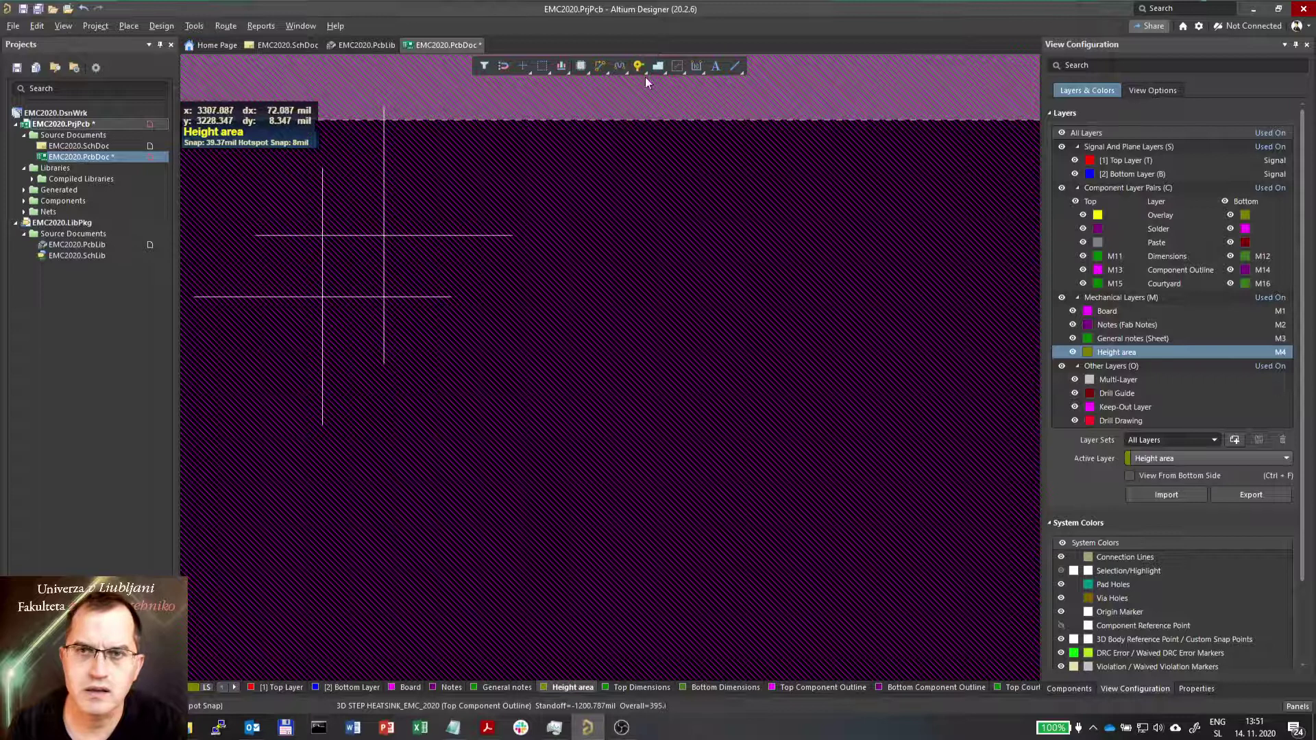
On the Top Component Outline layer, draw a horizontal line between the upper pair of snap points on the raised rectangle's long edge.
{"action": "left_click", "coordinate": [736, 66]}
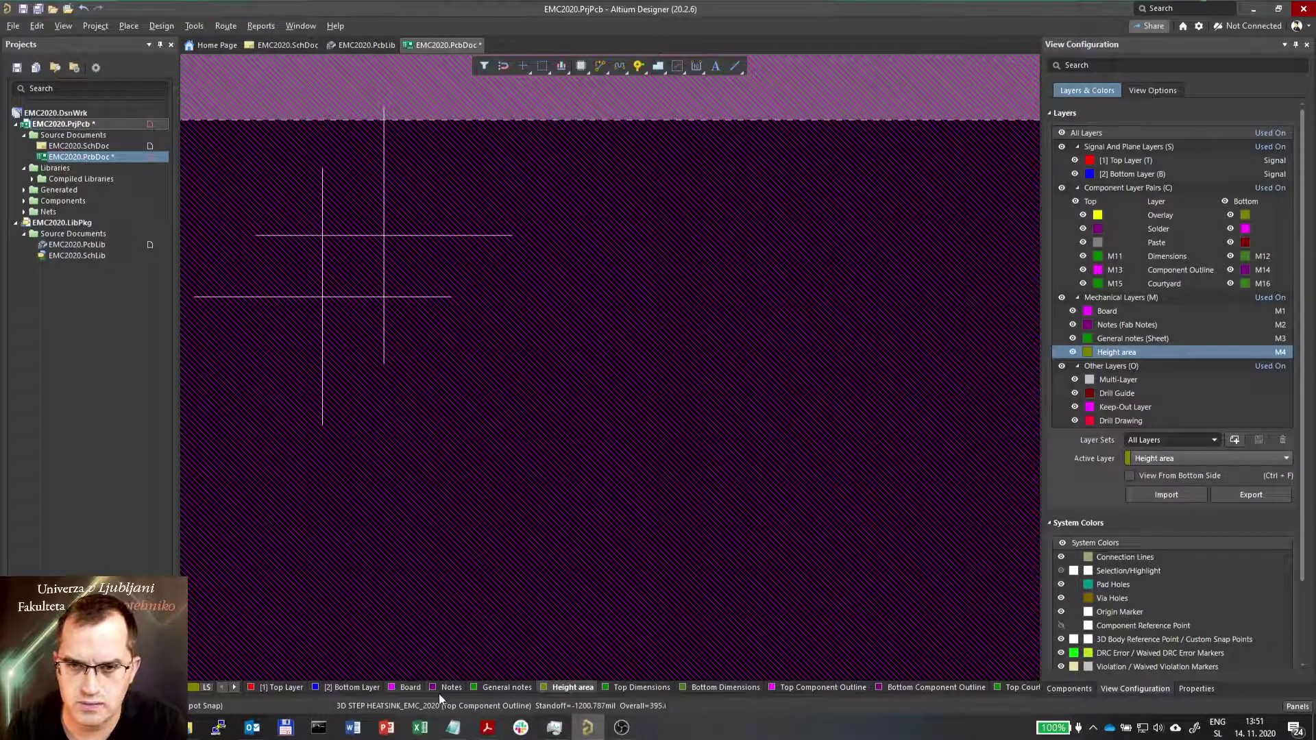
{"action": "left_click", "coordinate": [817, 688]}
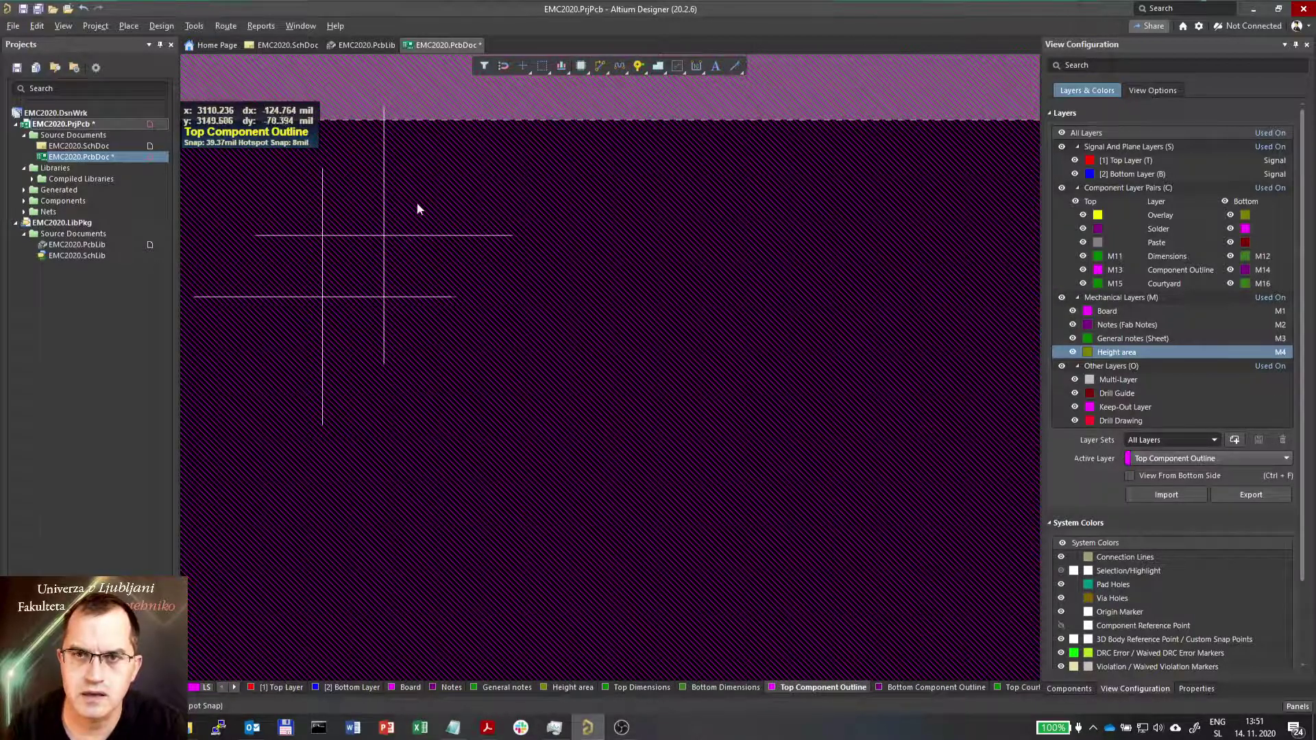
{"action": "left_click", "coordinate": [384, 237]}
{"action": "scroll", "coordinate": [414, 237], "scroll_direction": "down", "scroll_amount": 4, "text": "ctrl"}
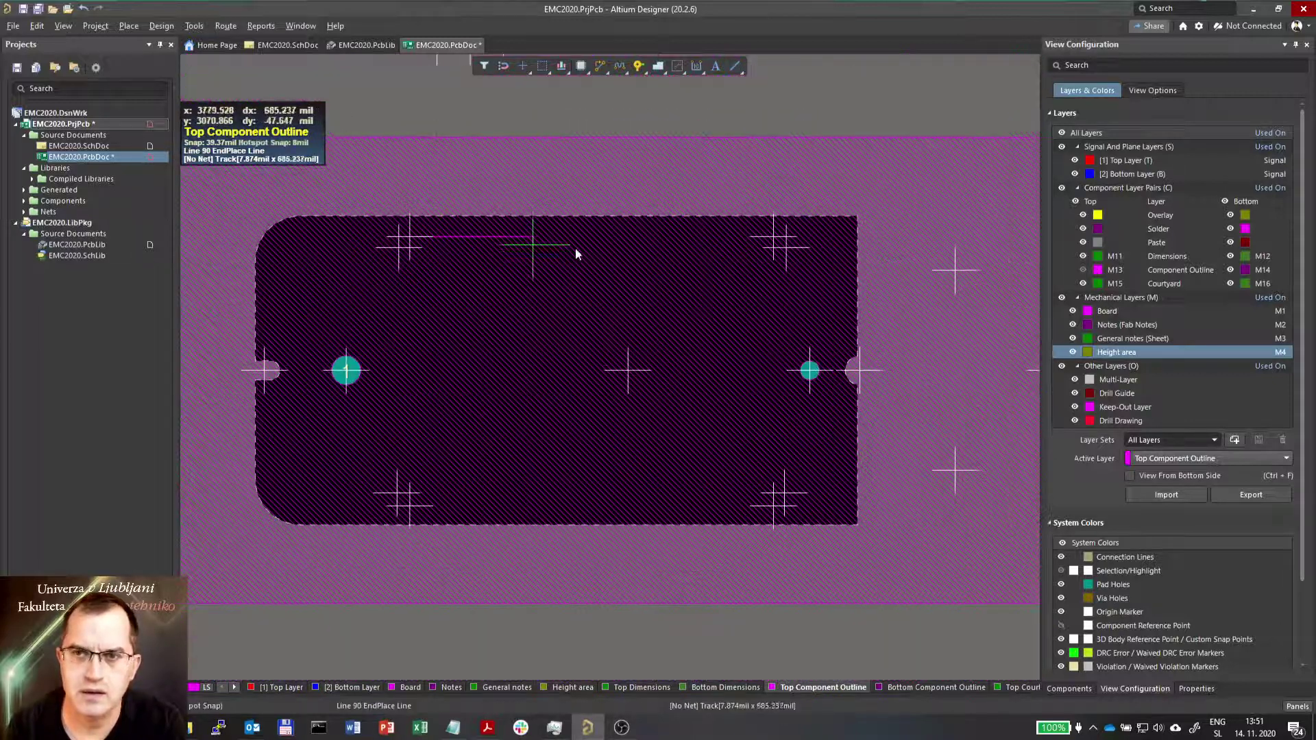
{"action": "left_click", "coordinate": [774, 240]}
{"action": "right_click", "coordinate": [774, 243]}
{"action": "right_click", "coordinate": [774, 243]}
{"action": "scroll", "coordinate": [411, 511], "scroll_direction": "up", "scroll_amount": 3, "text": "ctrl"}
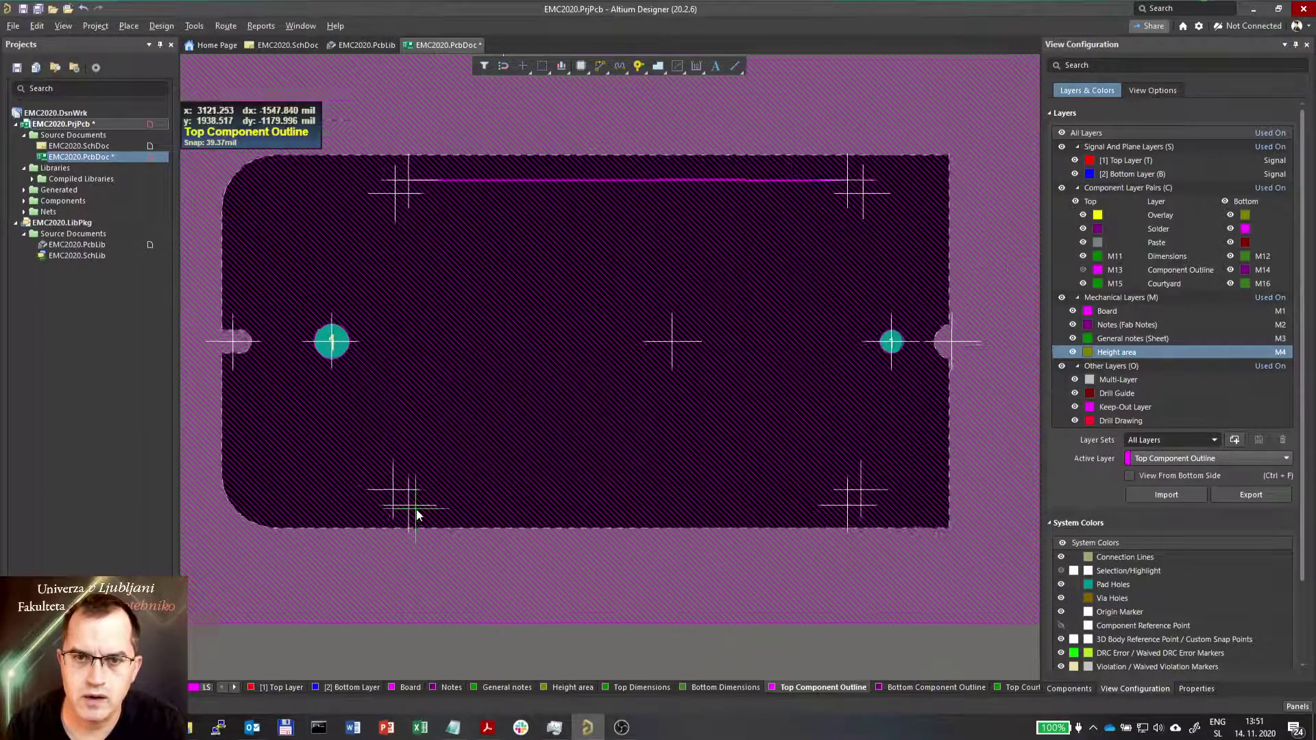
Draw a horizontal line between the lower pair of snap points on the raised rectangle's opposite long edge.
{"action": "left_click", "coordinate": [407, 508]}
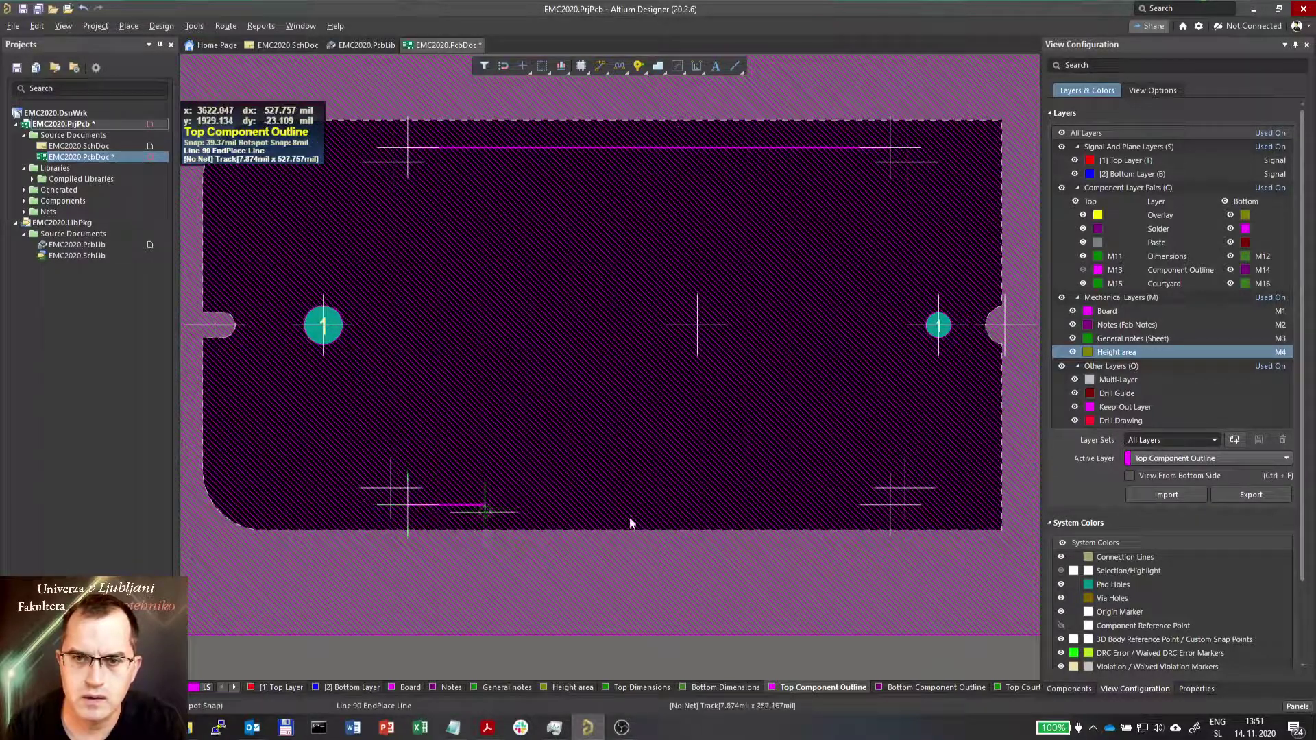
{"action": "left_click", "coordinate": [892, 506]}
{"action": "right_click", "coordinate": [891, 511]}
{"action": "left_click", "coordinate": [905, 487]}
{"action": "right_click", "coordinate": [908, 163]}
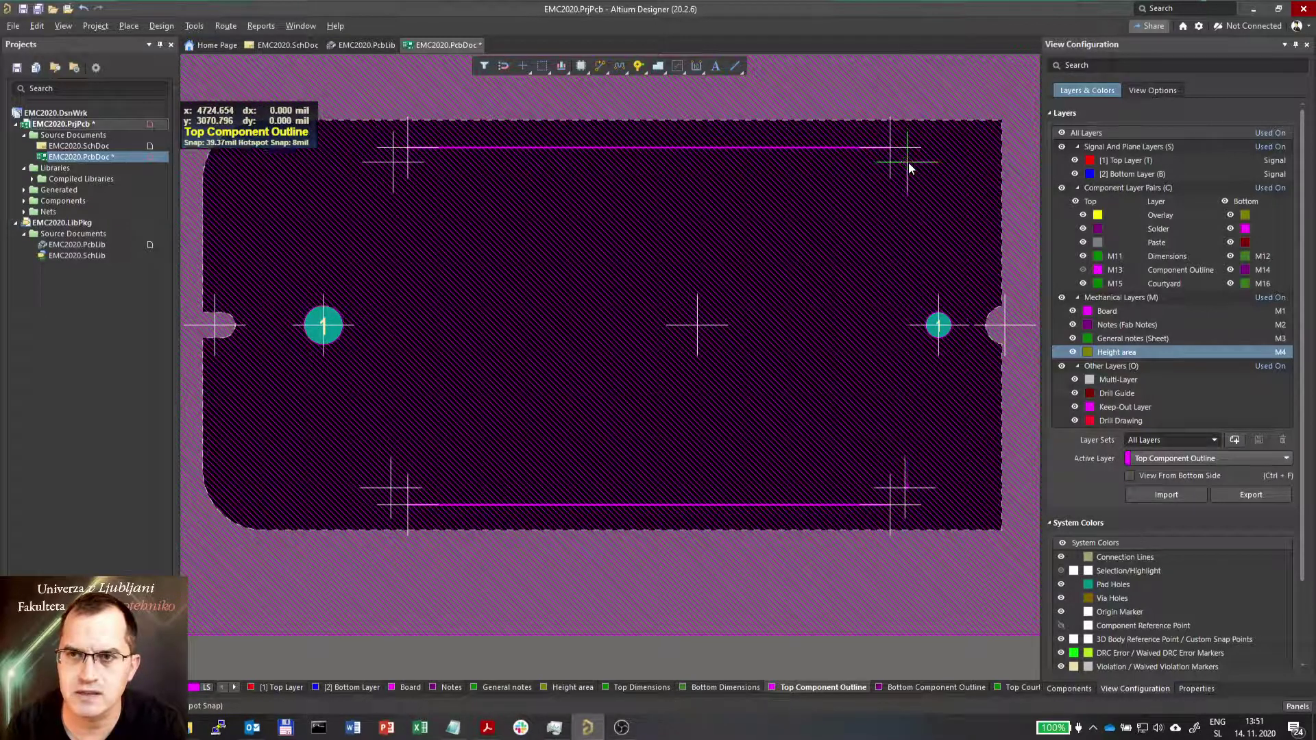
{"action": "left_click", "coordinate": [394, 168]}
{"action": "left_click", "coordinate": [391, 489]}
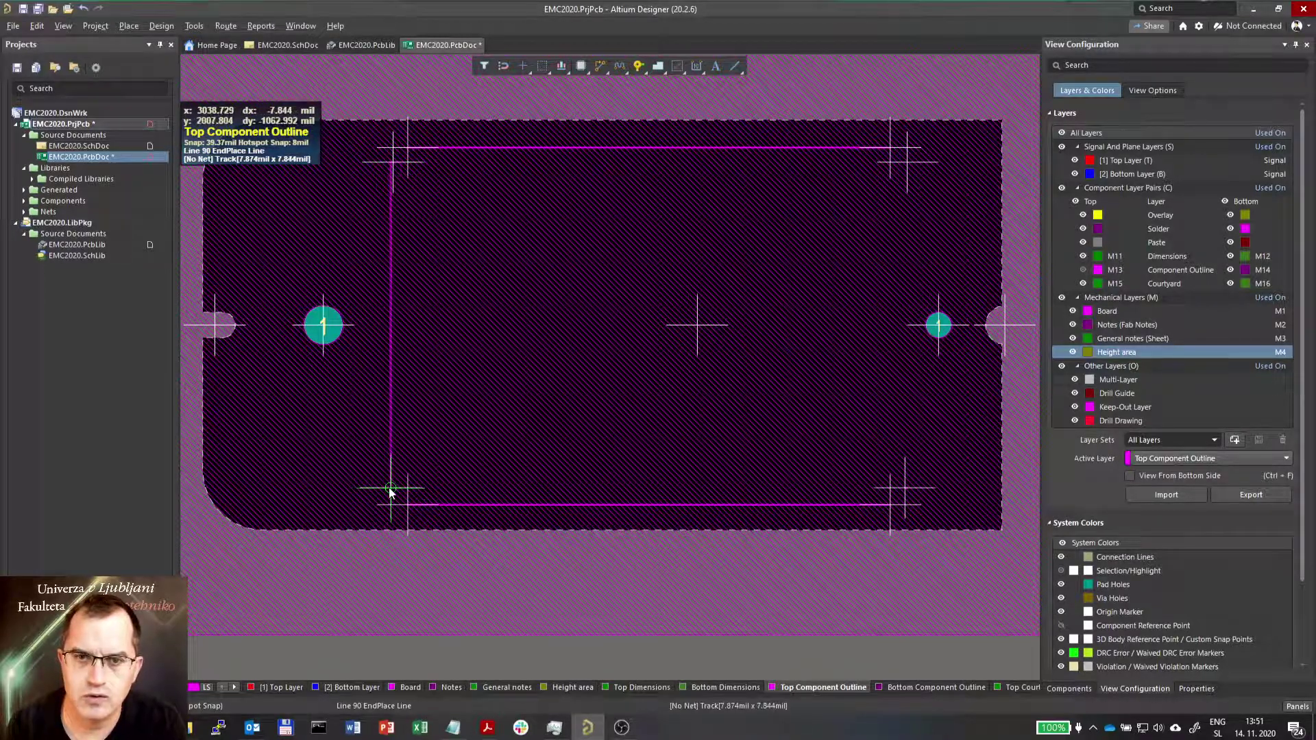
{"action": "right_click", "coordinate": [390, 490]}
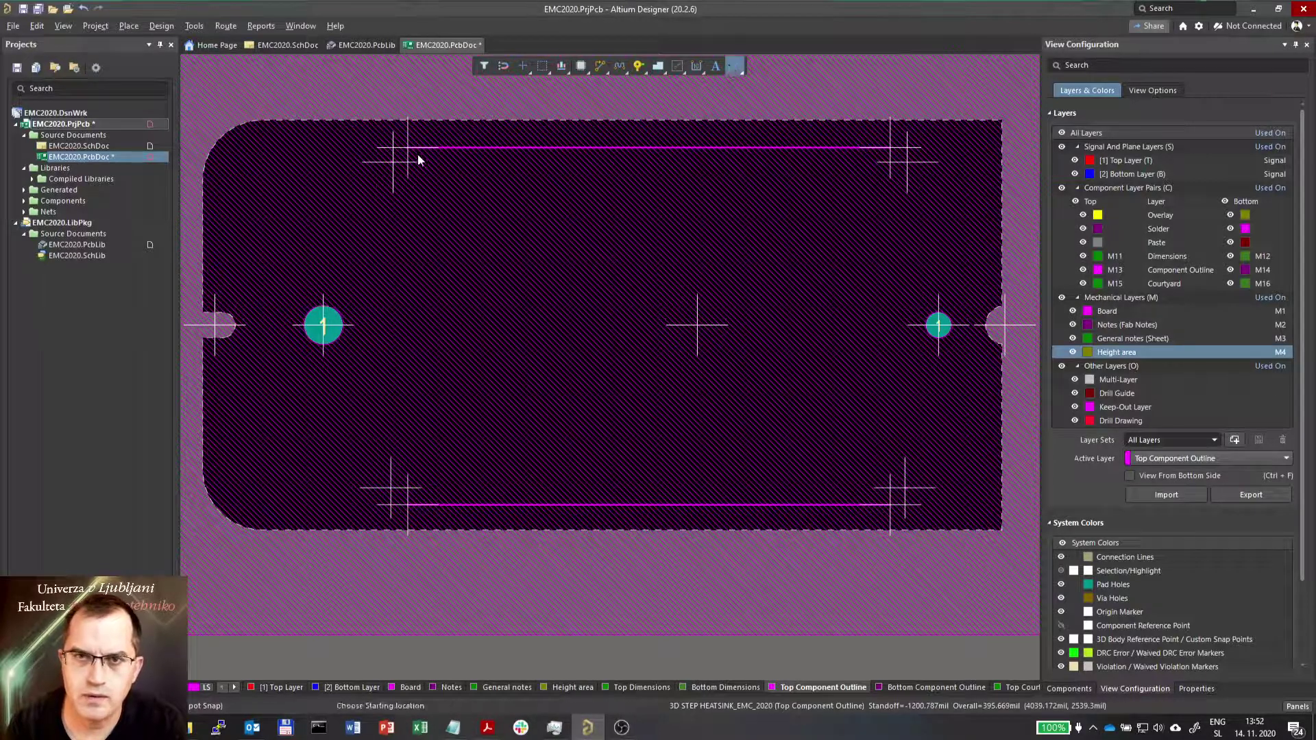
{"action": "left_click", "coordinate": [396, 166]}
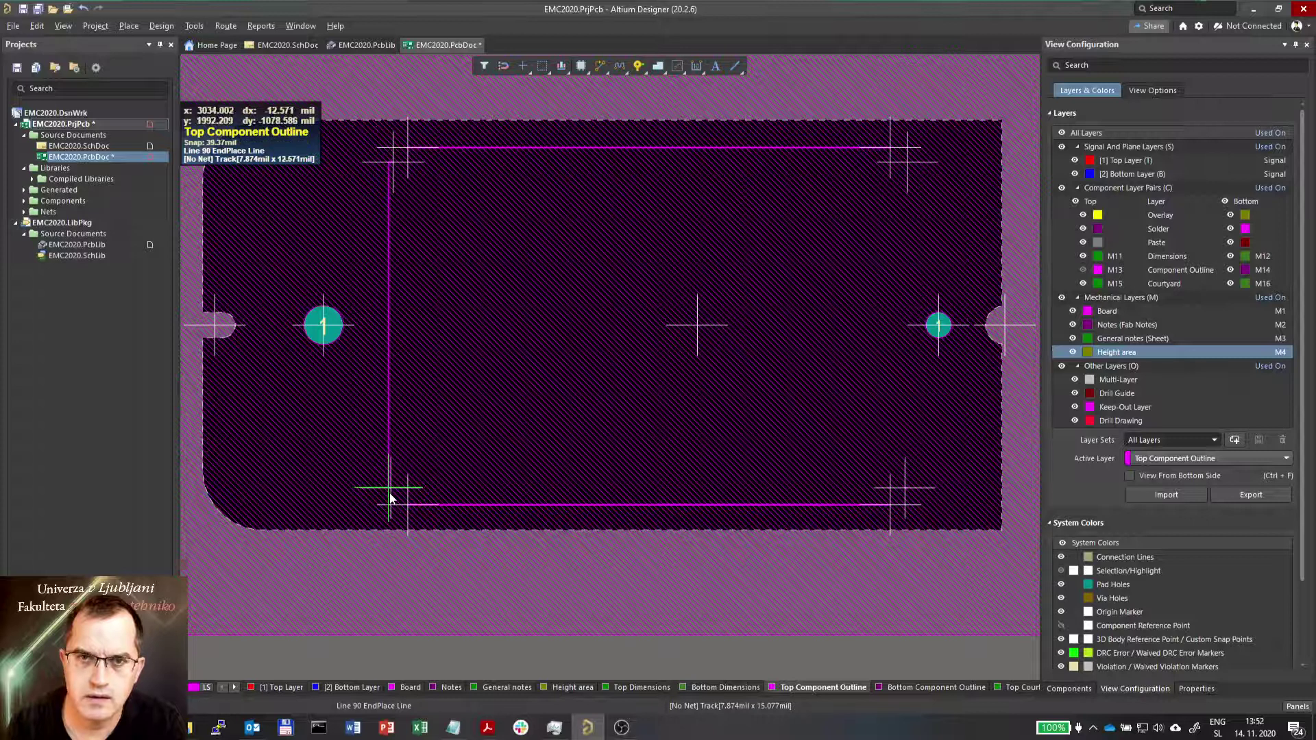
{"action": "scroll", "coordinate": [390, 495], "scroll_direction": "up", "scroll_amount": 1, "text": "ctrl"}
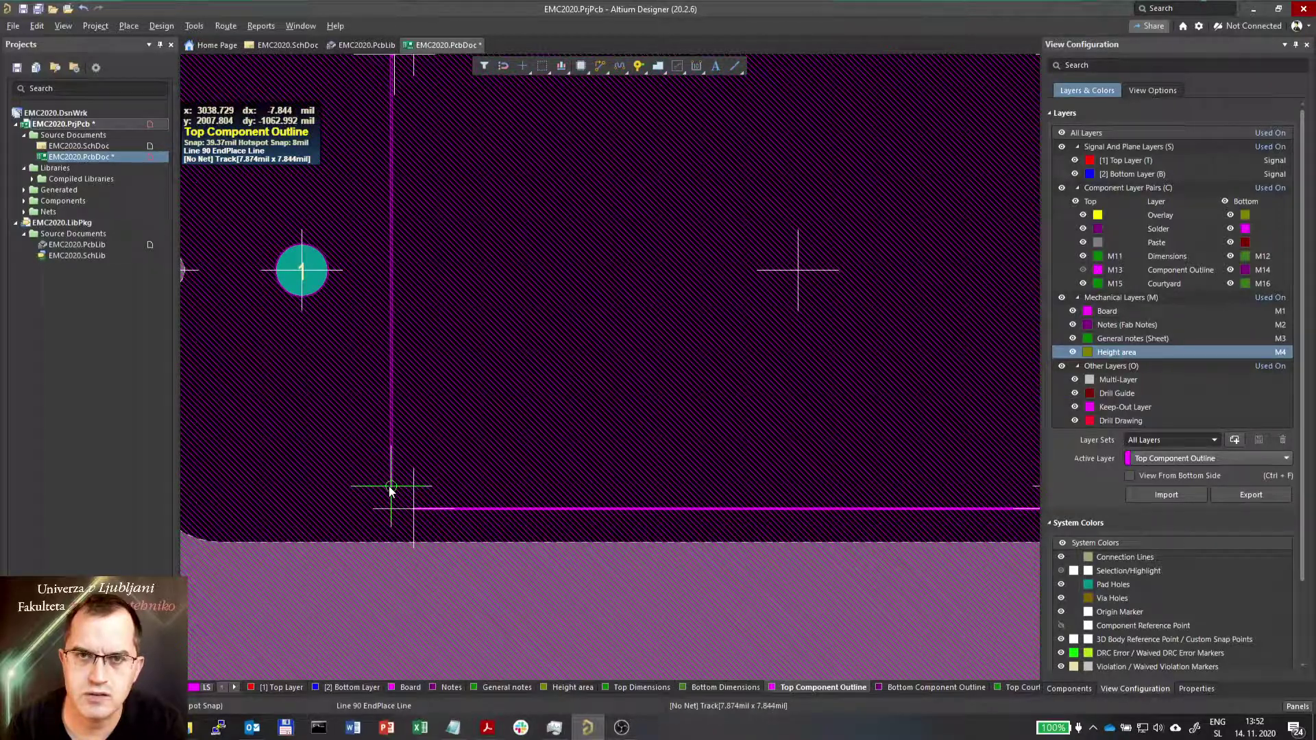
{"action": "scroll", "coordinate": [397, 467], "scroll_direction": "up", "scroll_amount": 4}
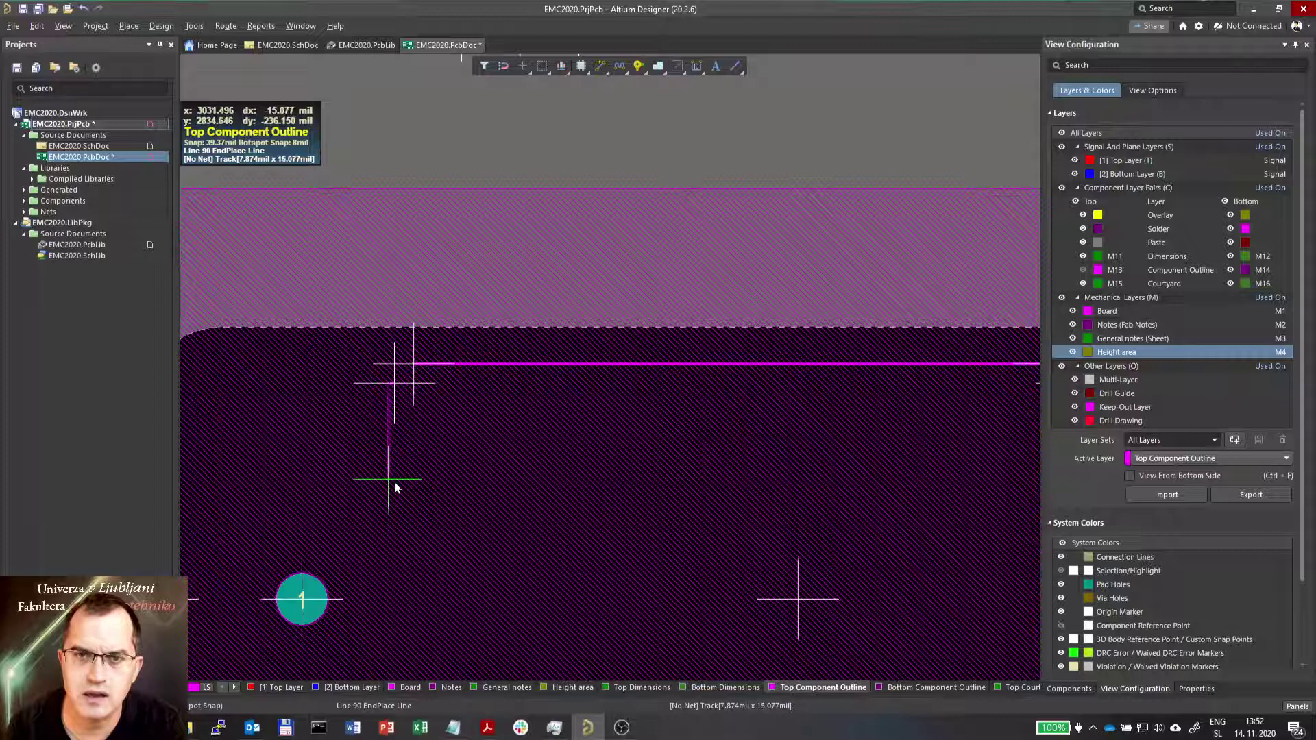
{"action": "right_click", "coordinate": [395, 406]}
{"action": "scroll", "coordinate": [395, 406], "scroll_direction": "up", "scroll_amount": 2, "text": "ctrl"}
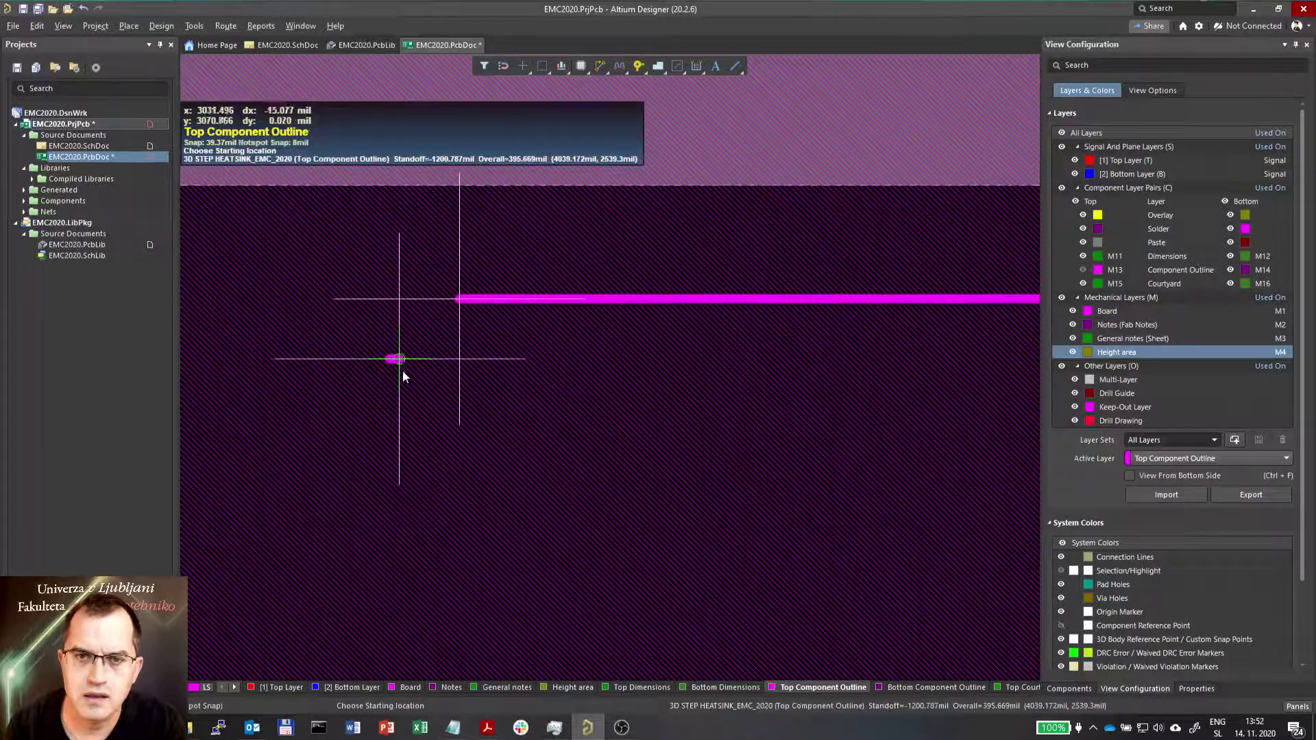
{"action": "right_click", "coordinate": [411, 402]}
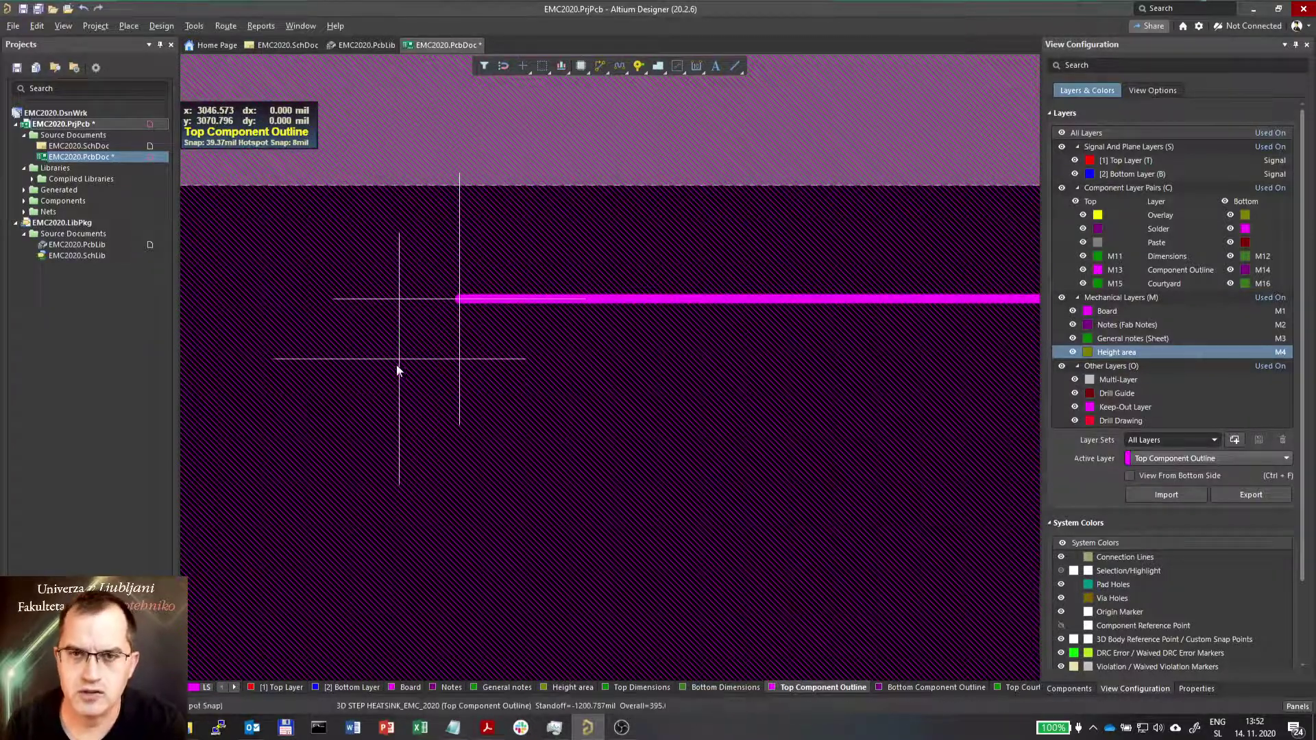
{"action": "left_click", "coordinate": [733, 66]}
{"action": "left_click", "coordinate": [397, 362]}
{"action": "scroll", "coordinate": [397, 389], "scroll_direction": "down", "scroll_amount": 3}
{"action": "scroll", "coordinate": [397, 396], "scroll_direction": "down", "scroll_amount": 10}
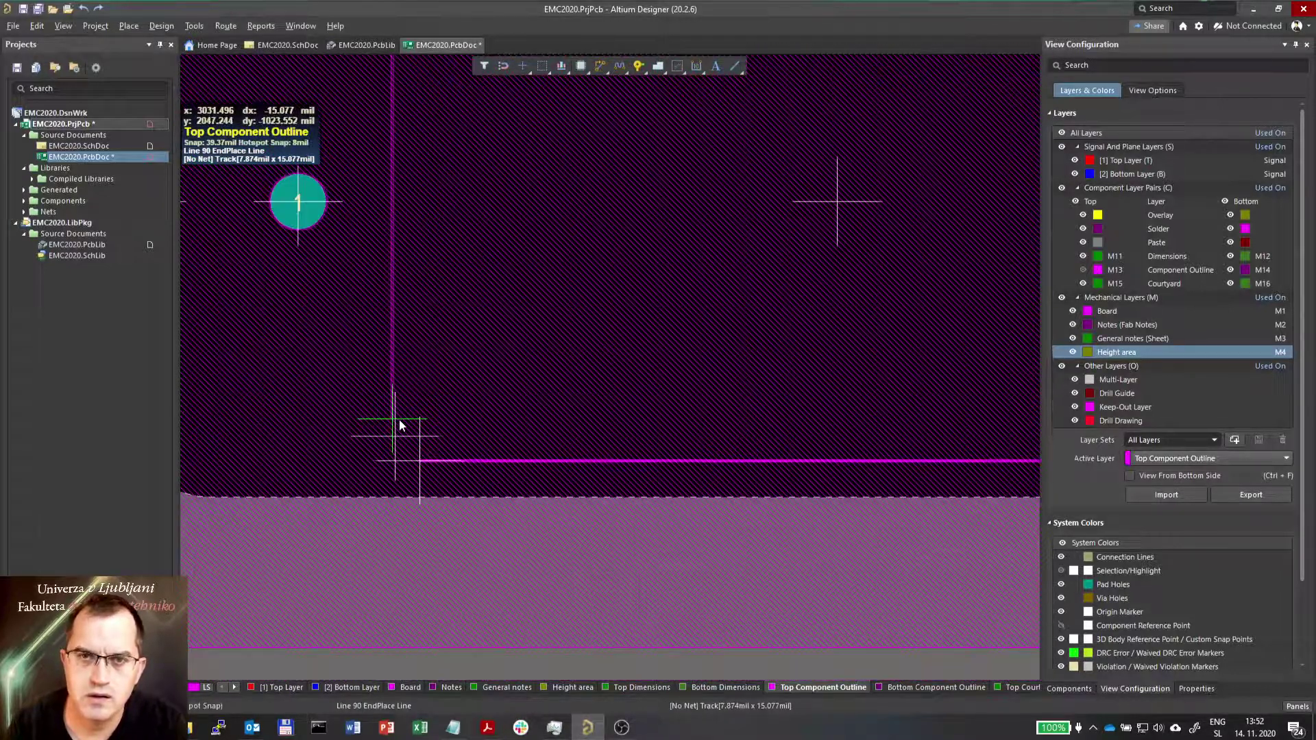
{"action": "left_click", "coordinate": [397, 442]}
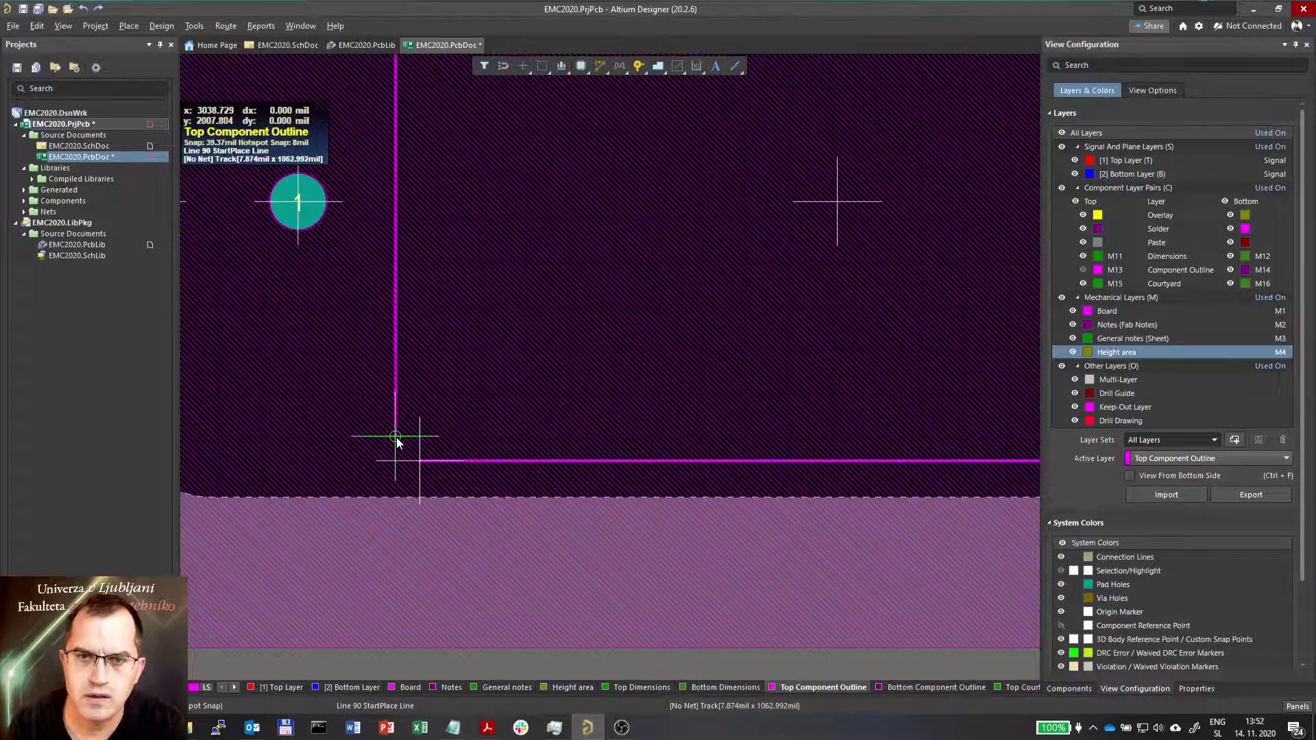
{"action": "right_click", "coordinate": [397, 442]}
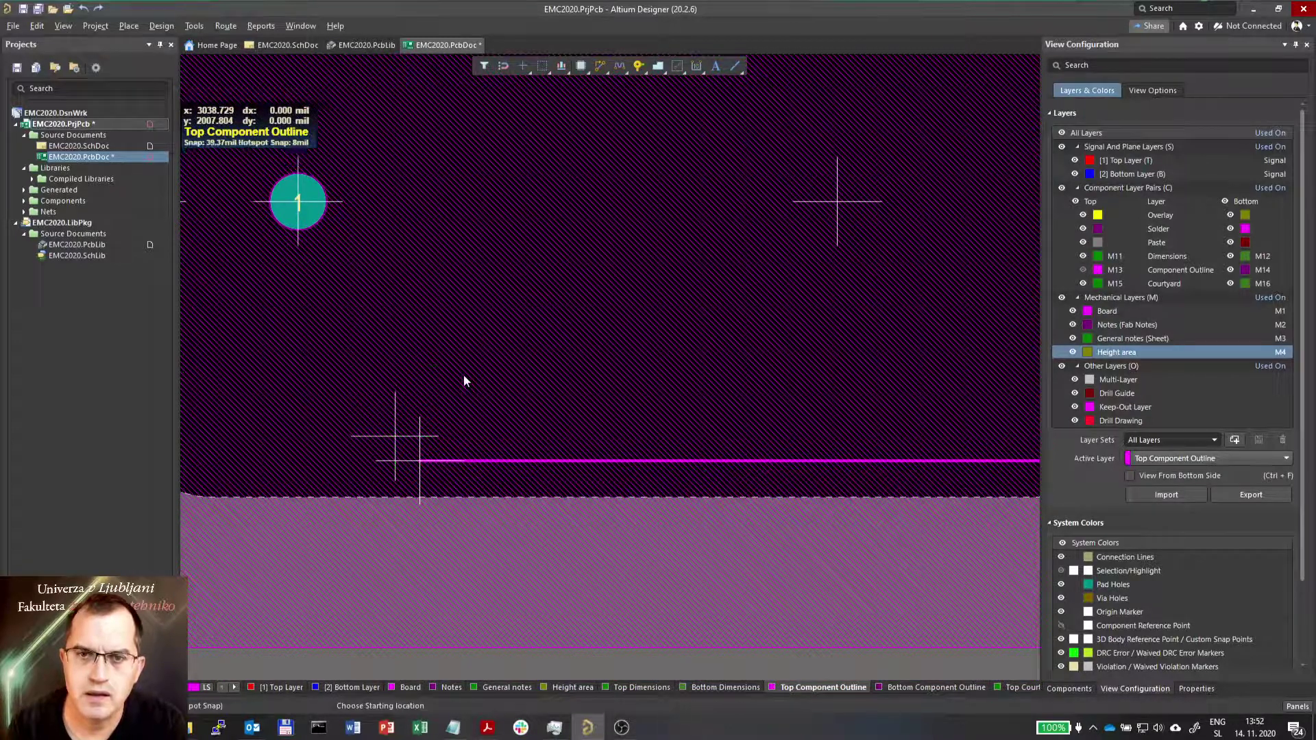
Draw the raised rectangle's left side line from the lower outer snap point up to the upper outer snap point.
{"action": "left_click", "coordinate": [397, 442]}
{"action": "scroll", "coordinate": [411, 274], "scroll_direction": "up", "scroll_amount": 4}
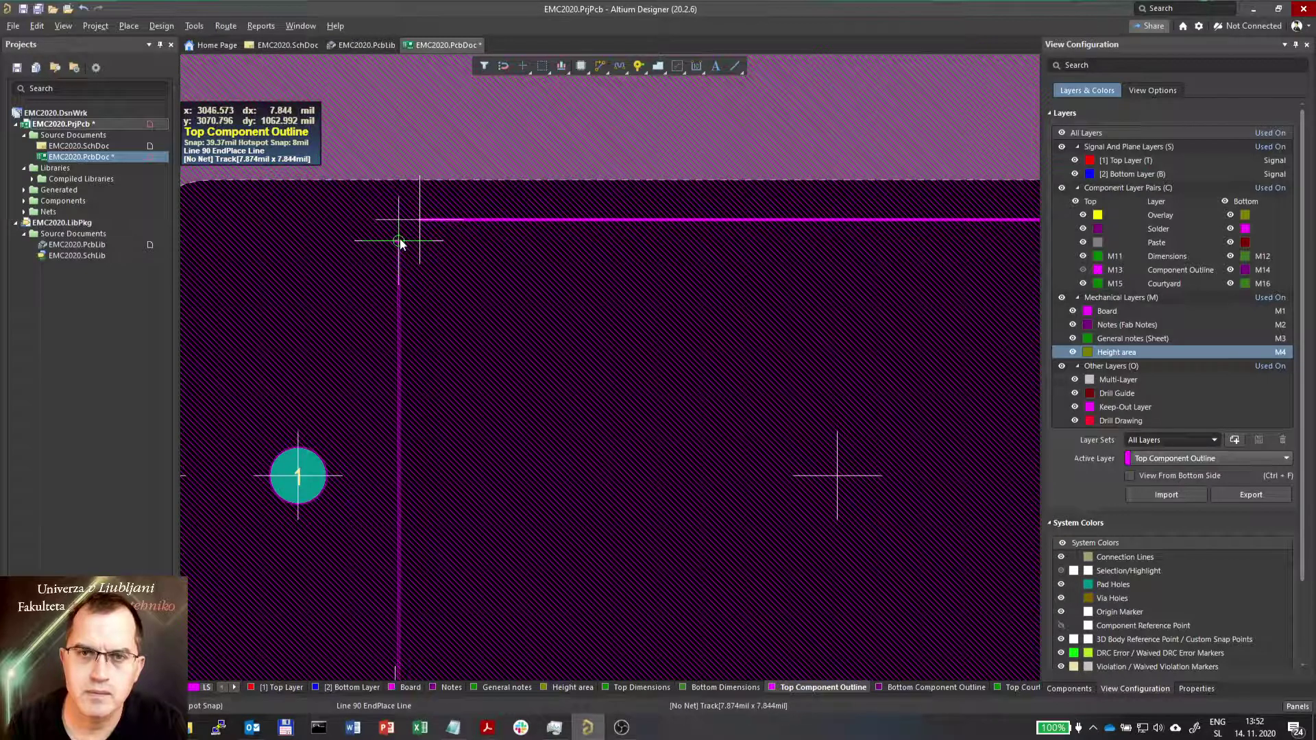
{"action": "left_click", "coordinate": [398, 241]}
{"action": "right_click", "coordinate": [396, 235]}
{"action": "right_click", "coordinate": [397, 236]}
Check both ends of the left side line against the snap points and undo the last line change.
{"action": "scroll", "coordinate": [480, 245], "scroll_direction": "down", "scroll_amount": 2}
{"action": "scroll", "coordinate": [516, 242], "scroll_direction": "down", "scroll_amount": 3}
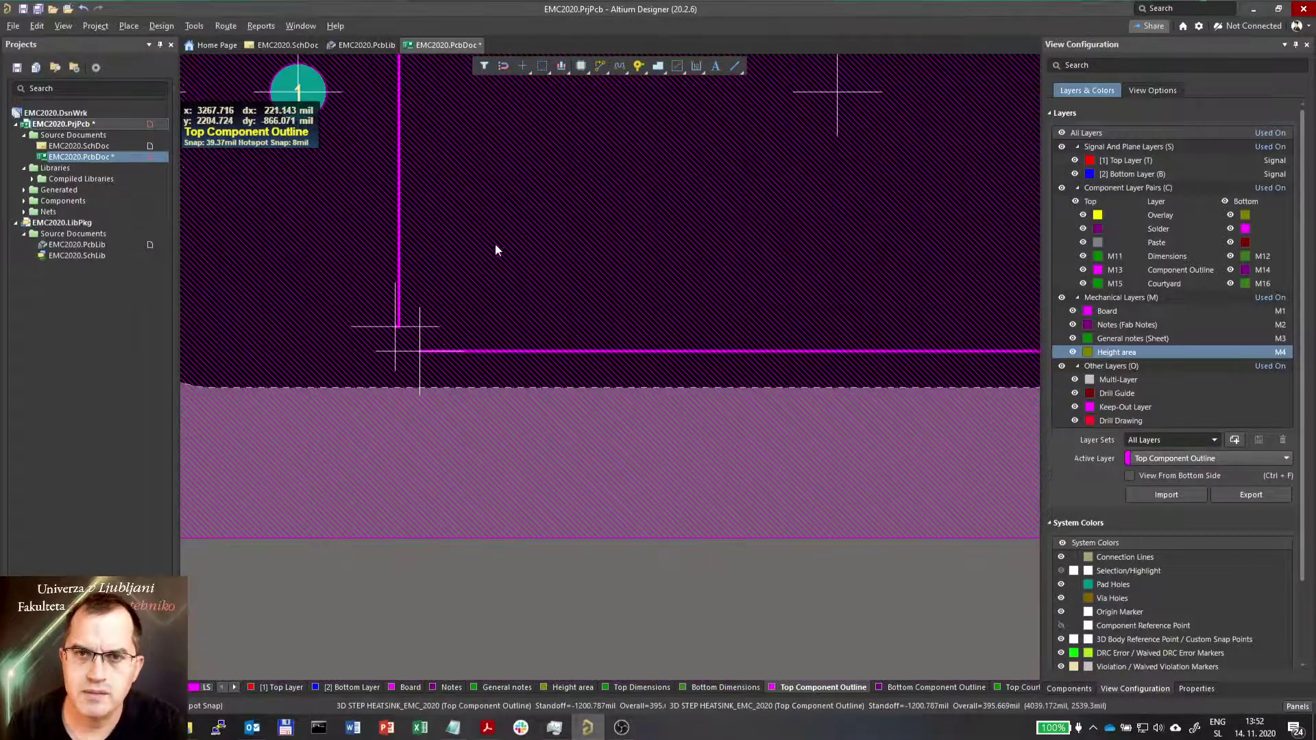
{"action": "scroll", "coordinate": [396, 329], "scroll_direction": "up", "scroll_amount": 3}
{"action": "scroll", "coordinate": [396, 331], "scroll_direction": "up", "scroll_amount": 2}
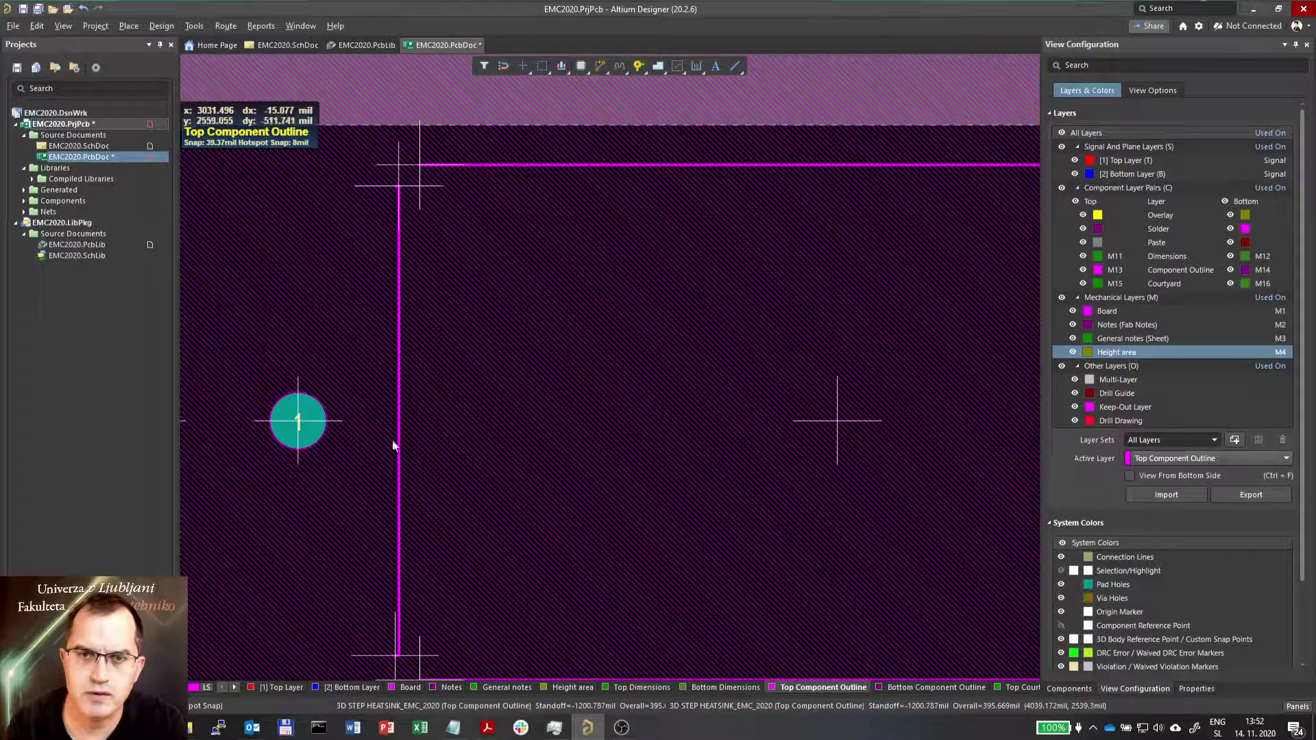
{"action": "scroll", "coordinate": [390, 459], "scroll_direction": "down", "scroll_amount": 4}
{"action": "scroll", "coordinate": [386, 362], "scroll_direction": "up", "scroll_amount": 6, "text": "ctrl"}
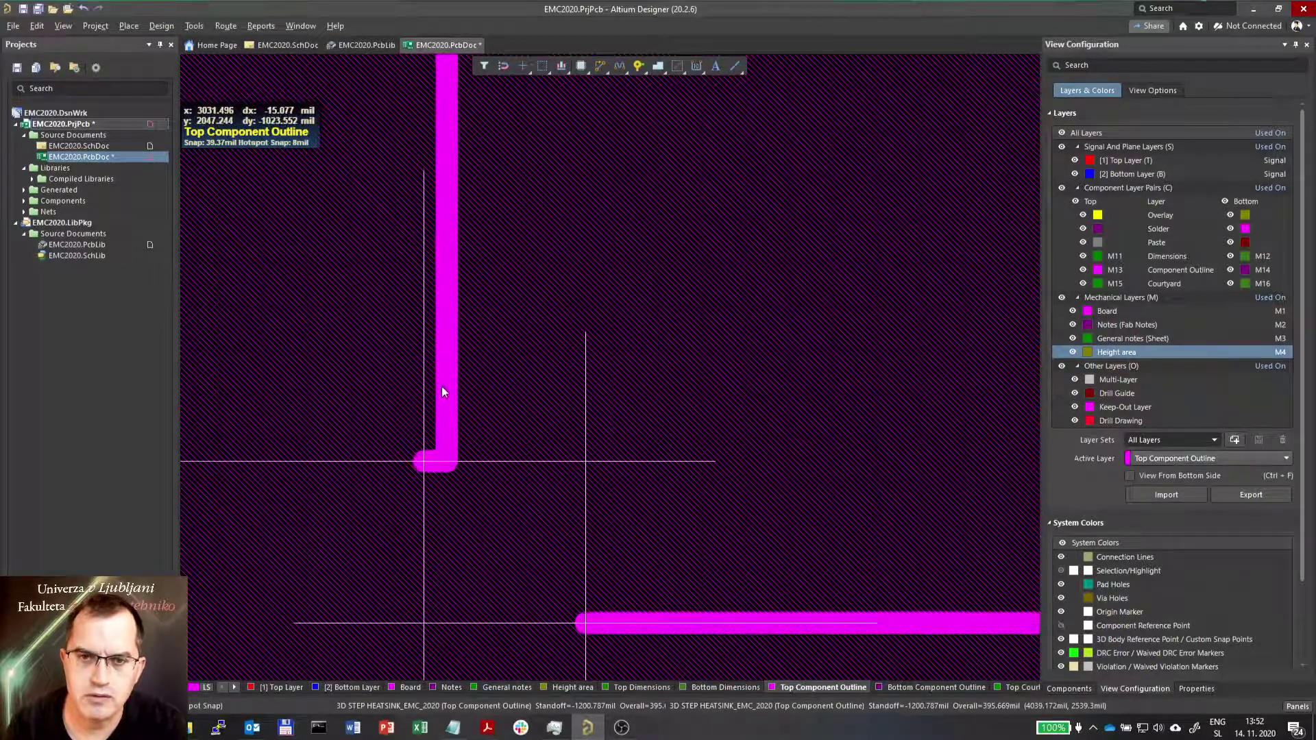
{"action": "key", "text": "ctrl+z"}
Compare the left side line's snap points with the raised rectangle's rounded corners in 3D and return to 2D.
{"action": "scroll", "coordinate": [425, 480], "scroll_direction": "down", "scroll_amount": 3, "text": "ctrl"}
{"action": "scroll", "coordinate": [426, 446], "scroll_direction": "up", "scroll_amount": 6}
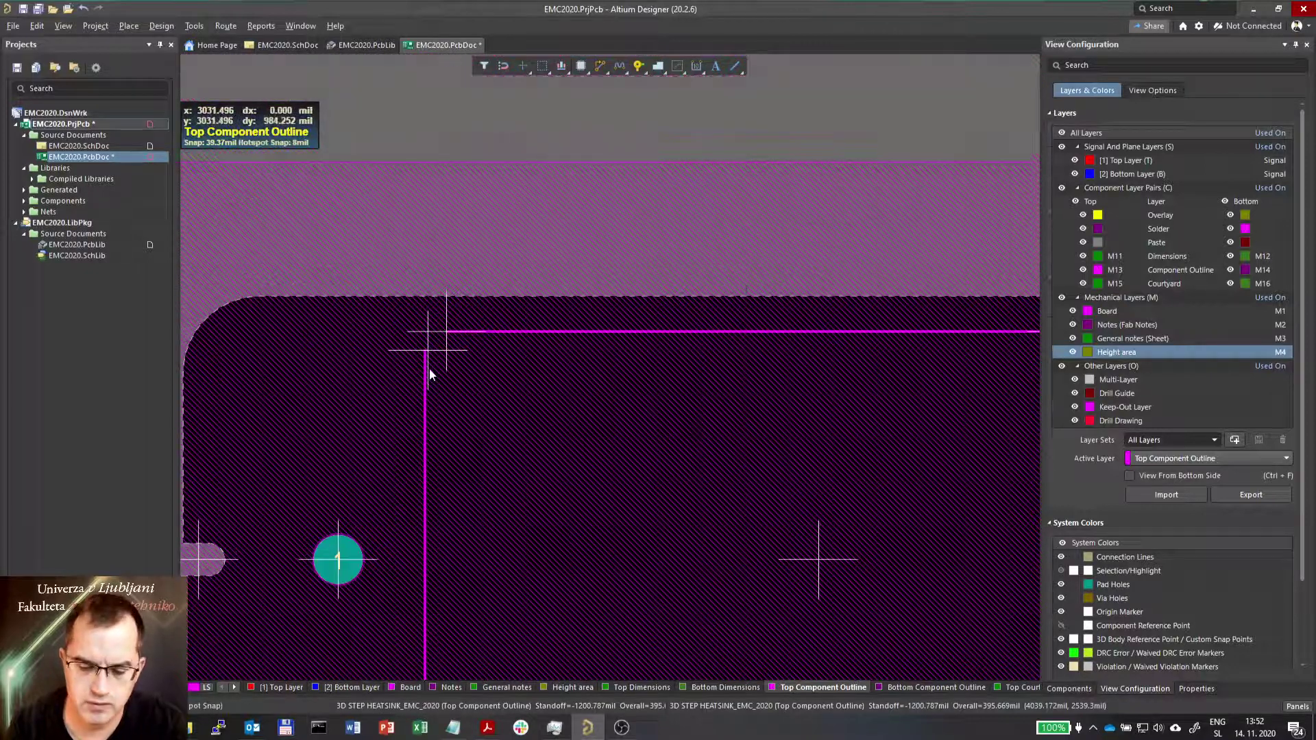
{"action": "key", "text": "3"}
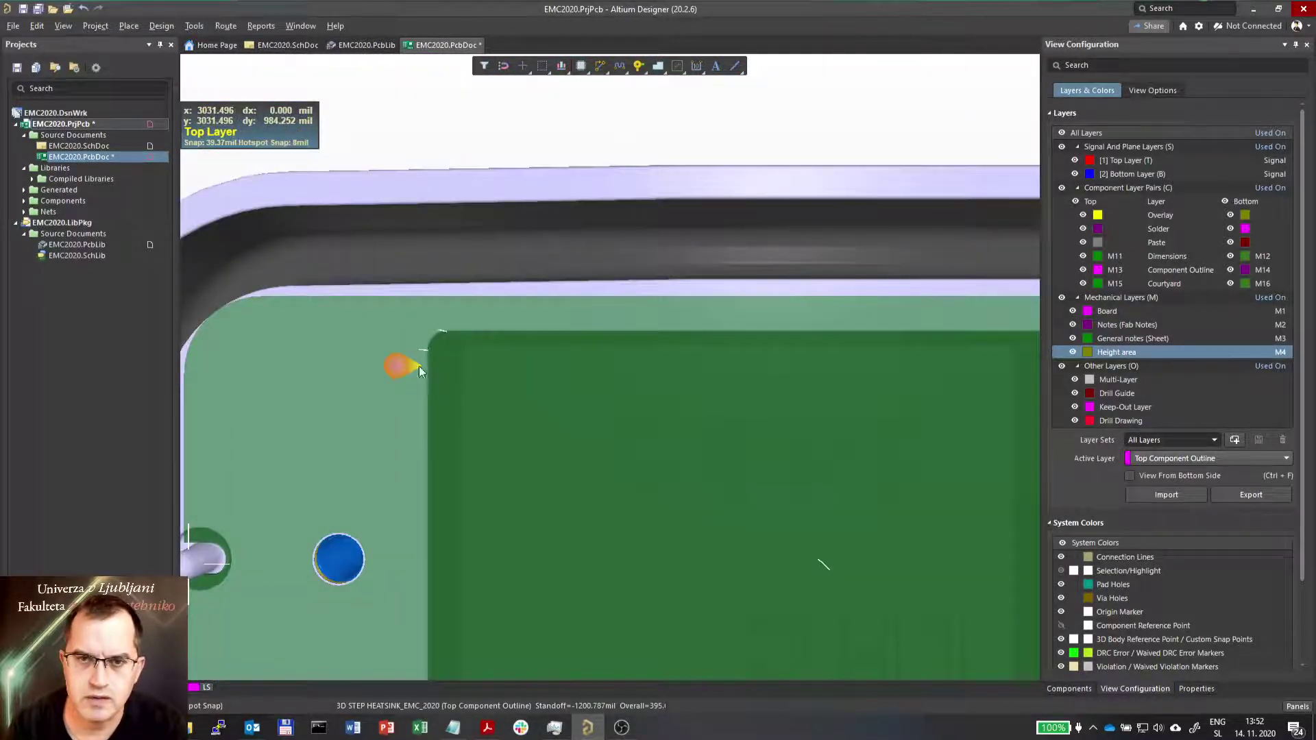
{"action": "key", "text": "2"}
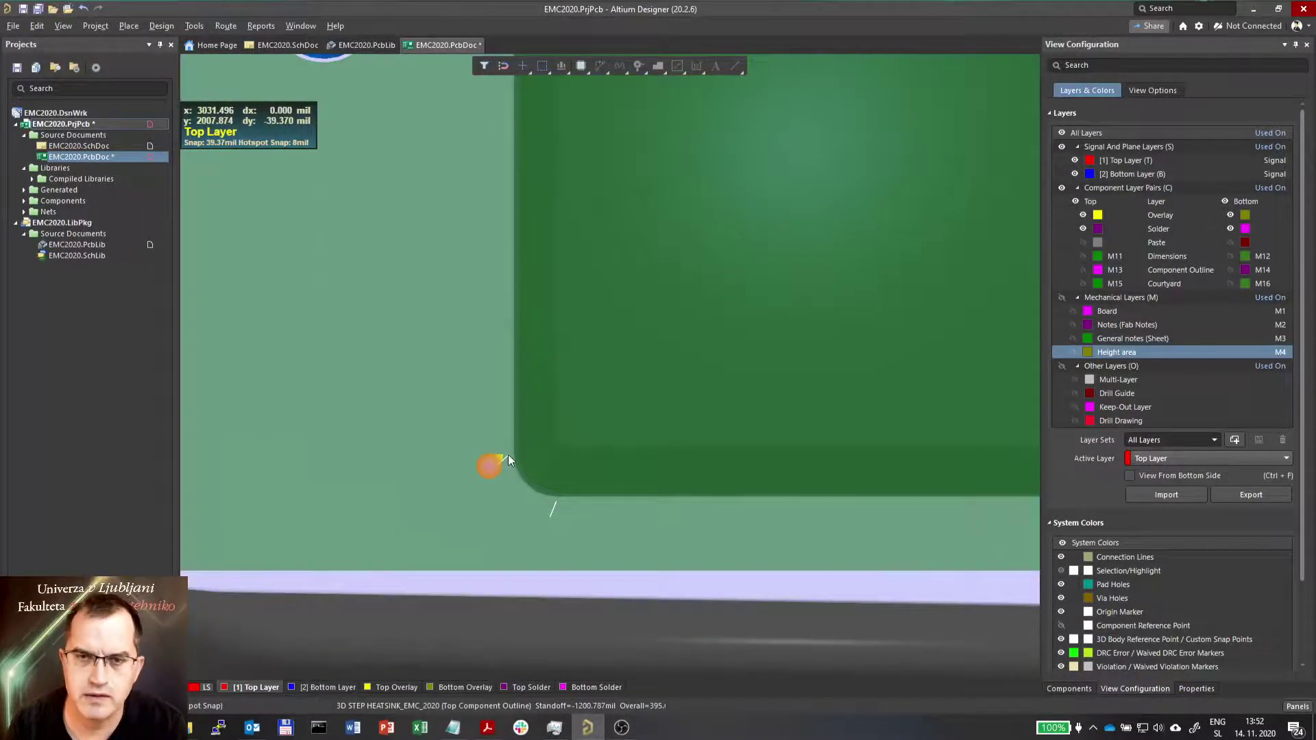
{"action": "key", "text": "2"}
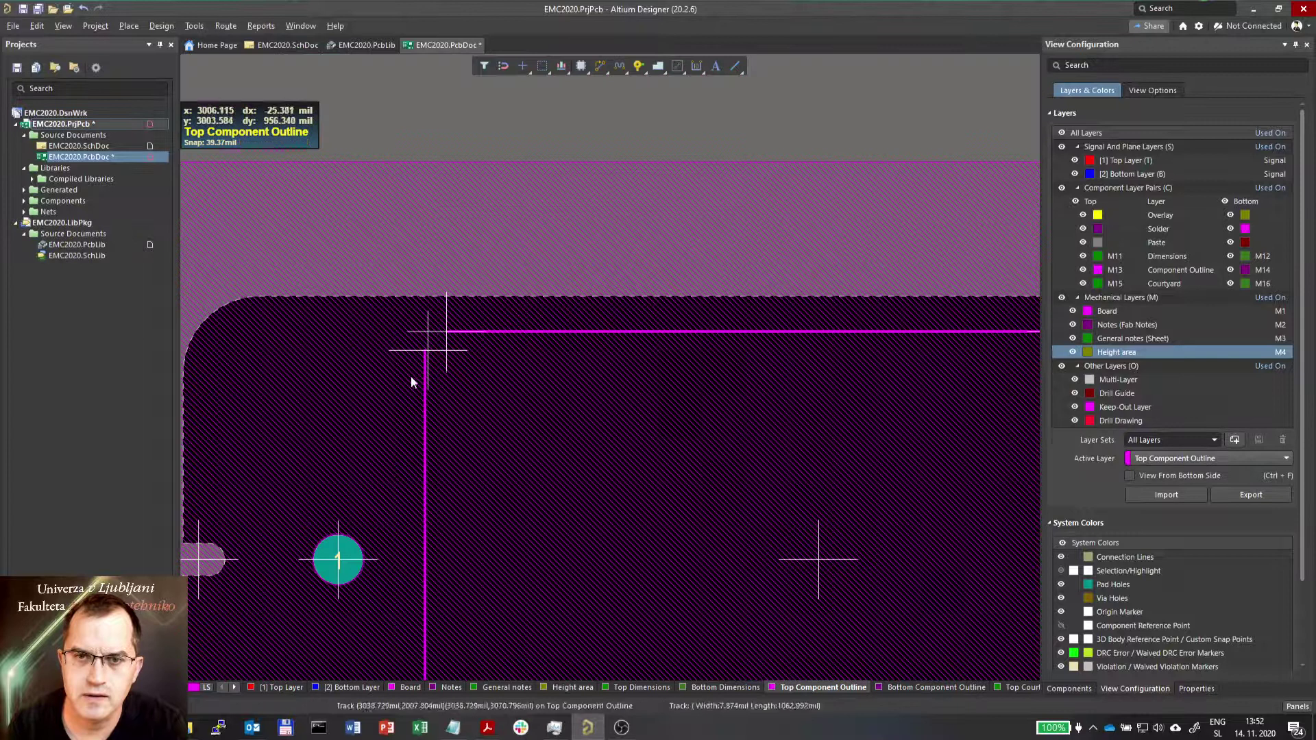
Delete the left side line that misses the upper outer snap point.
{"action": "scroll", "coordinate": [422, 374], "scroll_direction": "up", "scroll_amount": 3, "text": "ctrl"}
{"action": "left_click", "coordinate": [439, 348]}
{"action": "left_click_drag", "start_coordinate": [446, 339], "coordinate": [450, 336]}
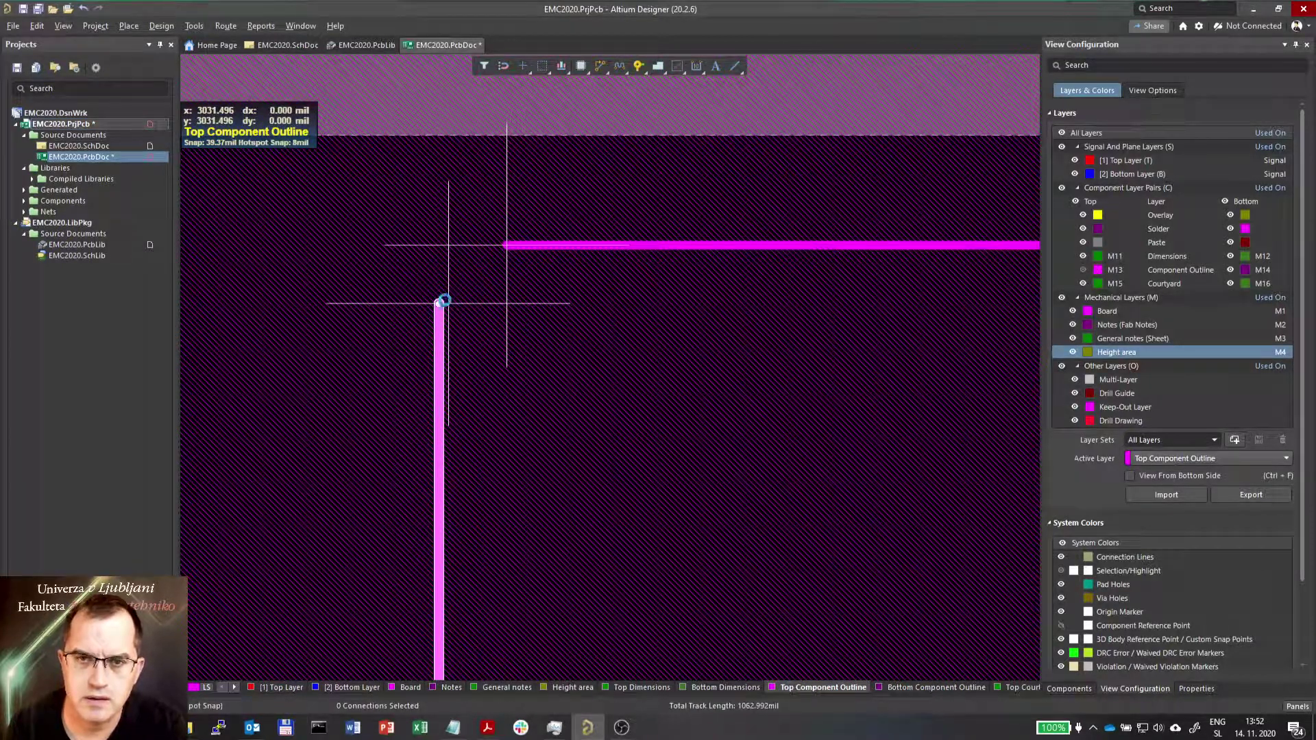
{"action": "key", "text": "Delete"}
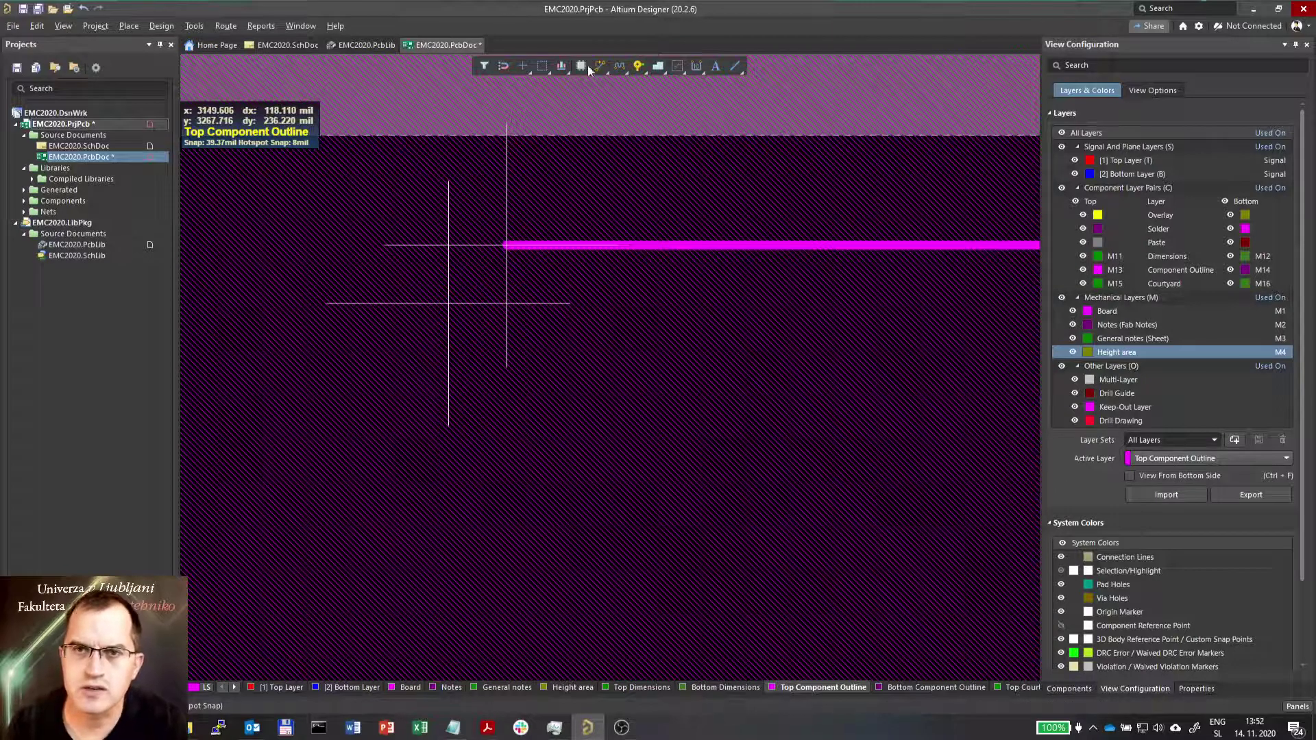
{"action": "left_click", "coordinate": [450, 314]}
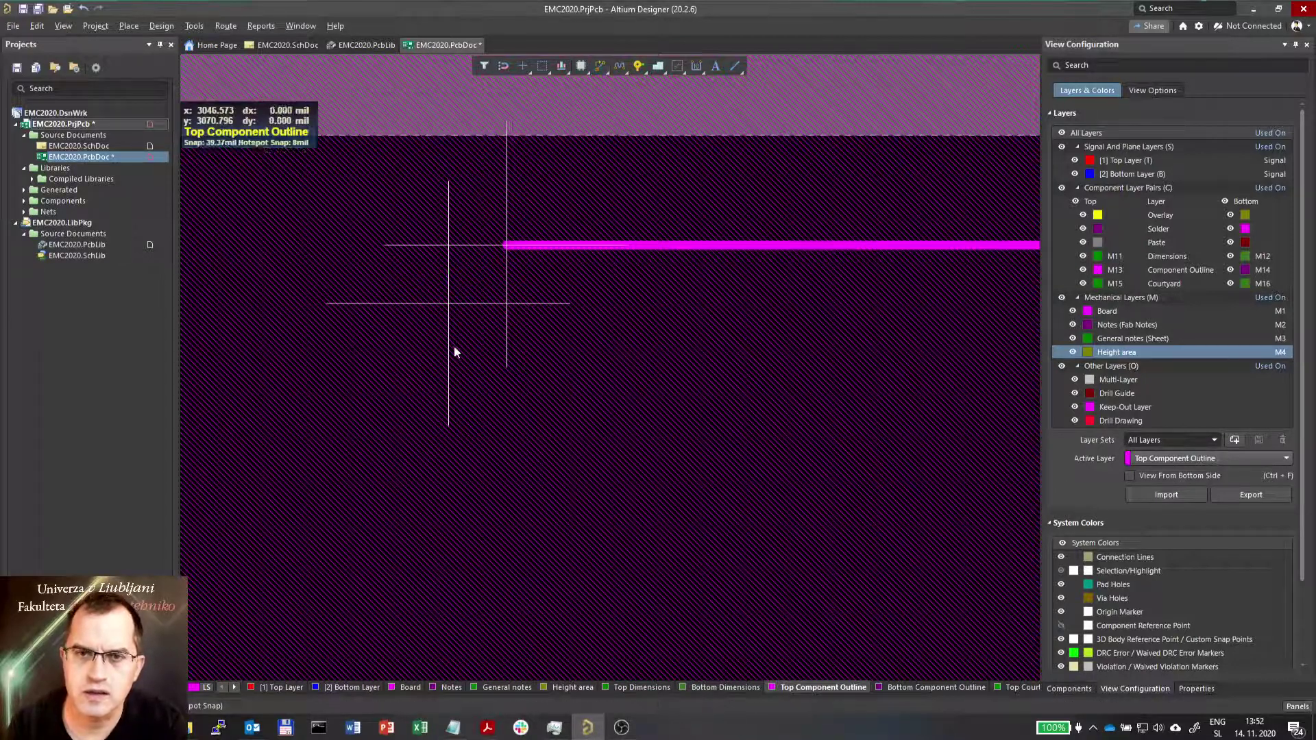
{"action": "left_click", "coordinate": [600, 66]}
{"action": "left_click", "coordinate": [449, 248]}
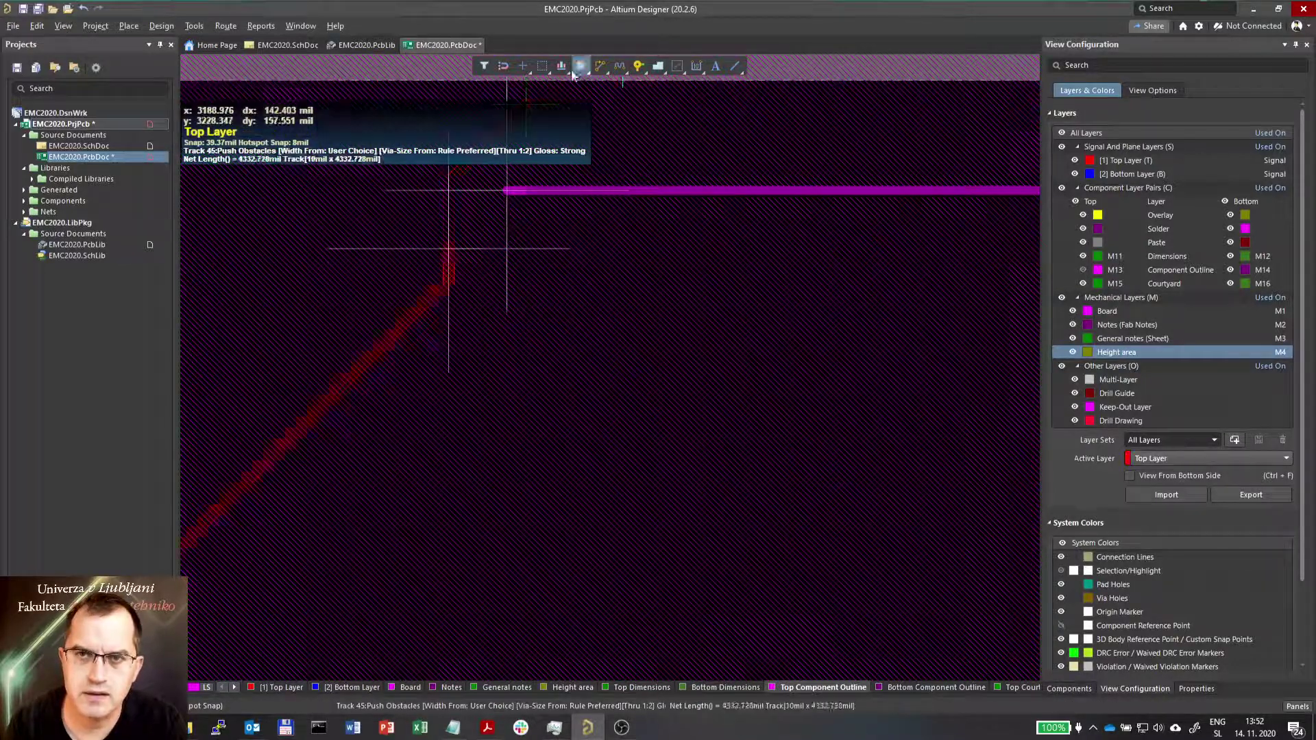
{"action": "right_click", "coordinate": [471, 385]}
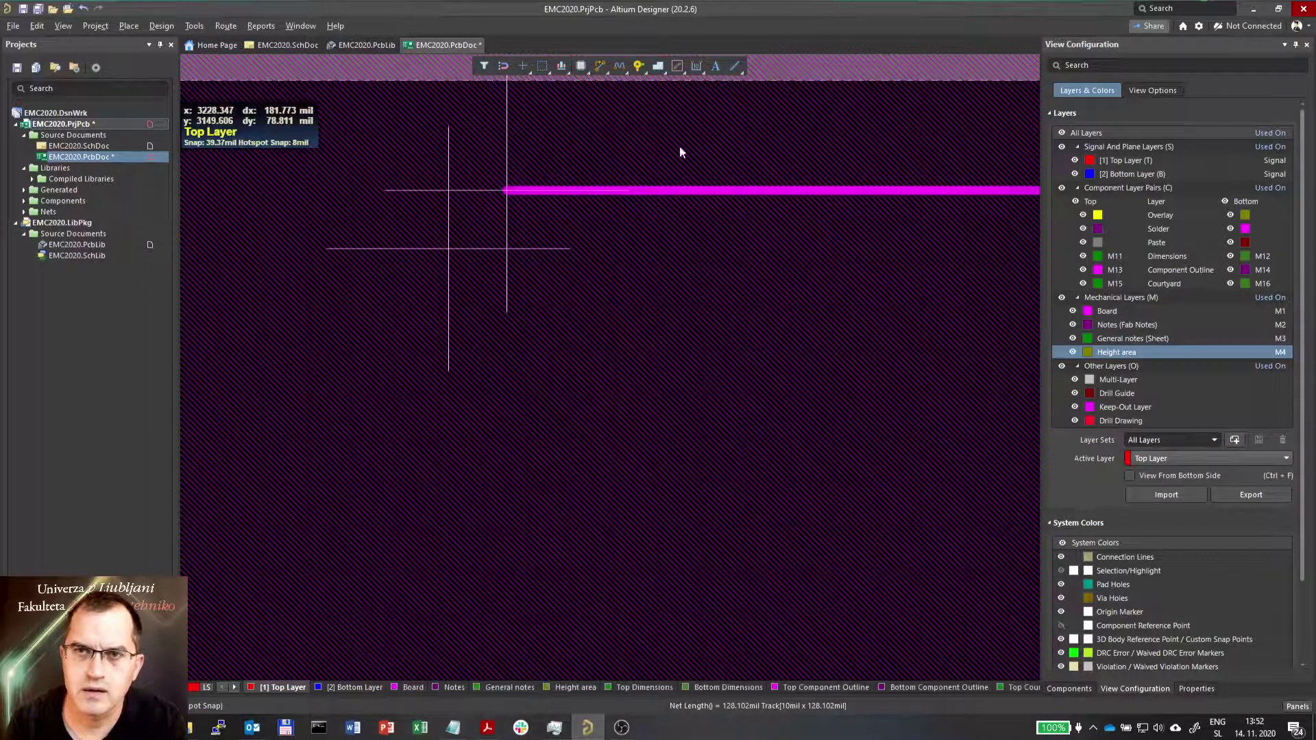
{"action": "left_click", "coordinate": [738, 68]}
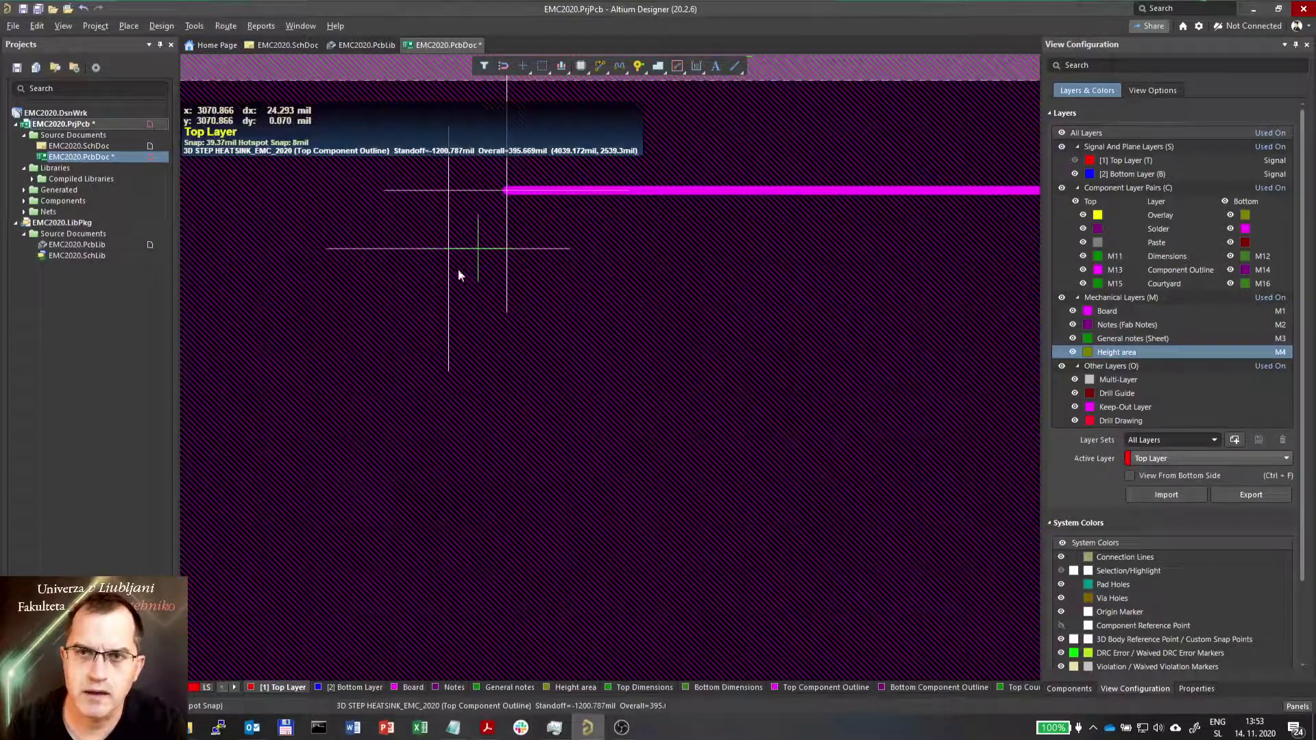
{"action": "right_click", "coordinate": [452, 249]}
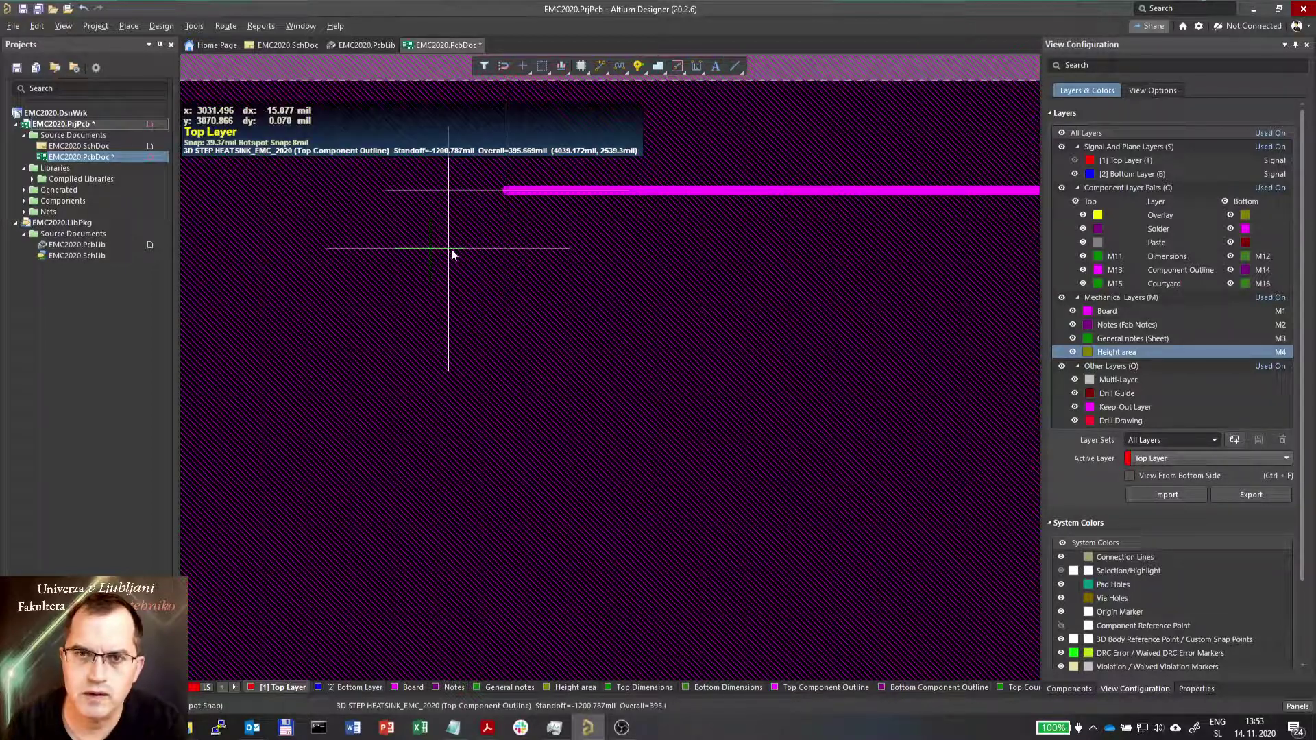
Draw the raised rectangle's left side line on the Top Component Outline layer from the upper outer snap point down to the lower one.
{"action": "left_click", "coordinate": [820, 687]}
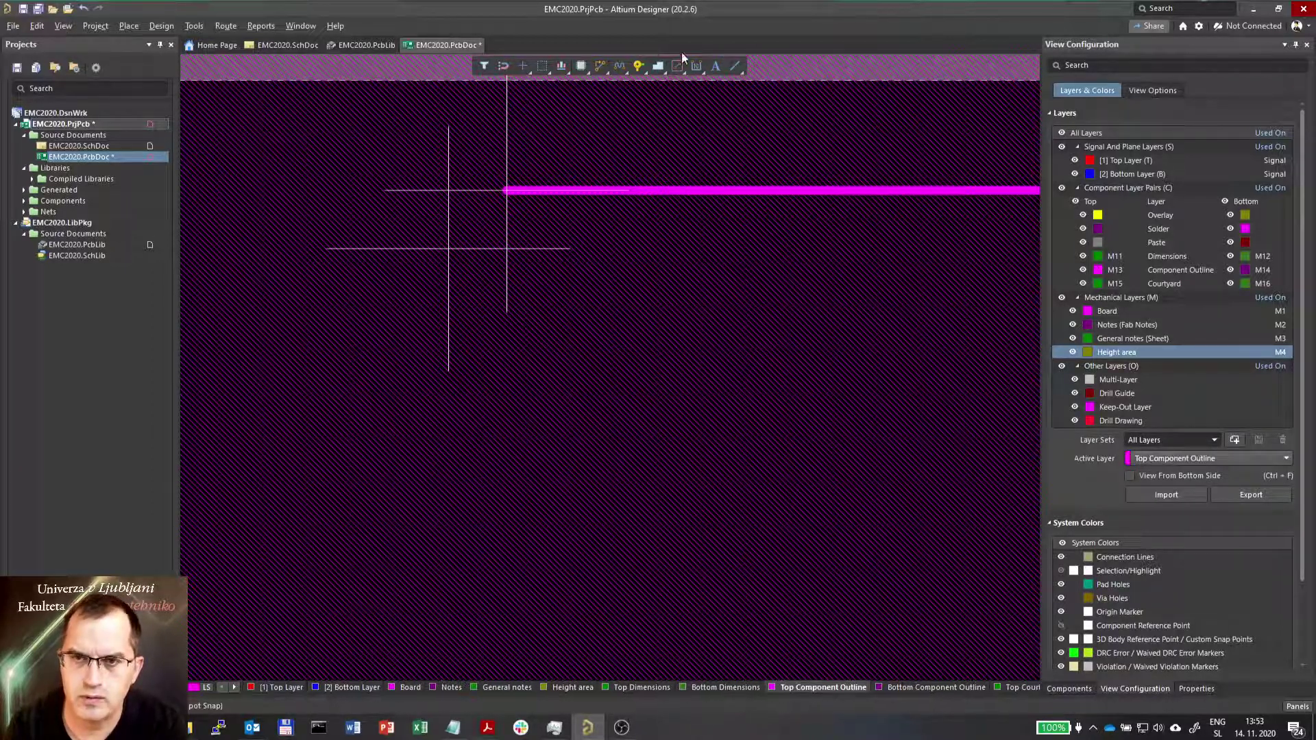
{"action": "left_click", "coordinate": [448, 248]}
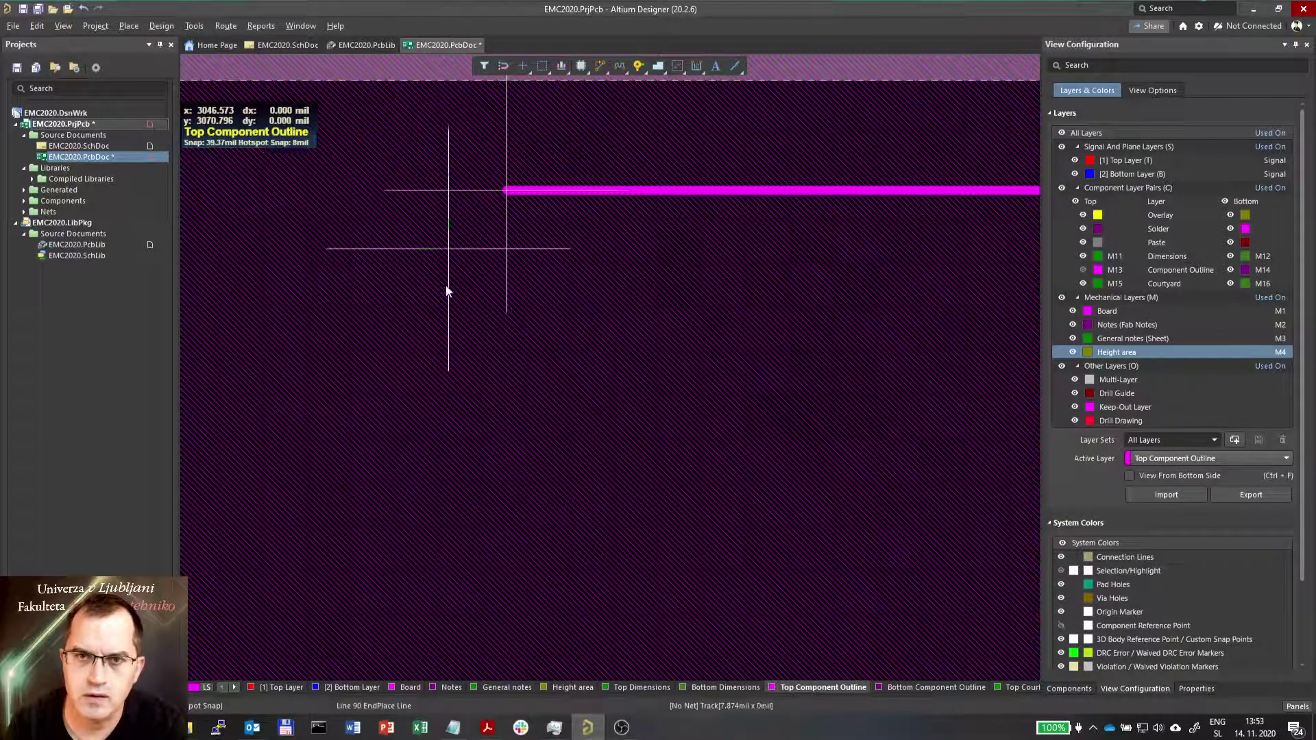
{"action": "scroll", "coordinate": [449, 274], "scroll_direction": "down", "scroll_amount": 3}
{"action": "scroll", "coordinate": [452, 317], "scroll_direction": "down", "scroll_amount": 5}
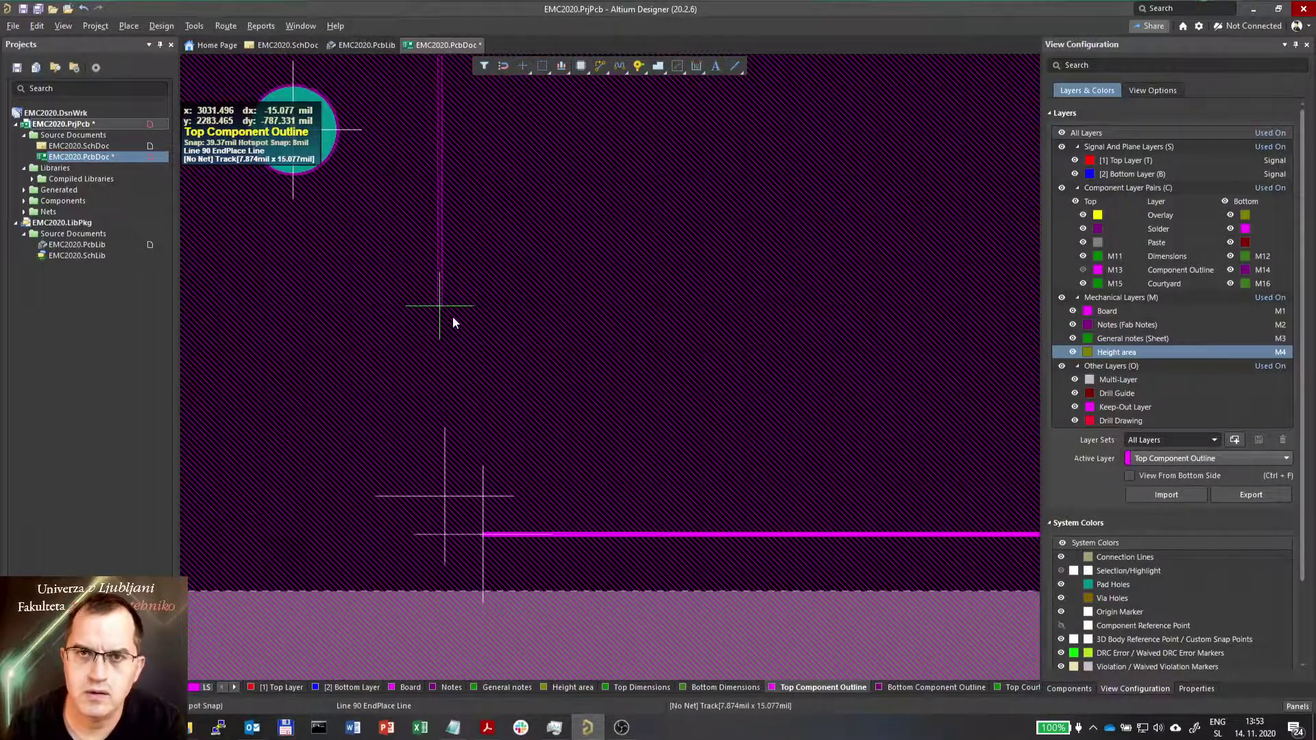
{"action": "left_click", "coordinate": [446, 494]}
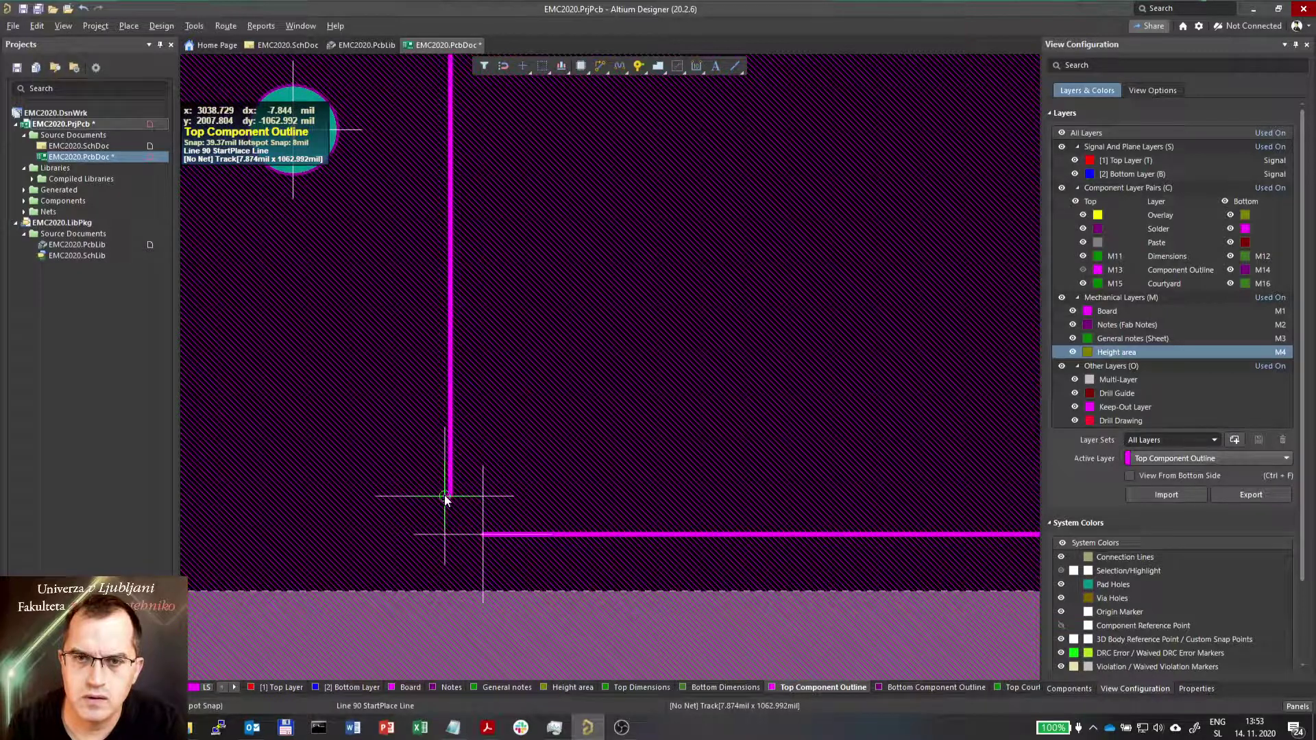
{"action": "scroll", "coordinate": [444, 495], "scroll_direction": "up", "scroll_amount": 2, "text": "ctrl"}
{"action": "key", "text": "Escape"}
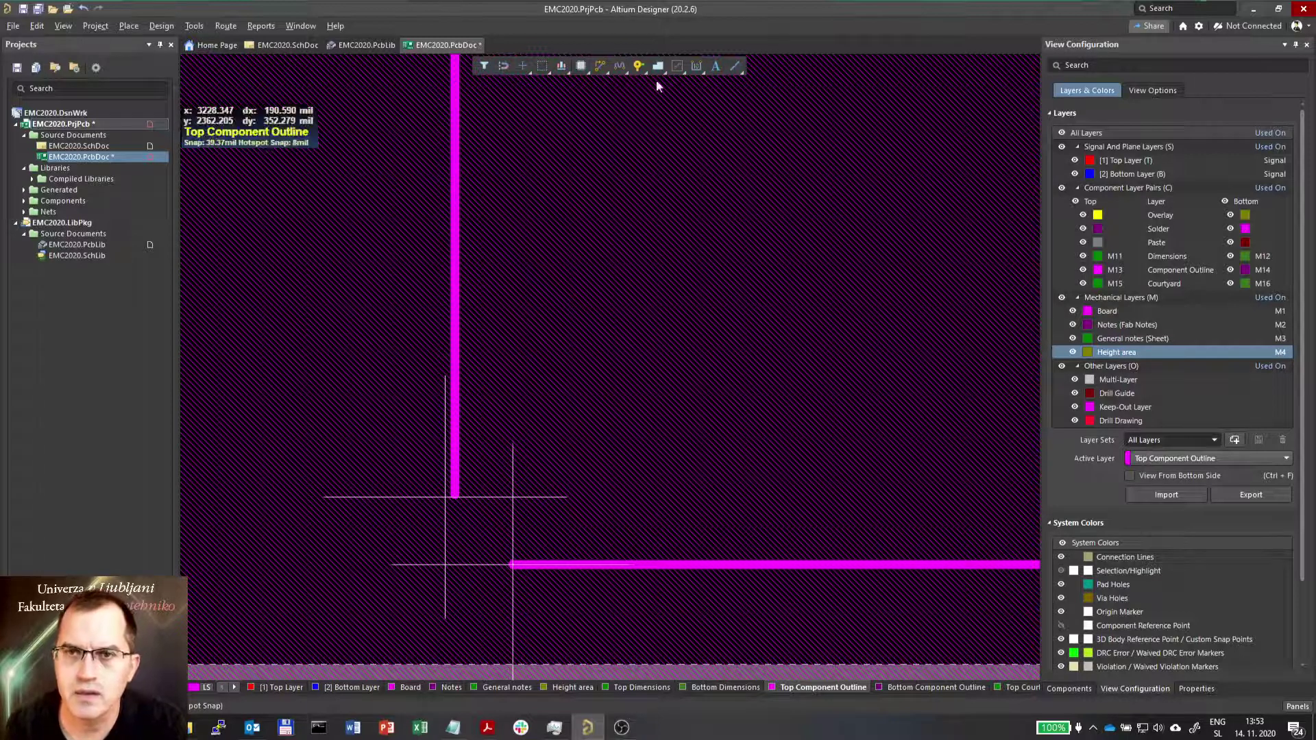
Place an Arc (Edge) at the lower-left corner from the left line's lower end to the bottom line's left end.
{"action": "left_click", "coordinate": [732, 70]}
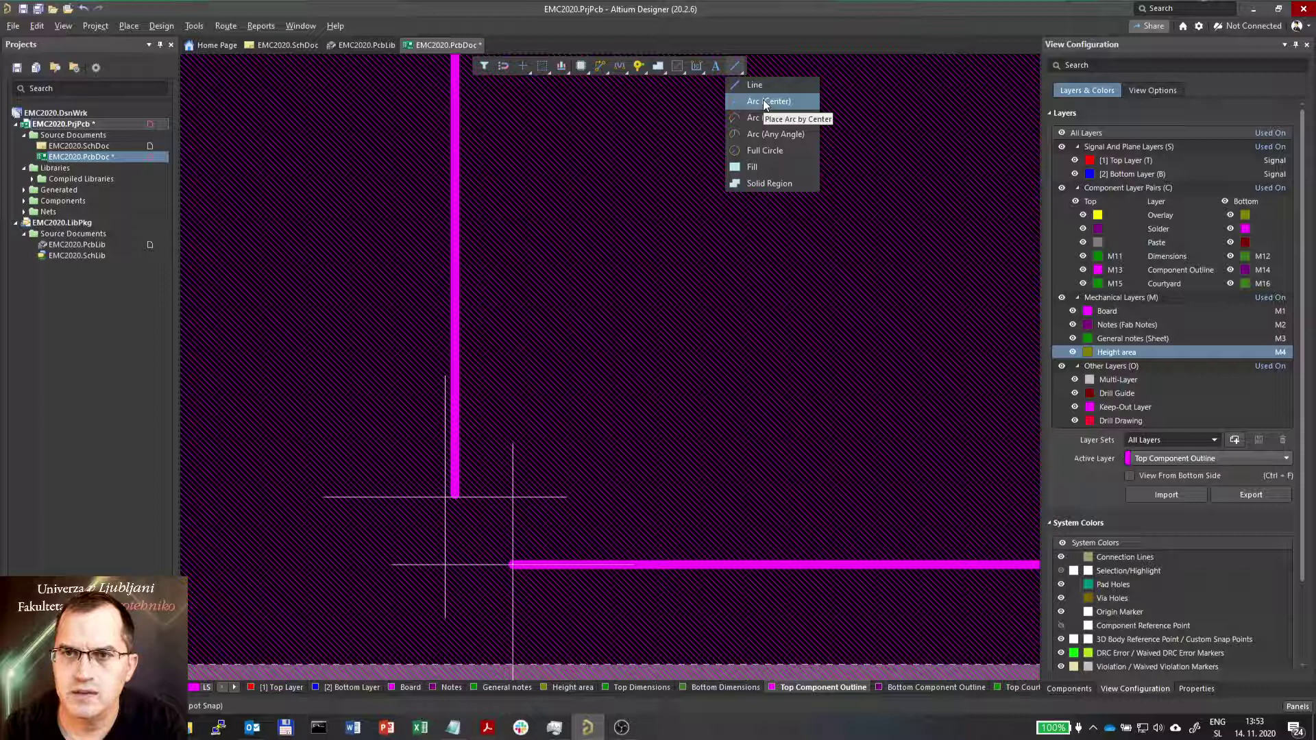
{"action": "left_click", "coordinate": [759, 118]}
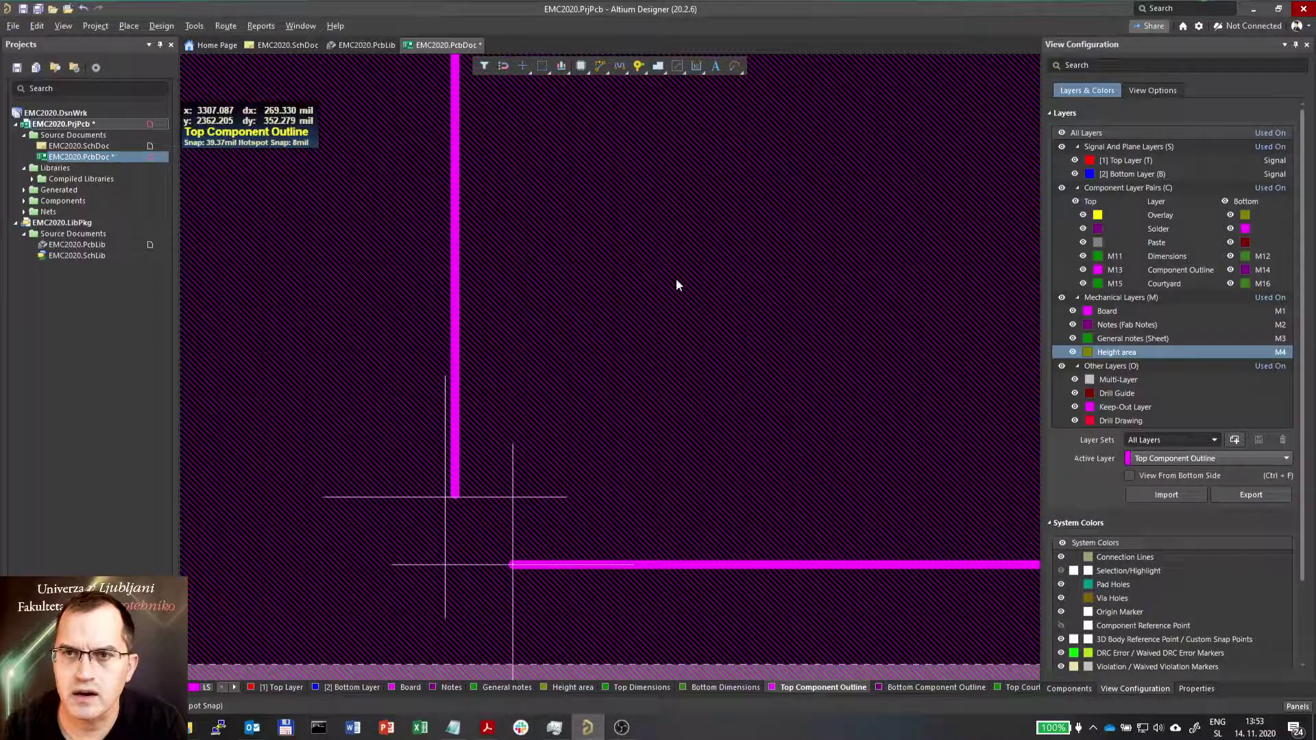
{"action": "left_click", "coordinate": [456, 498]}
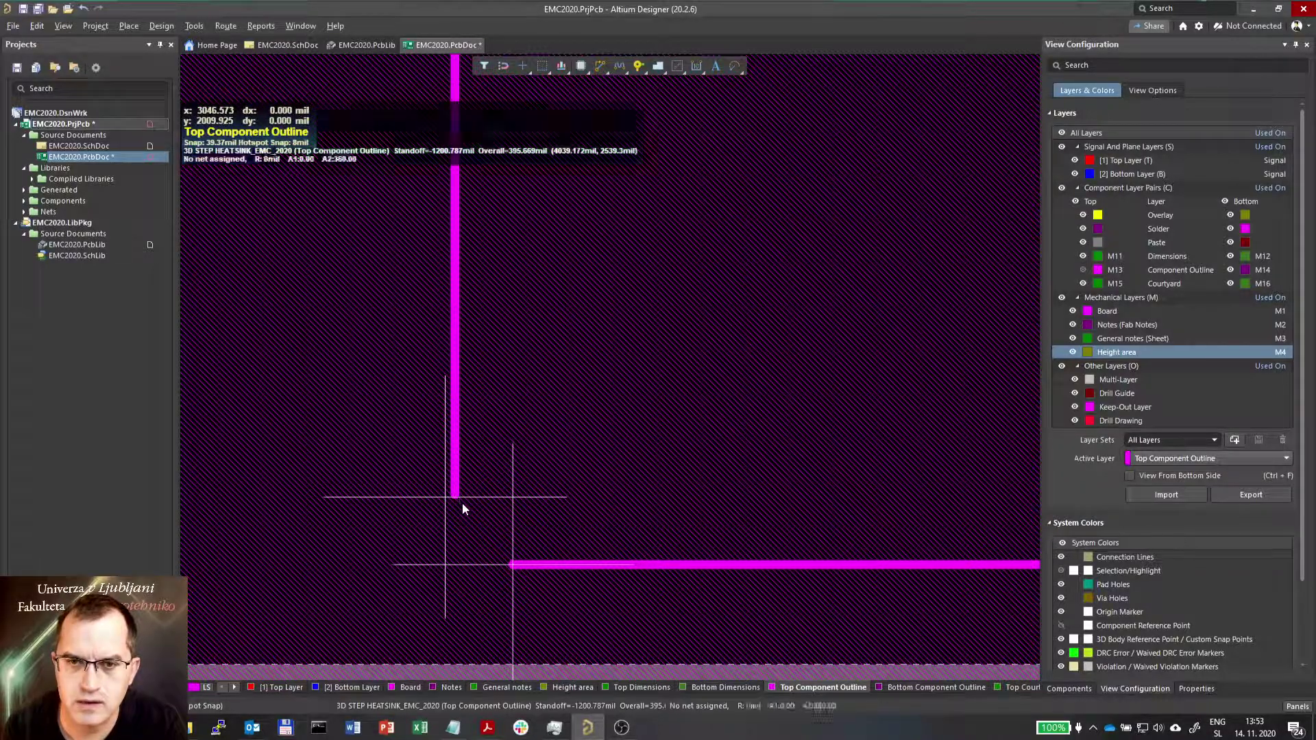
{"action": "left_click", "coordinate": [513, 567]}
{"action": "scroll", "coordinate": [363, 542], "scroll_direction": "down", "scroll_amount": 4, "text": "ctrl"}
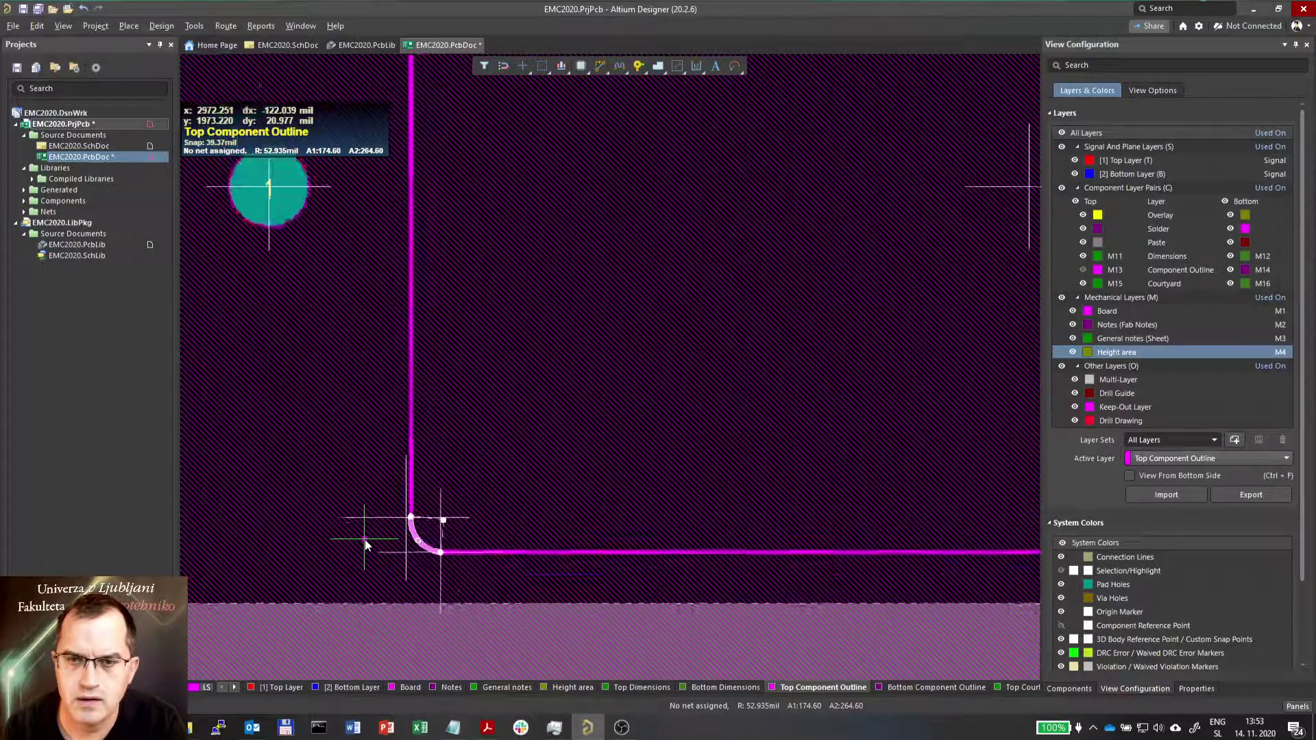
Place an edge arc at the lower-right corner from the bottom line's right end to the outer snap point.
{"action": "scroll", "coordinate": [934, 552], "scroll_direction": "up", "scroll_amount": 2, "text": "ctrl"}
{"action": "scroll", "coordinate": [853, 529], "scroll_direction": "up", "scroll_amount": 3, "text": "ctrl"}
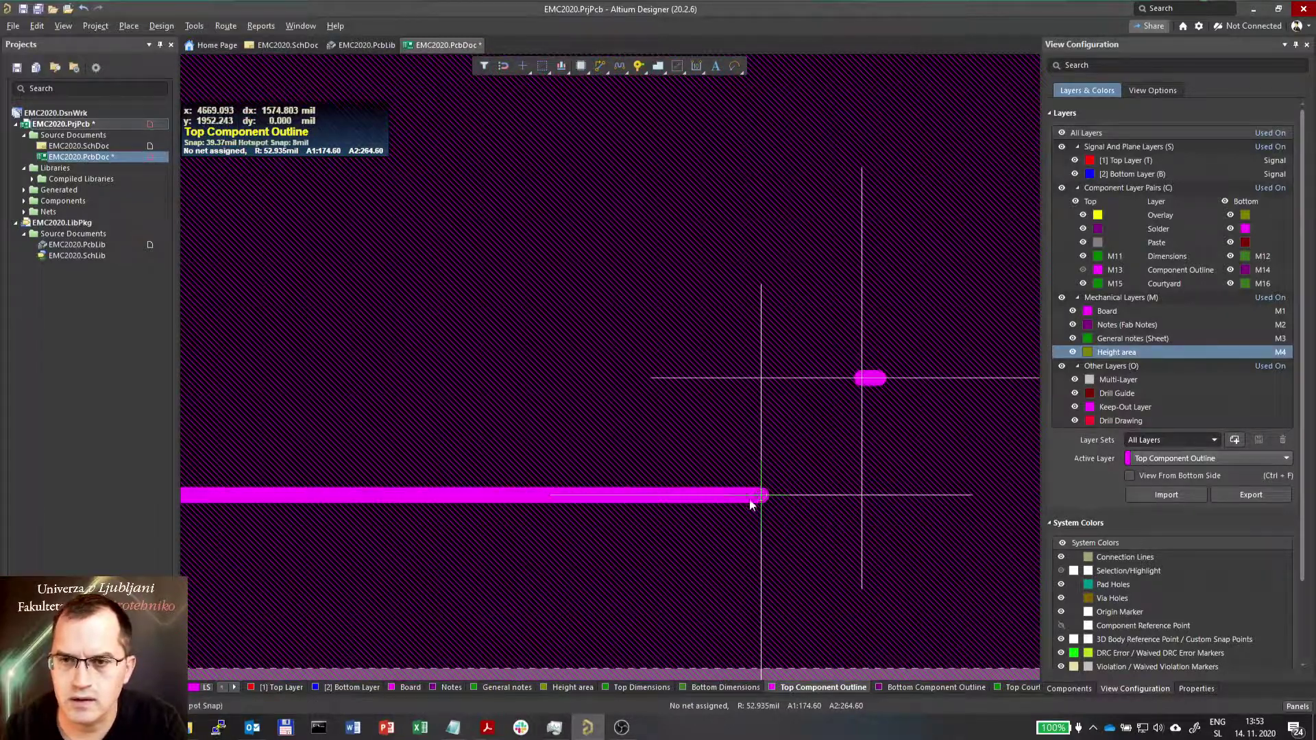
{"action": "left_click", "coordinate": [795, 478]}
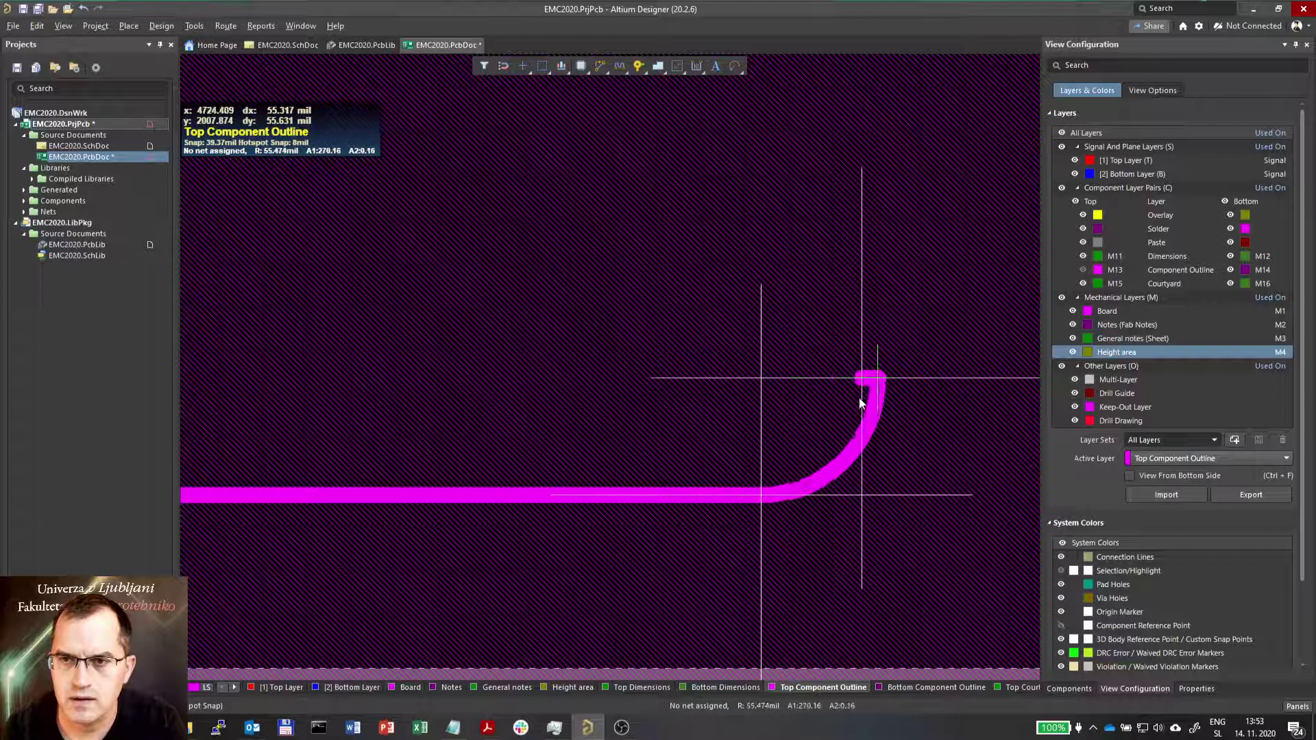
{"action": "left_click", "coordinate": [862, 379]}
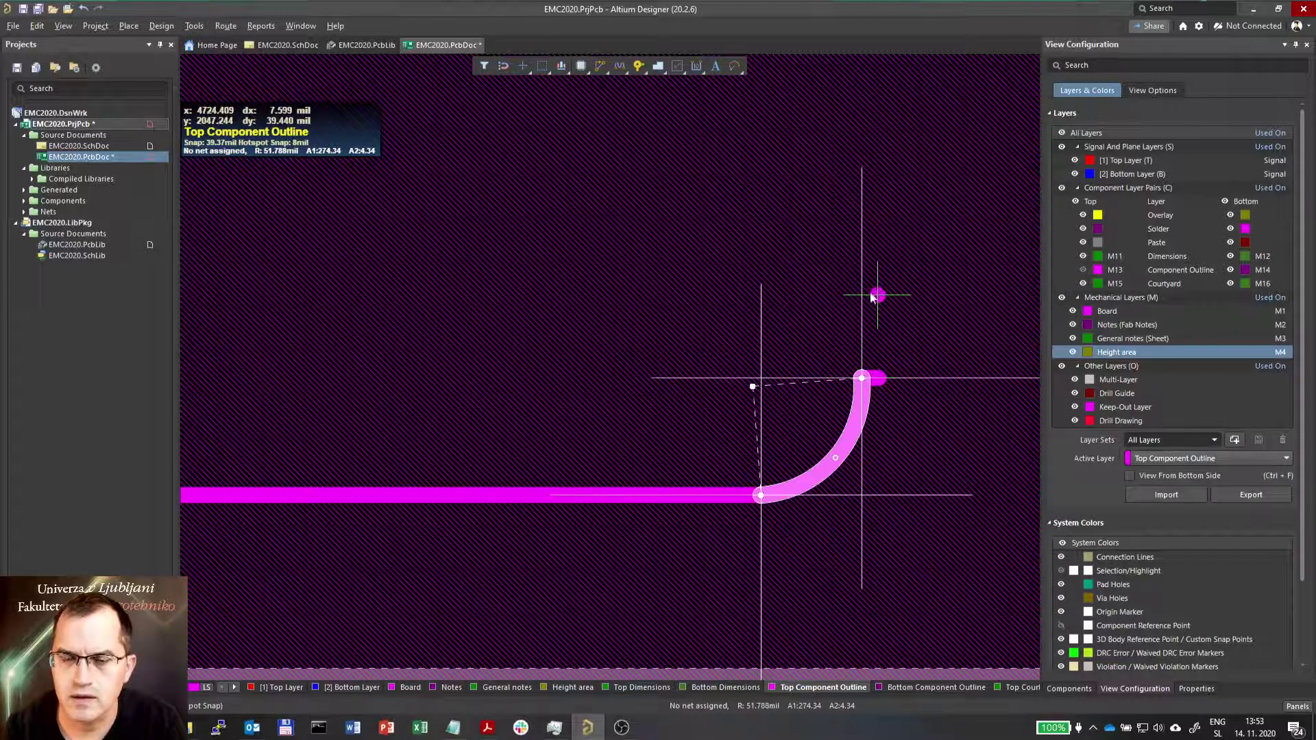
Place an edge arc at the upper-right corner from the top line's right end to the outer snap point.
{"action": "scroll", "coordinate": [851, 520], "scroll_direction": "down", "scroll_amount": 2, "text": "ctrl"}
{"action": "scroll", "coordinate": [852, 520], "scroll_direction": "down", "scroll_amount": 3, "text": "ctrl"}
{"action": "scroll", "coordinate": [849, 102], "scroll_direction": "up", "scroll_amount": 3, "text": "ctrl"}
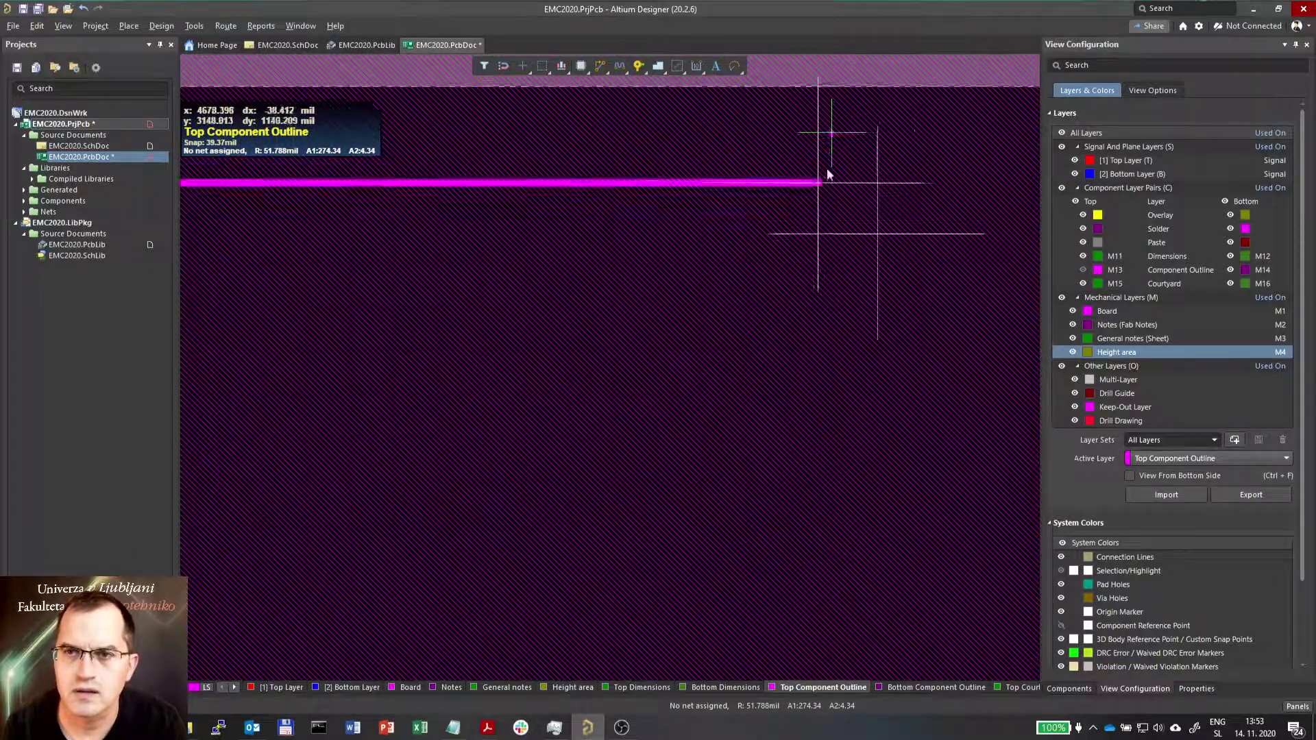
{"action": "left_click", "coordinate": [813, 192]}
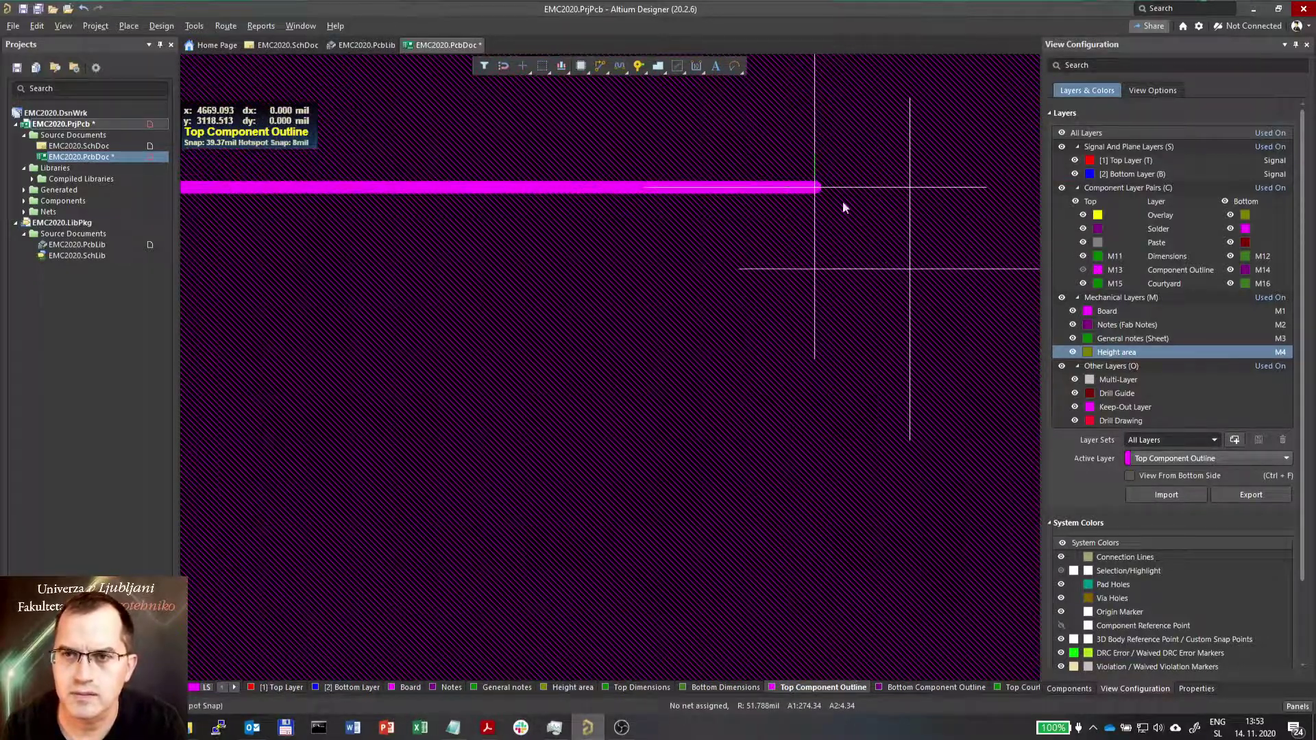
{"action": "left_click", "coordinate": [909, 270]}
Round the upper-left corner with an edge arc joining the left line's upper end to the top line's left end.
{"action": "scroll", "coordinate": [925, 288], "scroll_direction": "down", "scroll_amount": 3, "text": "ctrl"}
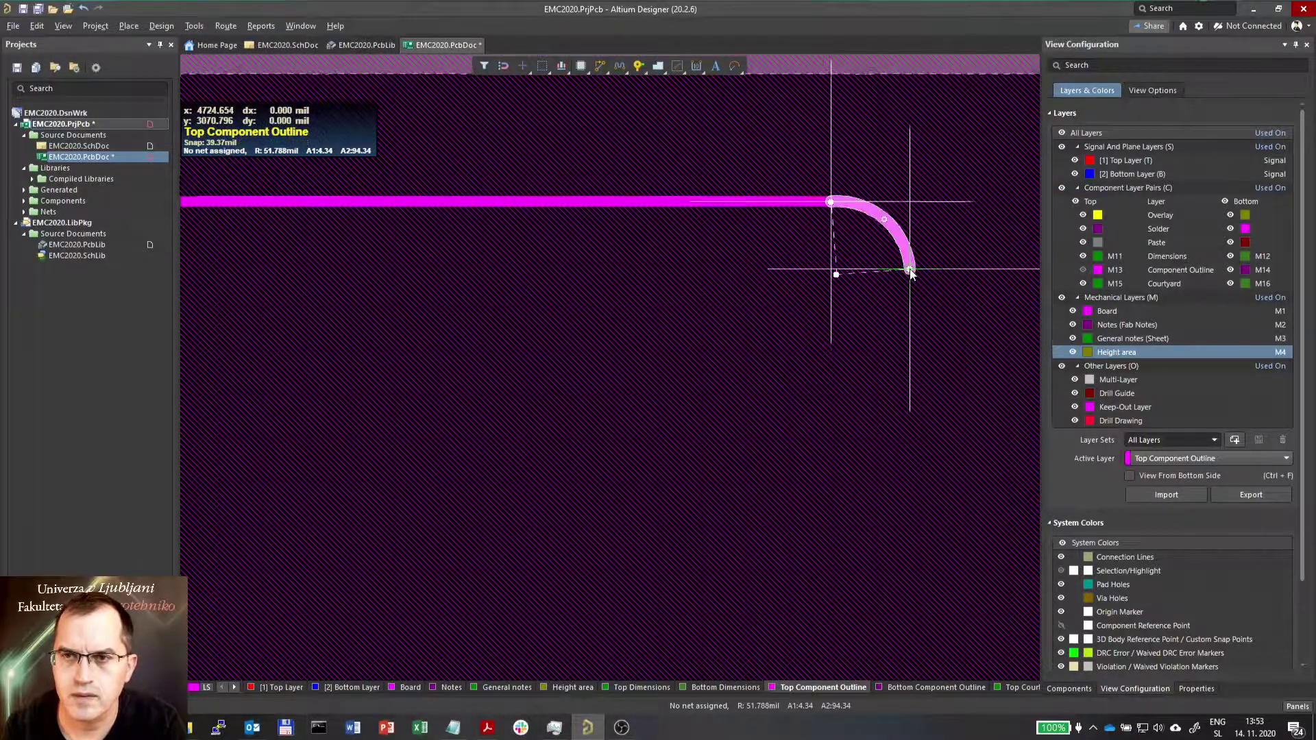
{"action": "scroll", "coordinate": [557, 274], "scroll_direction": "down", "scroll_amount": 3, "text": "ctrl"}
{"action": "scroll", "coordinate": [433, 273], "scroll_direction": "up", "scroll_amount": 5, "text": "ctrl"}
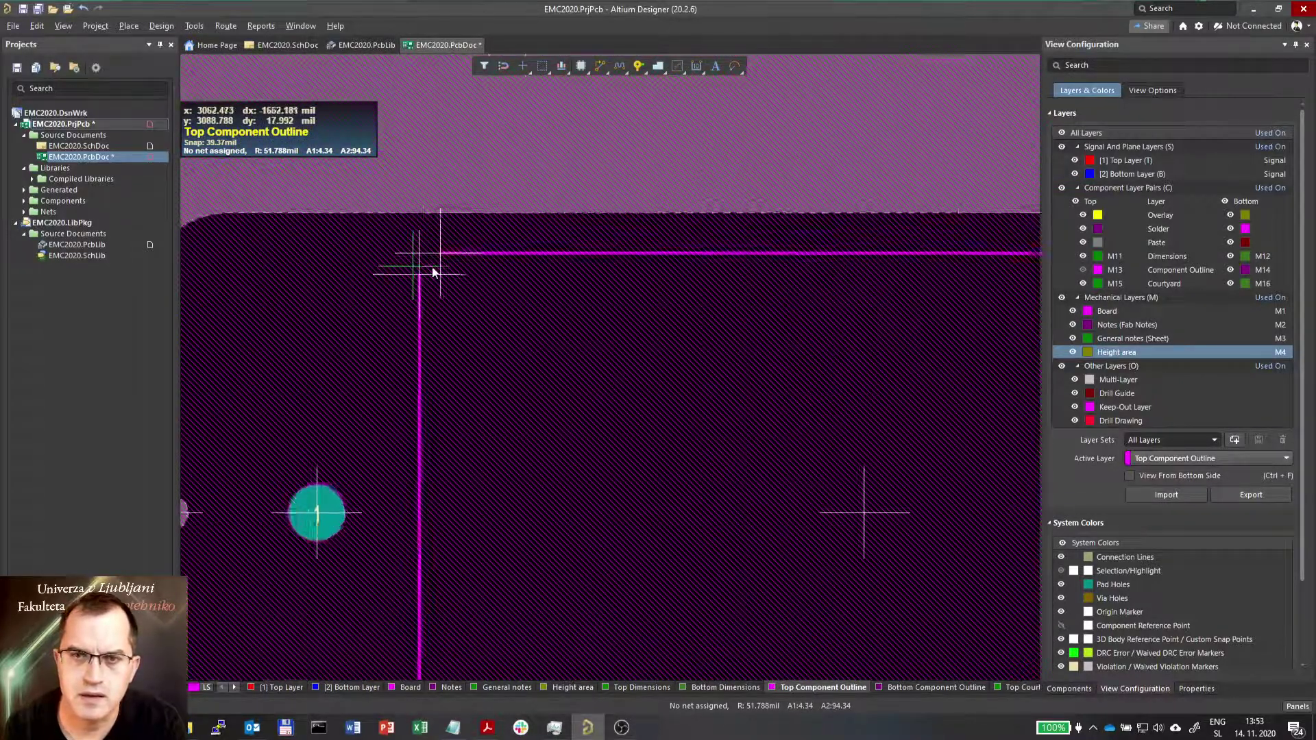
{"action": "left_click", "coordinate": [382, 289]}
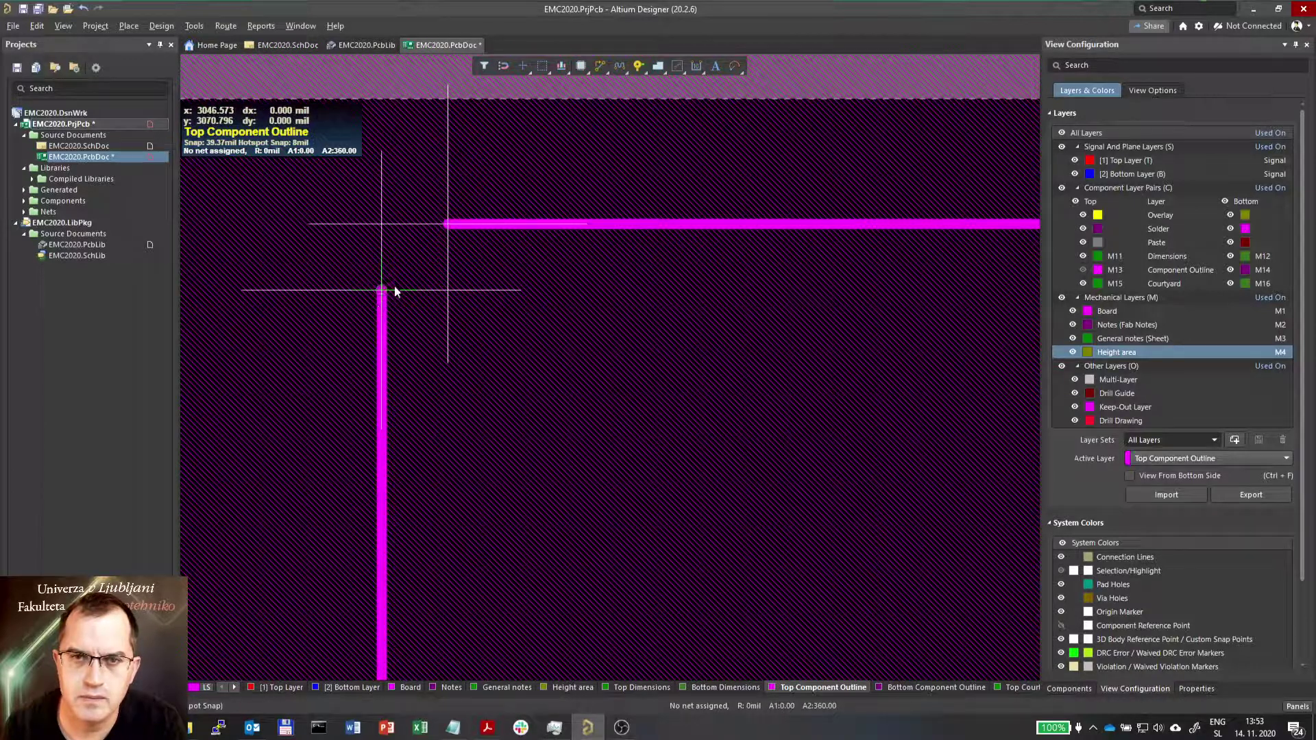
{"action": "left_click", "coordinate": [447, 223]}
{"action": "left_click", "coordinate": [416, 254]}
{"action": "scroll", "coordinate": [416, 254], "scroll_direction": "down", "scroll_amount": 1, "text": "ctrl"}
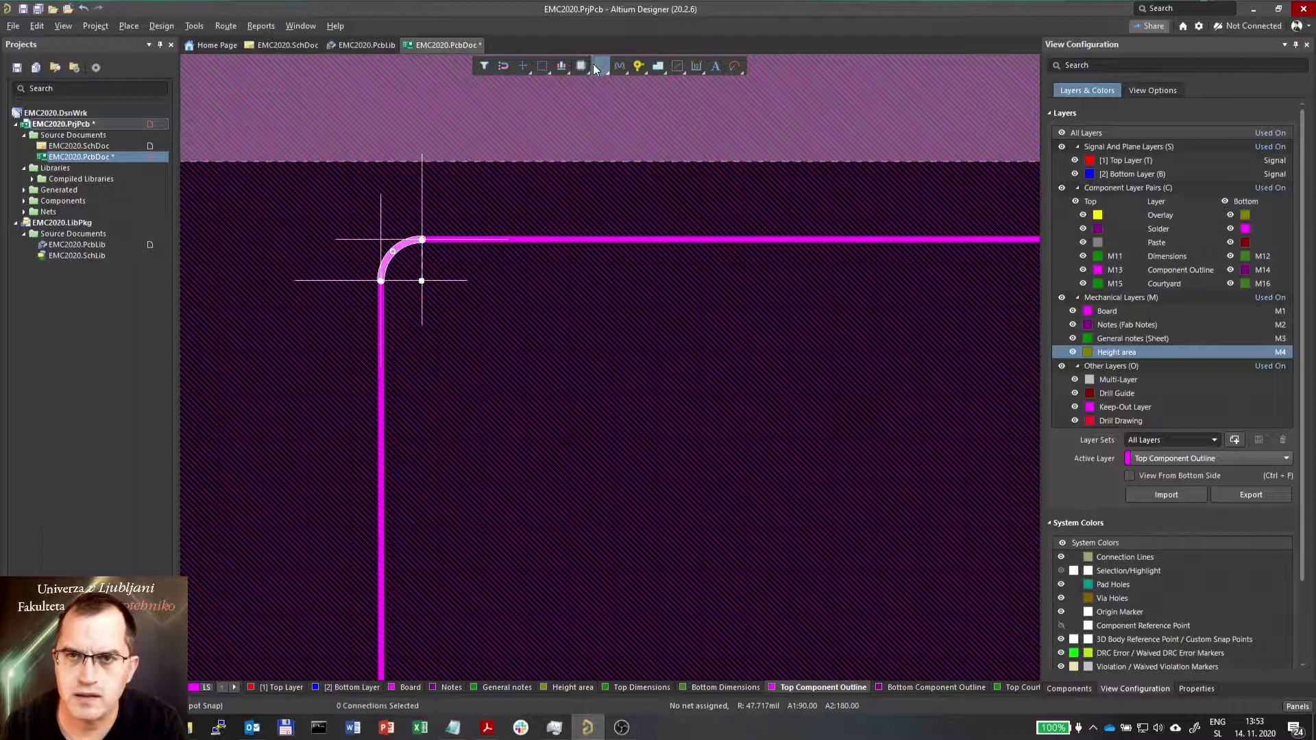
Draw the right side line between the two right corner arcs and remove the short stub at its lower end.
{"action": "left_click", "coordinate": [731, 68]}
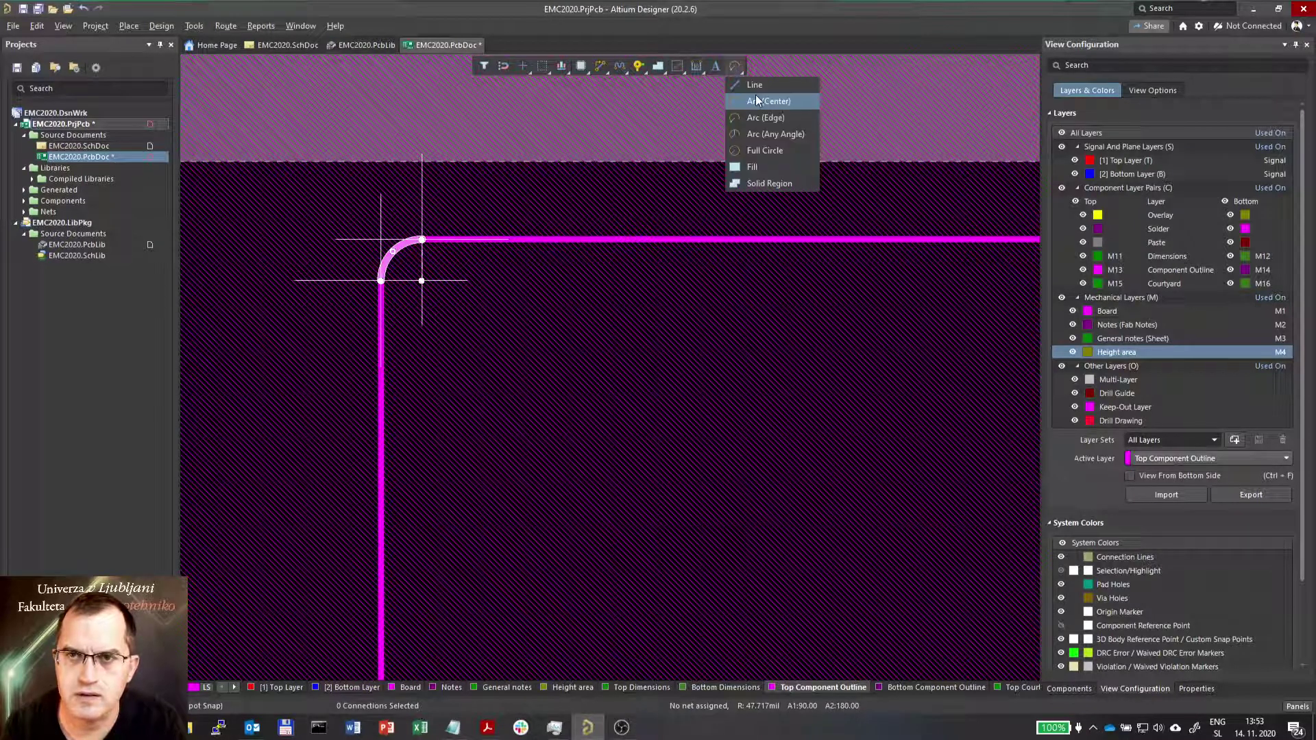
{"action": "left_click", "coordinate": [755, 94]}
{"action": "left_click", "coordinate": [730, 69]}
{"action": "left_click", "coordinate": [746, 84]}
{"action": "scroll", "coordinate": [285, 351], "scroll_direction": "down", "scroll_amount": 4, "text": "ctrl"}
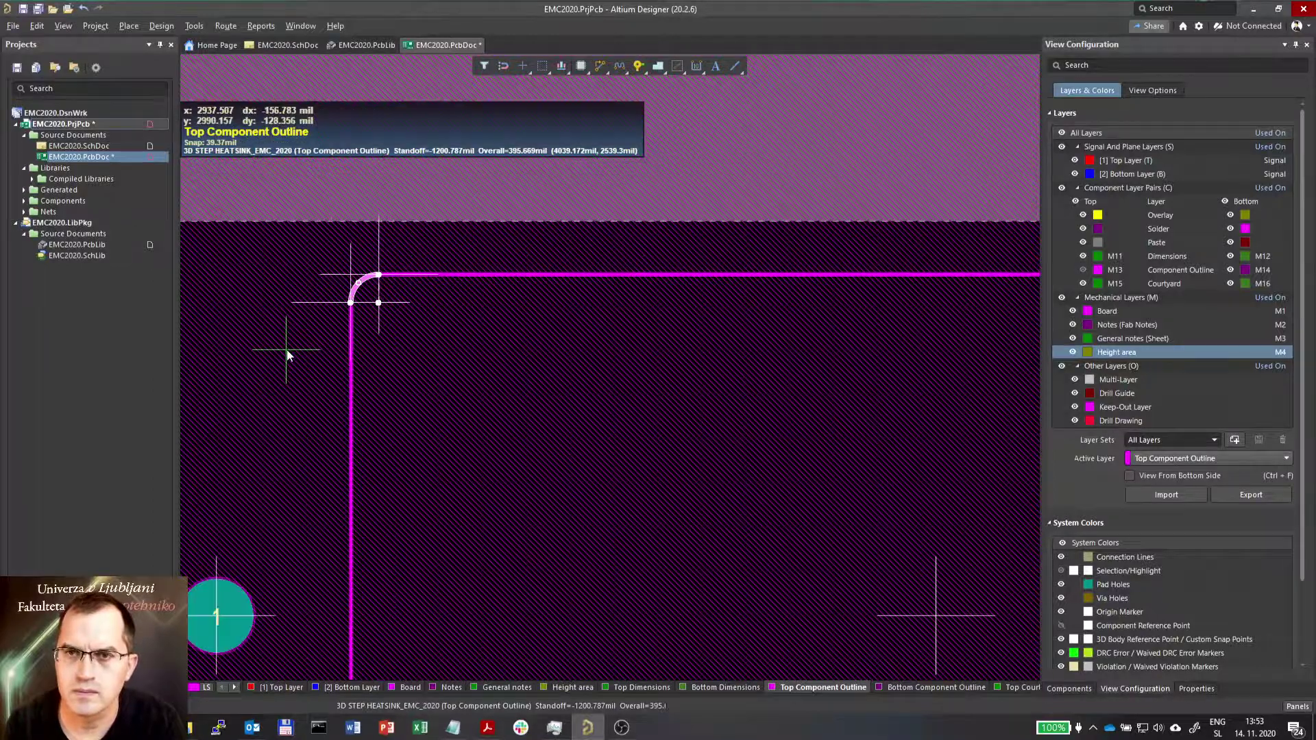
{"action": "scroll", "coordinate": [843, 439], "scroll_direction": "up", "scroll_amount": 4, "text": "ctrl"}
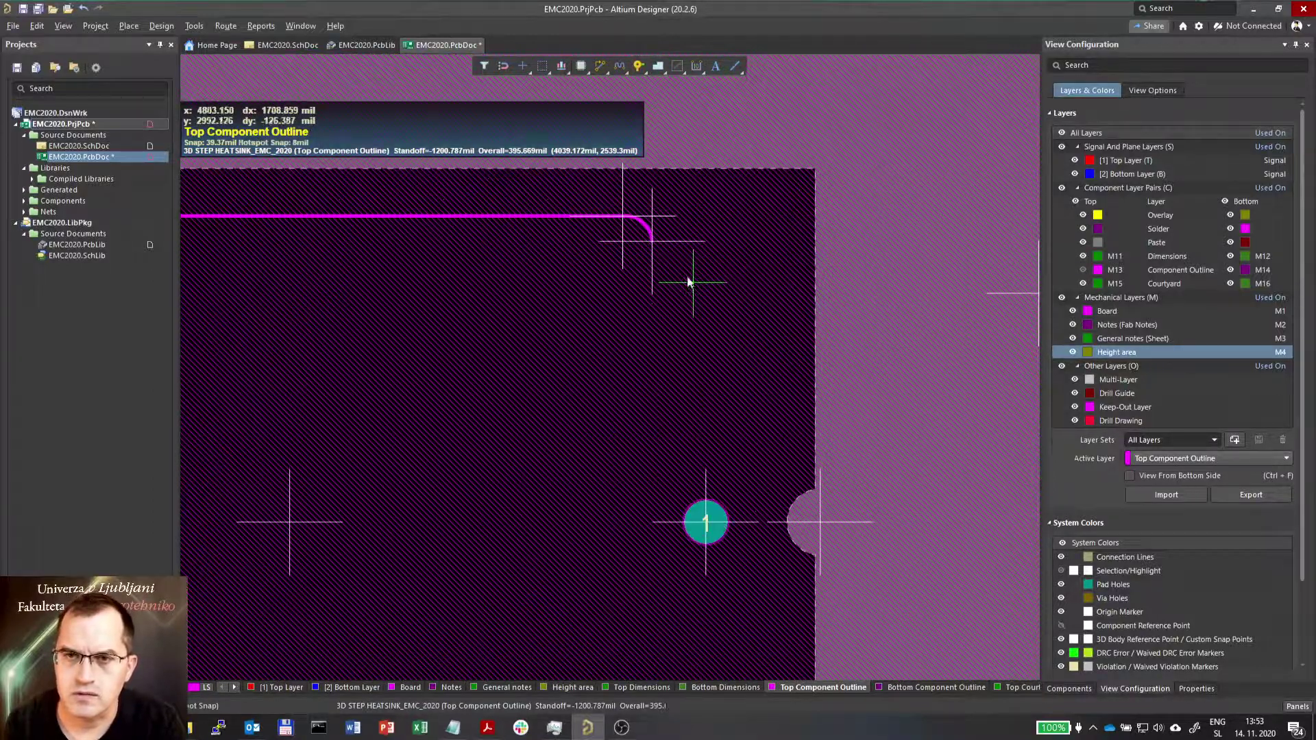
{"action": "left_click", "coordinate": [652, 245]}
{"action": "scroll", "coordinate": [656, 335], "scroll_direction": "down", "scroll_amount": 3}
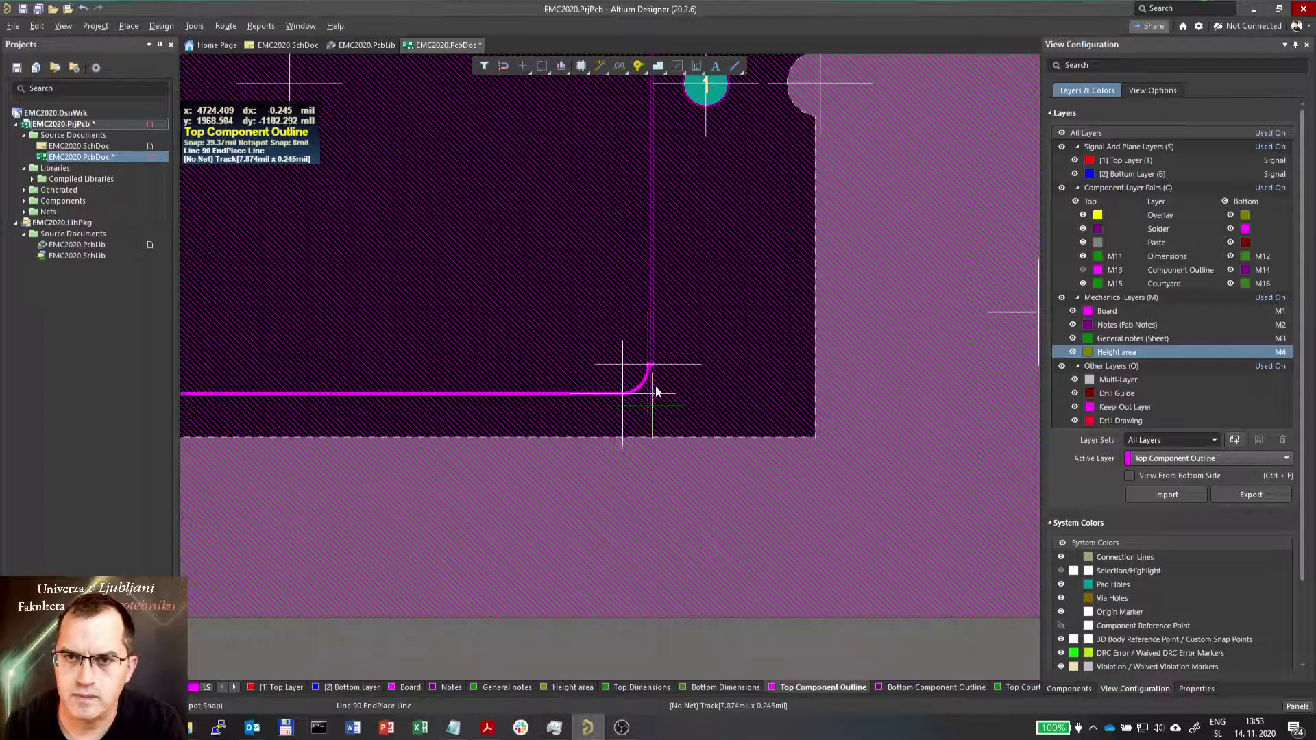
{"action": "scroll", "coordinate": [653, 371], "scroll_direction": "up", "scroll_amount": 4, "text": "ctrl"}
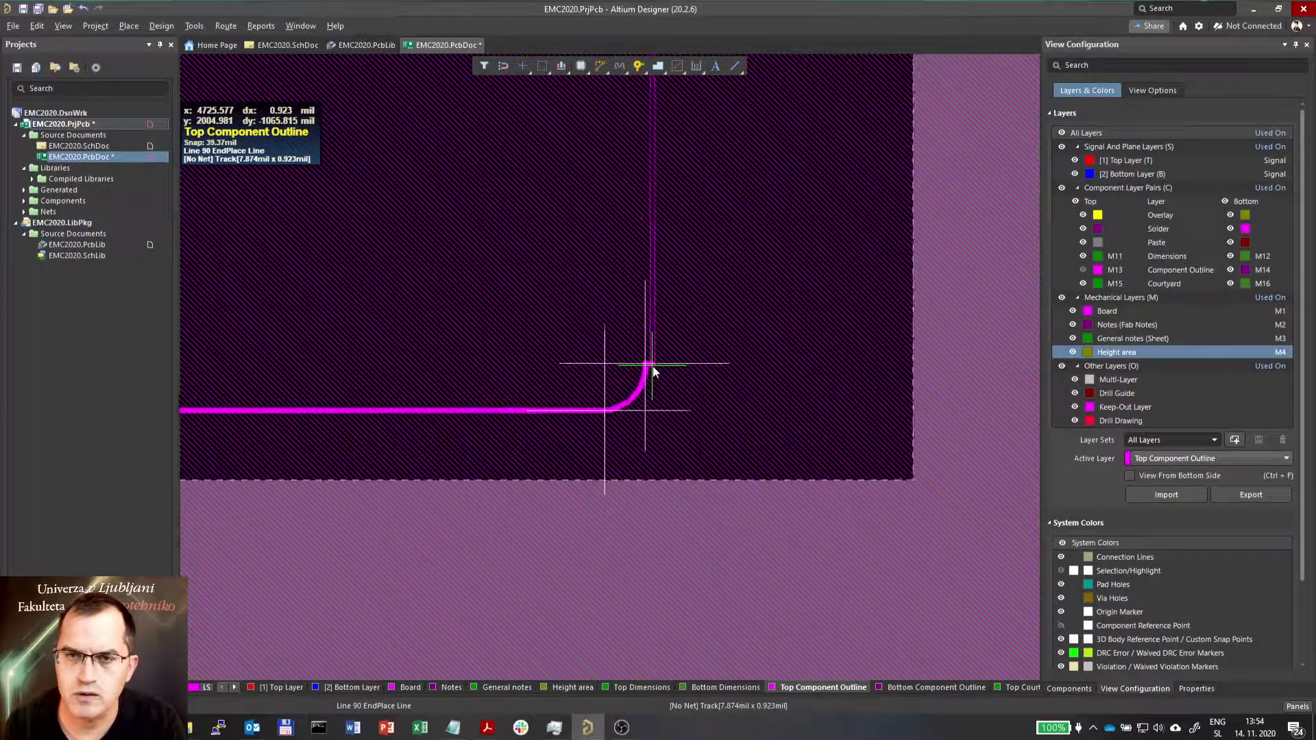
{"action": "left_click", "coordinate": [632, 364]}
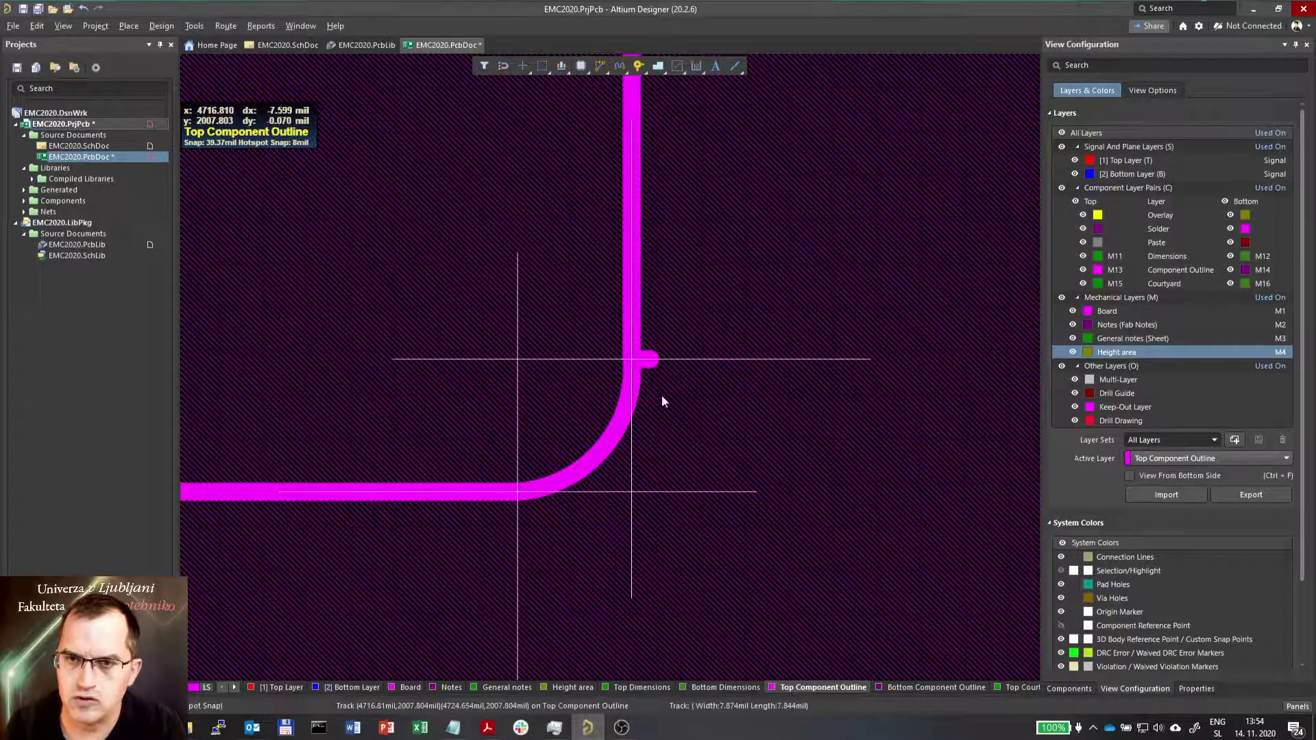
{"action": "right_click", "coordinate": [655, 376]}
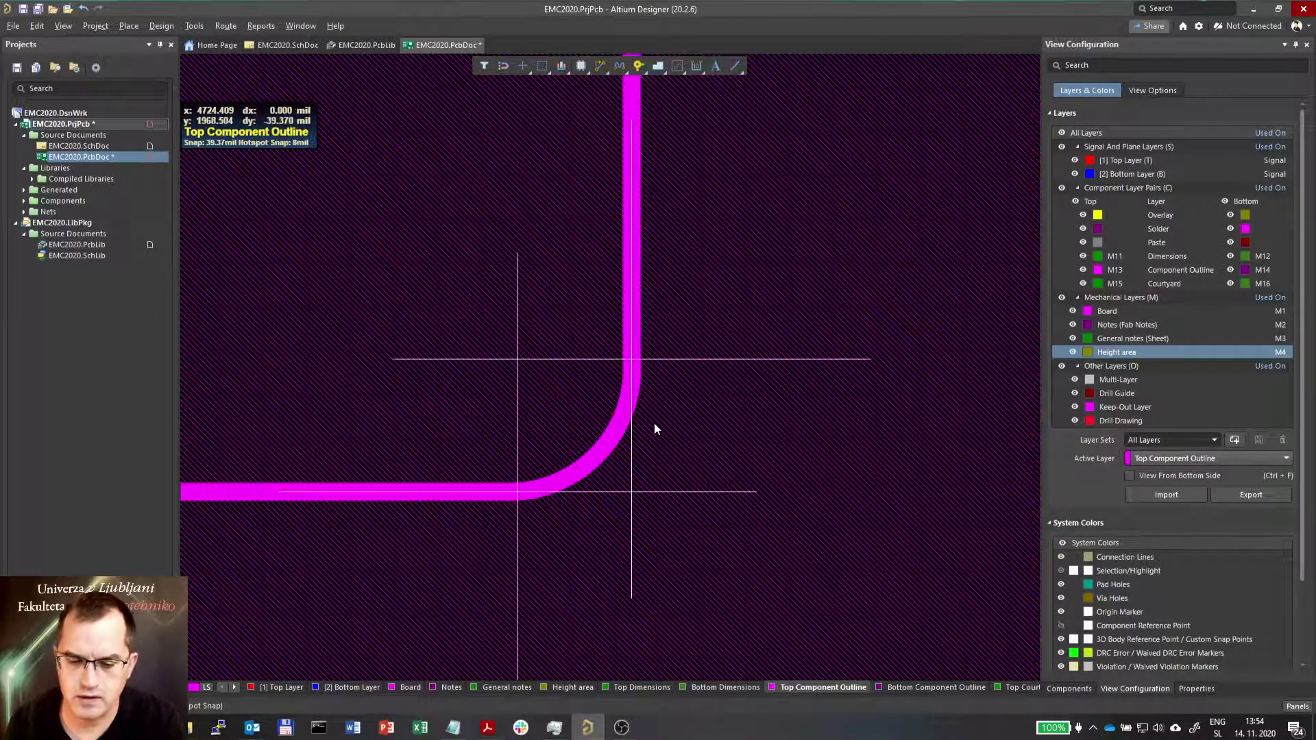
Compare the snap points with the raised rectangle's rounded corners in 3D and return to the 2D view.
{"action": "key", "text": "3"}
{"action": "scroll", "coordinate": [600, 508], "scroll_direction": "up", "scroll_amount": 3, "text": "ctrl"}
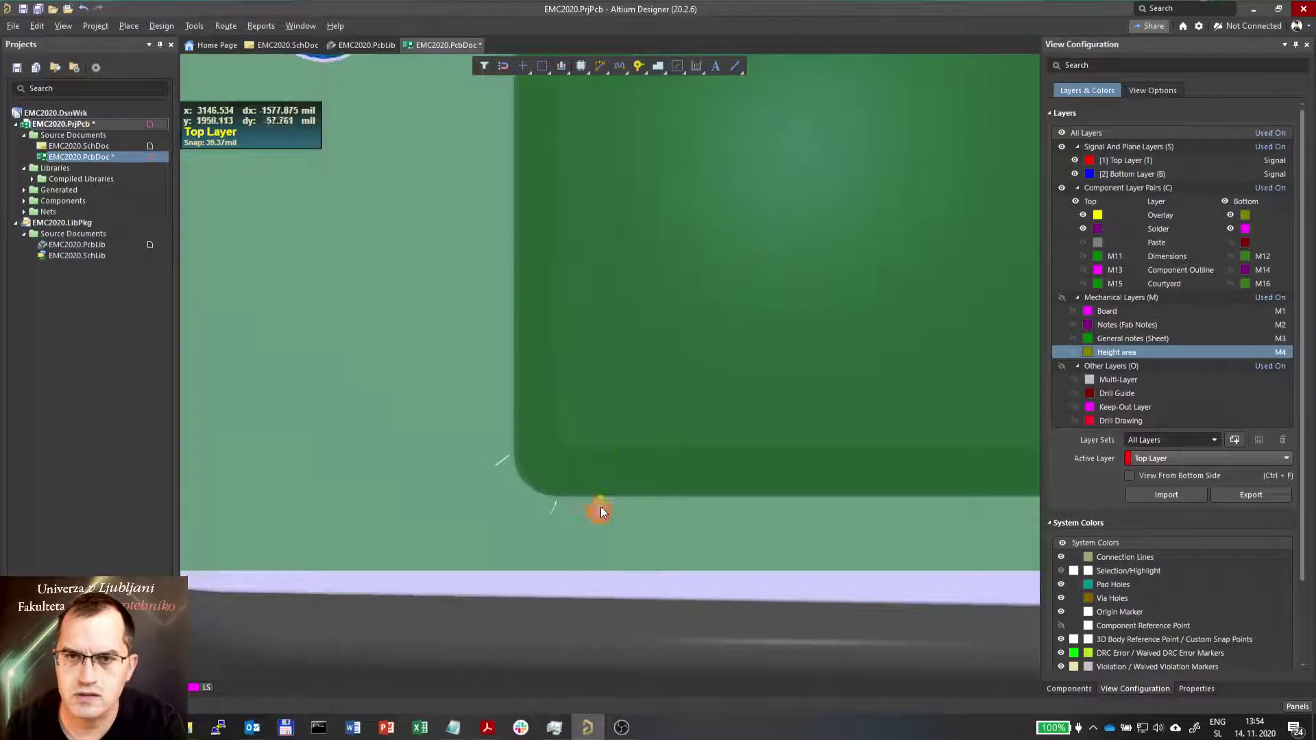
{"action": "key", "text": "2"}
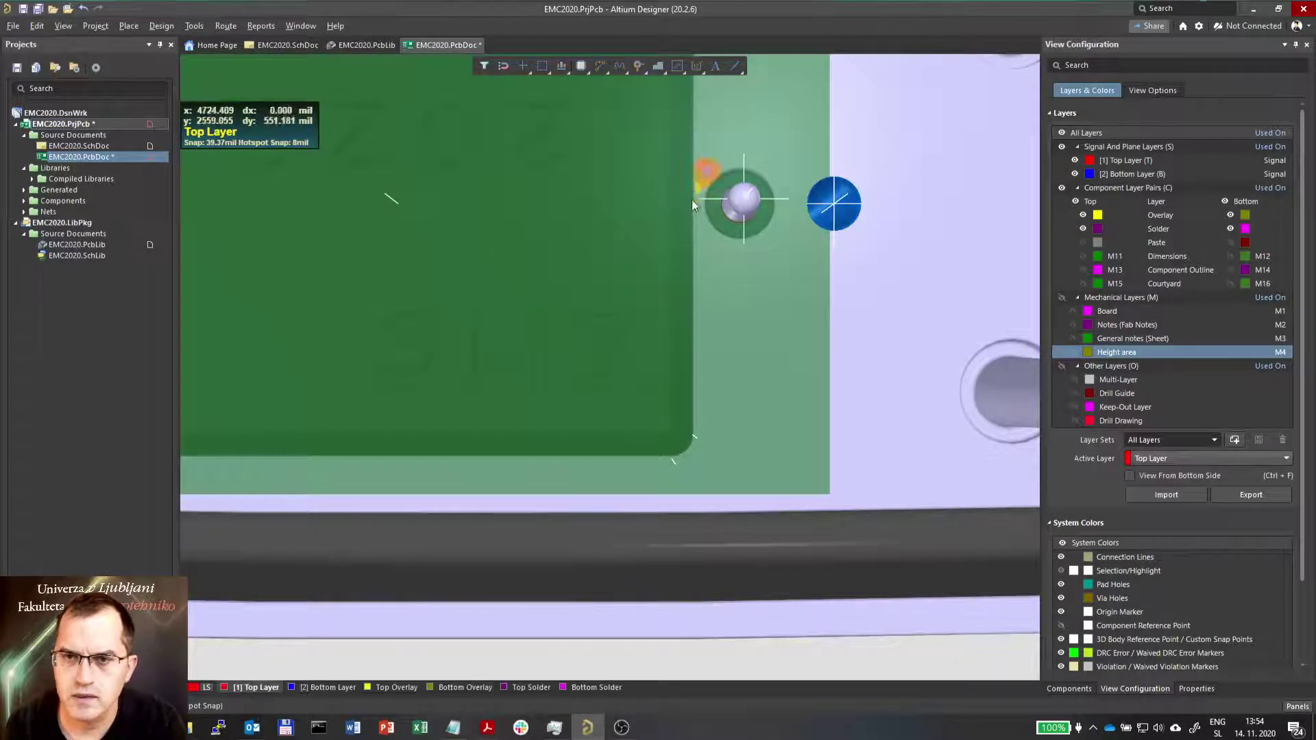
{"action": "scroll", "coordinate": [632, 376], "scroll_direction": "up", "scroll_amount": 2, "text": "ctrl"}
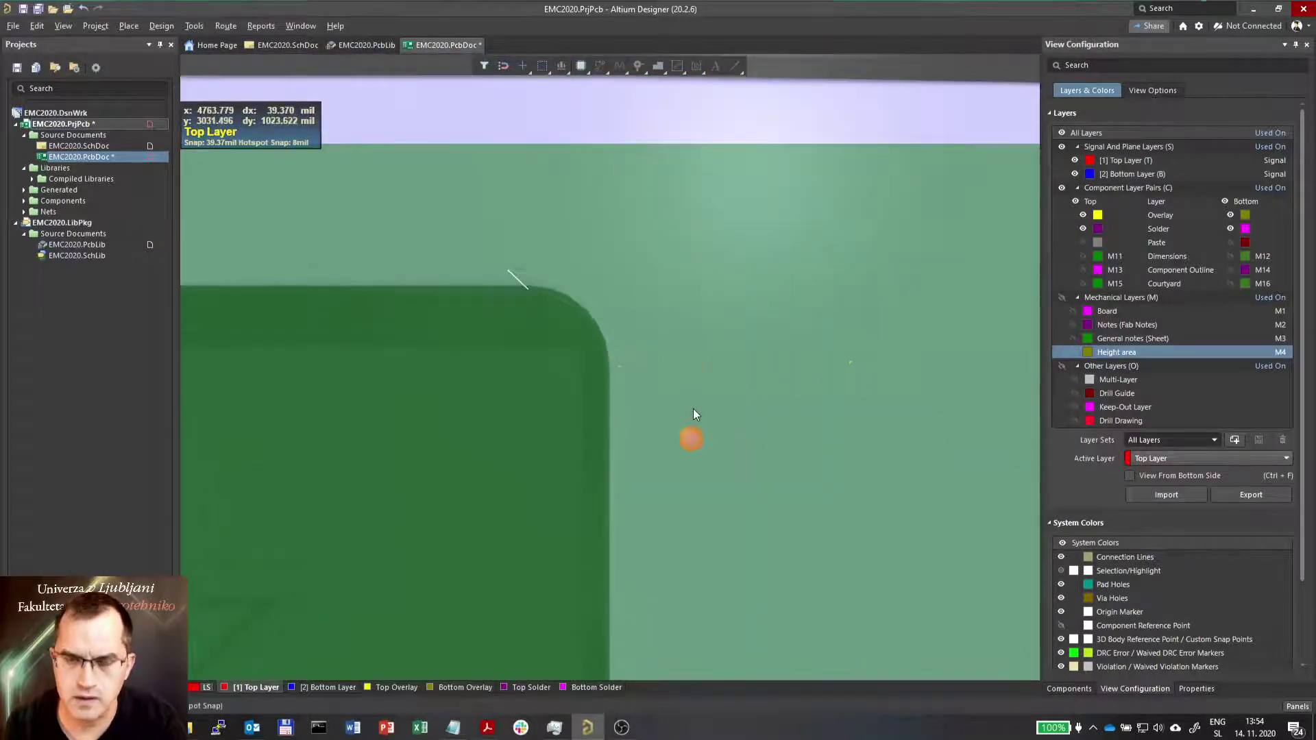
{"action": "key", "text": "2"}
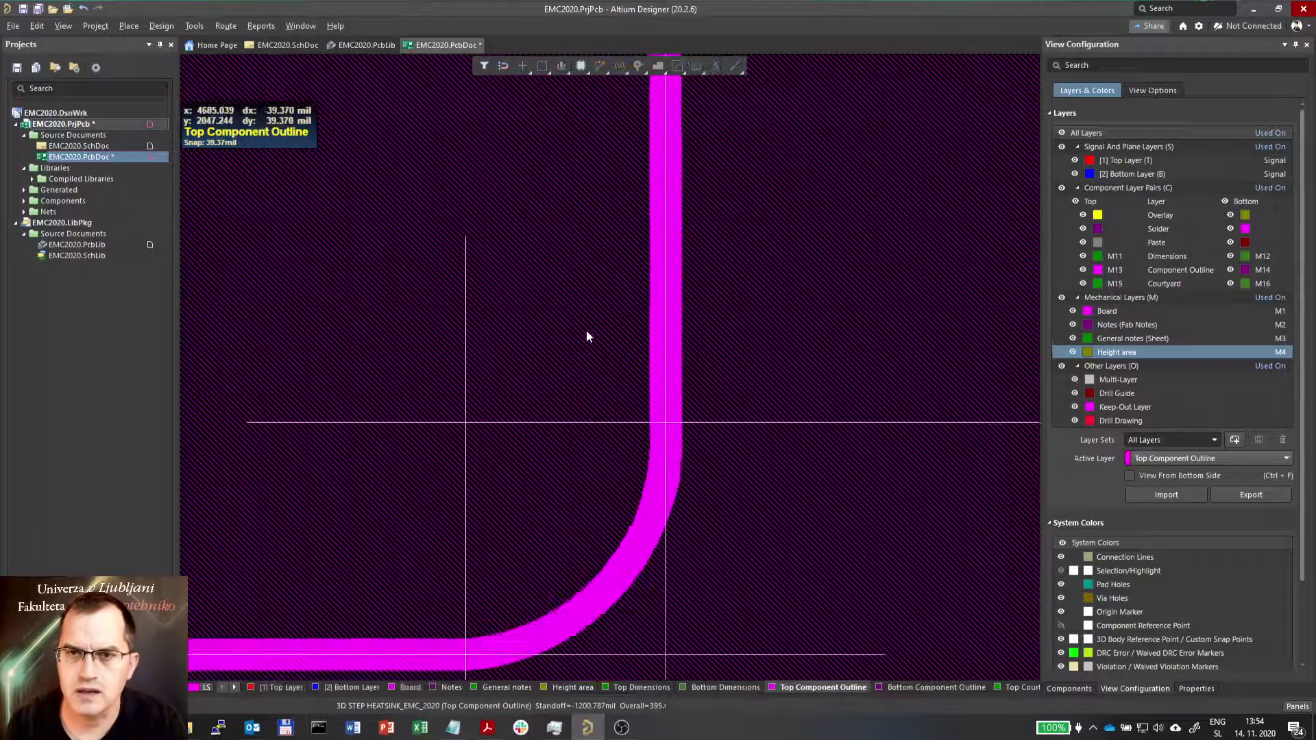
Shift the upper-right corner arc to meet the right side line and remove the short leftover stub beside it.
{"action": "scroll", "coordinate": [613, 356], "scroll_direction": "down", "scroll_amount": 3, "text": "ctrl"}
{"action": "scroll", "coordinate": [620, 389], "scroll_direction": "up", "scroll_amount": 3, "text": "ctrl"}
{"action": "right_click_drag", "start_coordinate": [620, 390], "coordinate": [565, 454]}
{"action": "scroll", "coordinate": [639, 329], "scroll_direction": "down", "scroll_amount": 2, "text": "ctrl"}
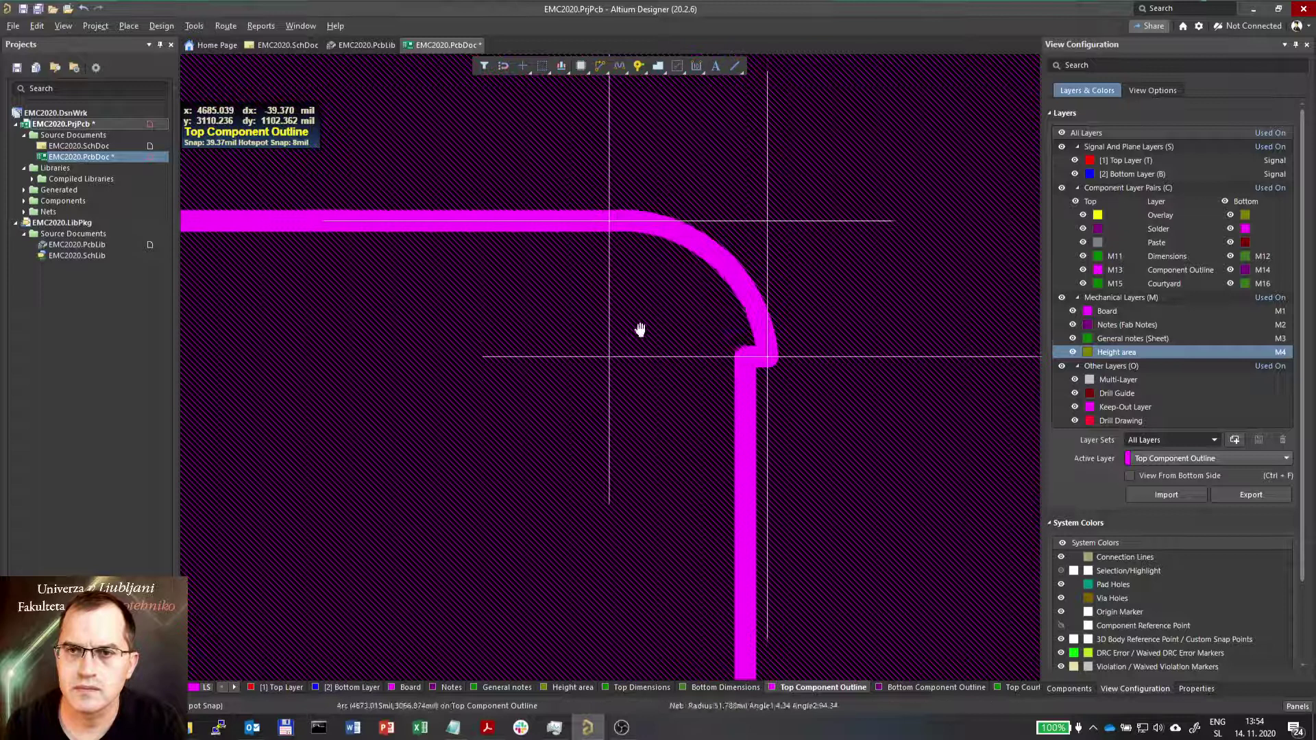
{"action": "scroll", "coordinate": [666, 359], "scroll_direction": "up", "scroll_amount": 2, "text": "ctrl"}
{"action": "scroll", "coordinate": [699, 367], "scroll_direction": "up", "scroll_amount": 2, "text": "ctrl"}
{"action": "left_click", "coordinate": [754, 389]}
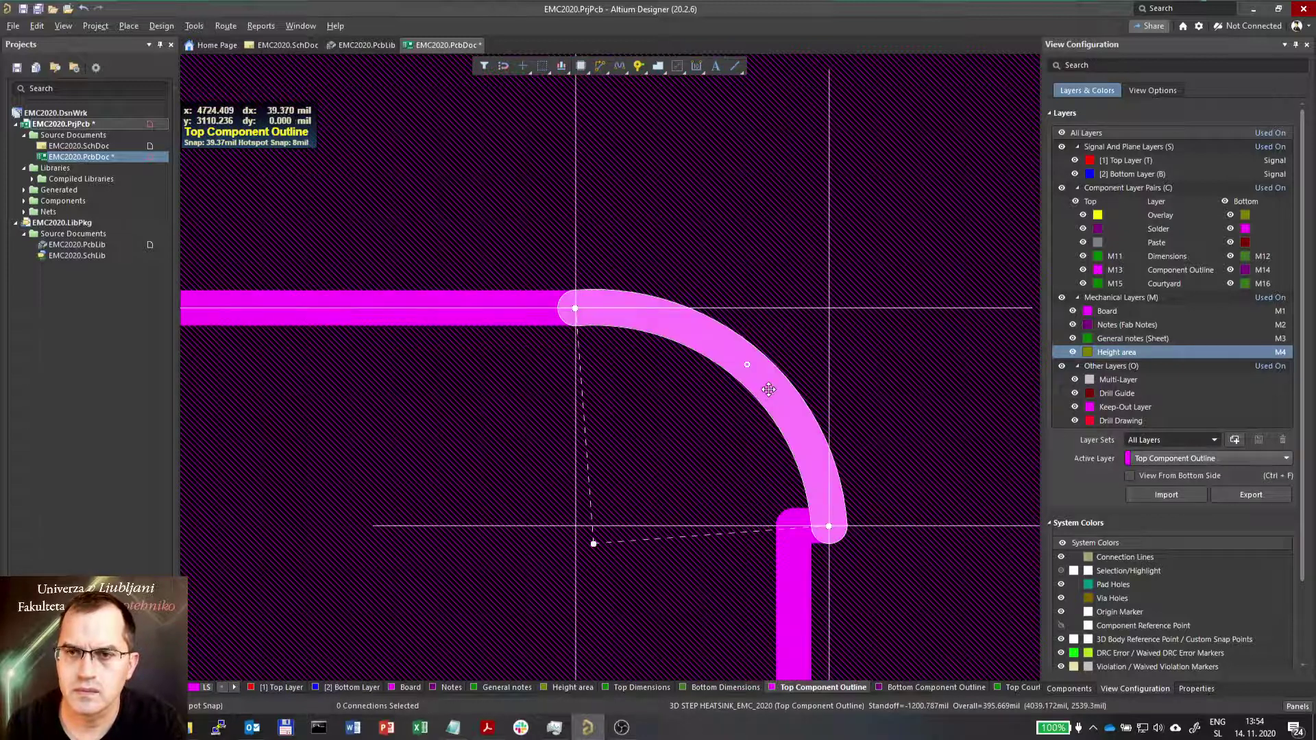
{"action": "mouse_move", "coordinate": [754, 389]}
{"action": "left_mouse_down"}
{"action": "mouse_move", "coordinate": [818, 571]}
{"action": "mouse_move", "coordinate": [829, 545]}
{"action": "left_mouse_up"}
{"action": "left_click", "coordinate": [826, 544]}
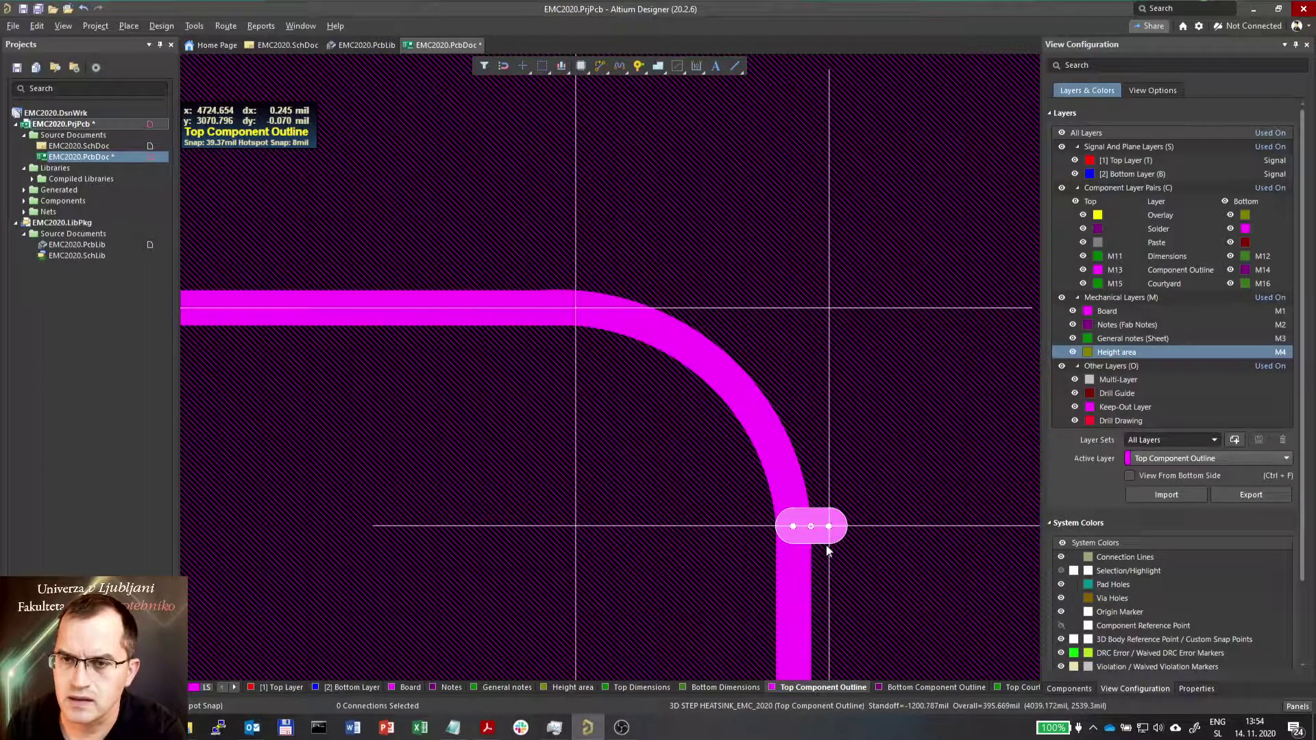
Select all lines and corner arcs of the raised rectangle's outline and move them to the Height area layer.
{"action": "scroll", "coordinate": [927, 459], "scroll_direction": "down", "scroll_amount": 5, "text": "ctrl"}
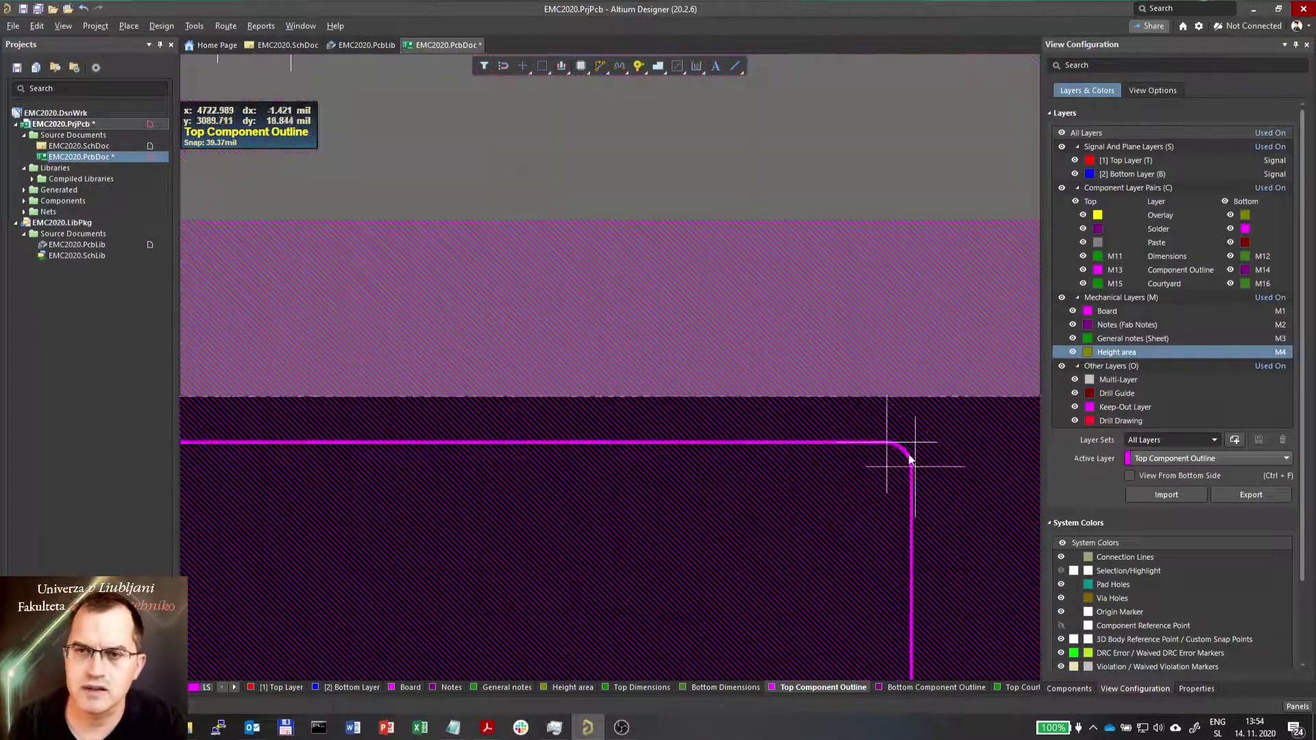
{"action": "scroll", "coordinate": [805, 636], "scroll_direction": "up", "scroll_amount": 2, "text": "ctrl"}
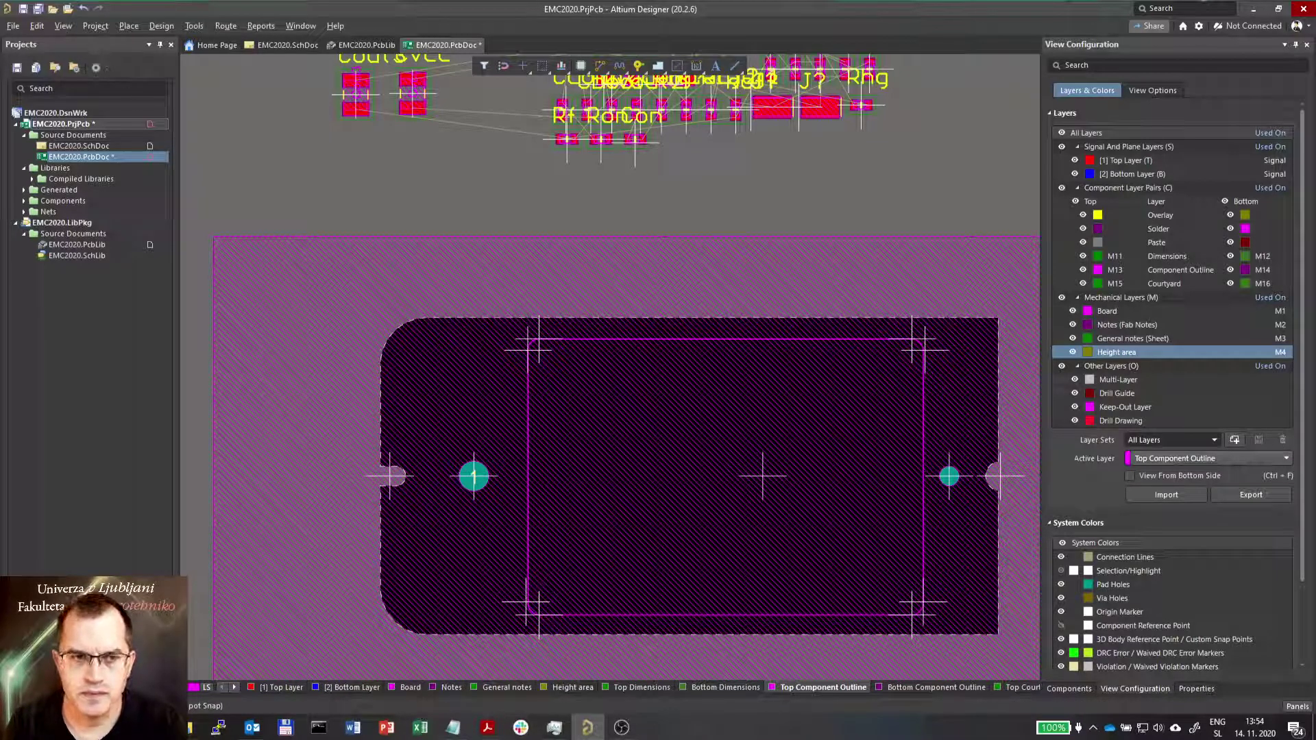
{"action": "left_click", "coordinate": [493, 215]}
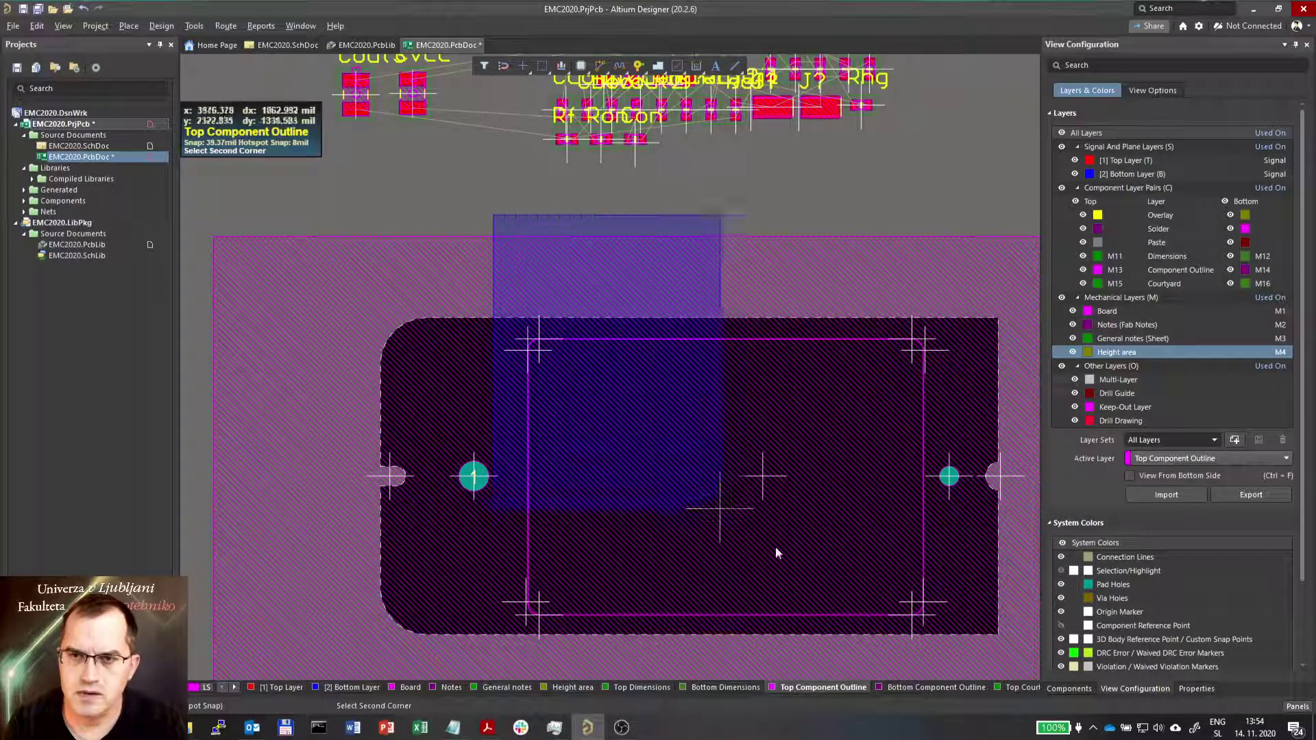
{"action": "left_click", "coordinate": [937, 665]}
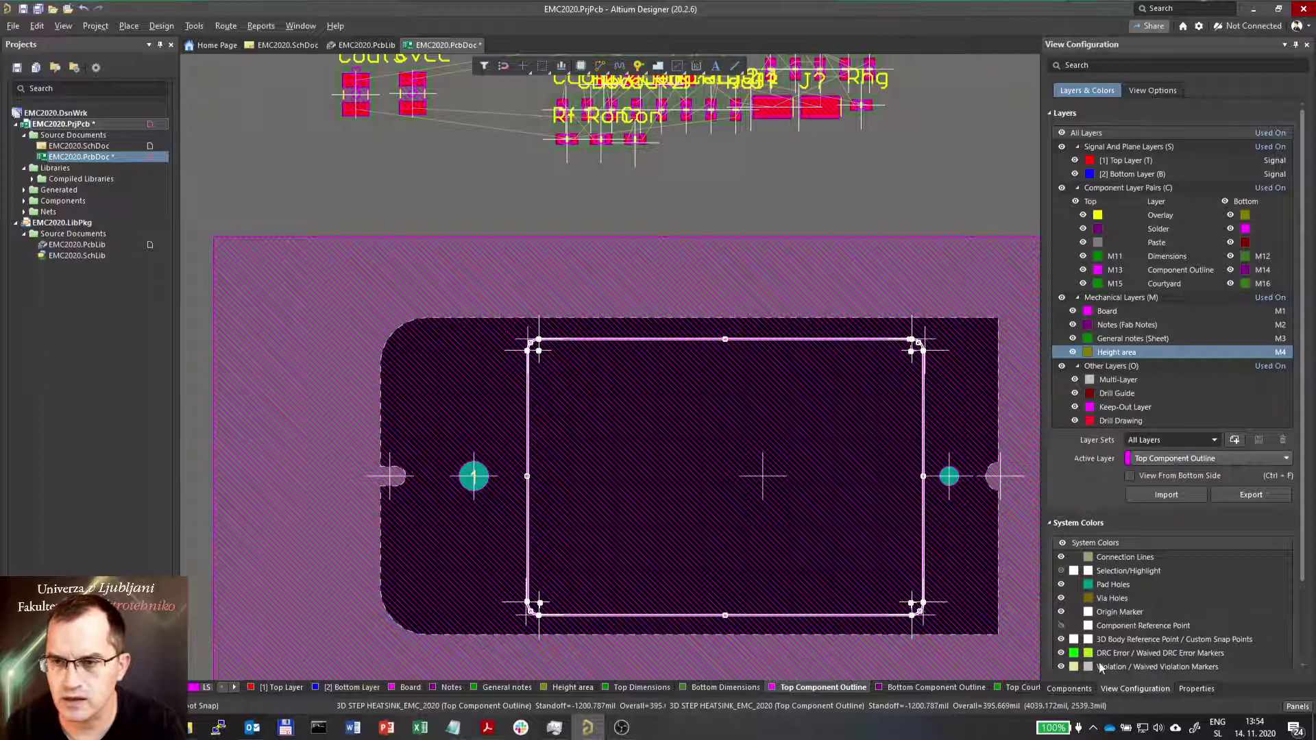
{"action": "left_click", "coordinate": [1196, 688]}
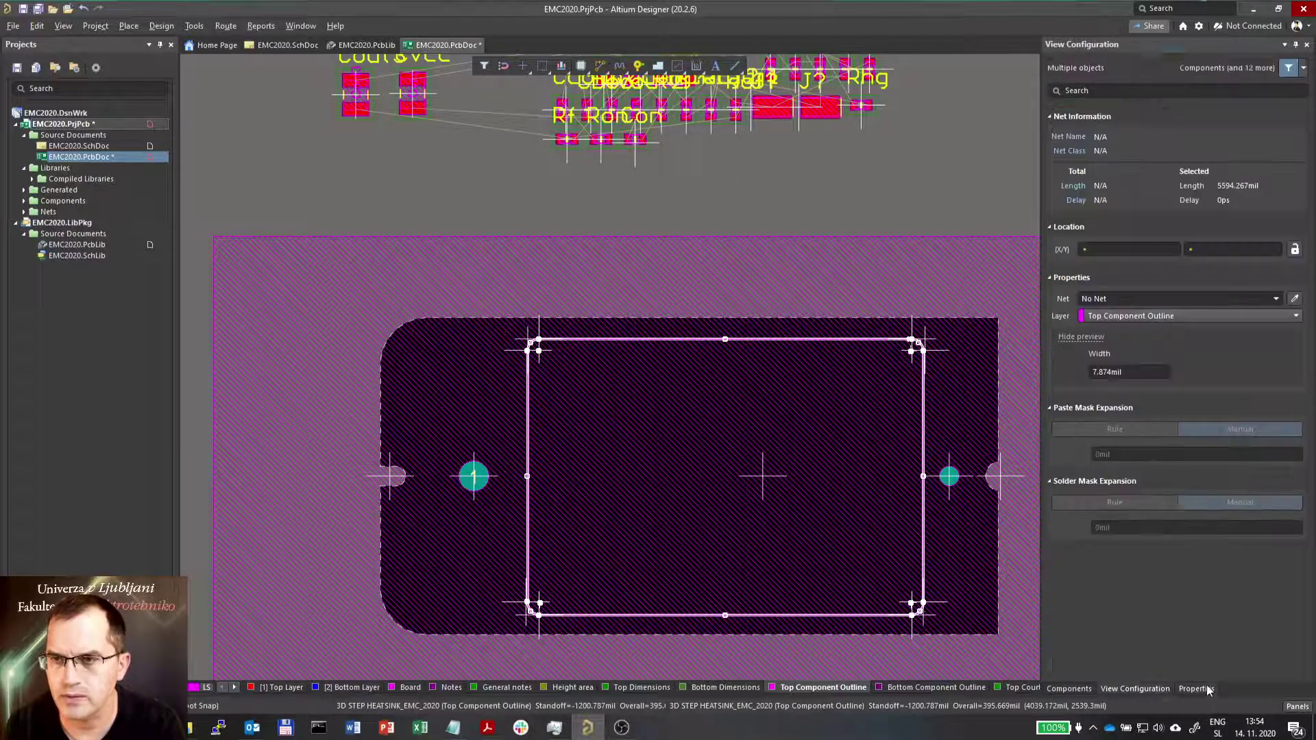
{"action": "left_click", "coordinate": [1223, 316]}
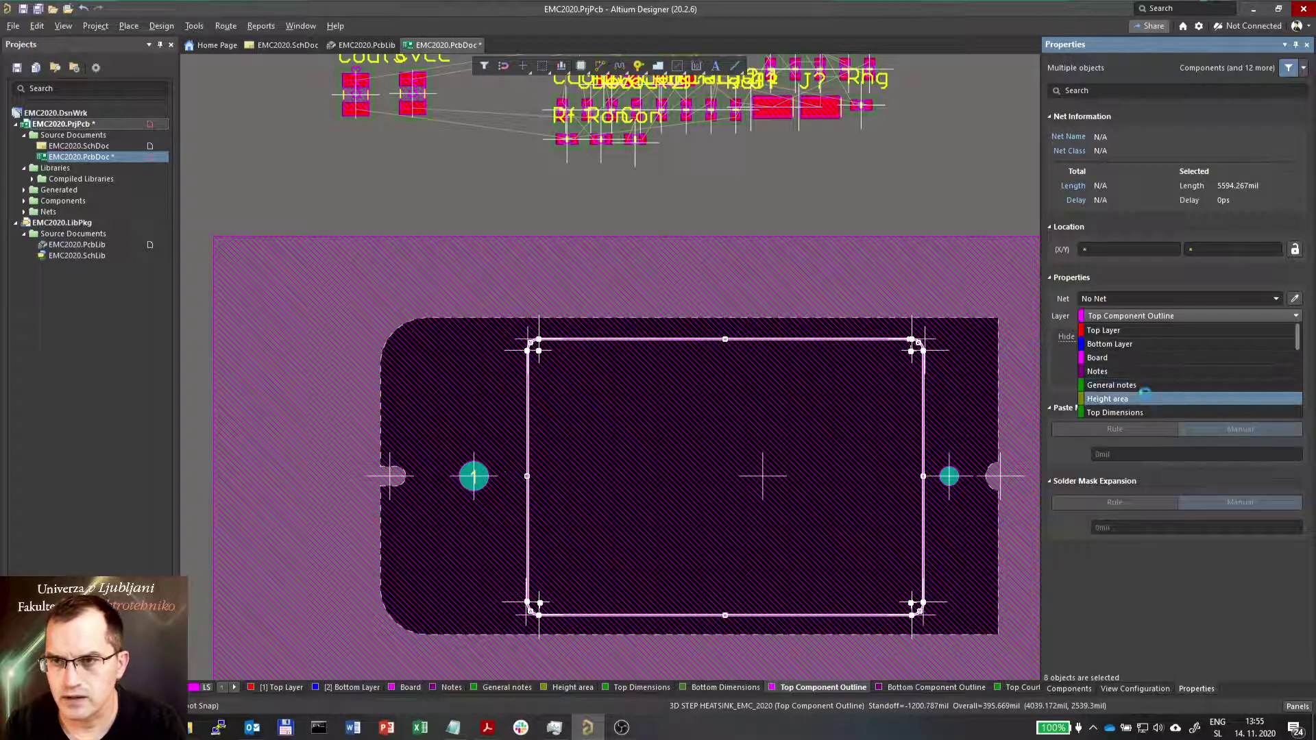
{"action": "left_click", "coordinate": [1147, 399]}
{"action": "left_click", "coordinate": [903, 195]}
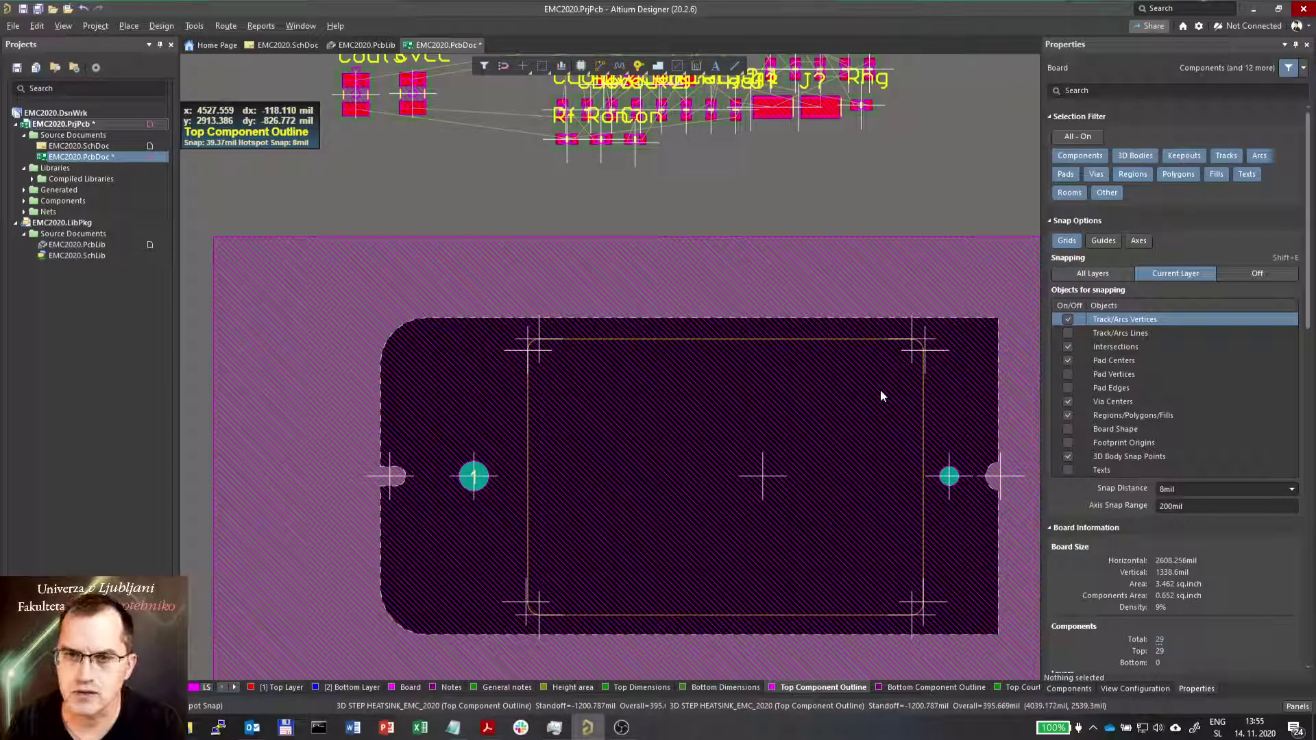
{"action": "left_click", "coordinate": [711, 210]}
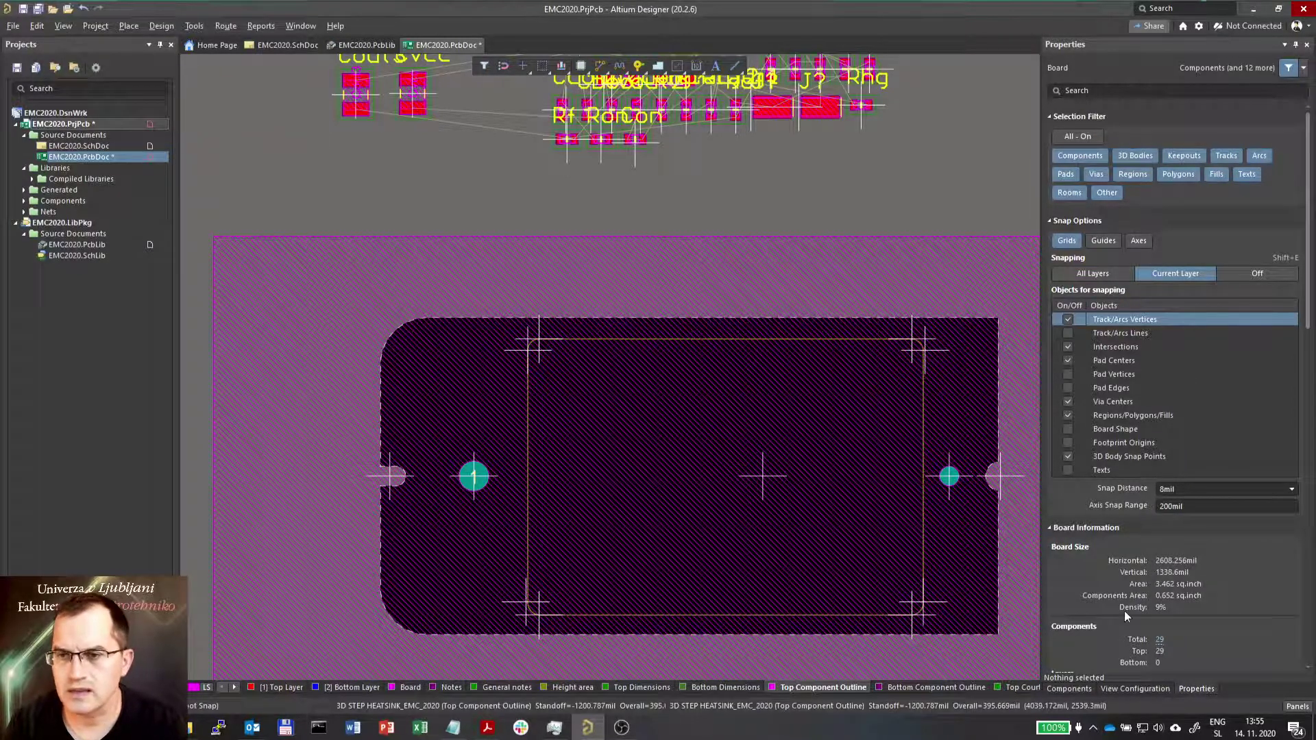
Show the layer list in the view configuration and highlight the Board mechanical layer.
{"action": "left_click", "coordinate": [1090, 690]}
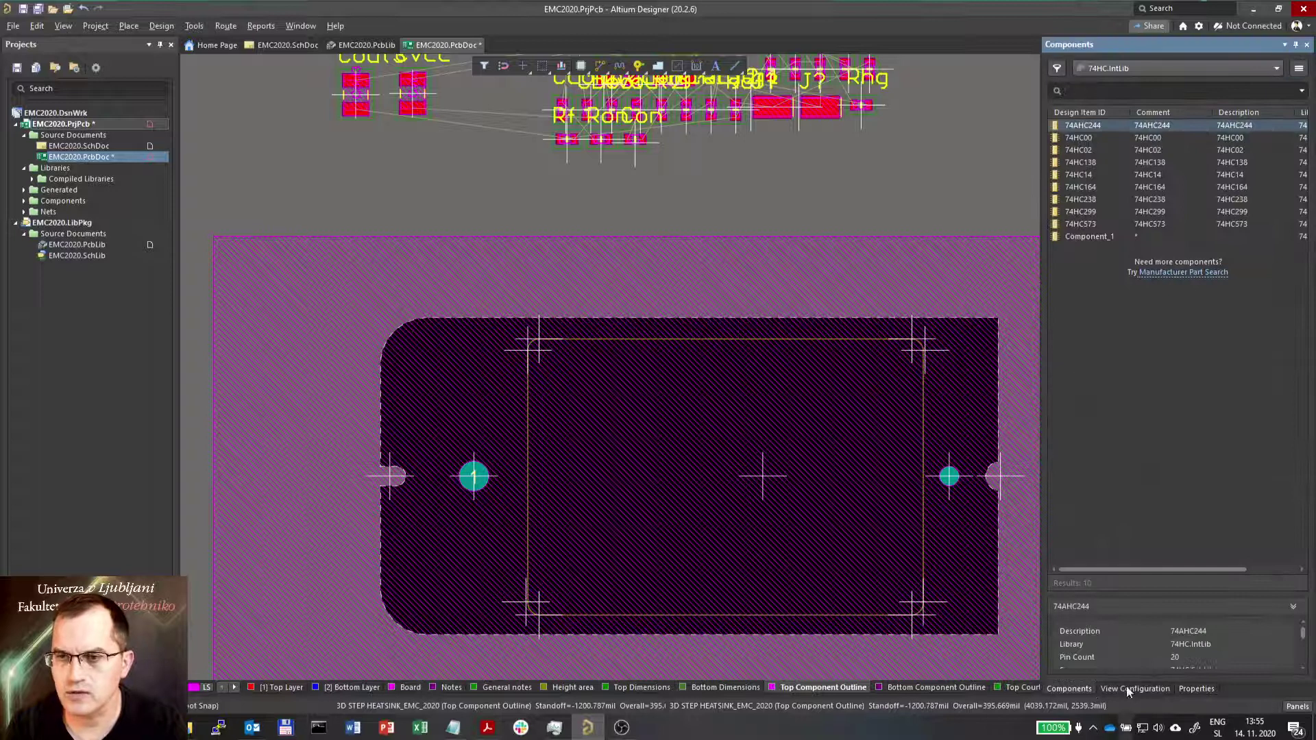
{"action": "left_click", "coordinate": [1159, 690]}
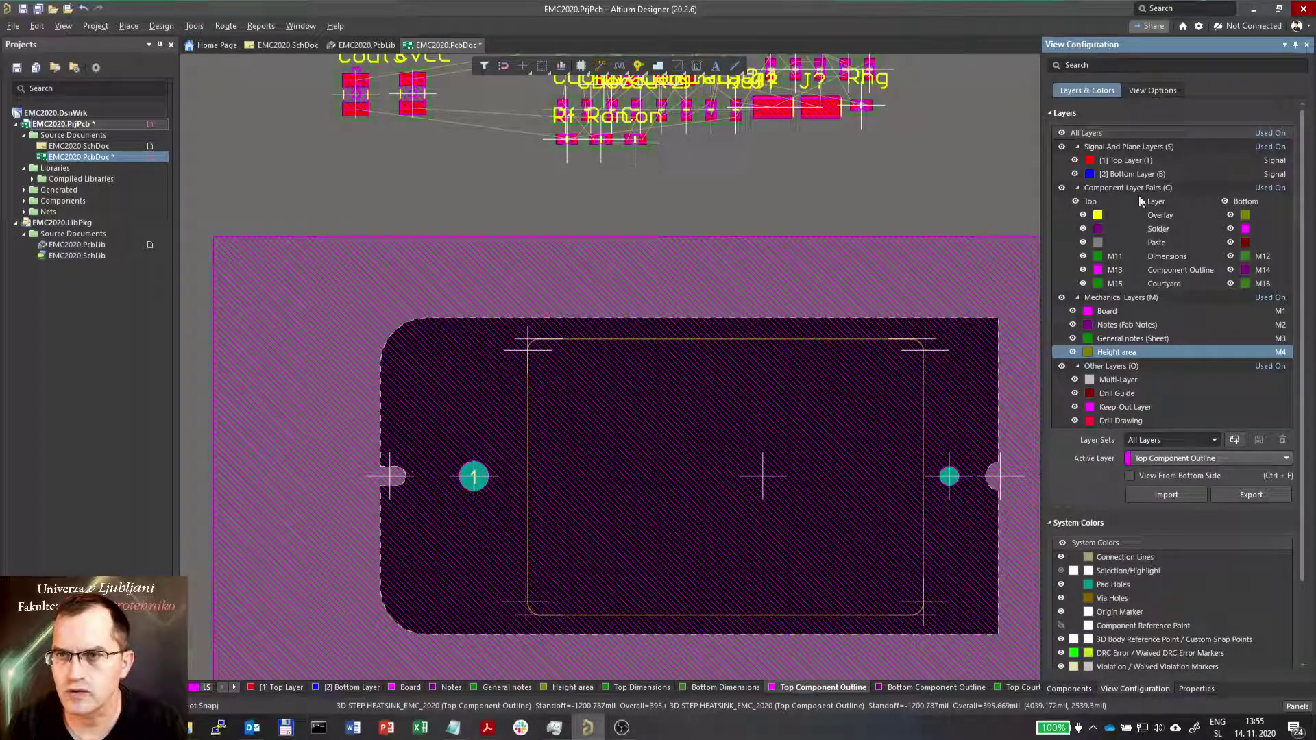
{"action": "left_click", "coordinate": [1125, 311]}
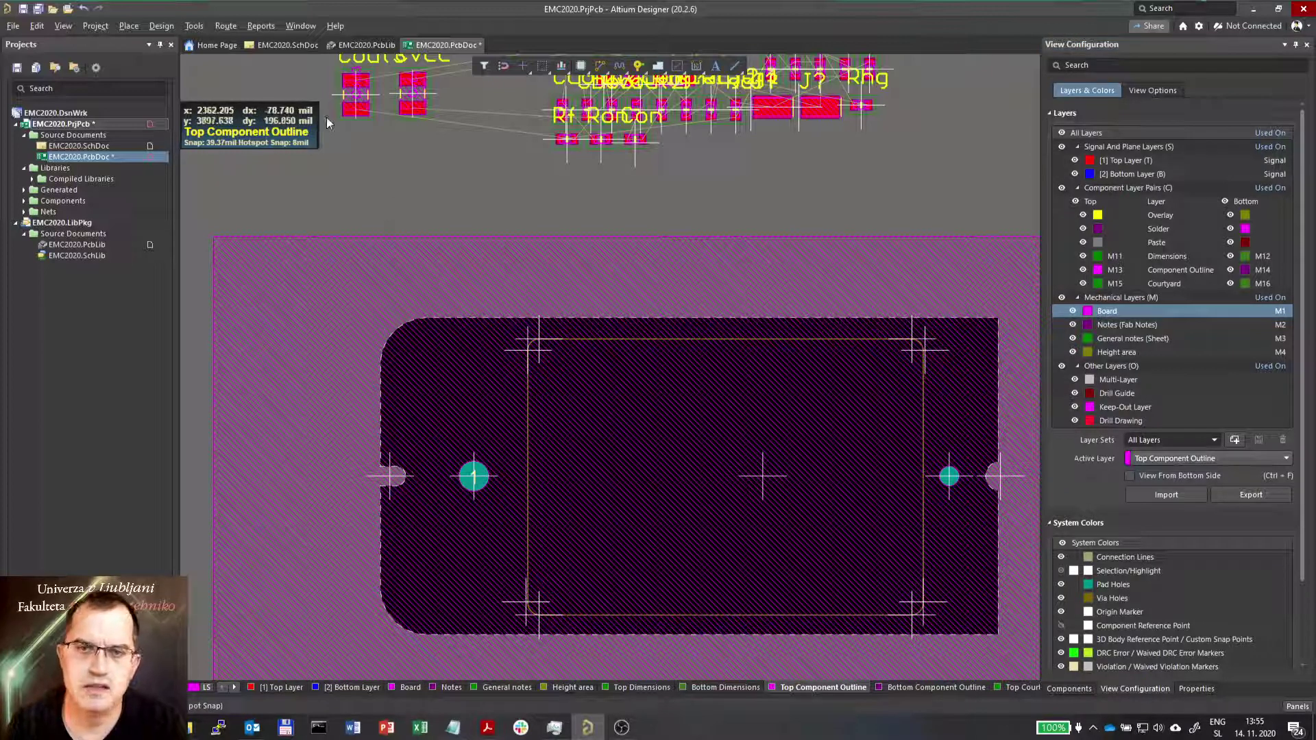
Start creating primitives from the board shape, with a width of 0.2mm on the Board layer.
{"action": "left_click", "coordinate": [160, 27]}
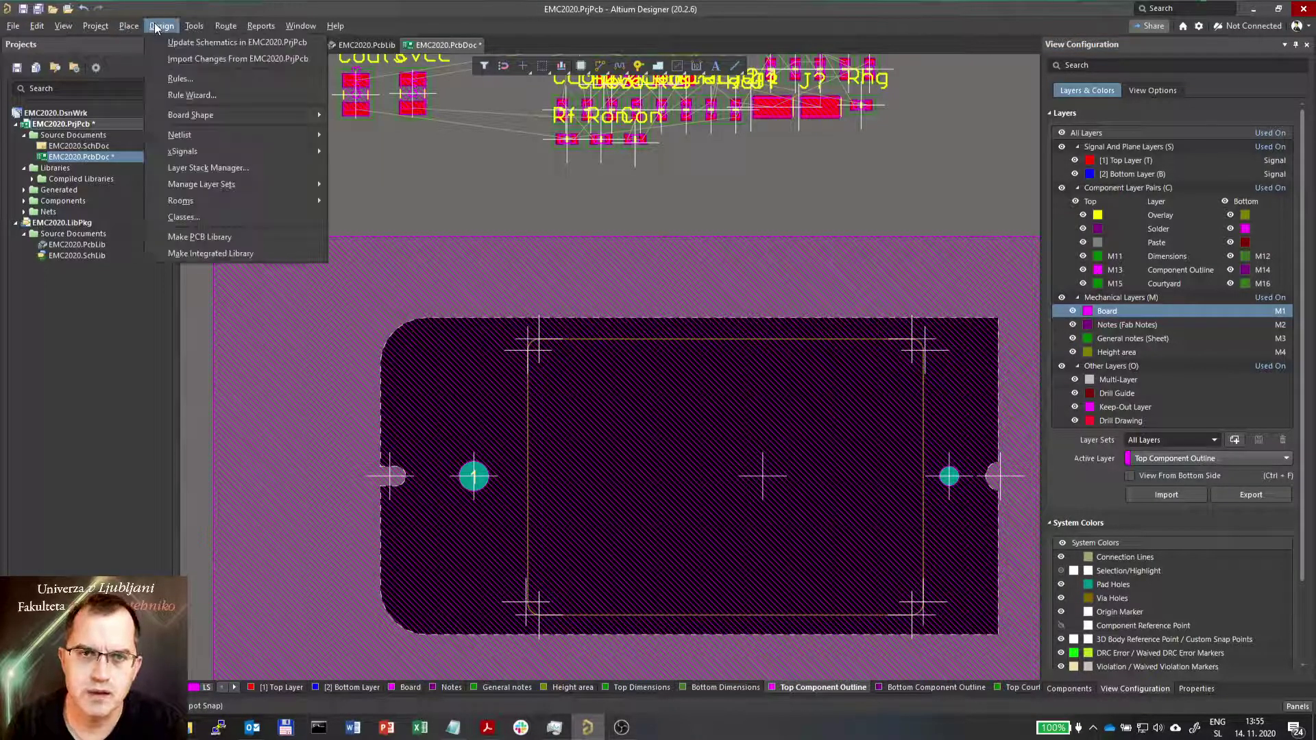
{"action": "mouse_move", "coordinate": [210, 118]}
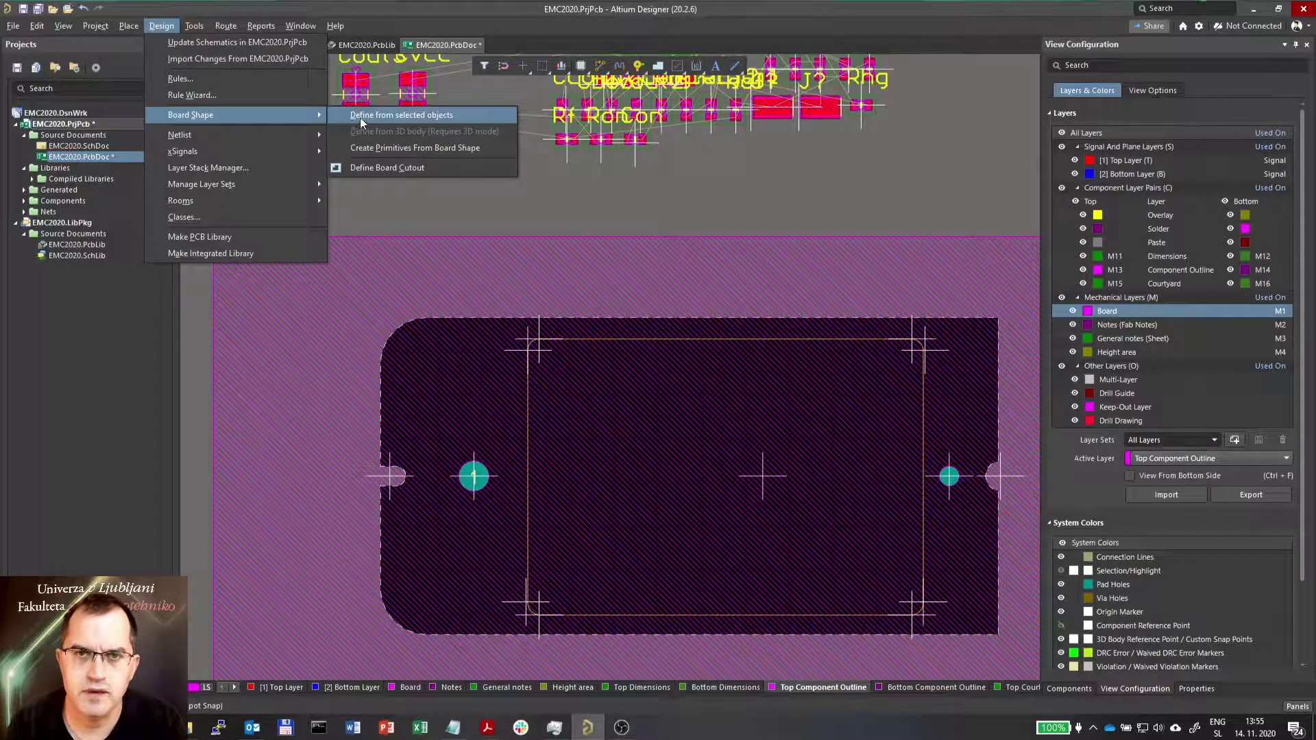
{"action": "left_click", "coordinate": [383, 154]}
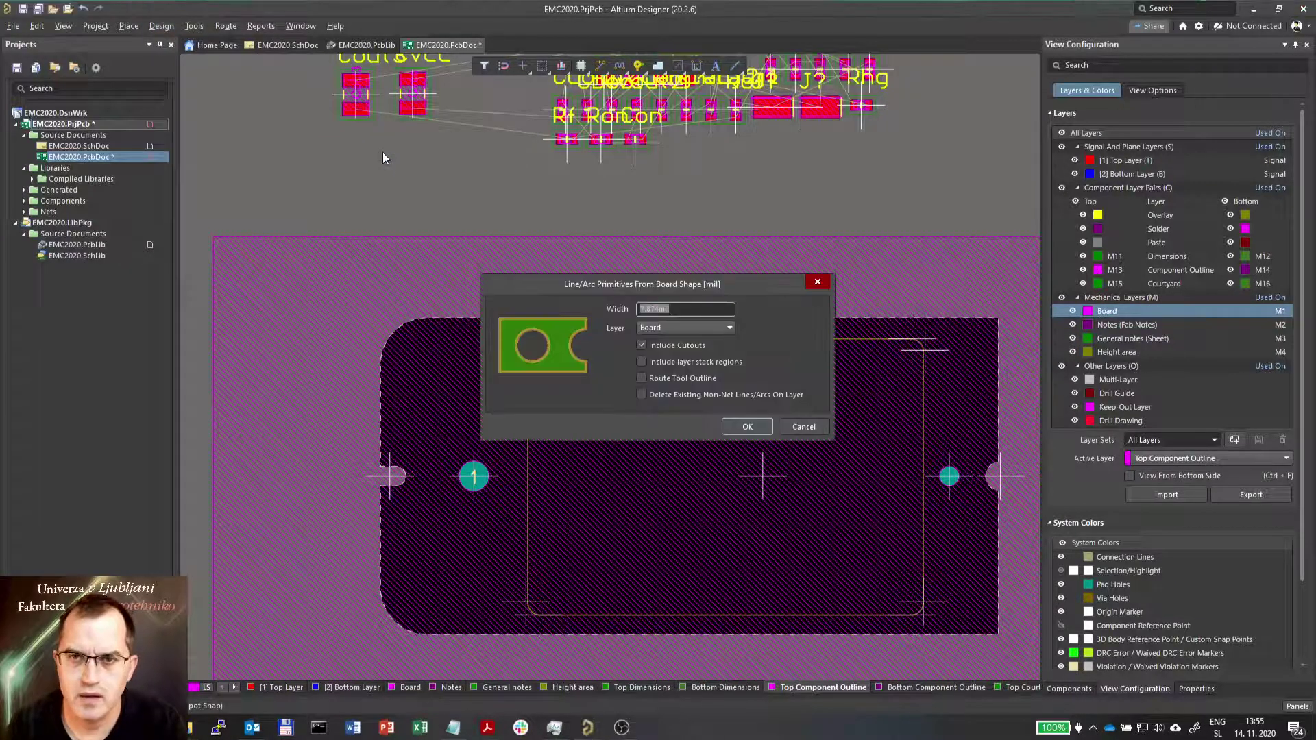
{"action": "type", "text": "8"}
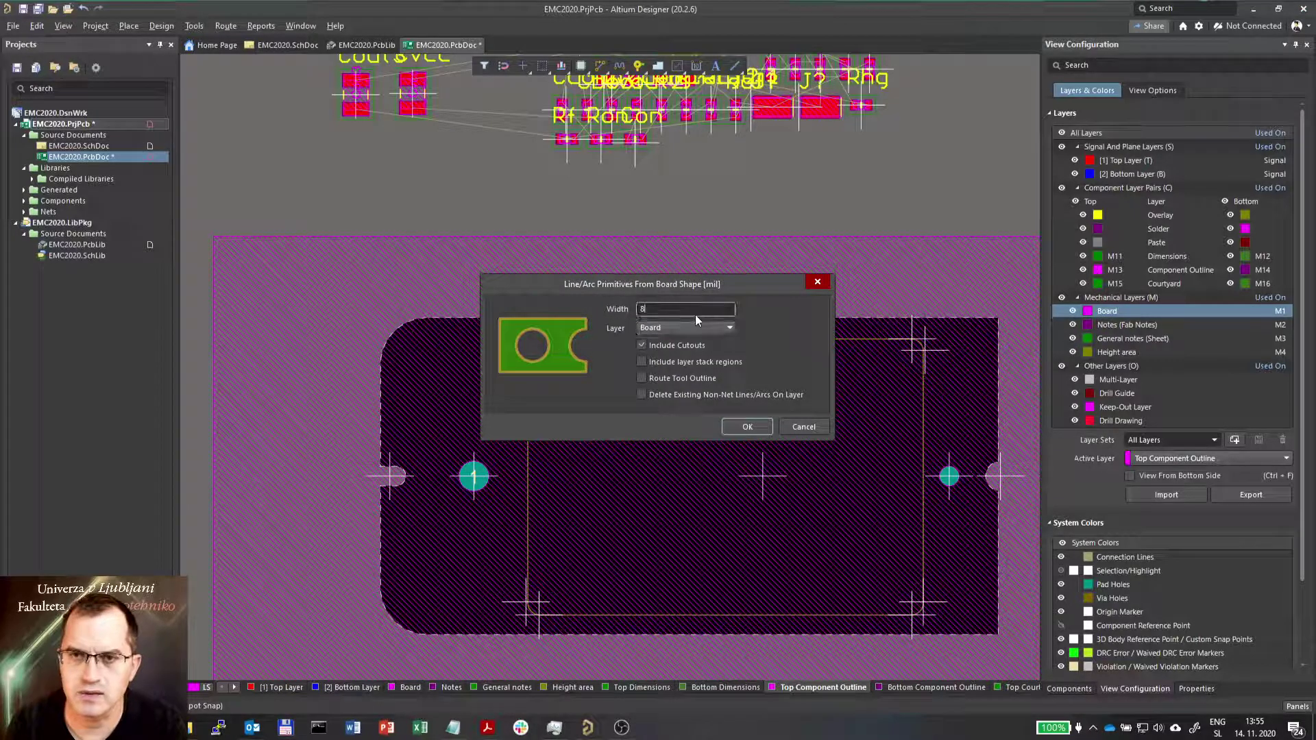
{"action": "type", "text": "0.2"}
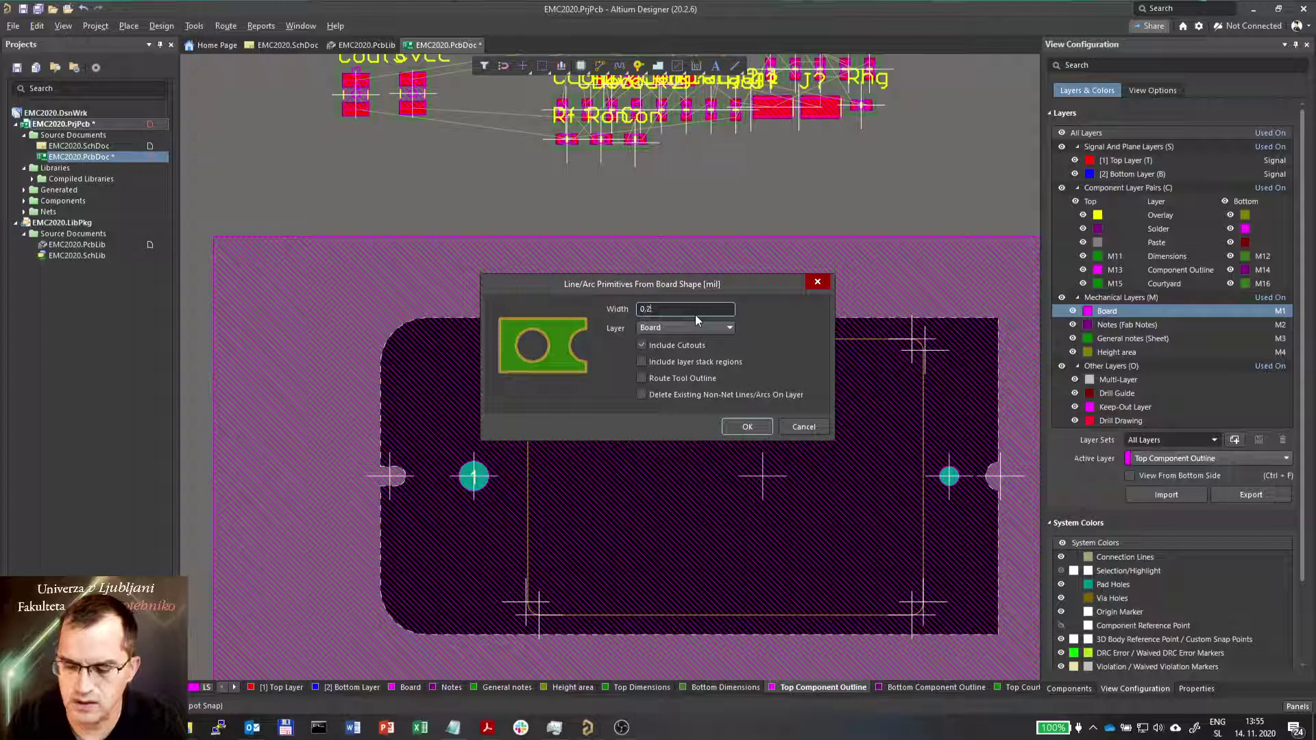
{"action": "key", "text": "Left"}
{"action": "key", "text": "Left"}
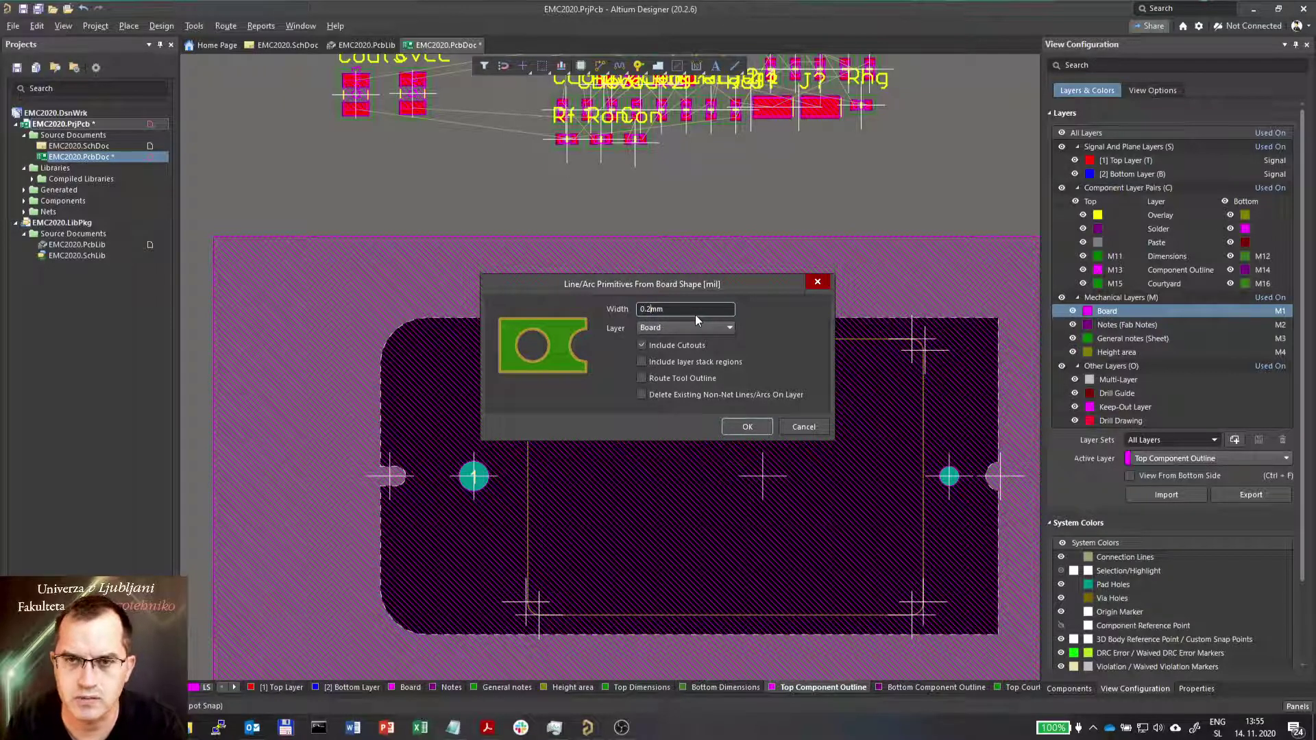
{"action": "left_click", "coordinate": [669, 327]}
{"action": "left_click", "coordinate": [667, 340]}
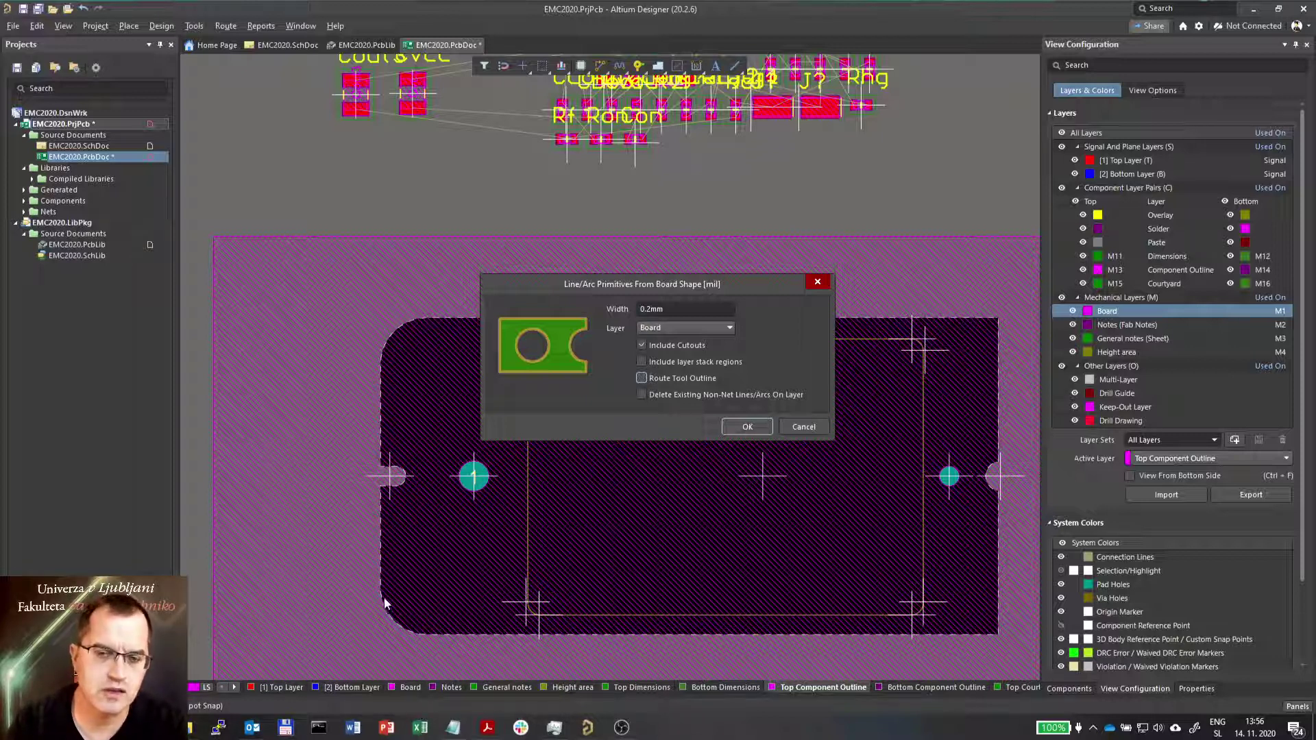
Generate the board outline primitives with cutouts included, without deleting the existing non-net lines and arcs on the layer.
{"action": "key", "text": "shift+Tab"}
{"action": "key", "text": "shift+Tab"}
{"action": "key", "text": "shift+Tab"}
{"action": "key", "text": "shift+Tab"}
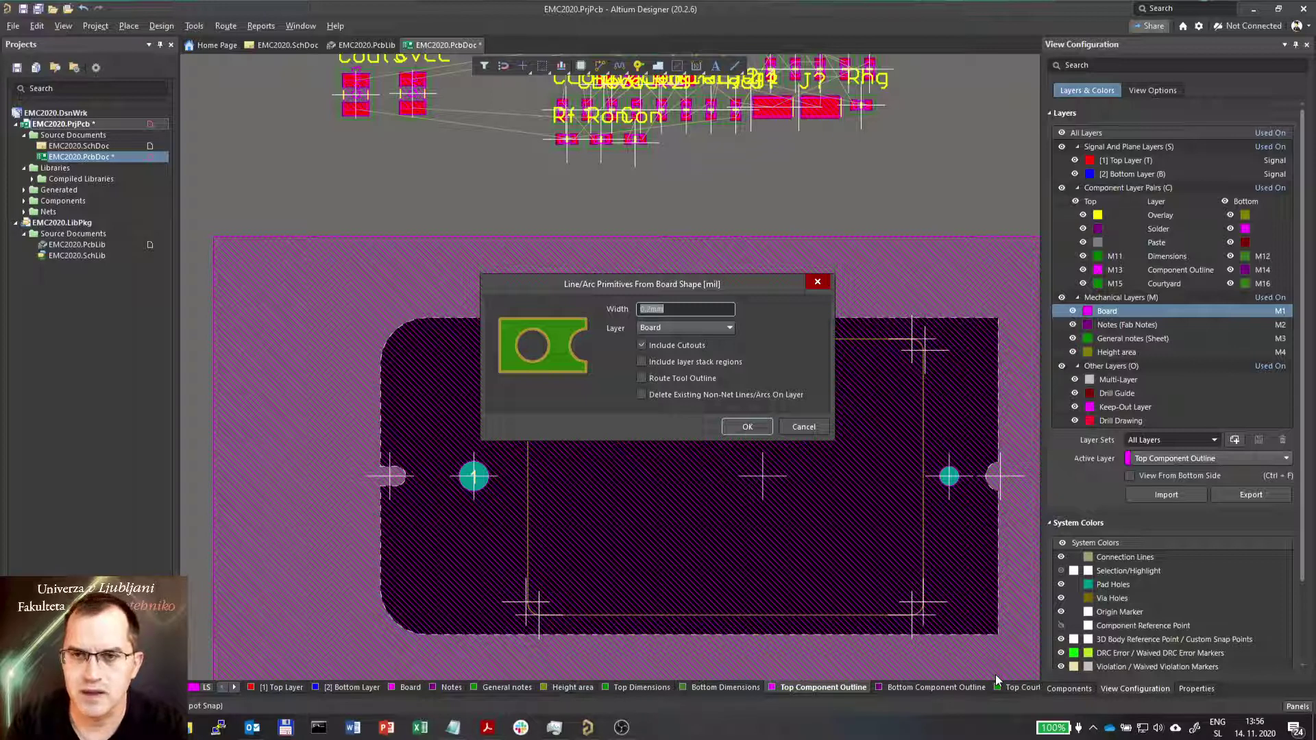
{"action": "left_click", "coordinate": [642, 395]}
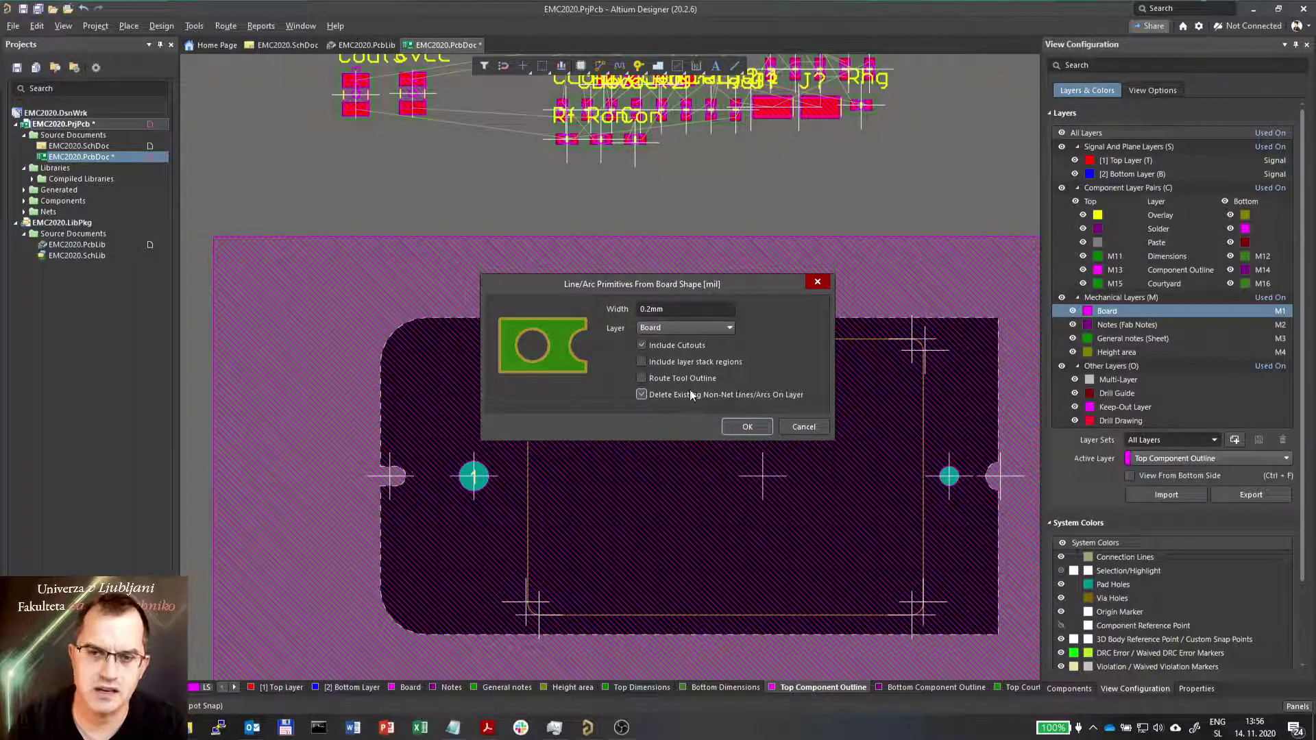
{"action": "left_click", "coordinate": [644, 396]}
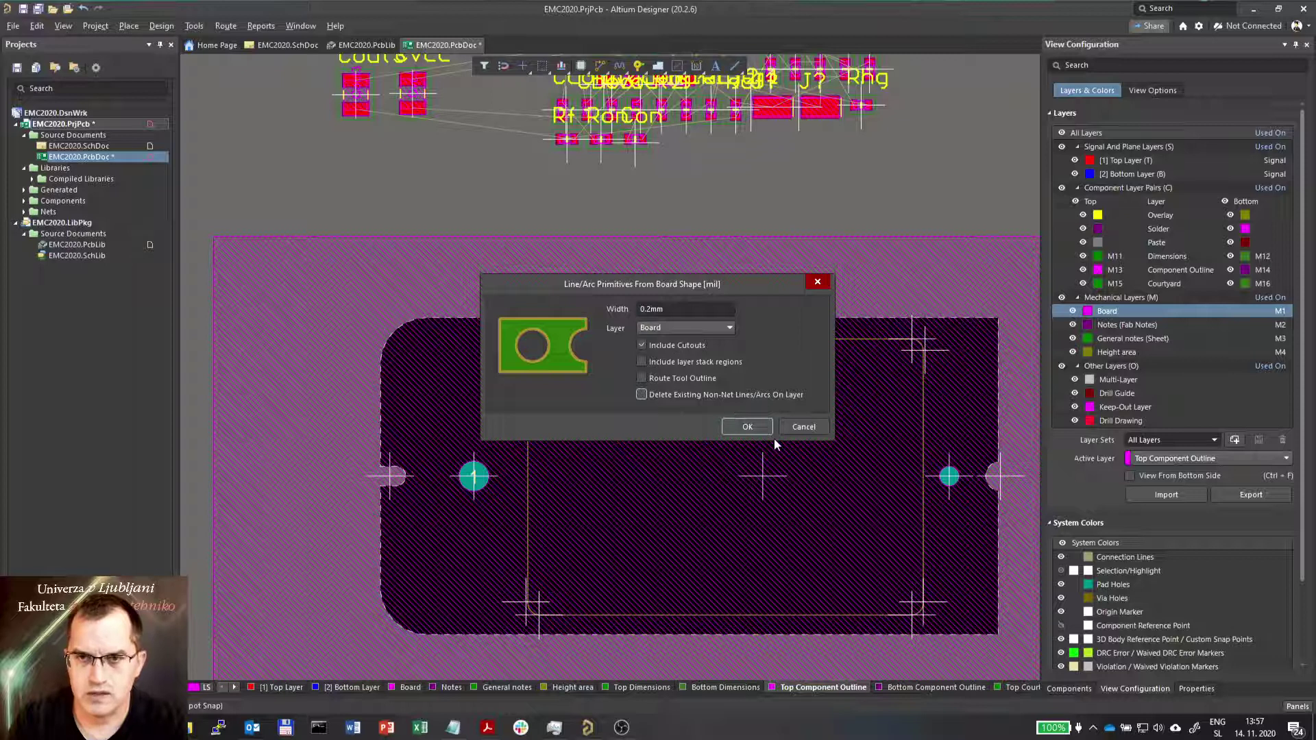
{"action": "left_click", "coordinate": [747, 427]}
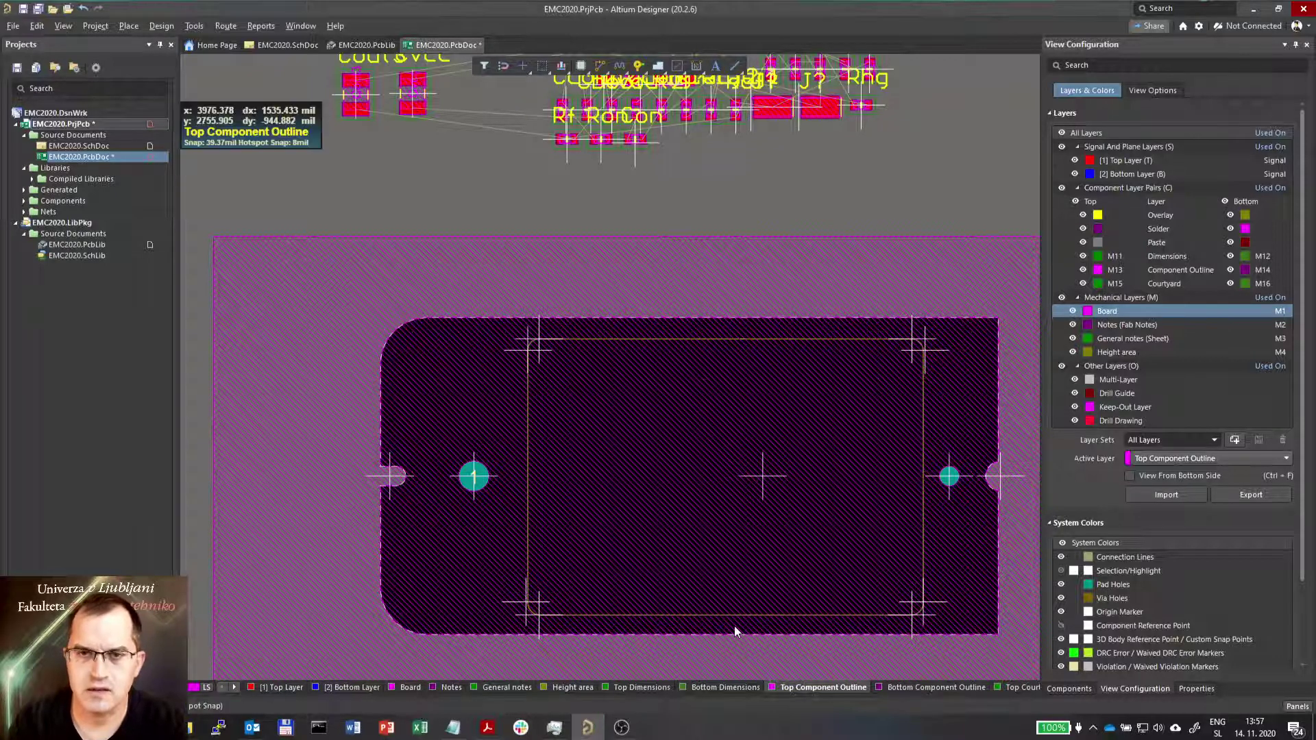
Inspect the generated board outline around the left and right edge notches, mounting holes and rounded corners.
{"action": "scroll", "coordinate": [390, 472], "scroll_direction": "up", "scroll_amount": 6, "text": "ctrl"}
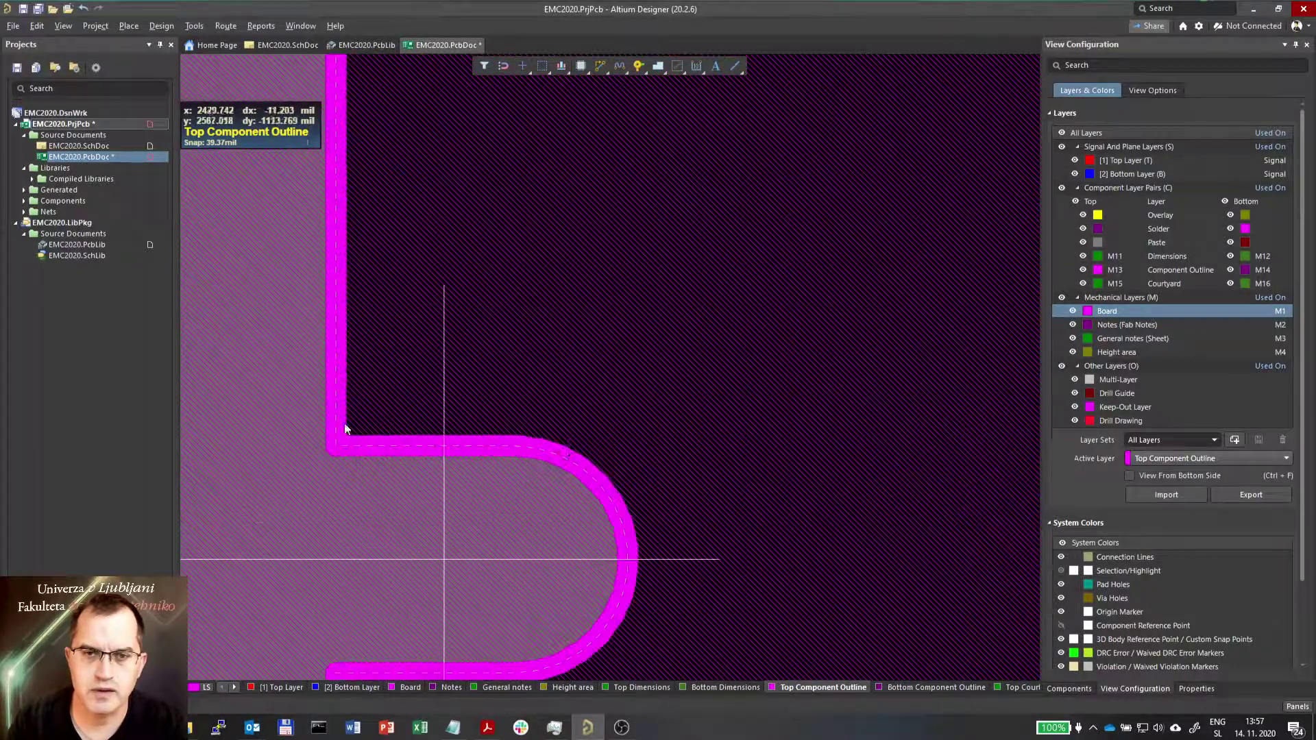
{"action": "scroll", "coordinate": [362, 573], "scroll_direction": "down", "scroll_amount": 5, "text": "ctrl"}
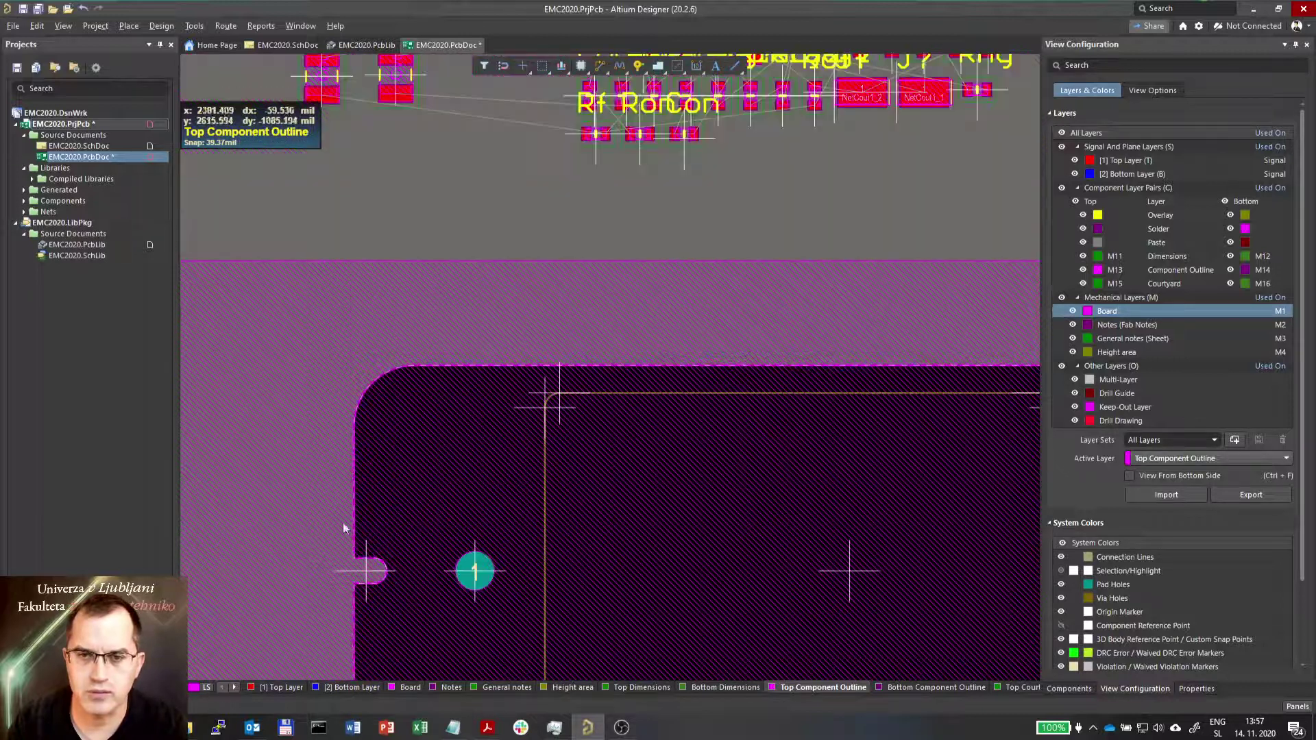
{"action": "scroll", "coordinate": [347, 504], "scroll_direction": "down", "scroll_amount": 5, "text": "ctrl"}
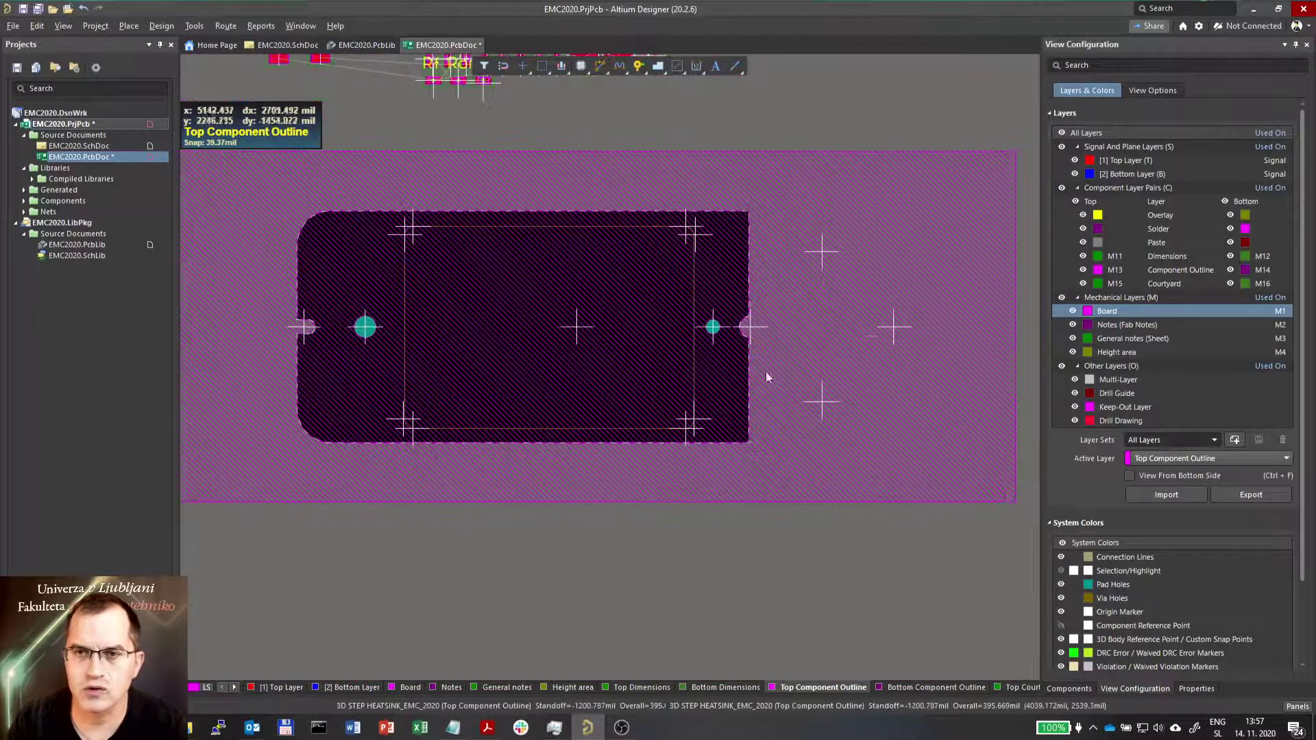
{"action": "scroll", "coordinate": [767, 377], "scroll_direction": "up", "scroll_amount": 5, "text": "ctrl"}
{"action": "scroll", "coordinate": [831, 349], "scroll_direction": "down", "scroll_amount": 2, "text": "ctrl"}
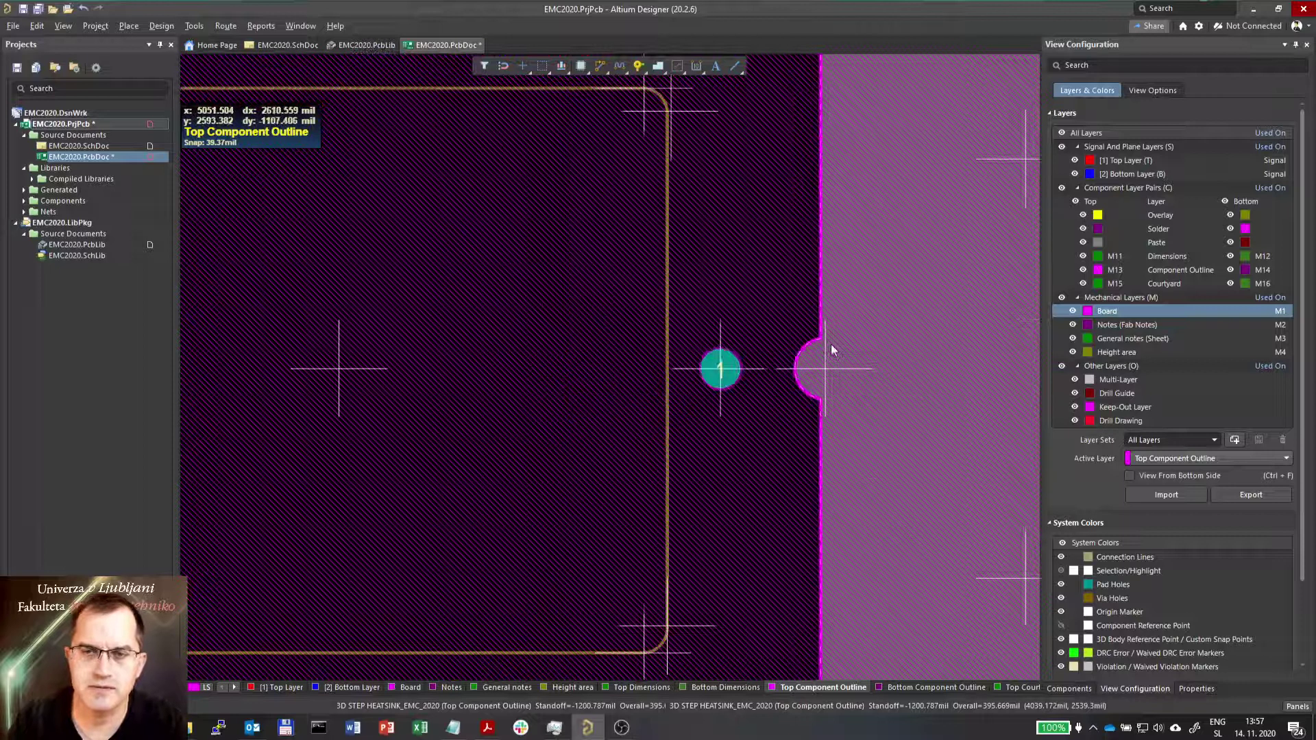
{"action": "scroll", "coordinate": [831, 344], "scroll_direction": "down", "scroll_amount": 4, "text": "ctrl"}
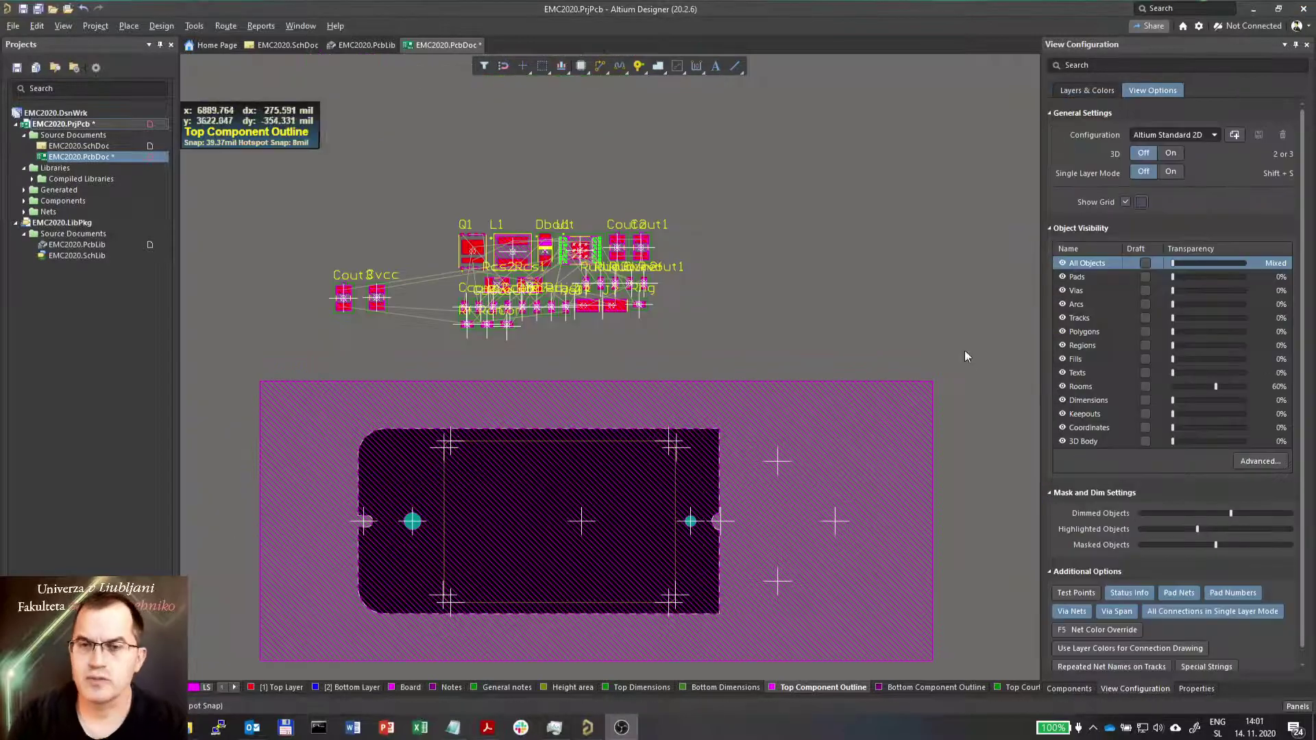
{"action": "scroll", "coordinate": [418, 582], "scroll_direction": "up", "scroll_amount": 5, "text": "ctrl"}
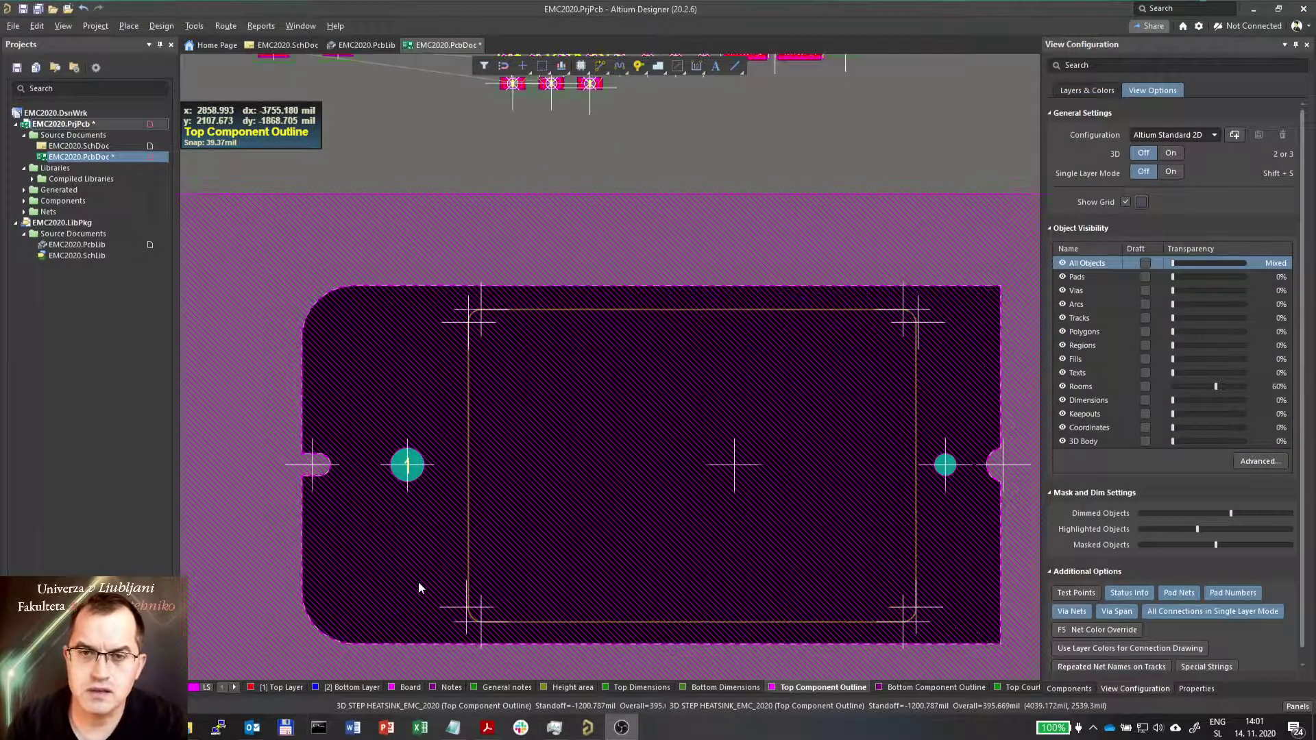
{"action": "scroll", "coordinate": [539, 223], "scroll_direction": "up", "scroll_amount": 3}
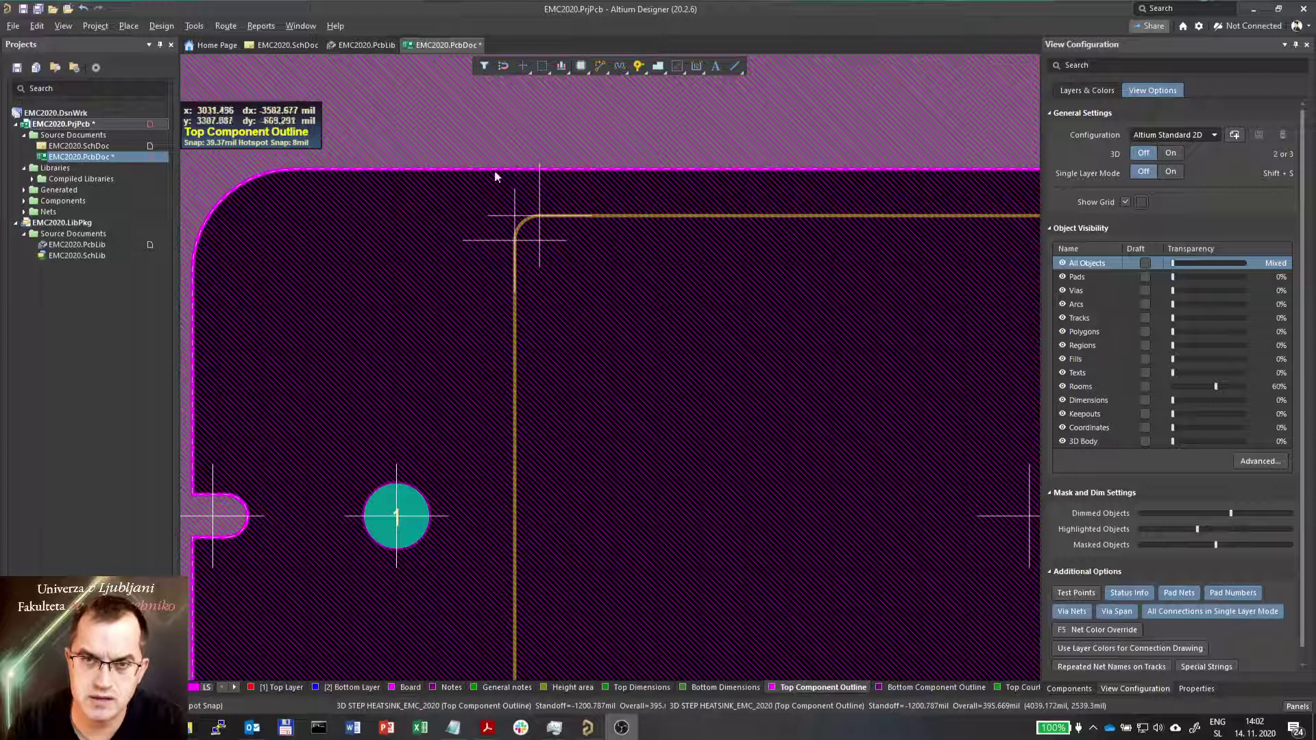
{"action": "scroll", "coordinate": [496, 177], "scroll_direction": "down", "scroll_amount": 2, "text": "ctrl"}
{"action": "right_click_drag", "start_coordinate": [492, 298], "coordinate": [459, 197]}
Set object snapping to All Layers and make Height area the active layer.
{"action": "left_click", "coordinate": [528, 122]}
{"action": "left_click", "coordinate": [499, 129]}
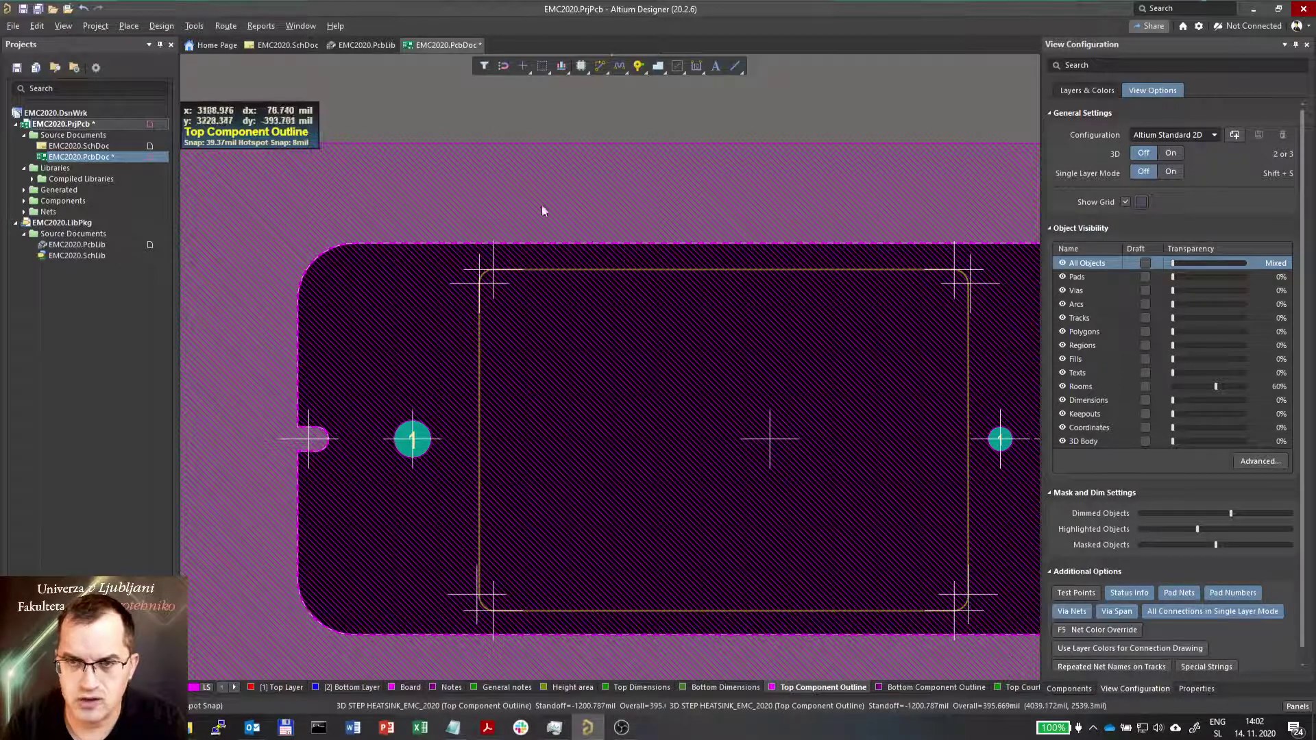
{"action": "left_click", "coordinate": [515, 114]}
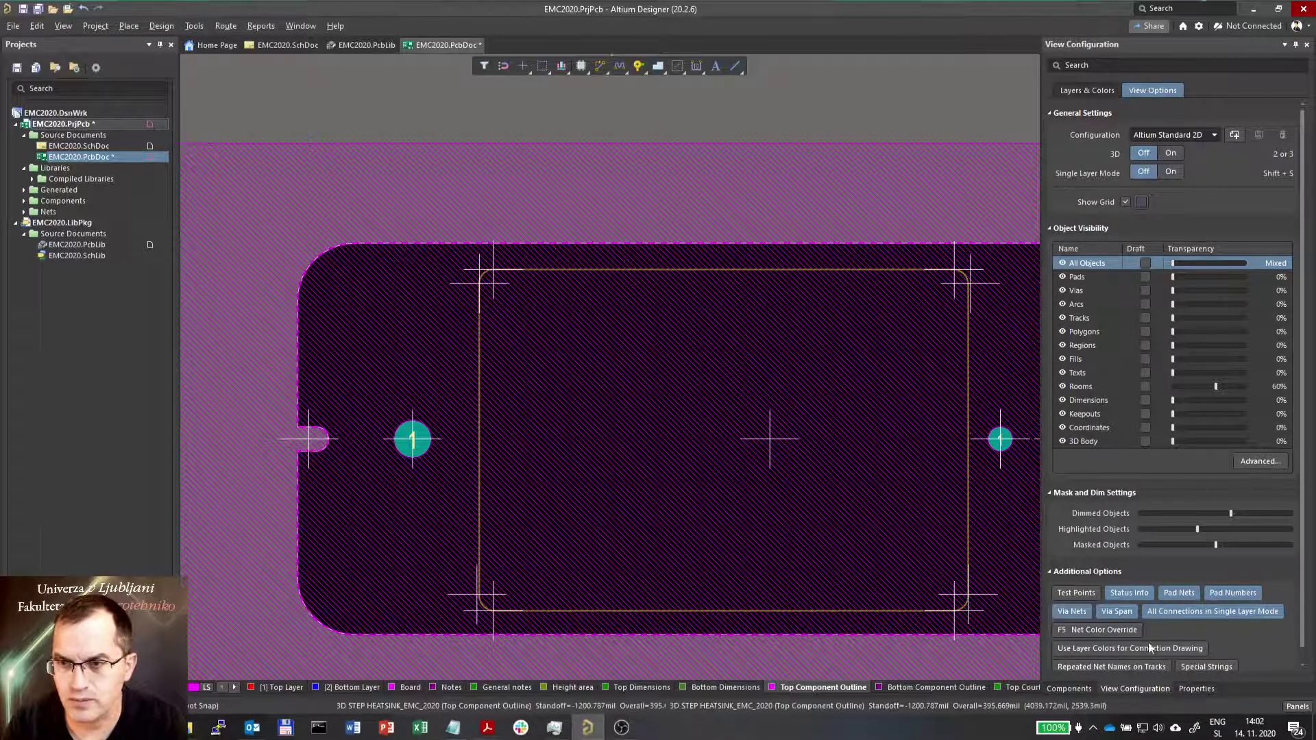
{"action": "left_click", "coordinate": [1197, 693]}
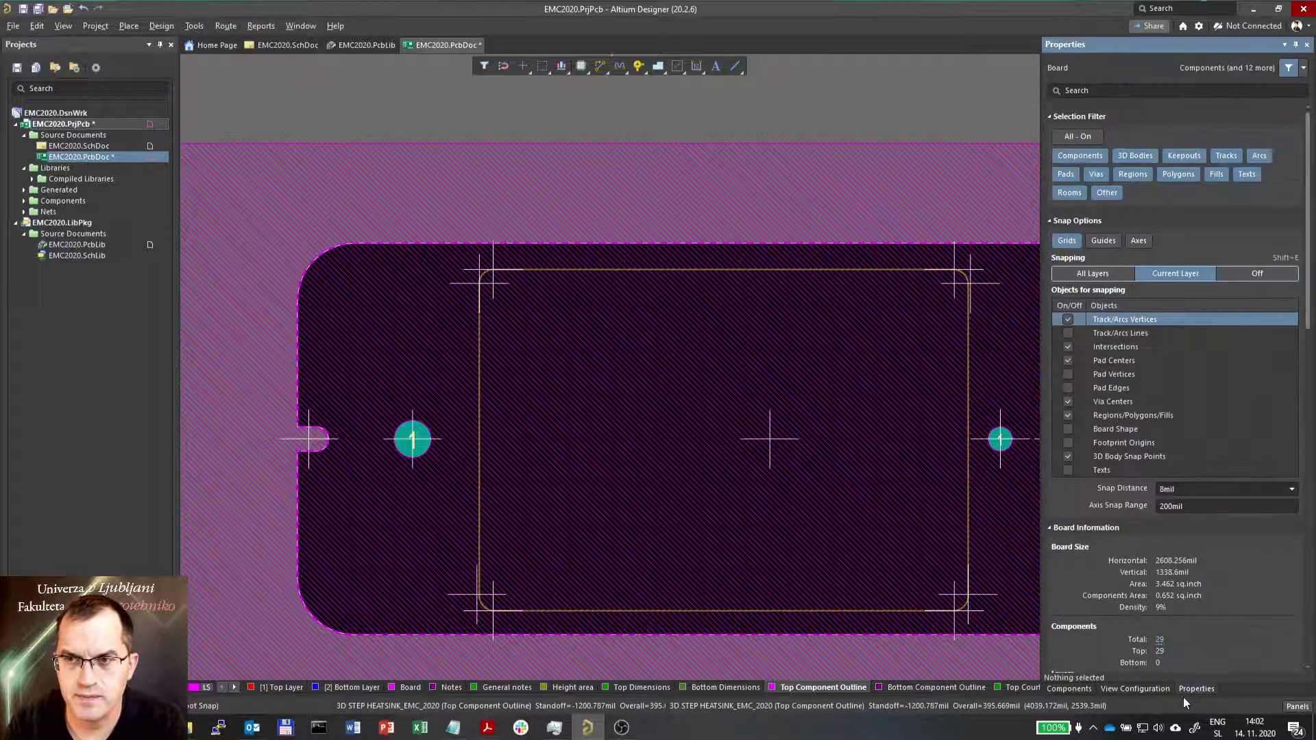
{"action": "left_click", "coordinate": [1090, 273]}
{"action": "left_click", "coordinate": [500, 130]}
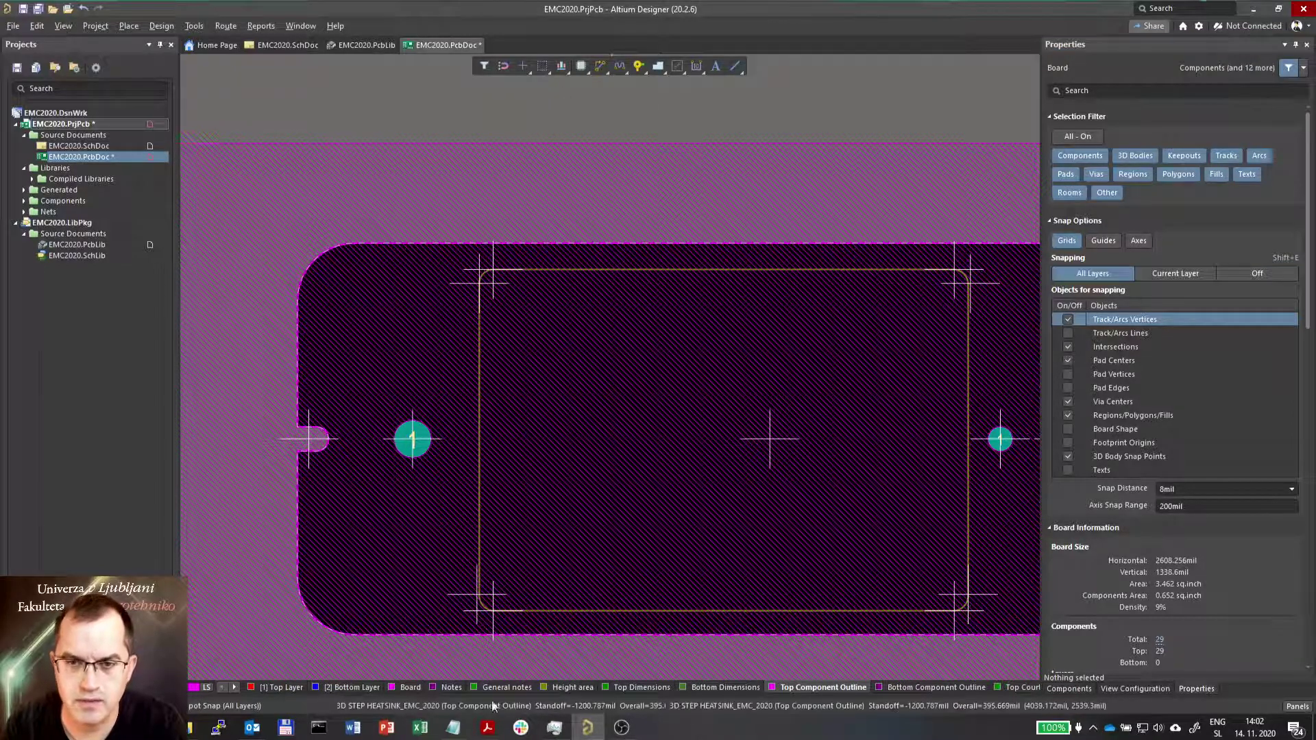
{"action": "left_click", "coordinate": [554, 689]}
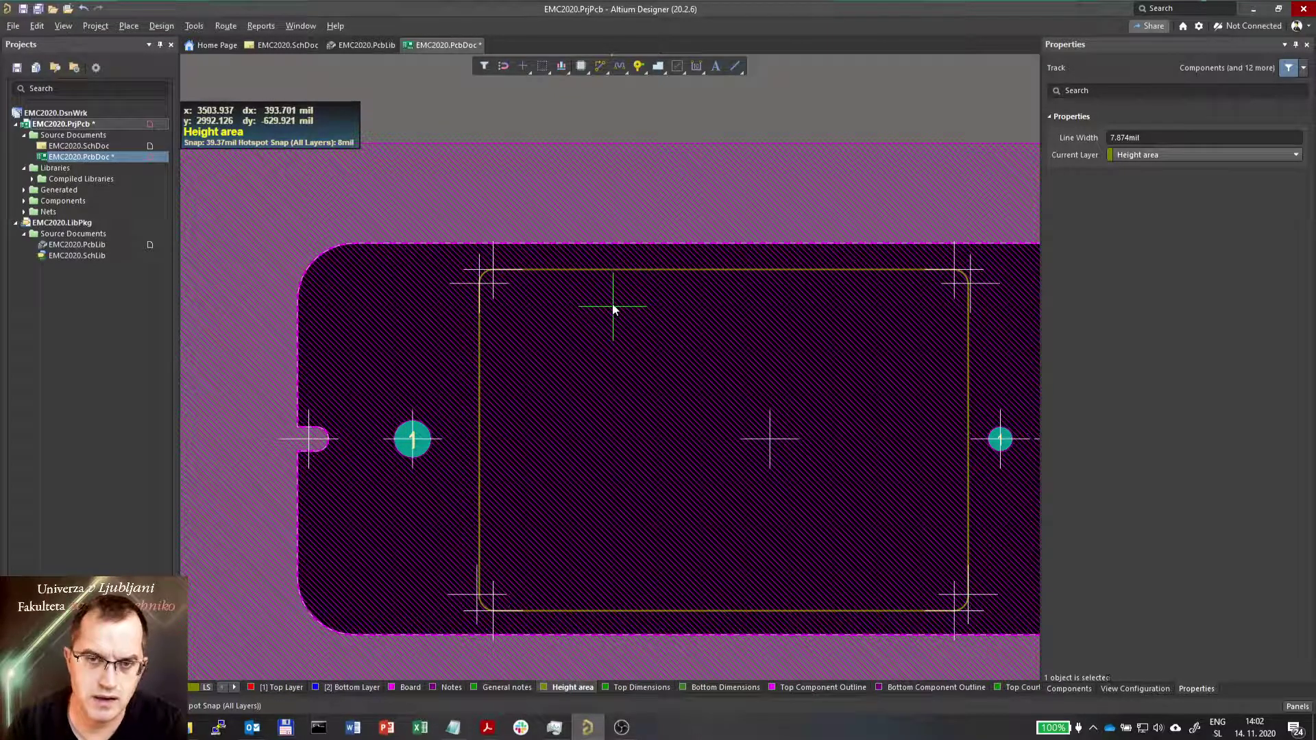
{"action": "key", "text": "Escape"}
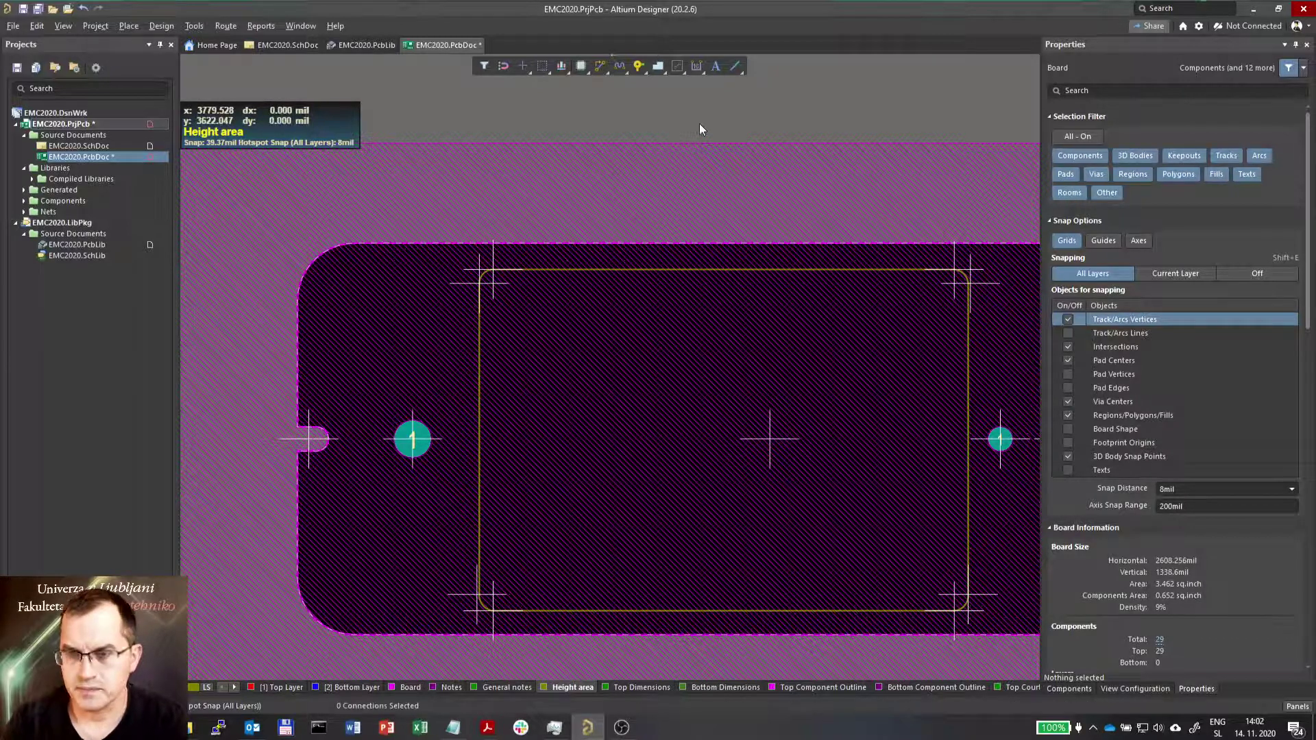
Hide the 3D Body Reference Point / Custom Snap Points markers in the view configuration's system colors.
{"action": "scroll", "coordinate": [405, 179], "scroll_direction": "down", "scroll_amount": 3, "text": "ctrl"}
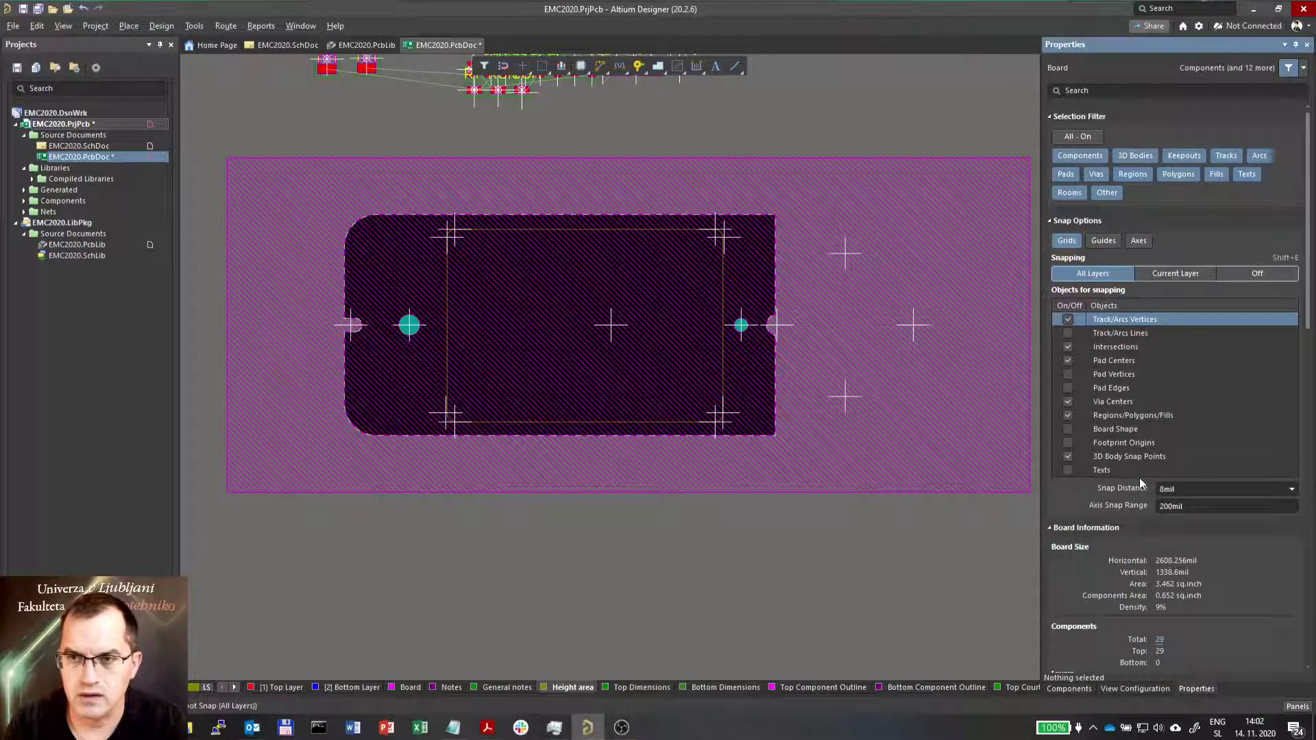
{"action": "left_click", "coordinate": [1129, 689]}
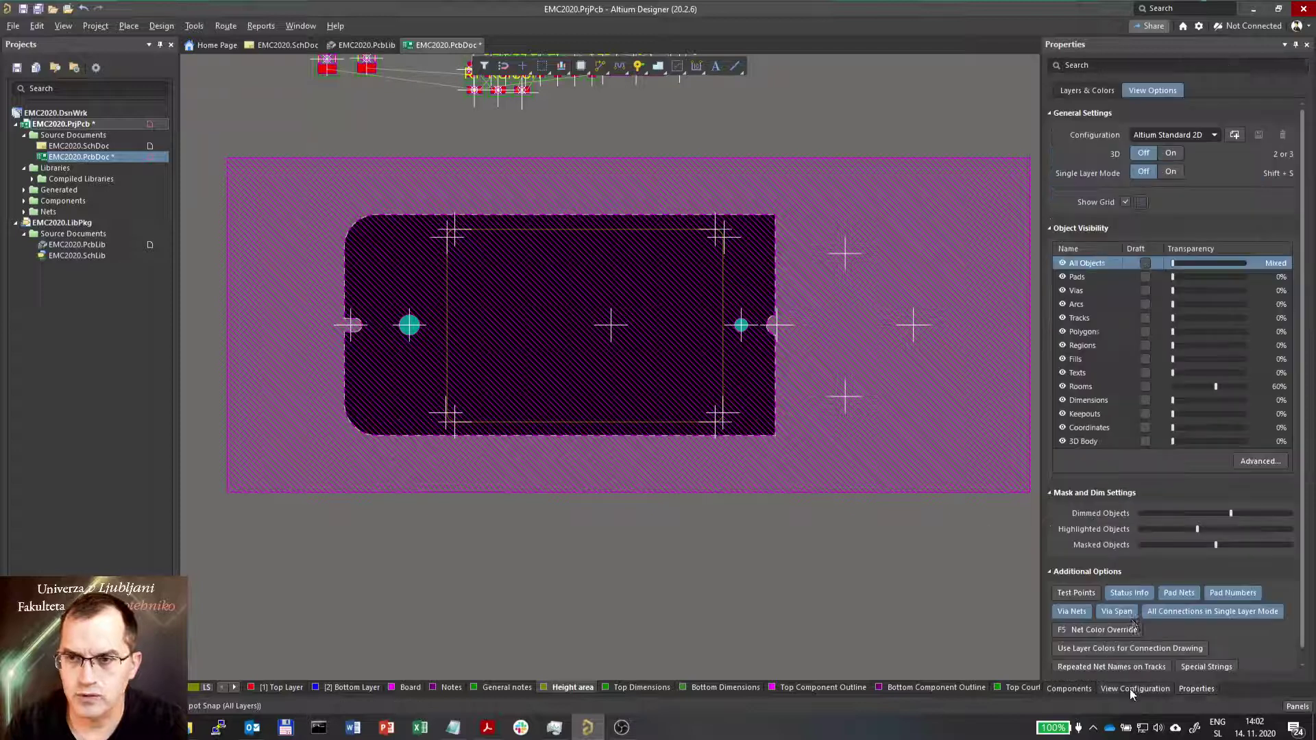
{"action": "scroll", "coordinate": [1113, 420], "scroll_direction": "down", "scroll_amount": 1}
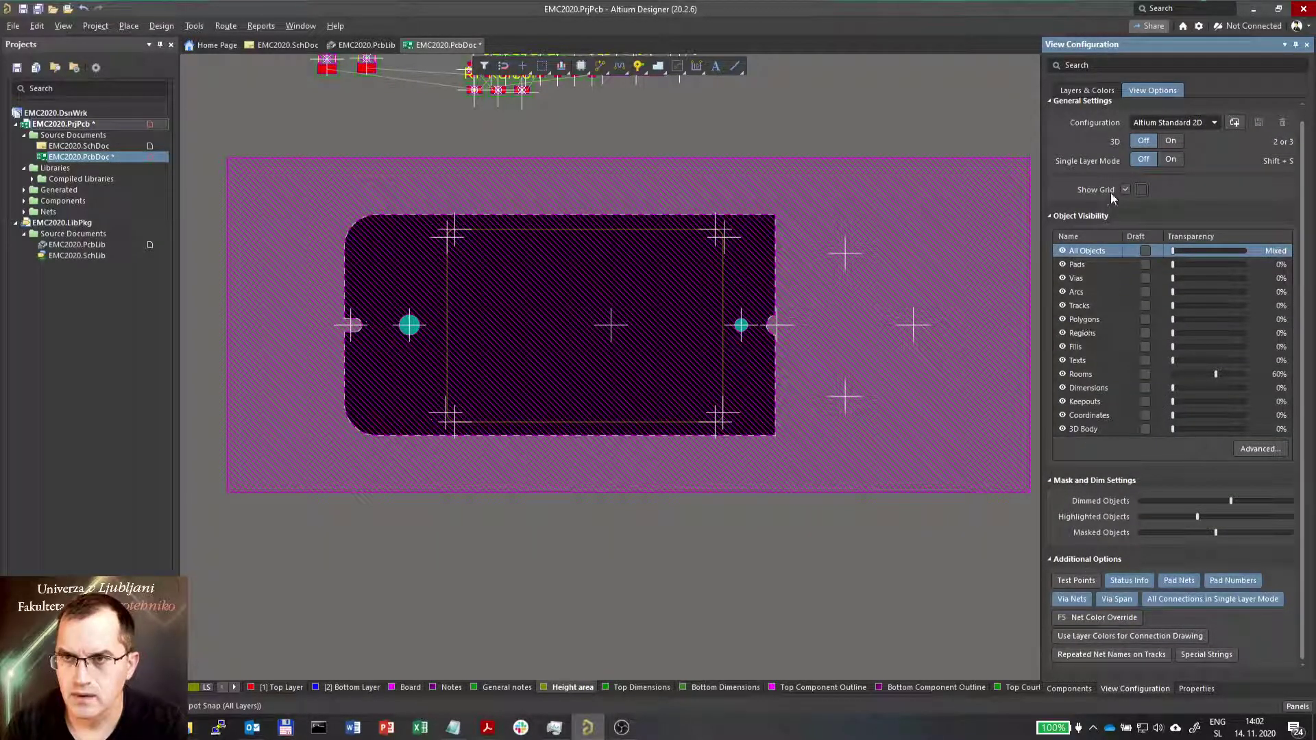
{"action": "scroll", "coordinate": [1085, 109], "scroll_direction": "up", "scroll_amount": 1}
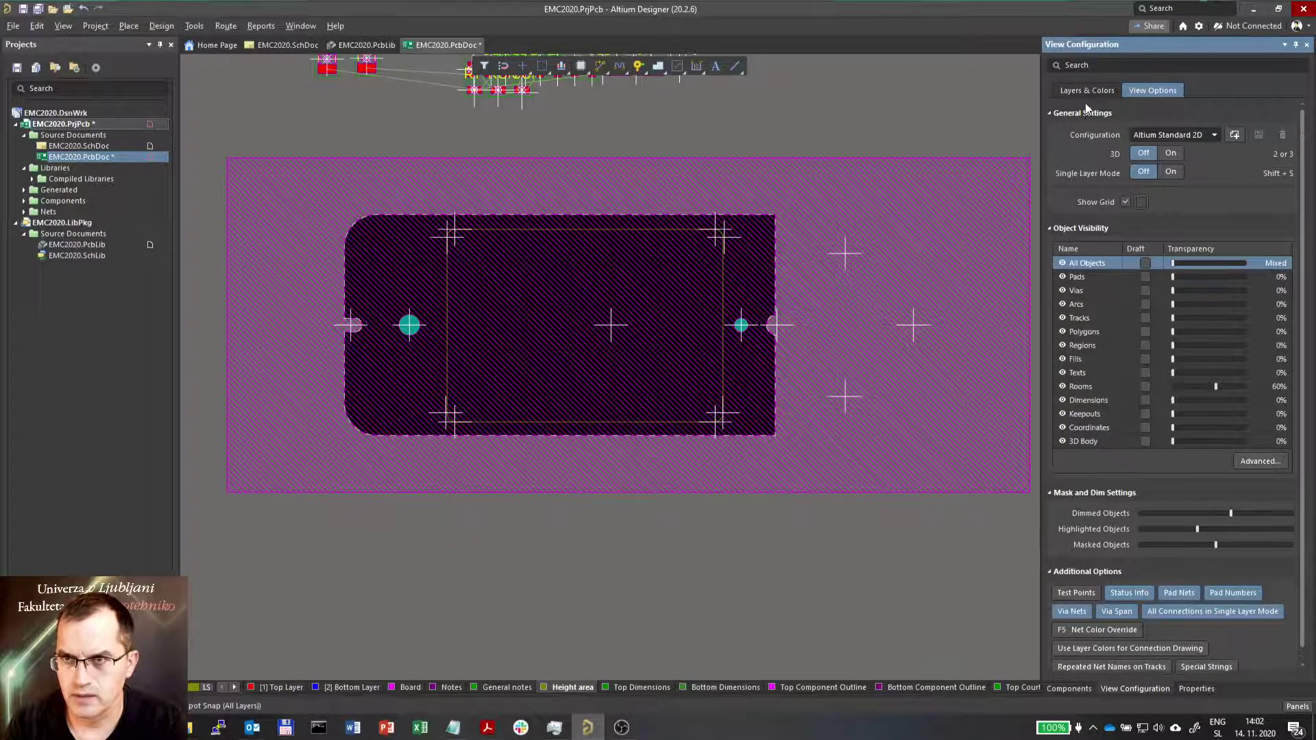
{"action": "left_click", "coordinate": [1087, 90]}
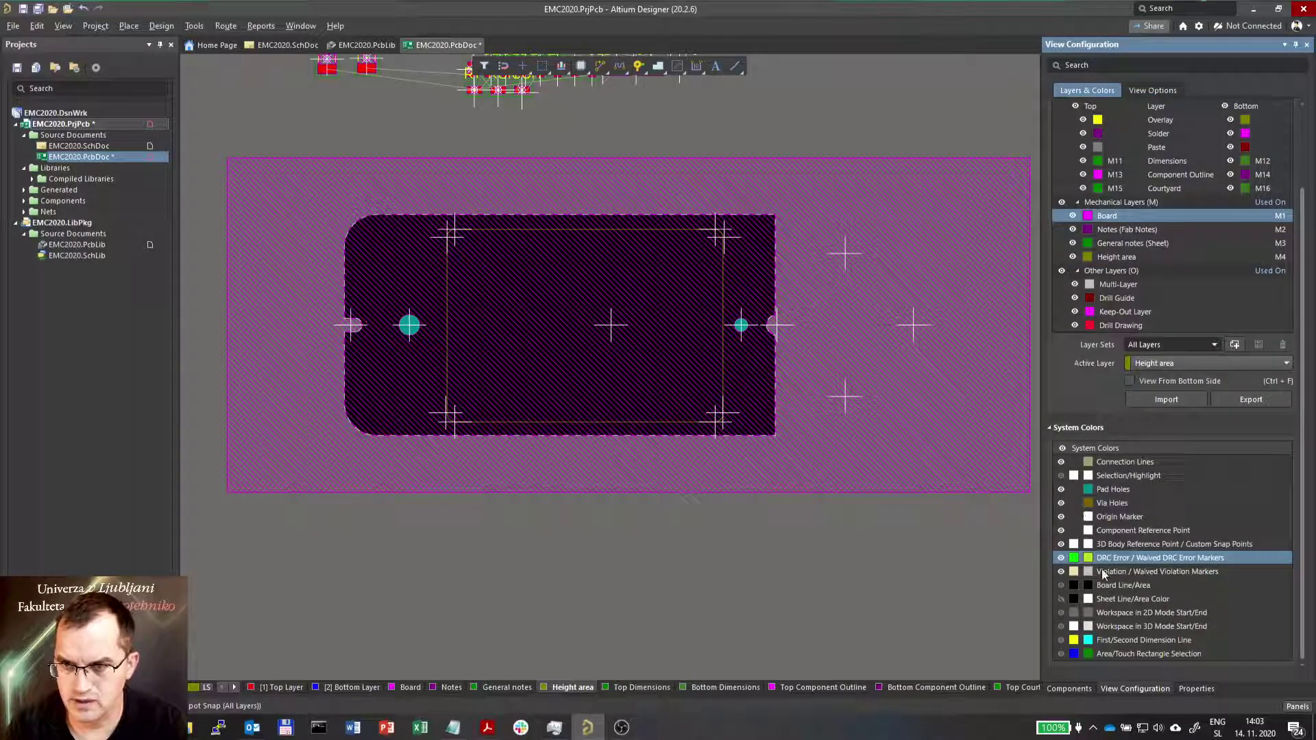
{"action": "left_click", "coordinate": [1061, 544]}
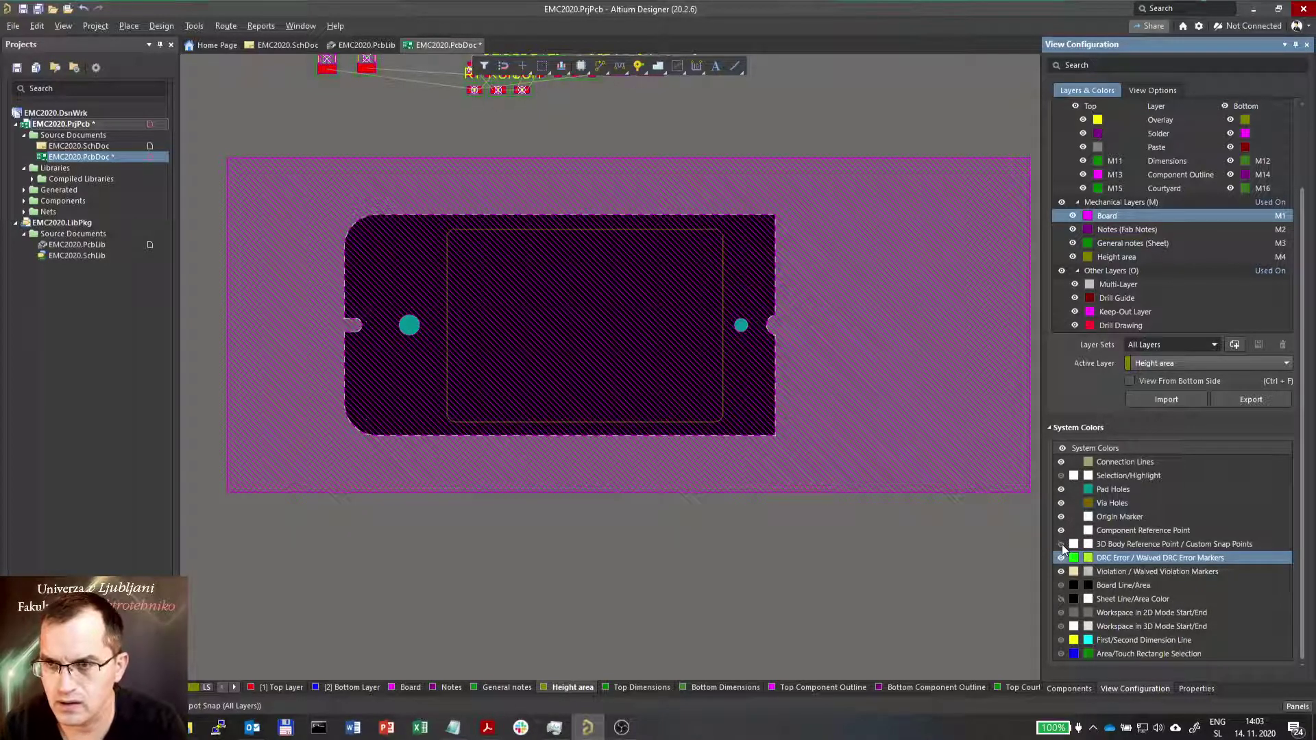